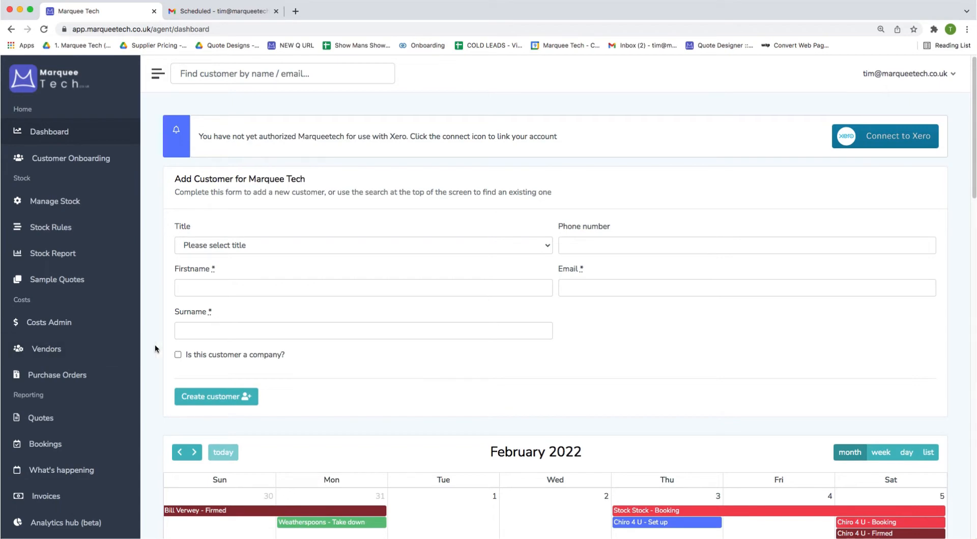
Try several quote searches by name, county and postcode, clearing each search afterwards.
scroll(154, 350, "down", 10)
scroll(151, 349, "down", 8)
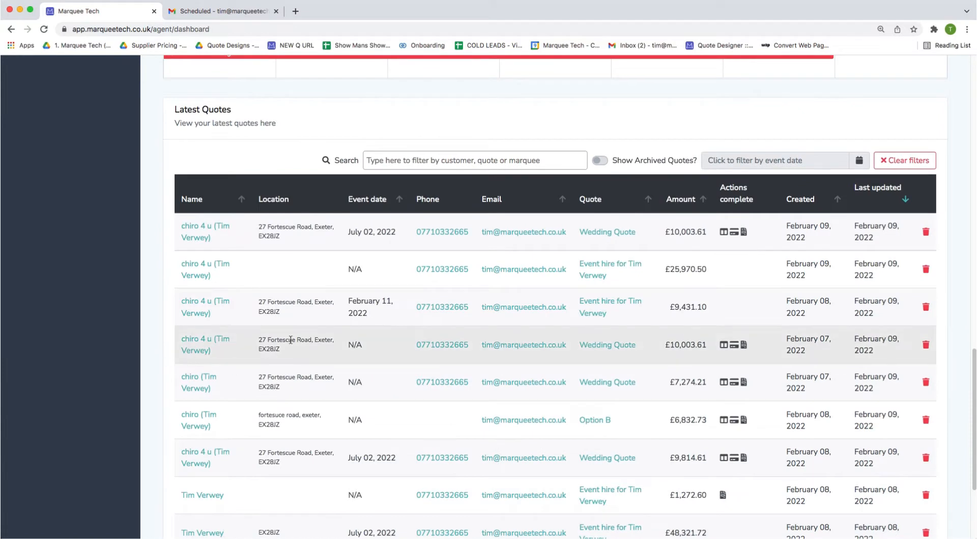
left_click(449, 155)
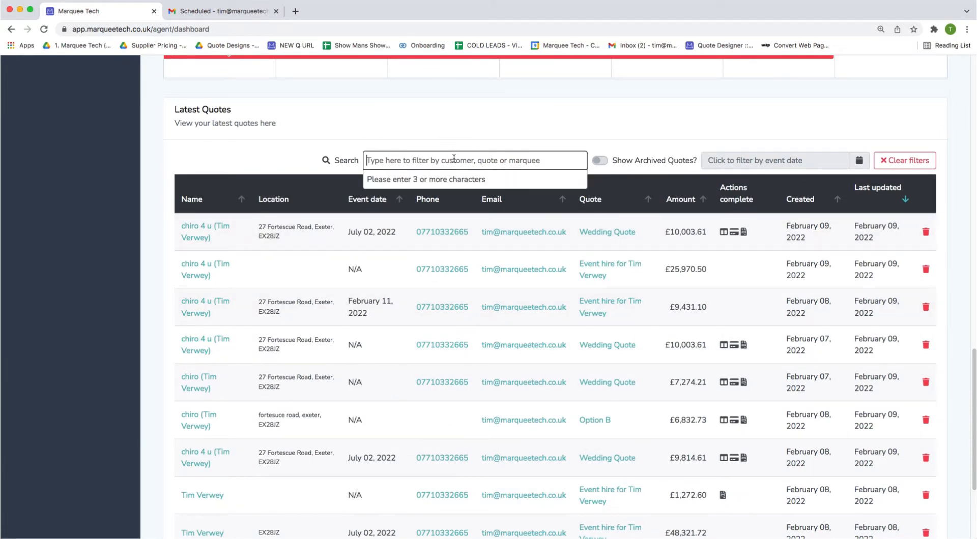
type("smith")
key("BackSpace")
key("BackSpace")
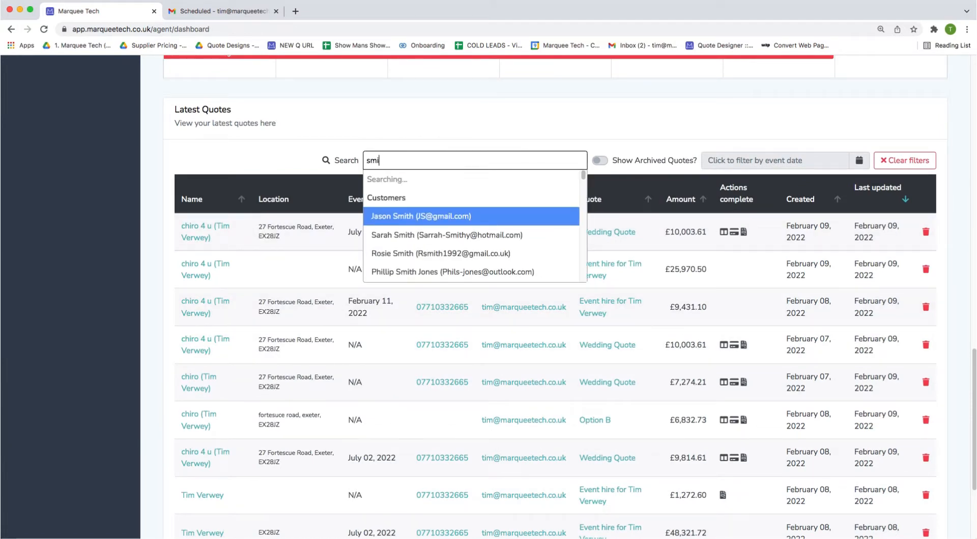
key("BackSpace")
key("BackSpace")
key("BackSpace")
type("devon")
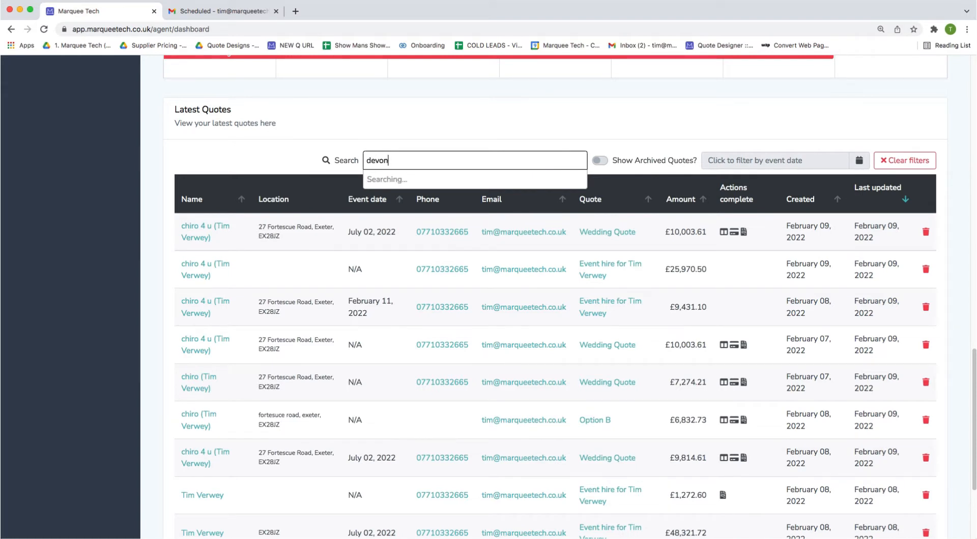
key("BackSpace")
key("BackSpace")
key("BackSpace")
key("BackSpace")
key("BackSpace")
type("t")
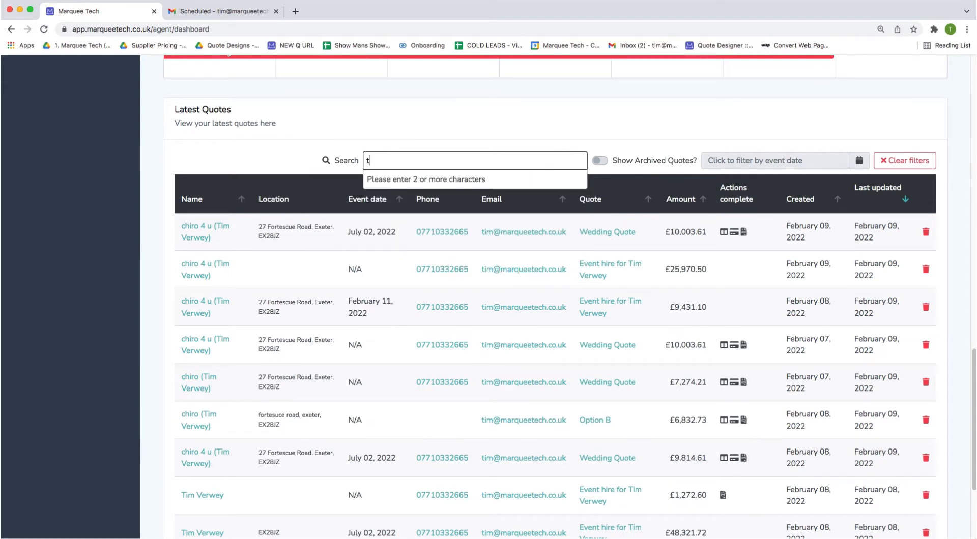
type("q12")
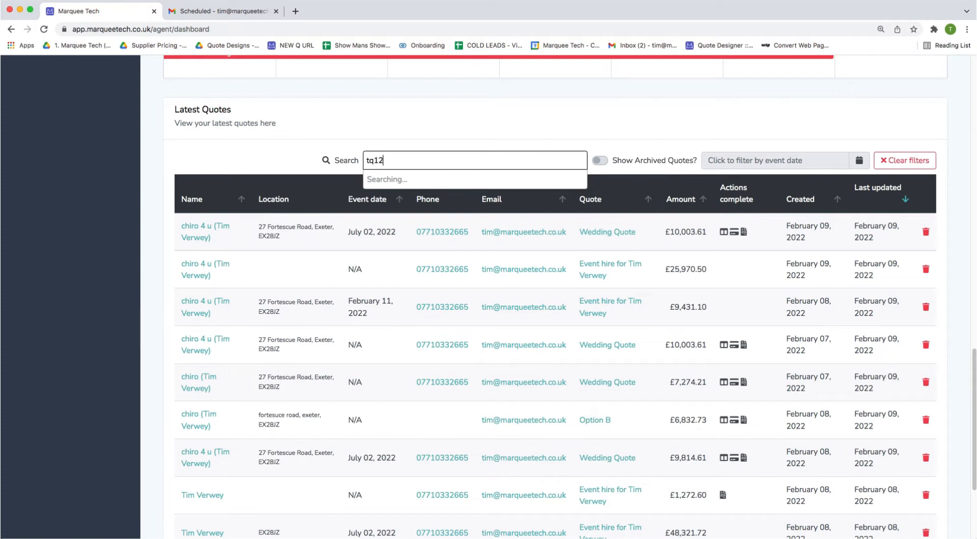
key("BackSpace")
key("BackSpace")
key("BackSpace")
key("BackSpace")
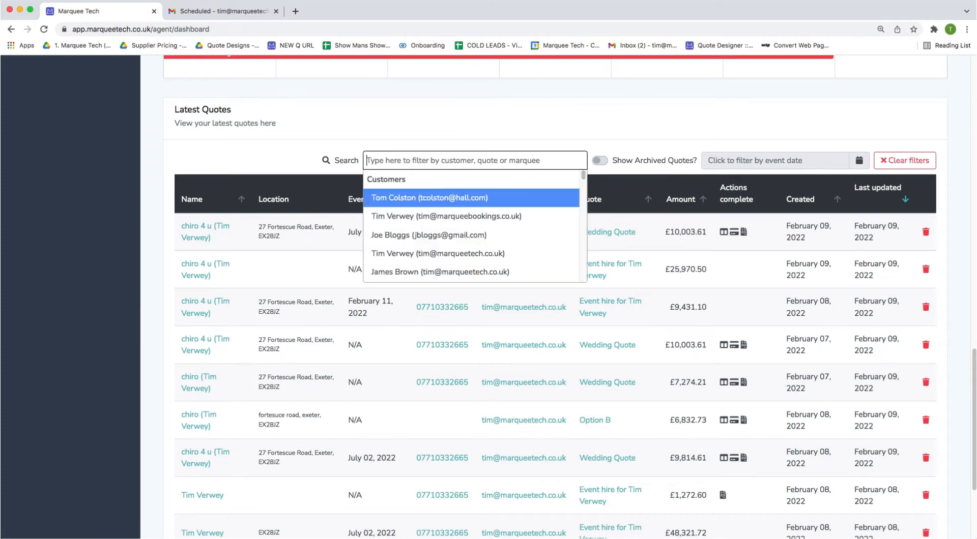
left_click(150, 155)
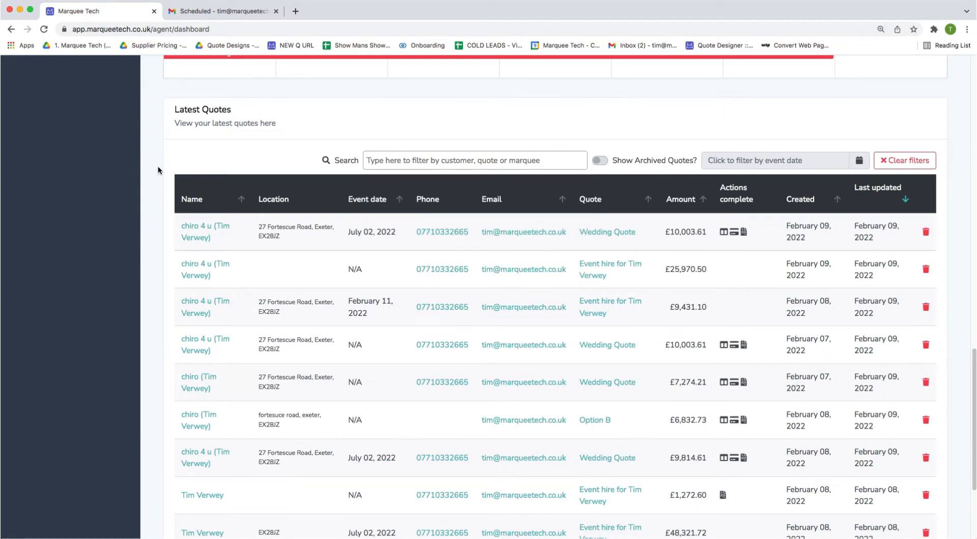
scroll(26, 213, "up", 10)
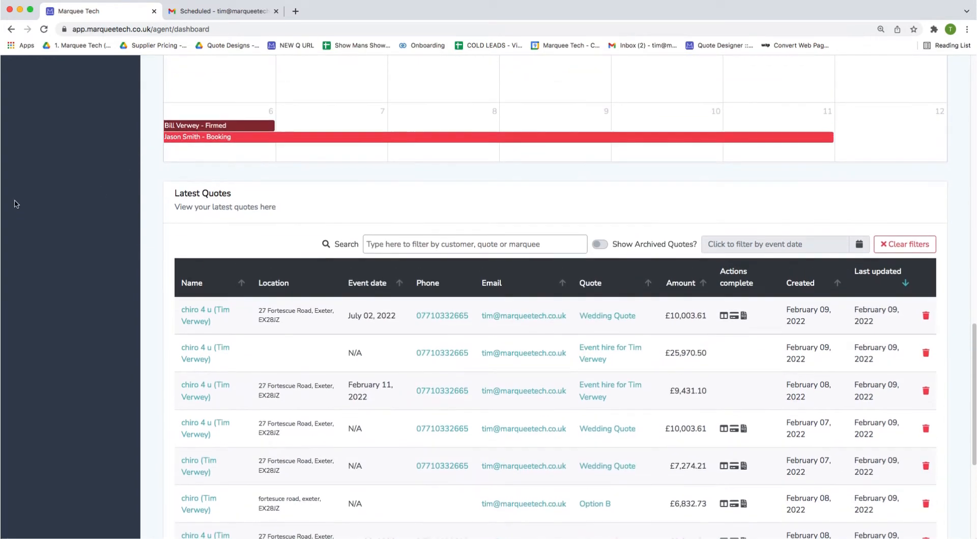
scroll(27, 217, "up", 5)
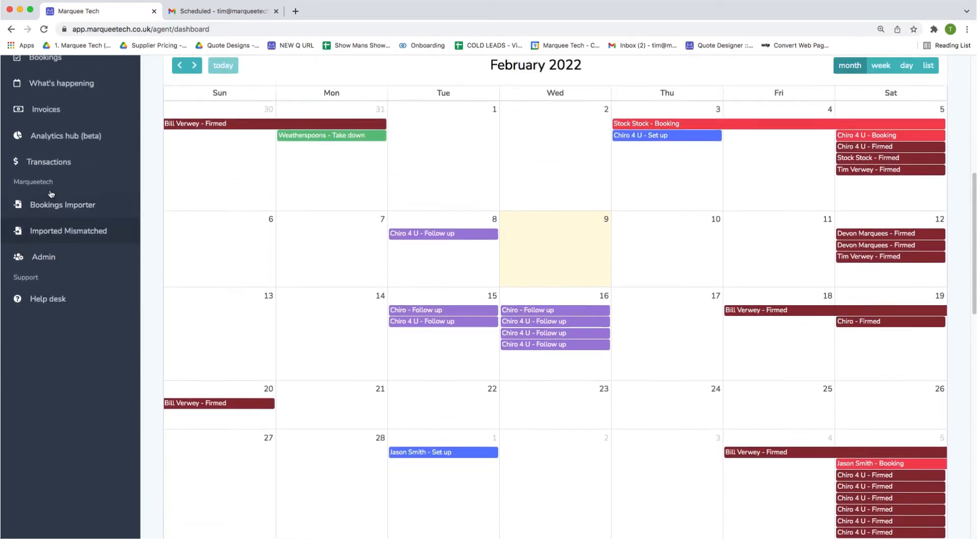
scroll(48, 377, "up", 6)
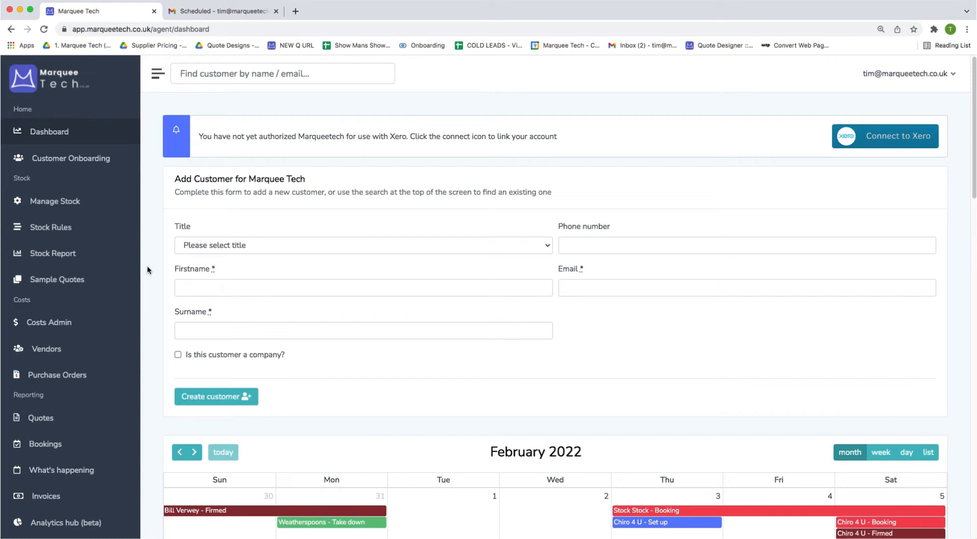
Enter the contact's first name and surname, and autofill their saved e-mail and phone.
left_click(410, 288)
key("Tab")
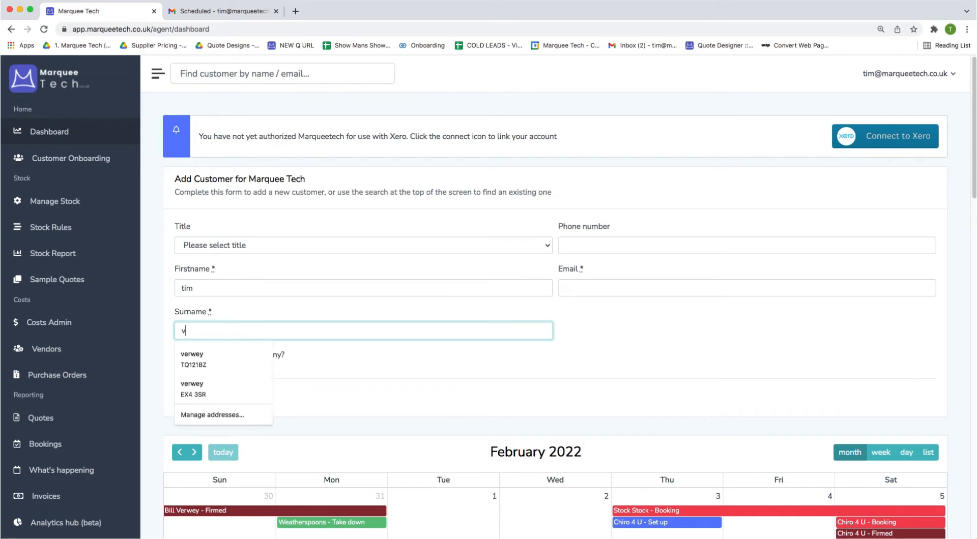
key("Tab")
key("Tab")
type("tim")
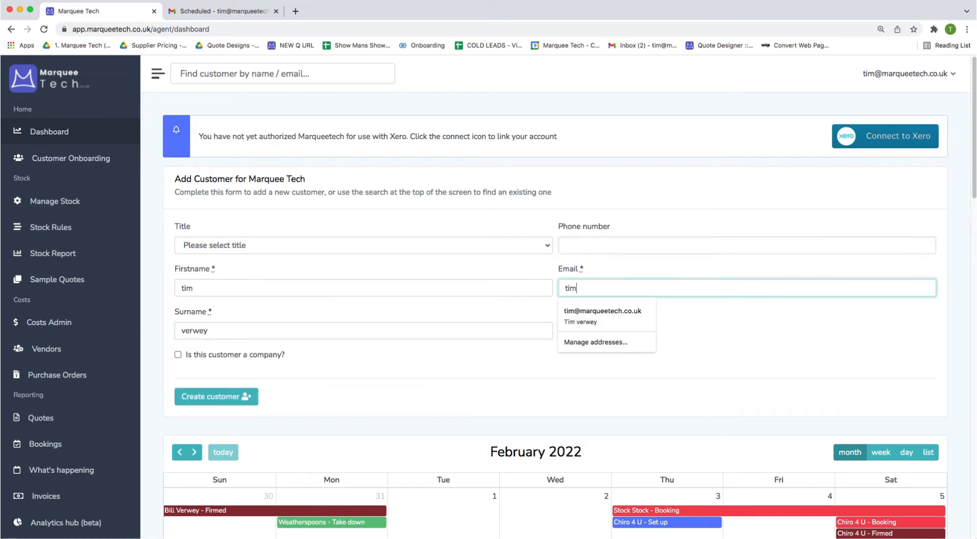
left_click(590, 313)
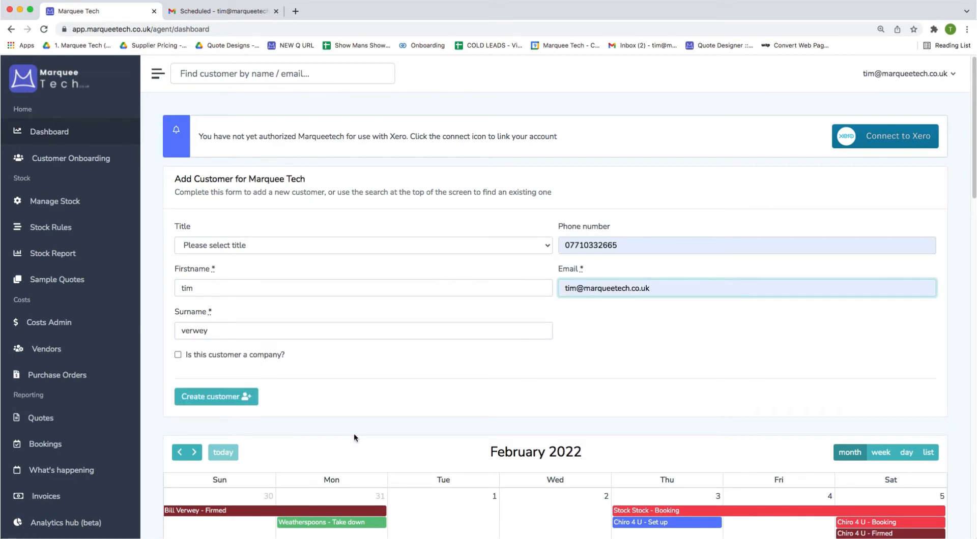
Mark the customer as a company with the company name chiro 4 u.
left_click(217, 354)
scroll(217, 379, "down", 1)
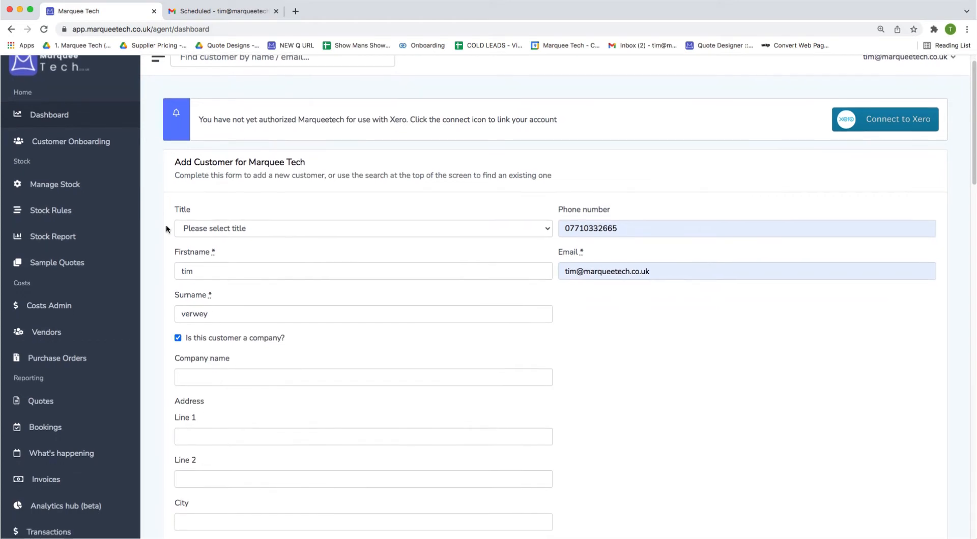
scroll(253, 313, "down", 2)
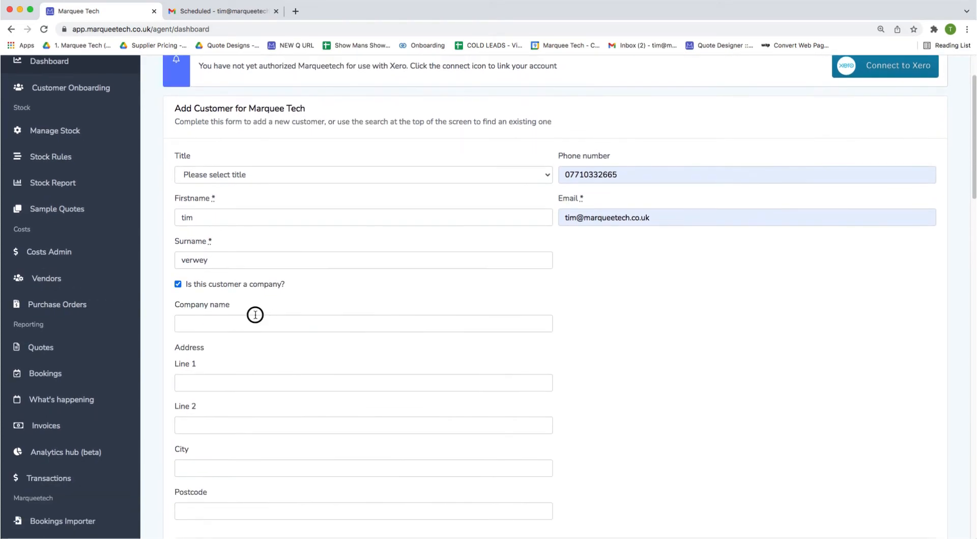
left_click(256, 315)
type("chir")
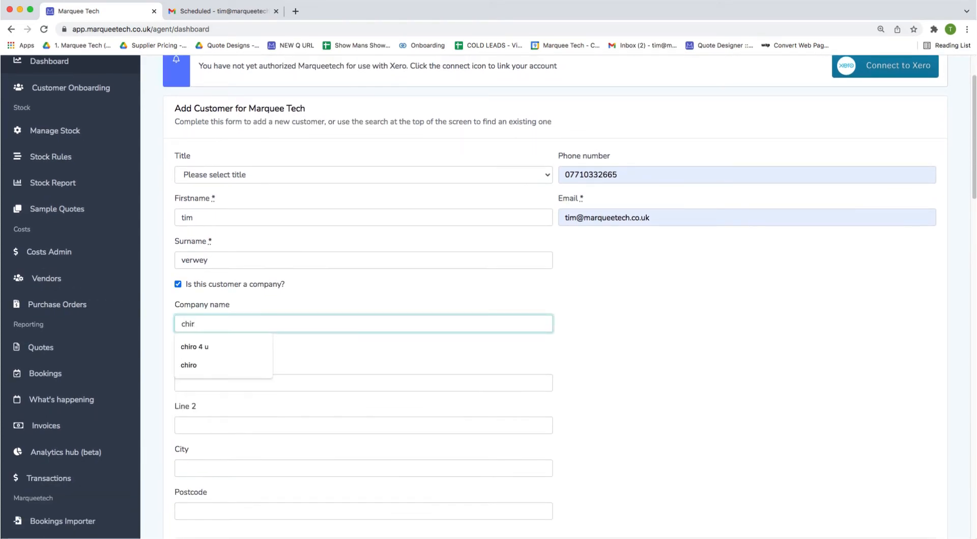
left_click(253, 347)
Fill the postcode and city from a saved address and create the customer.
scroll(255, 356, "down", 3)
left_click(212, 427)
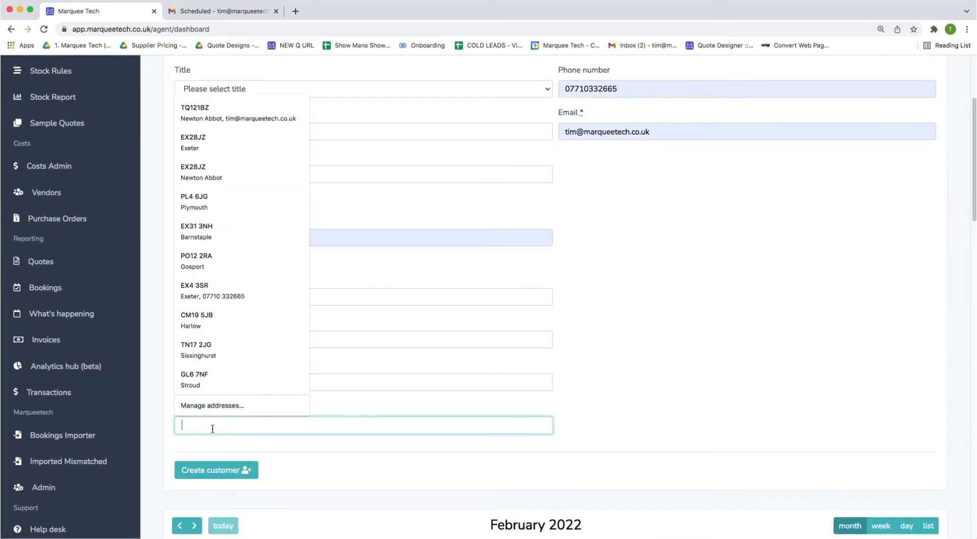
left_click(211, 290)
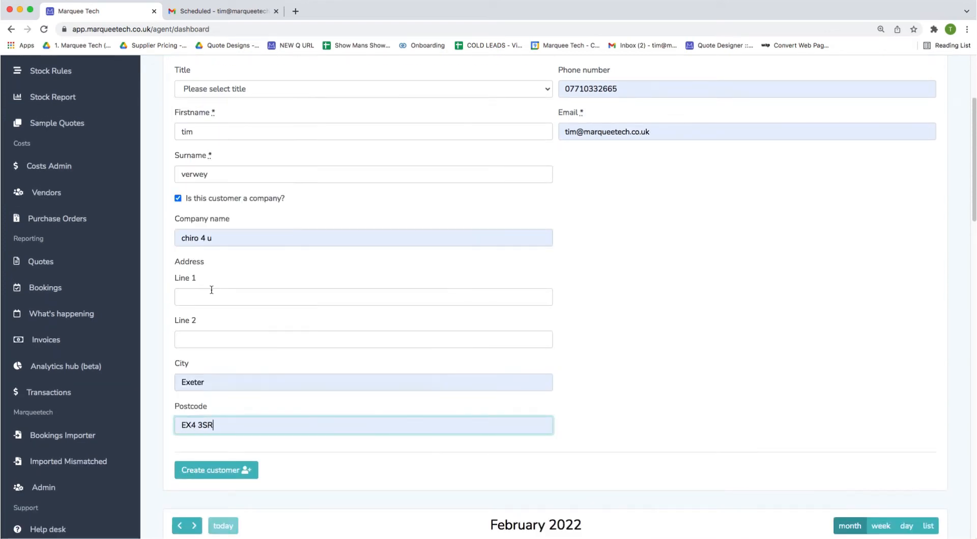
left_click(179, 478)
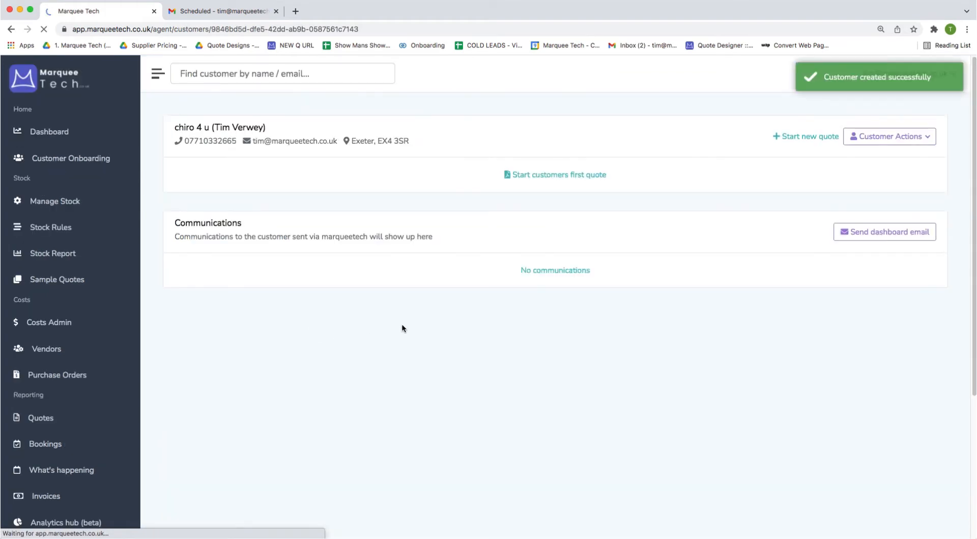
View the customer's location on Google Maps, then start their first event quote.
left_click(382, 141)
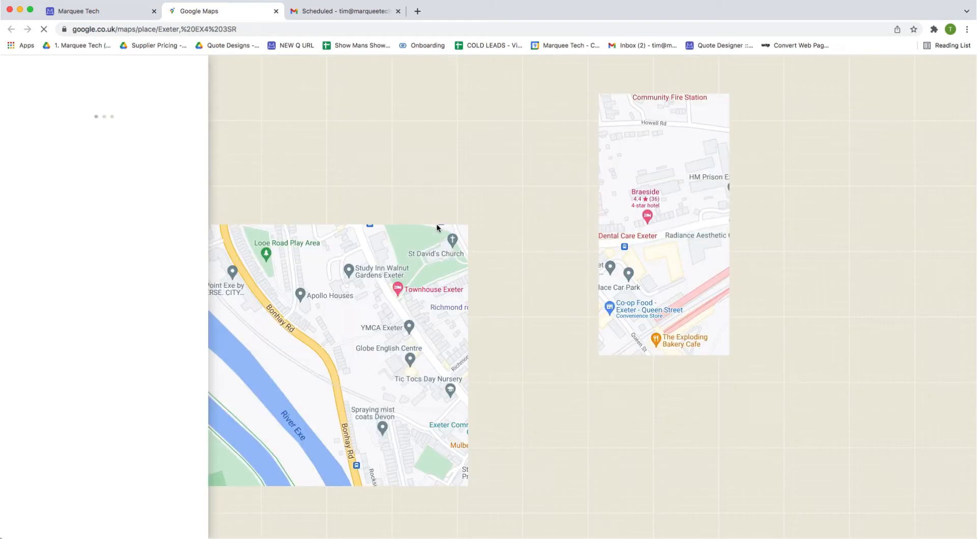
left_click(99, 11)
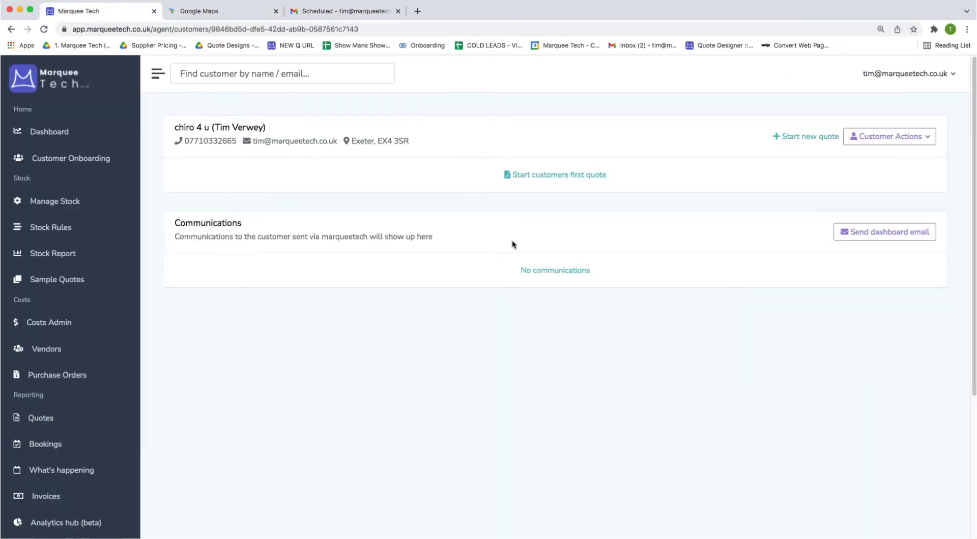
left_click(546, 175)
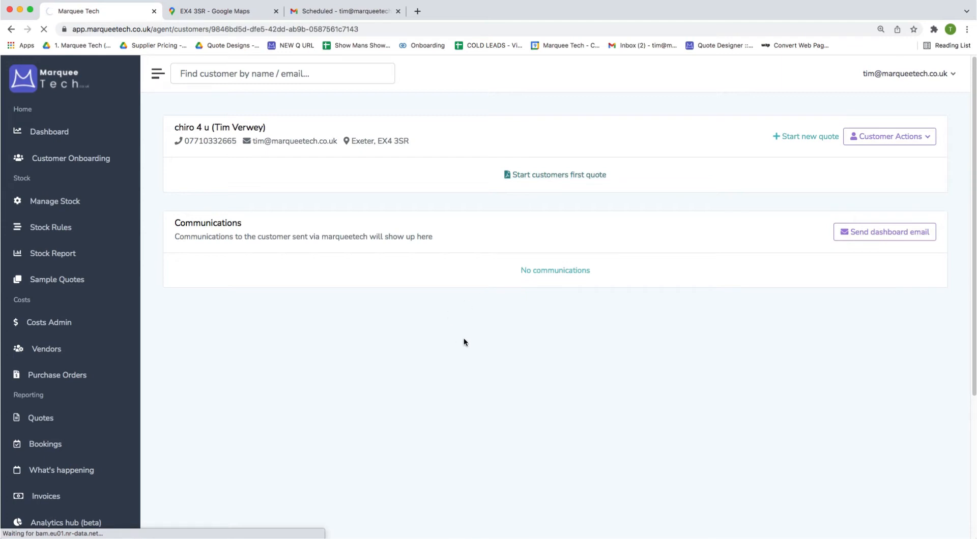
scroll(537, 382, "down", 1)
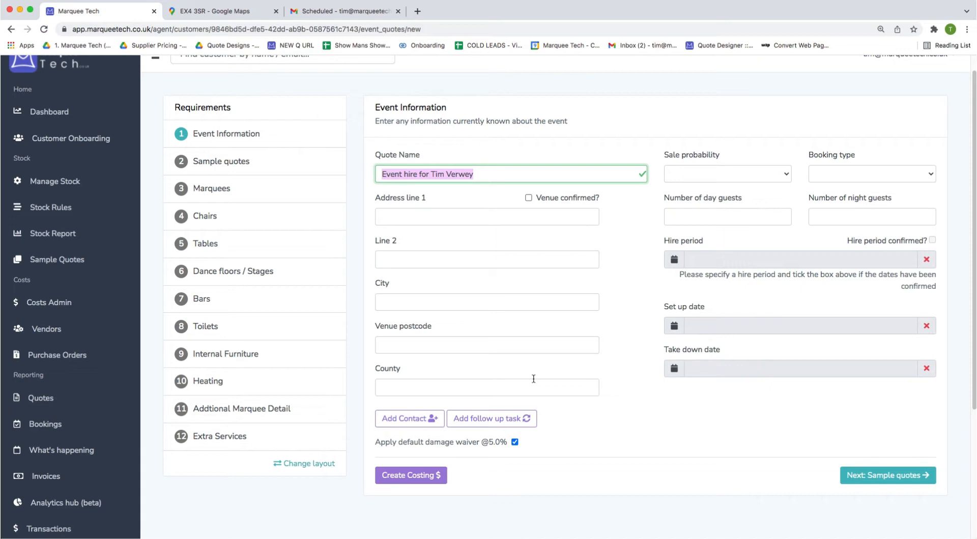
type("We")
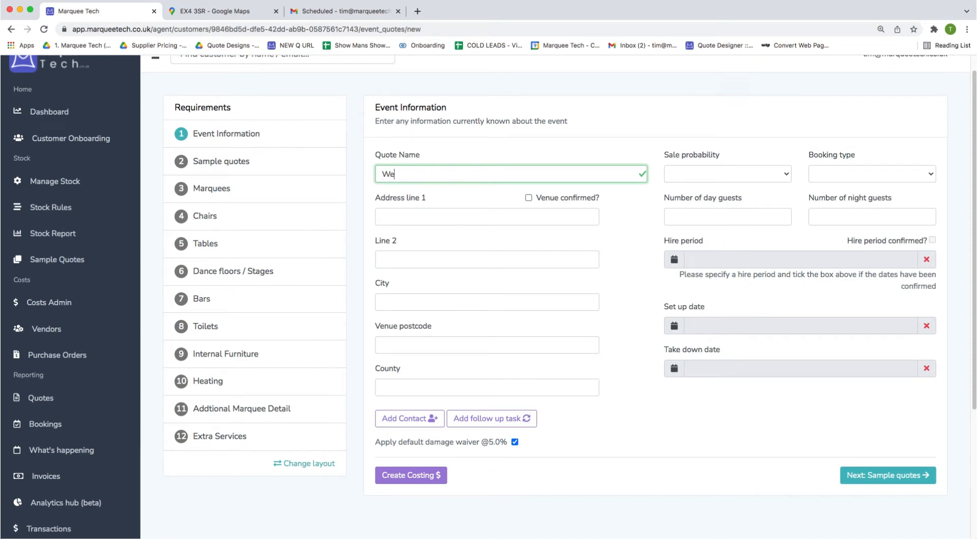
type("dding Quote")
left_click(520, 348)
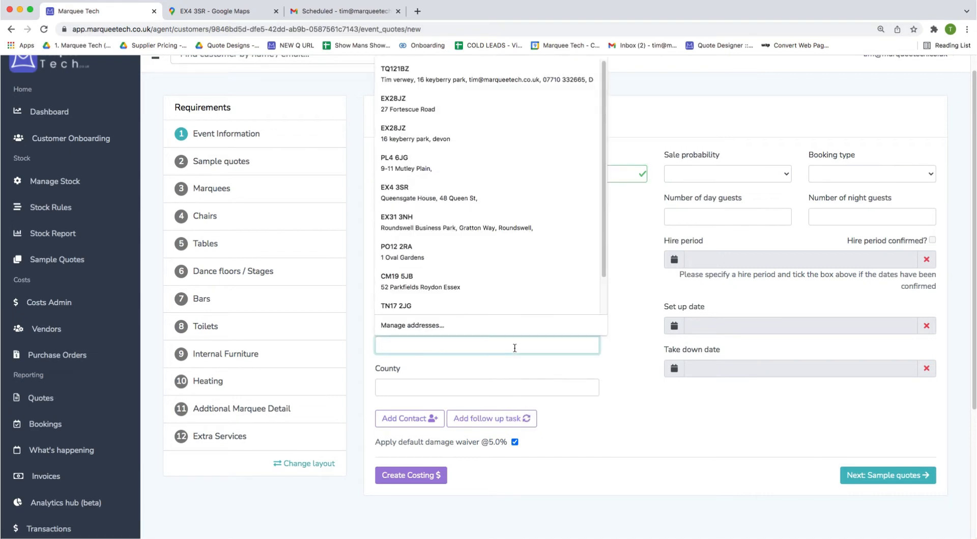
left_click(449, 108)
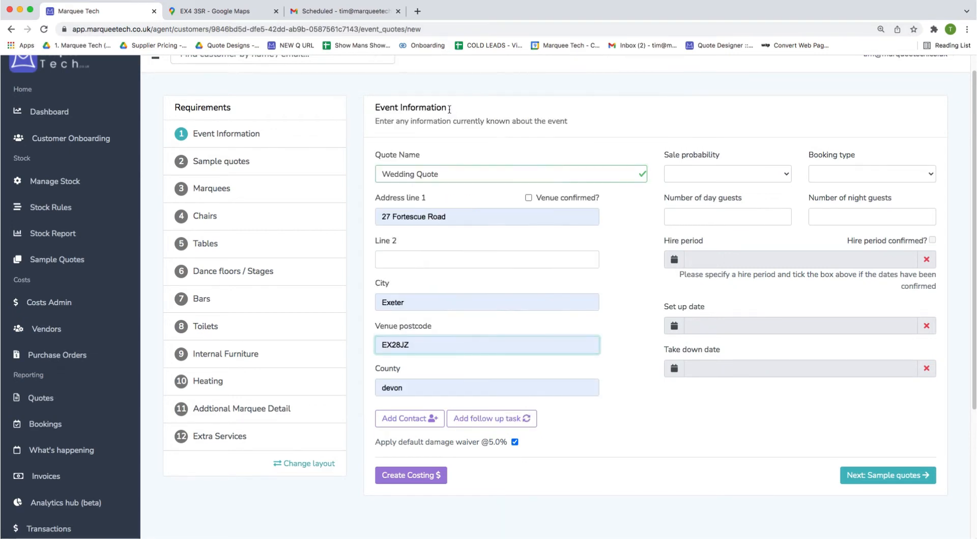
scroll(476, 394, "down", 3)
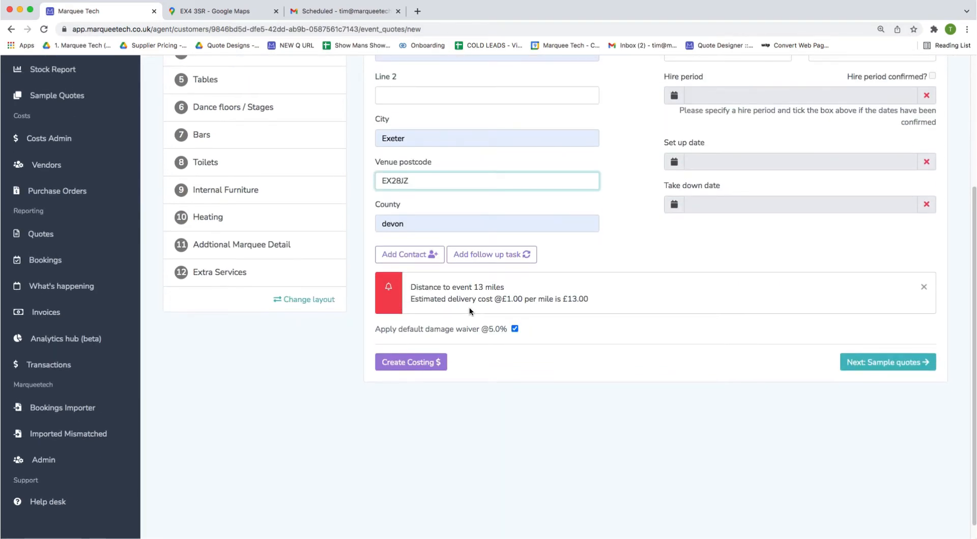
triple_click(502, 286)
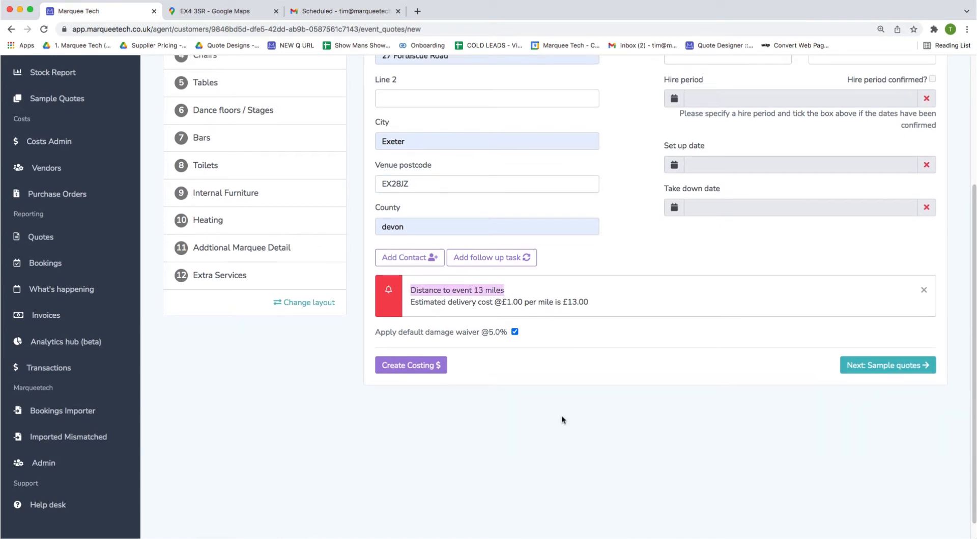
scroll(560, 415, "up", 3)
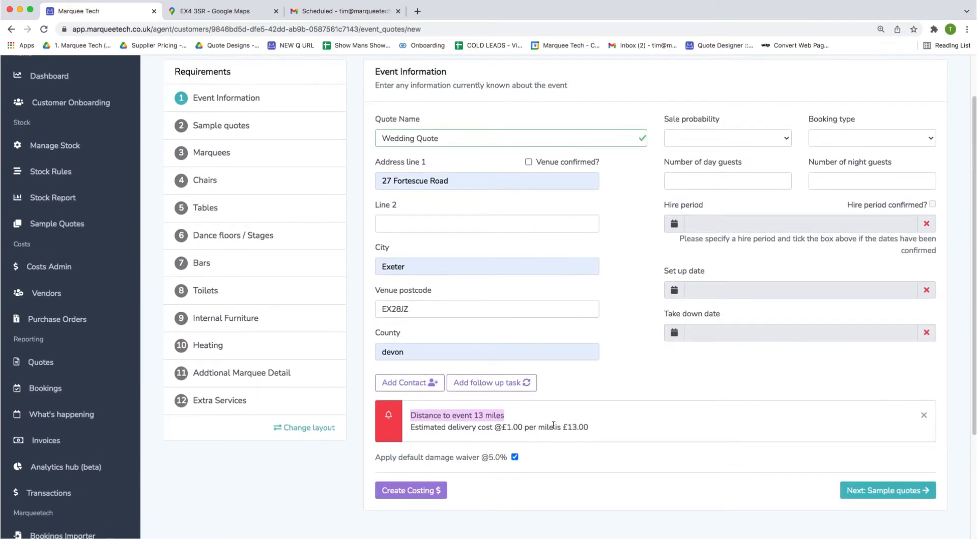
left_click_drag(495, 428, 611, 431)
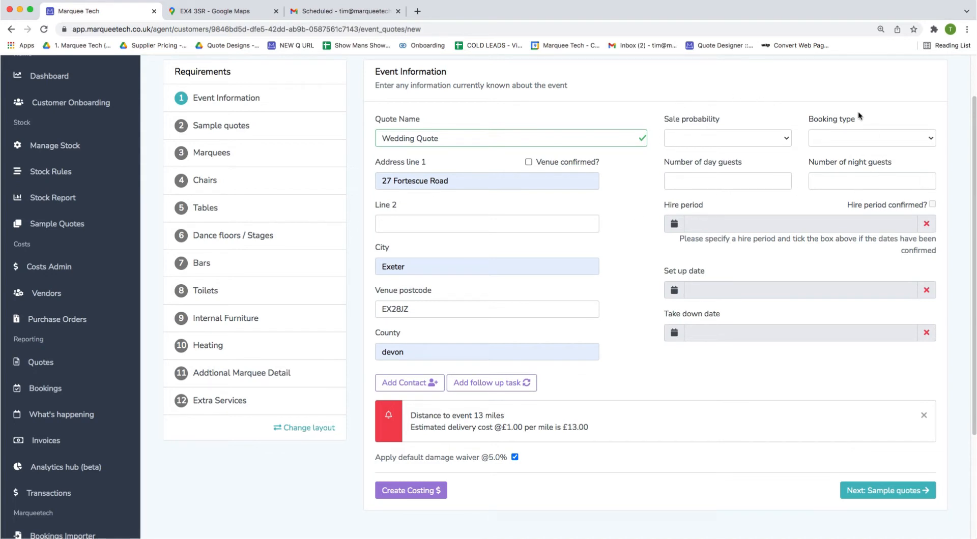
Set the sale probability to High and the booking type to Wedding.
left_click(727, 138)
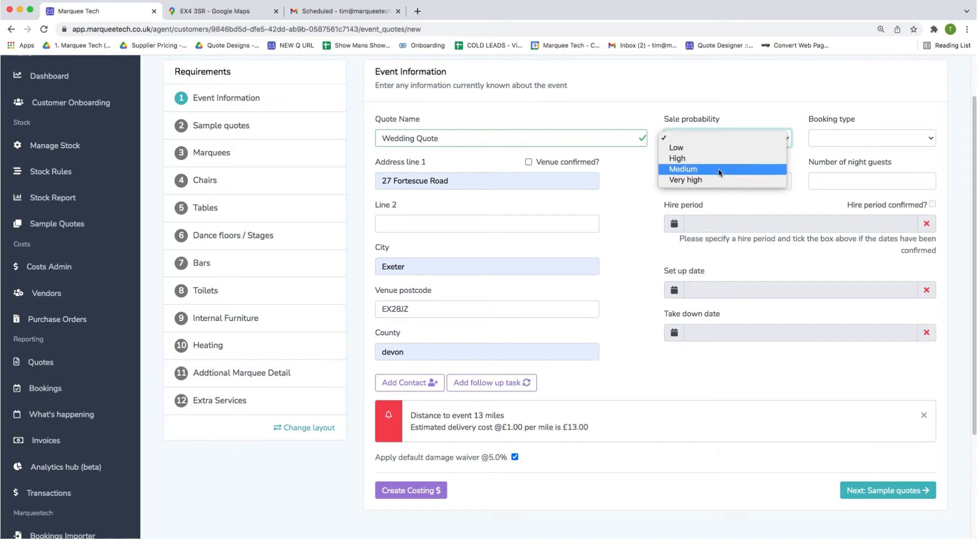
left_click(678, 158)
left_click(823, 136)
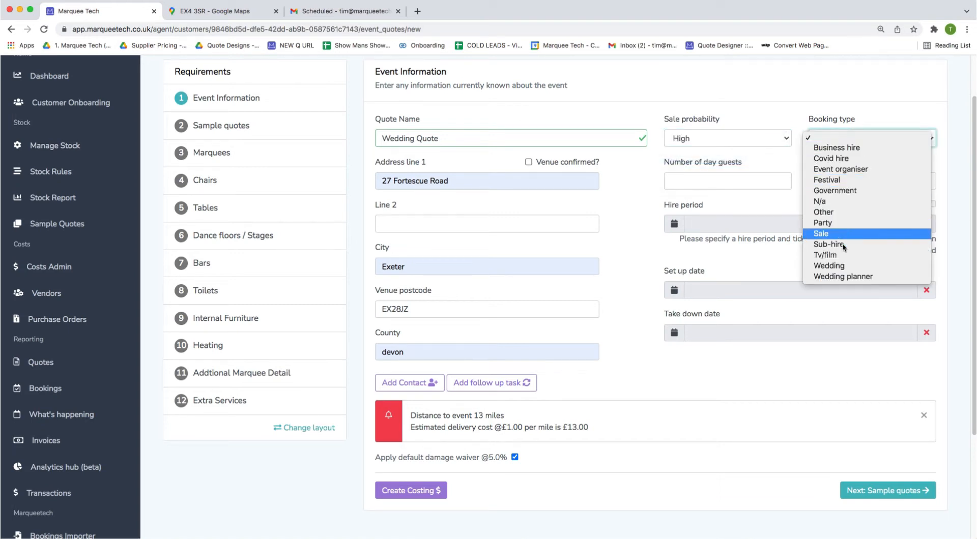
left_click(856, 266)
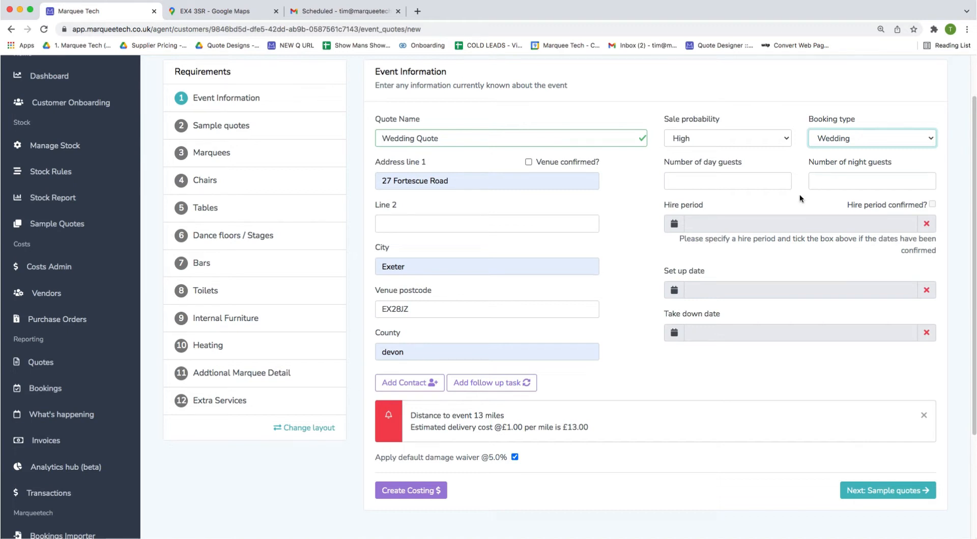
Set the hire period to July 2, 2022.
left_click(759, 166)
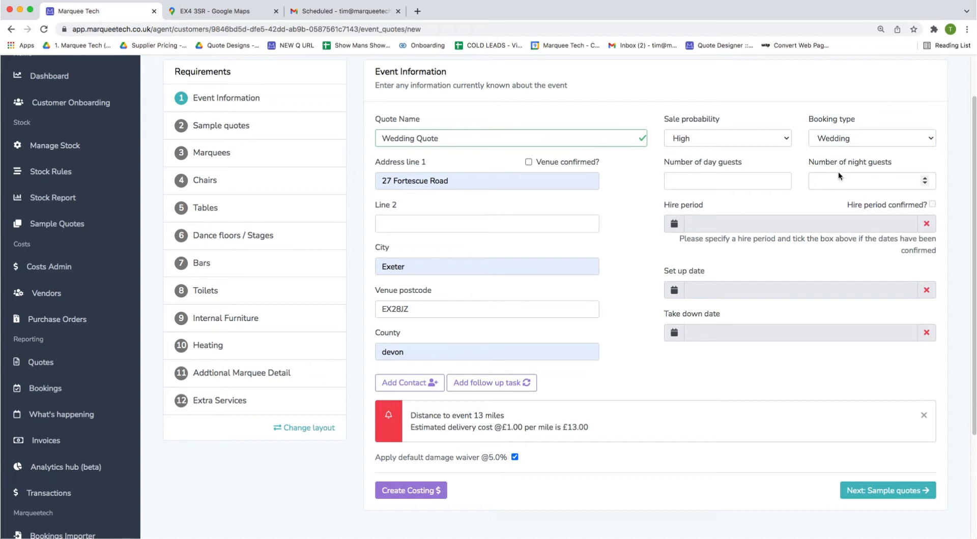
left_click(798, 227)
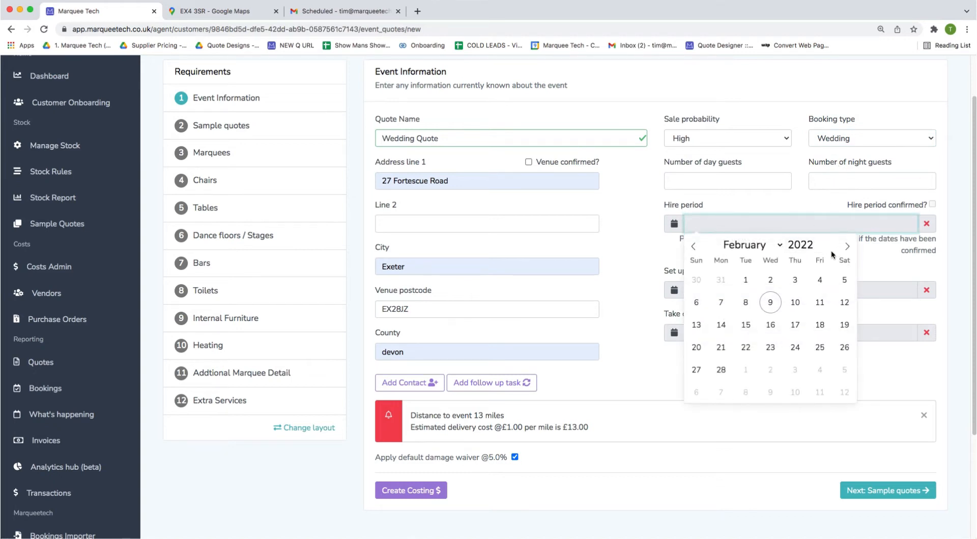
left_click(845, 247)
left_click(845, 247)
left_click(845, 247)
left_click(846, 247)
left_click(845, 247)
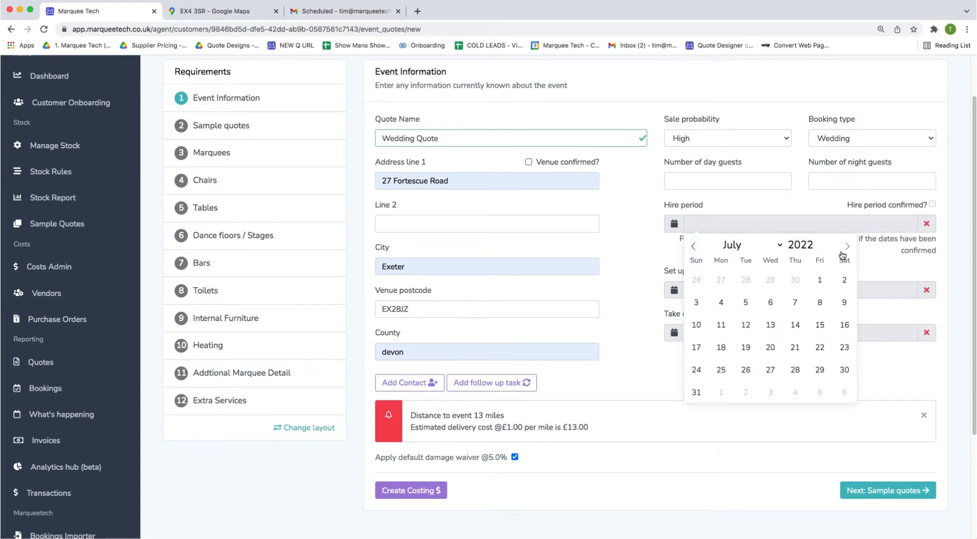
left_click(843, 279)
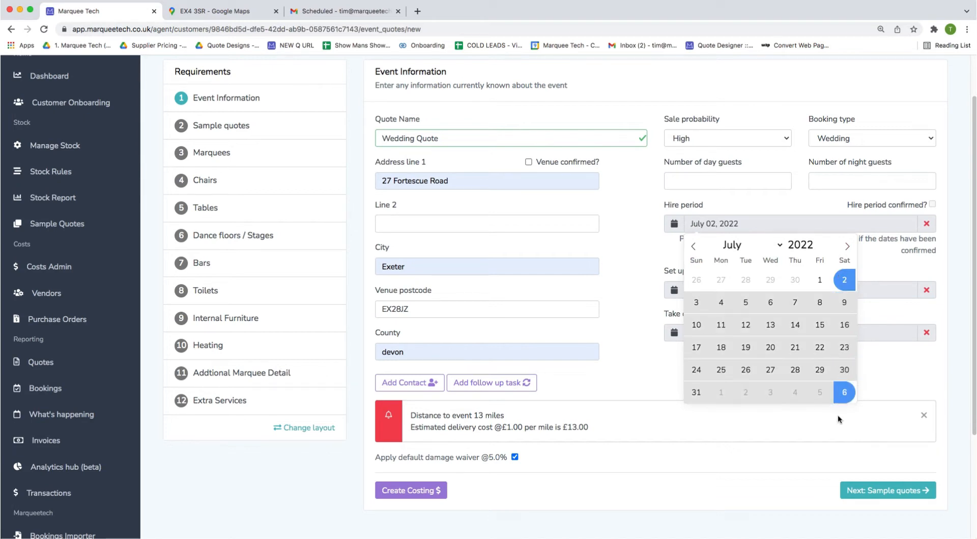
left_click(843, 280)
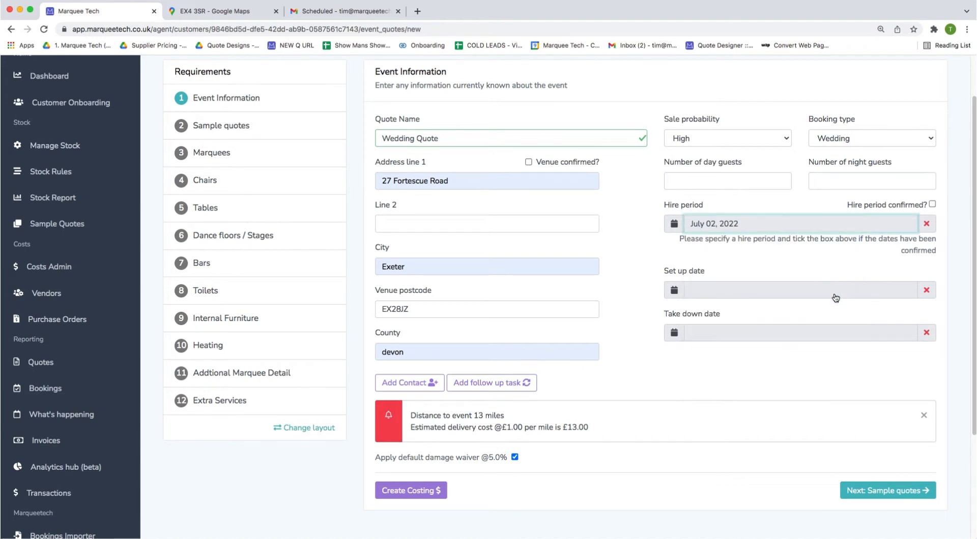
scroll(497, 409, "down", 2)
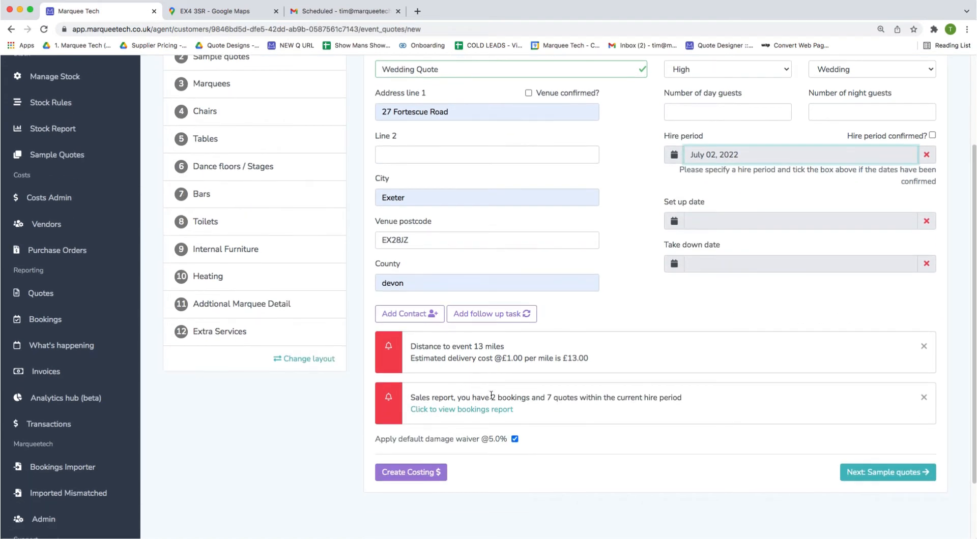
Note the existing bookings count and set the set-up date to June 28, 2022.
left_click_drag(491, 394, 578, 395)
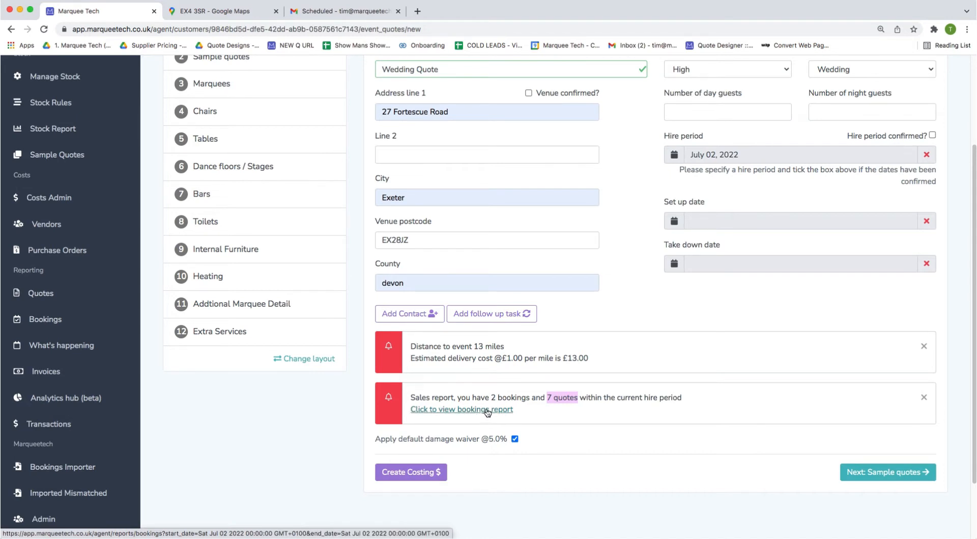
left_click(786, 222)
left_click(843, 243)
left_click(843, 243)
left_click(843, 243)
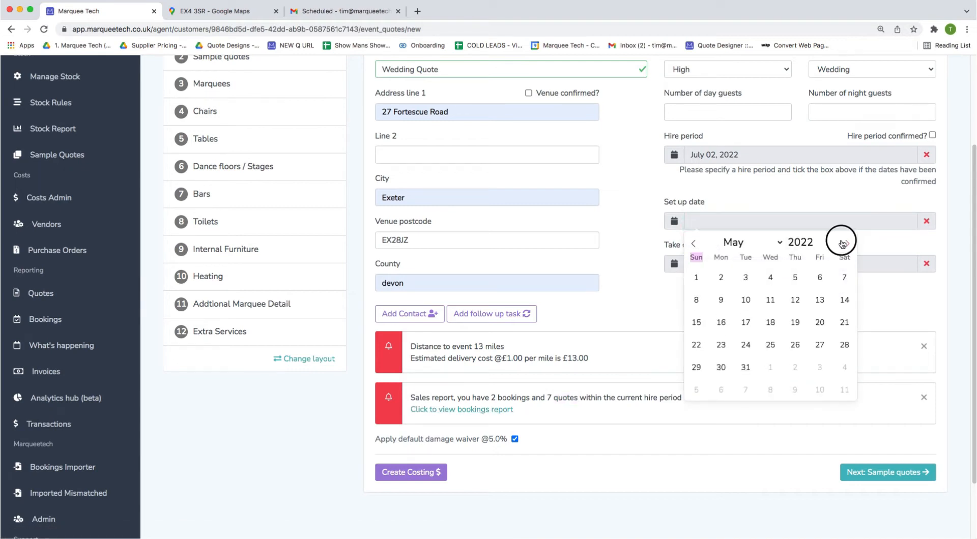
left_click(843, 243)
left_click(843, 243)
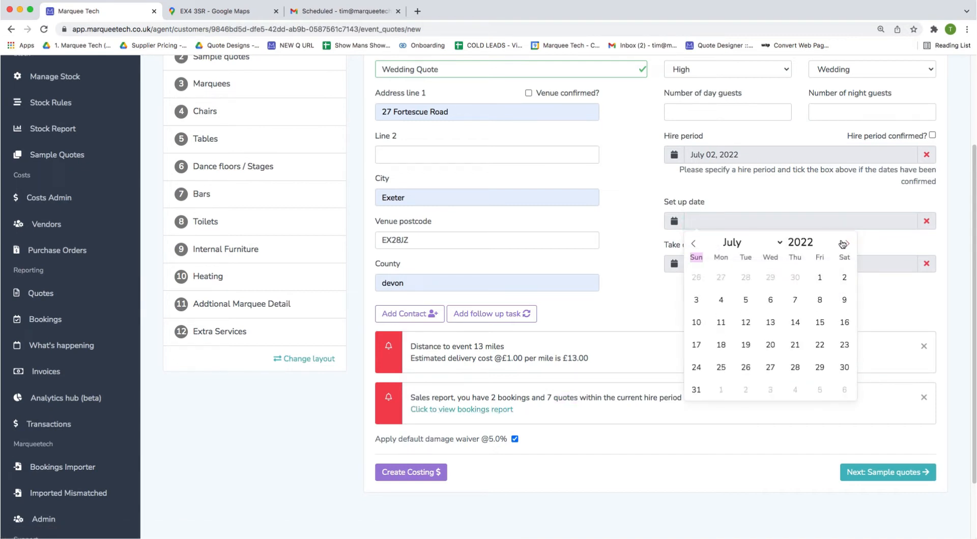
left_click(745, 278)
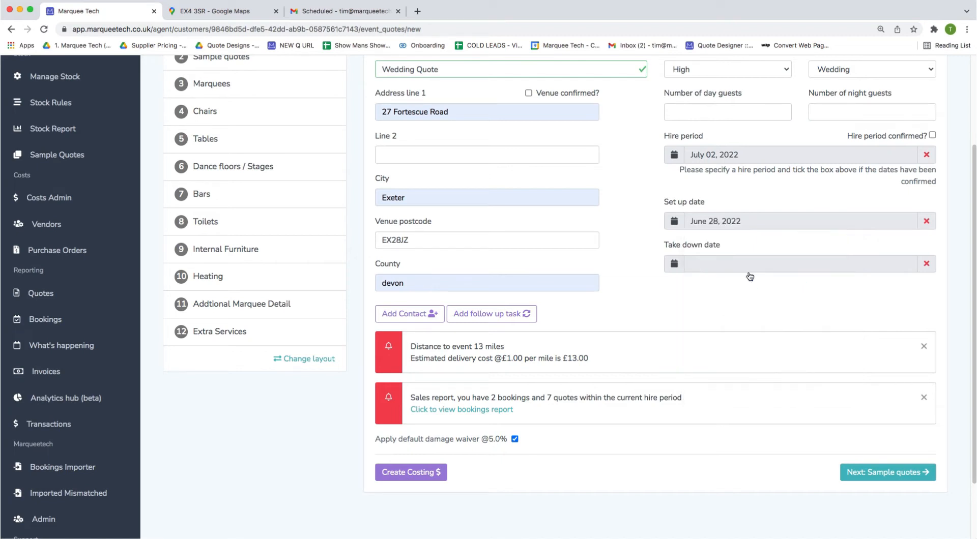
Set the take-down date to July 4, 2022.
left_click(744, 263)
left_click(780, 284)
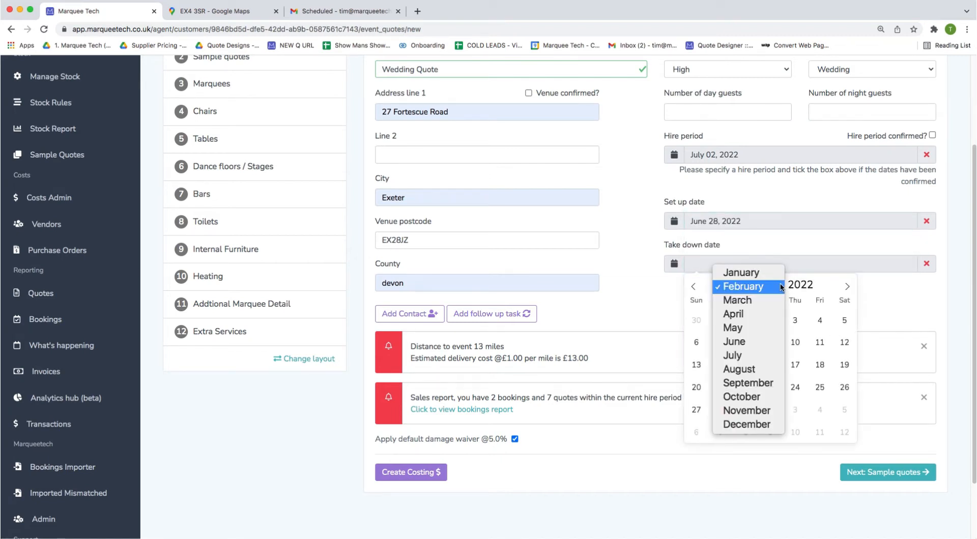
left_click(753, 356)
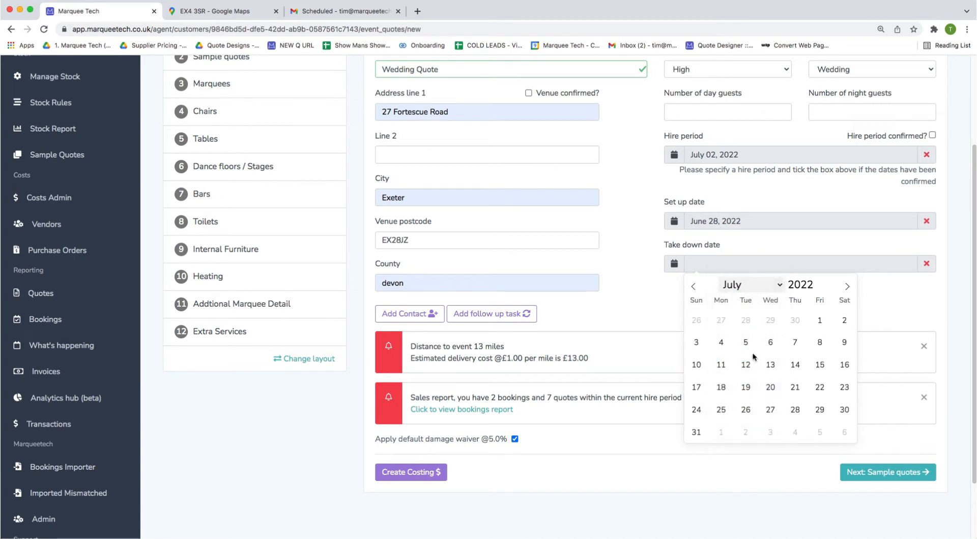
left_click(724, 350)
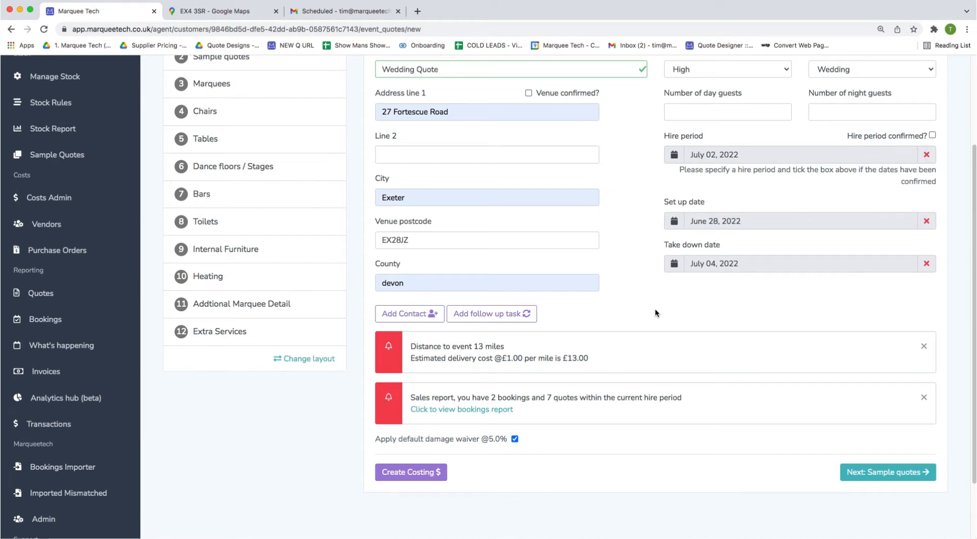
scroll(647, 309, "down", 1)
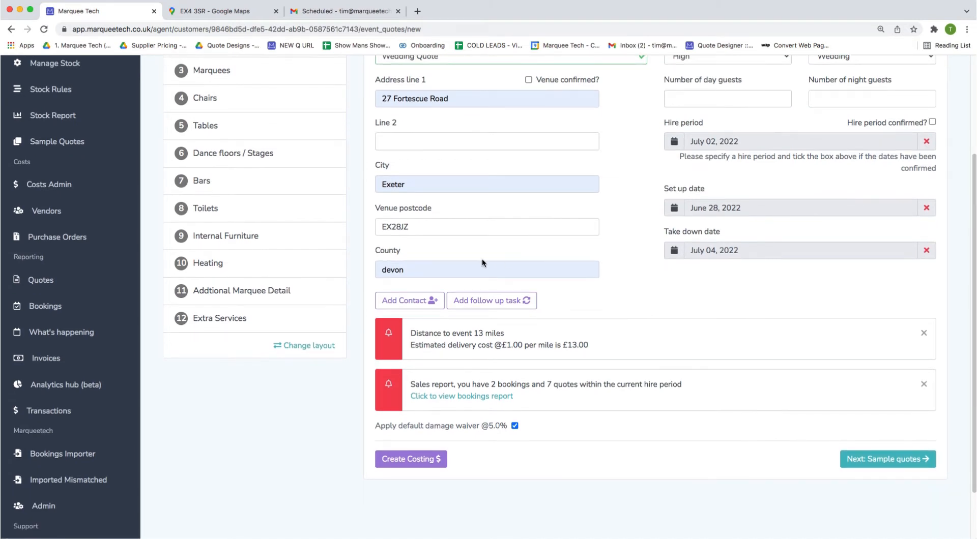
Add a contact to the Wedding Quote.
left_click(407, 301)
scroll(435, 375, "down", 1)
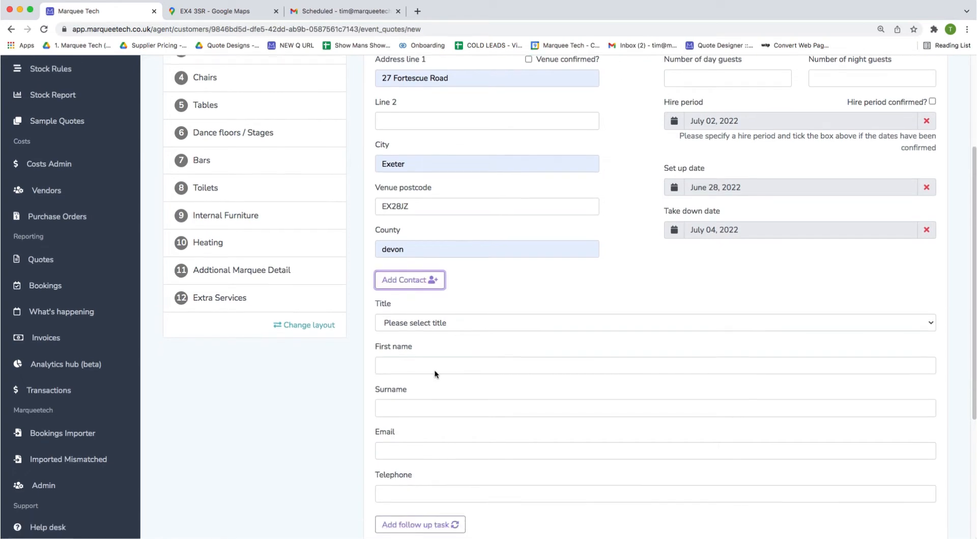
scroll(435, 375, "down", 3)
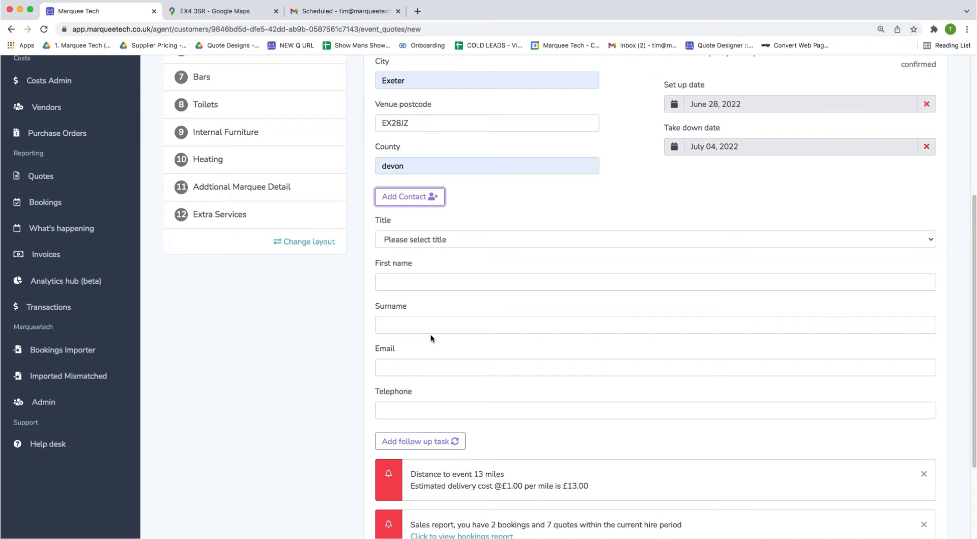
scroll(486, 292, "down", 5)
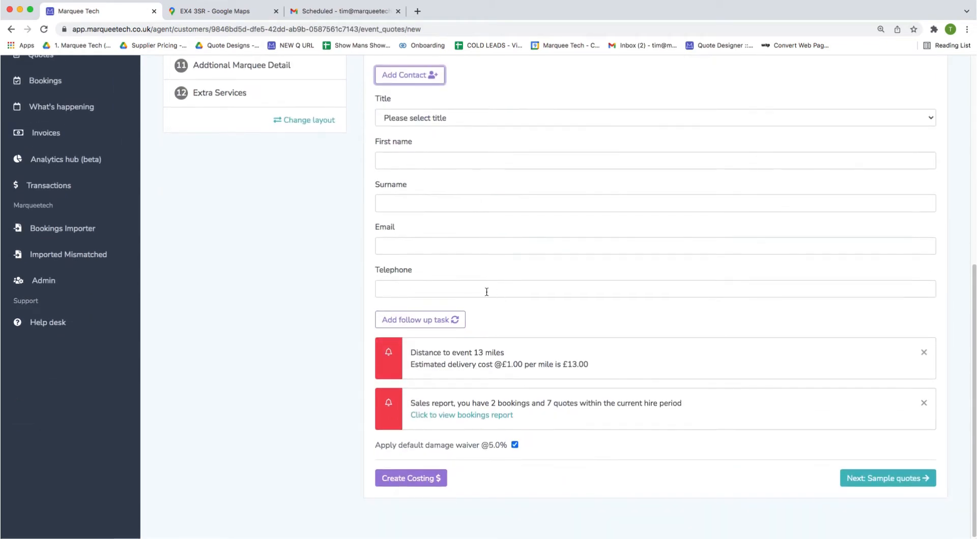
Add a follow-up task dated March 3 noting 'make sure you phone the generator company'.
left_click(451, 317)
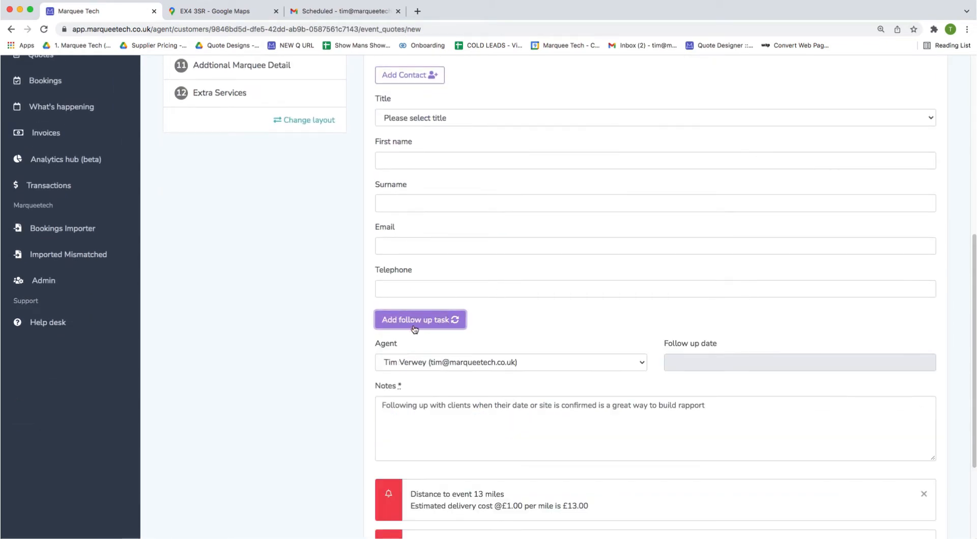
scroll(411, 313, "down", 3)
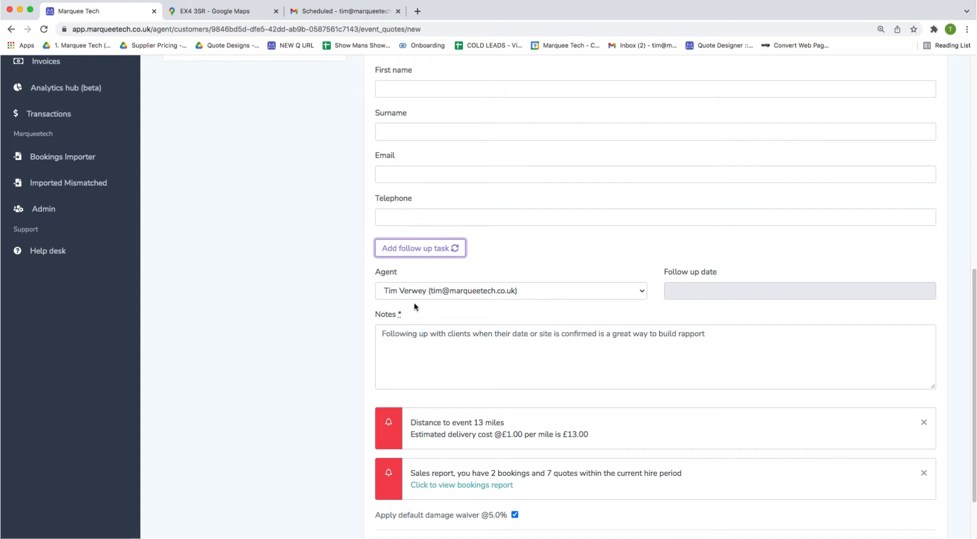
left_click(745, 292)
left_click(775, 435)
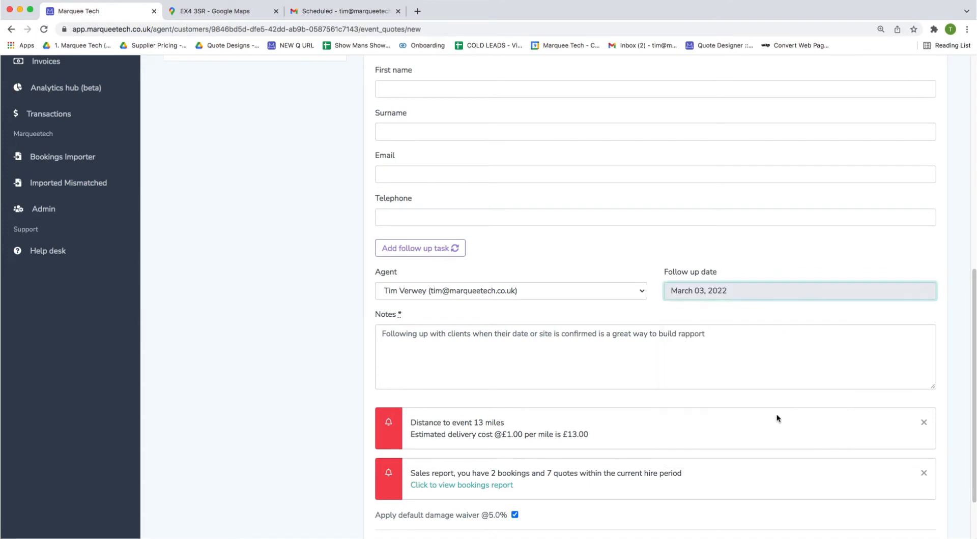
left_click(765, 358)
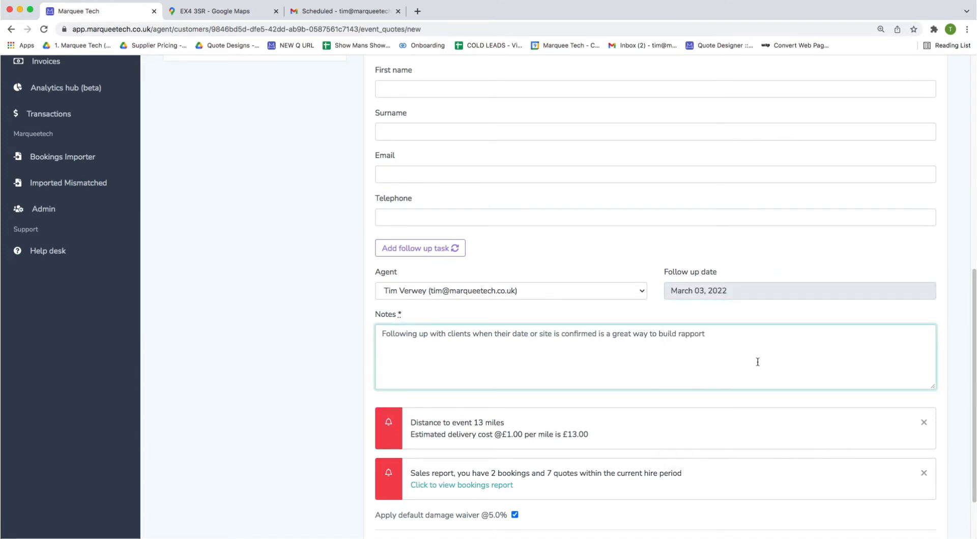
type("make sure you")
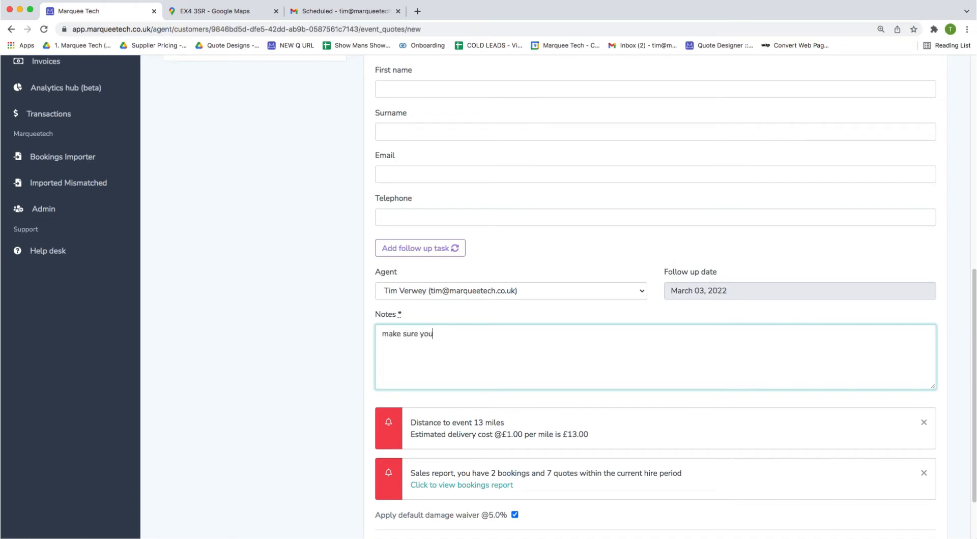
type(" phone the generator company")
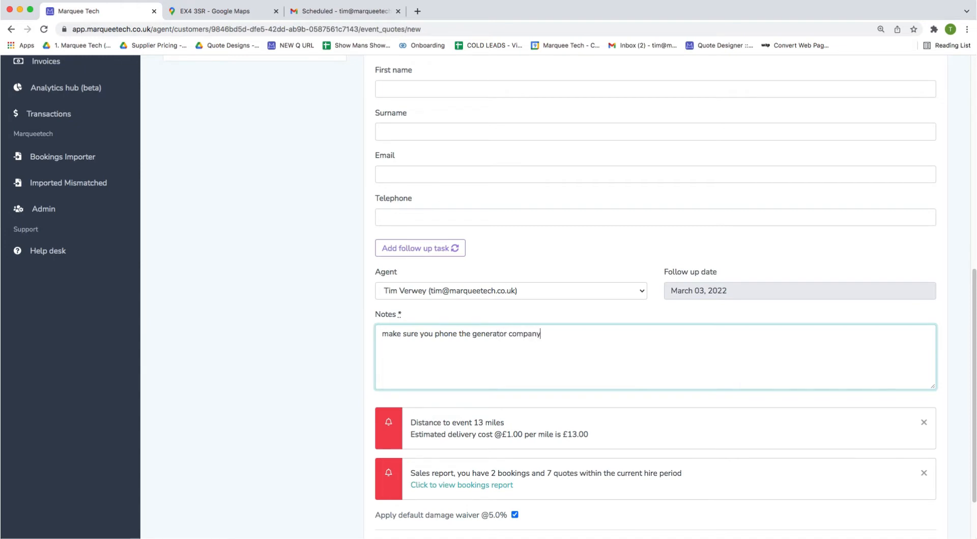
left_click(290, 356)
scroll(678, 445, "down", 2)
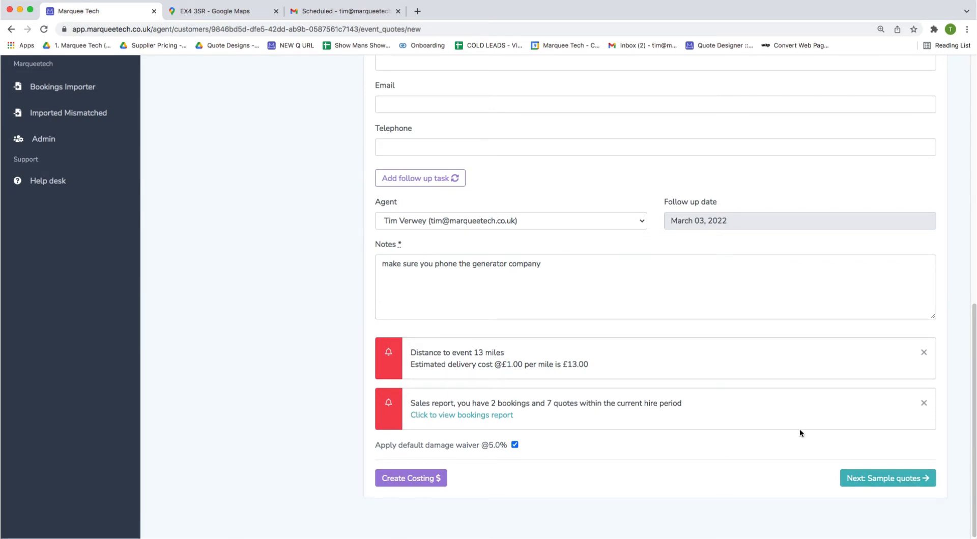
Change the follow-up to March 1 with note 'call customer and organise a SV', and save.
triple_click(755, 264)
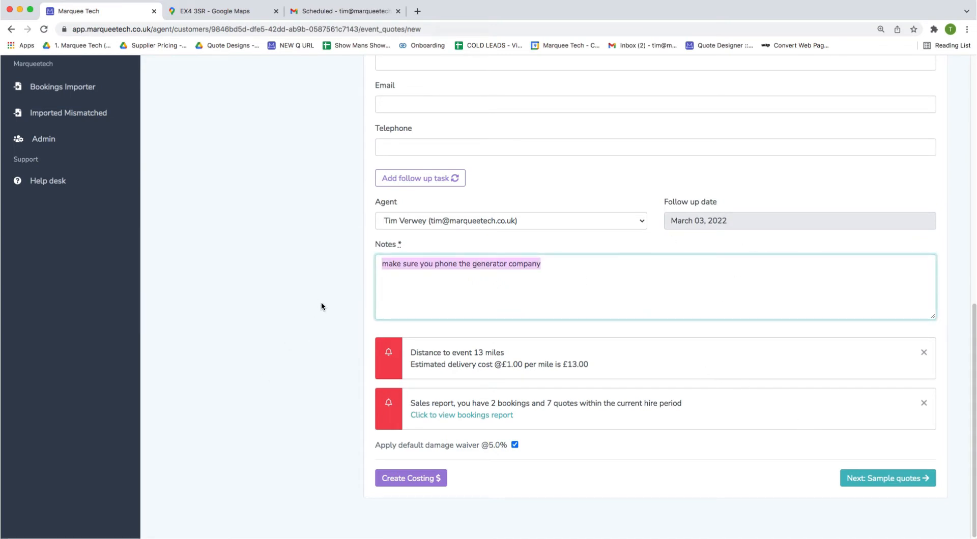
left_click(687, 221)
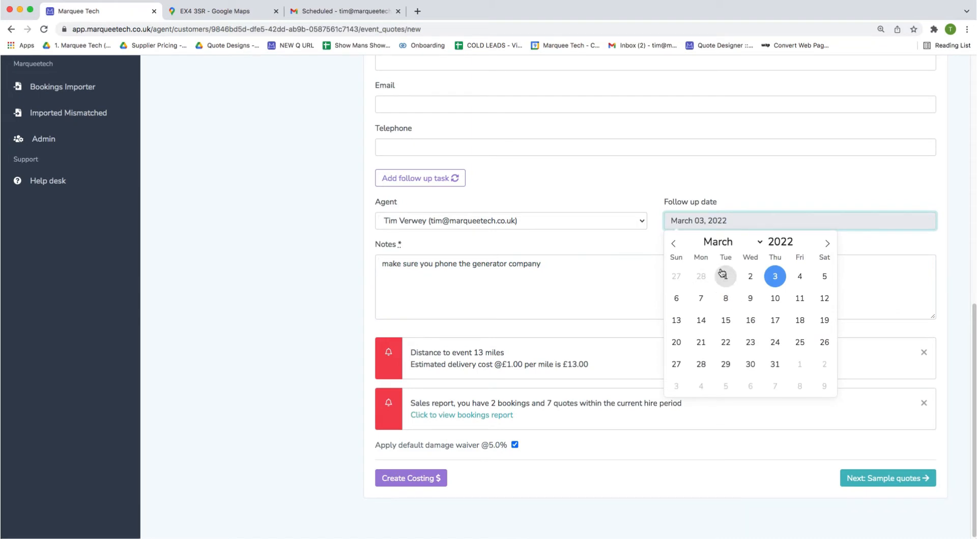
left_click(721, 269)
triple_click(475, 276)
type("c")
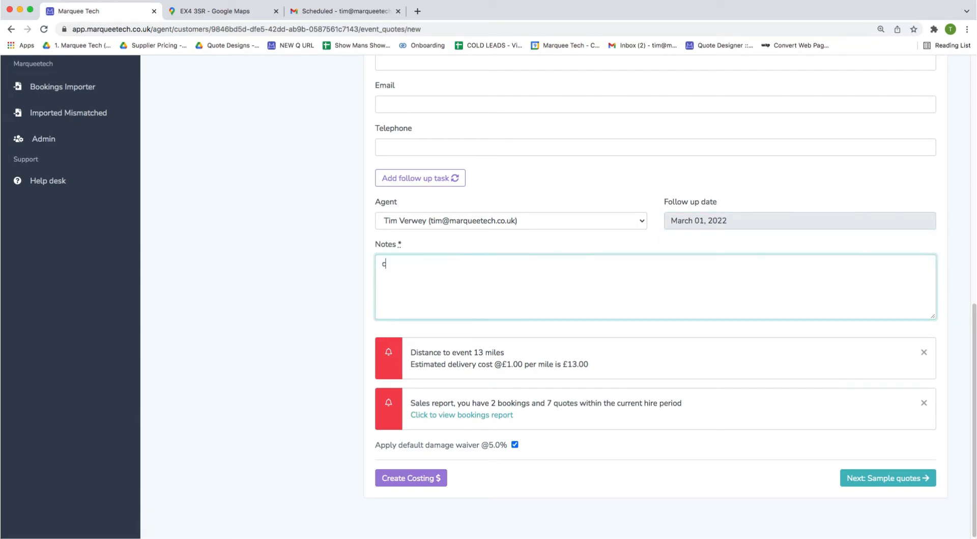
type("all customer and organise a SV")
left_click(342, 278)
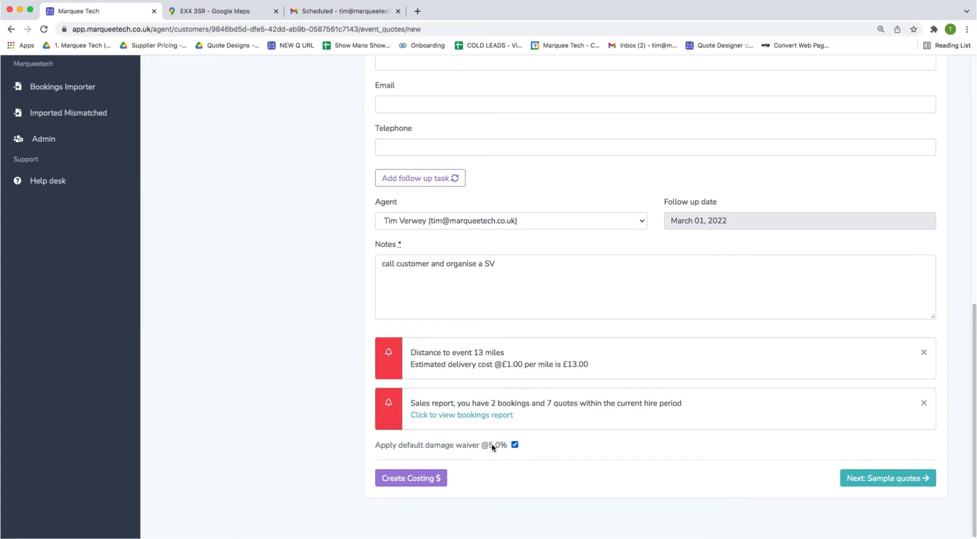
left_click(875, 475)
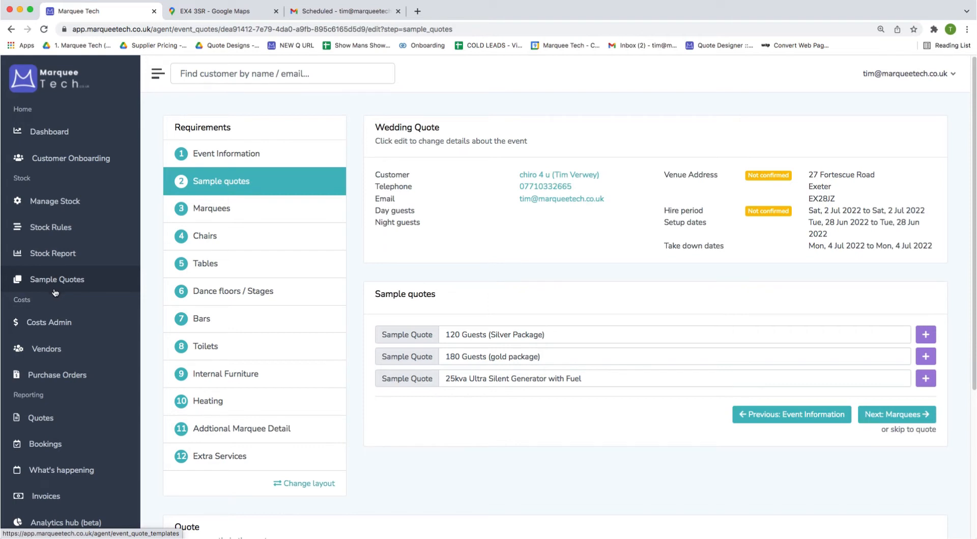
Look over the three sample quote templates, then go on to the Marquees selection.
left_click(464, 334)
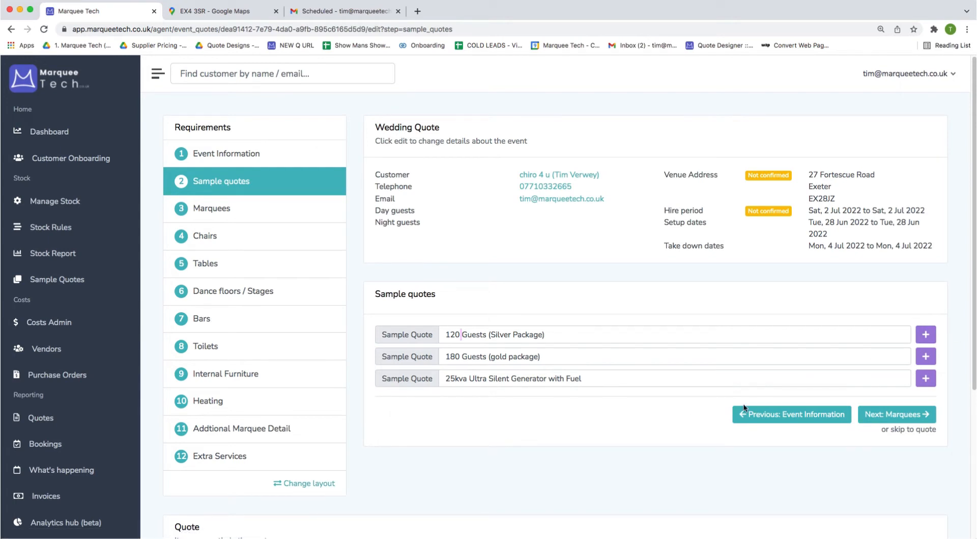
scroll(743, 407, "down", 1)
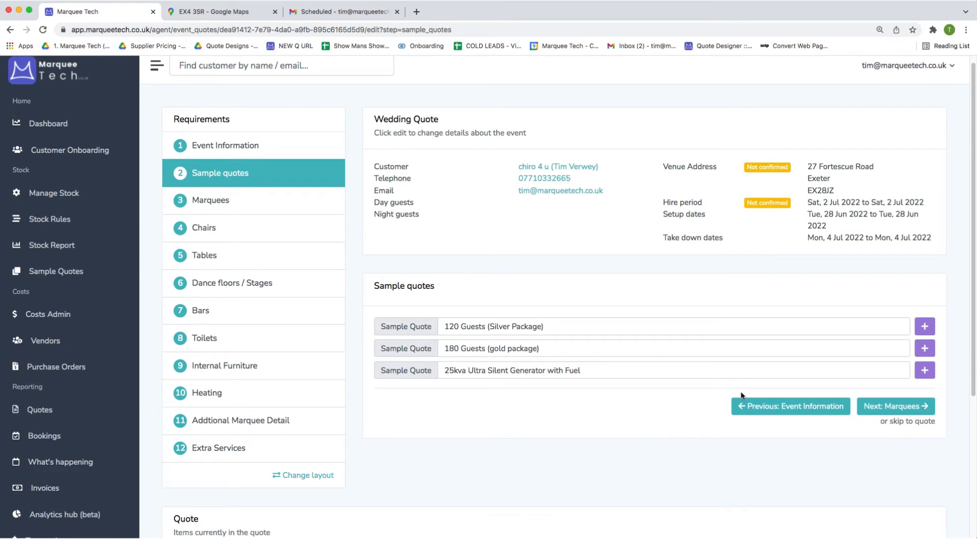
left_click(223, 201)
scroll(374, 353, "down", 3)
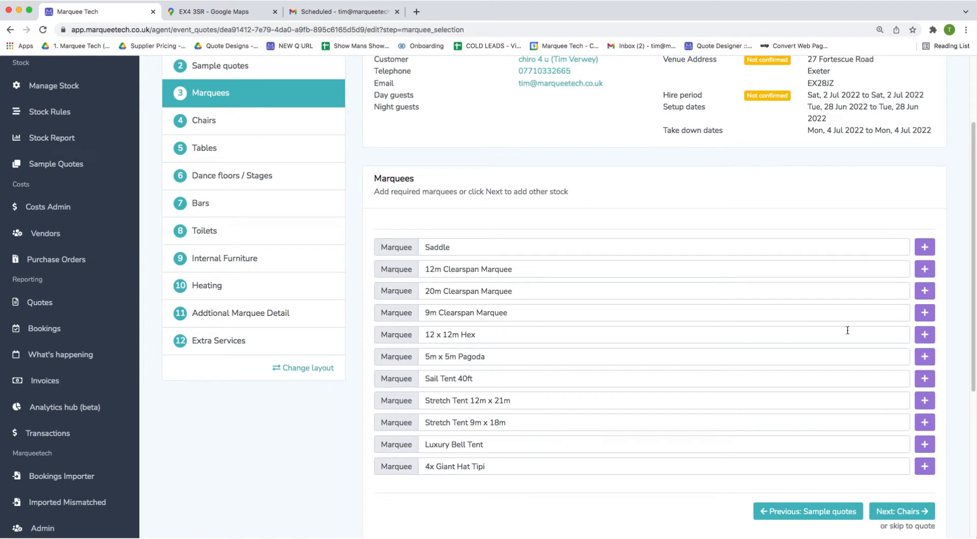
Add the 9m Clearspan Marquee and rename it 9m Wedding Marquee.
left_click(924, 312)
double_click(468, 266)
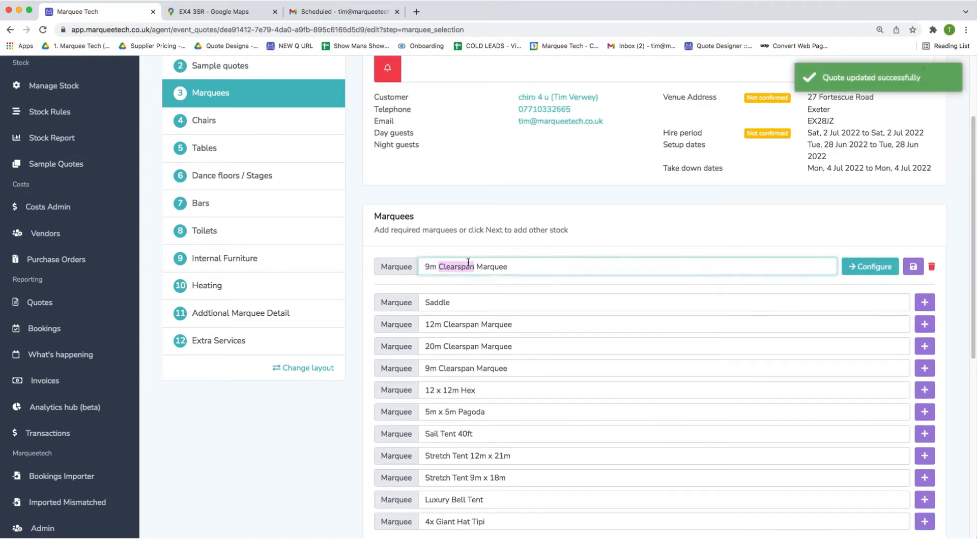
type("Wedding")
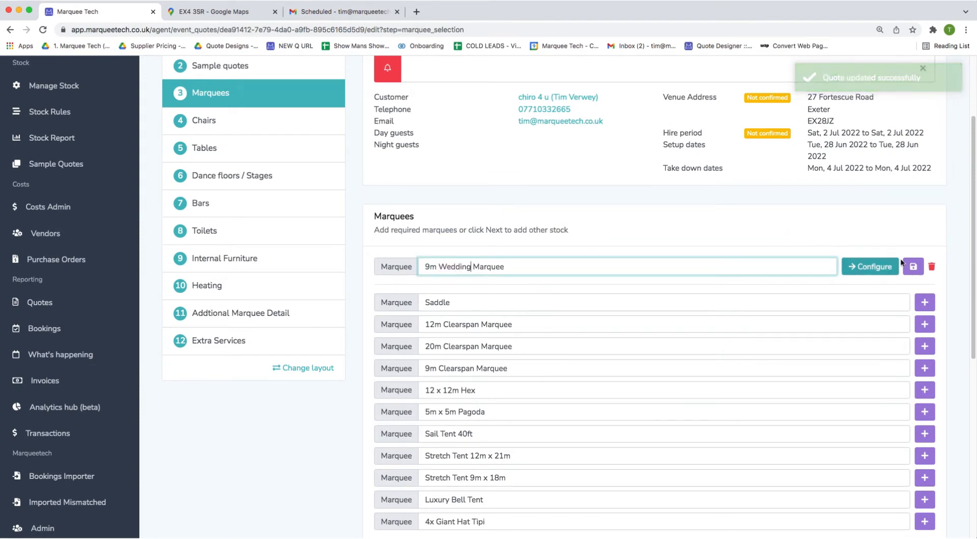
left_click(913, 266)
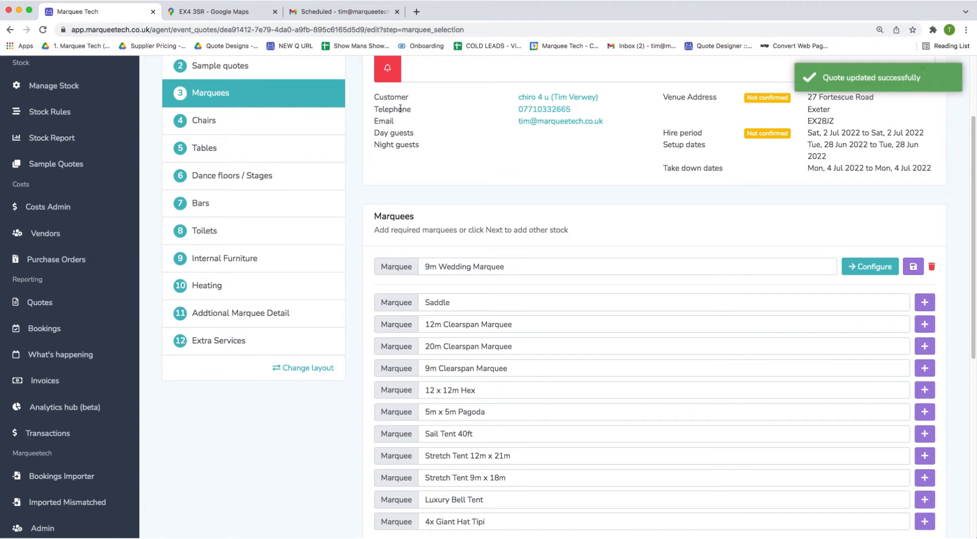
Add 120 Chiavari Chairs and 10 5.6ft Round tables to the quote.
left_click(280, 124)
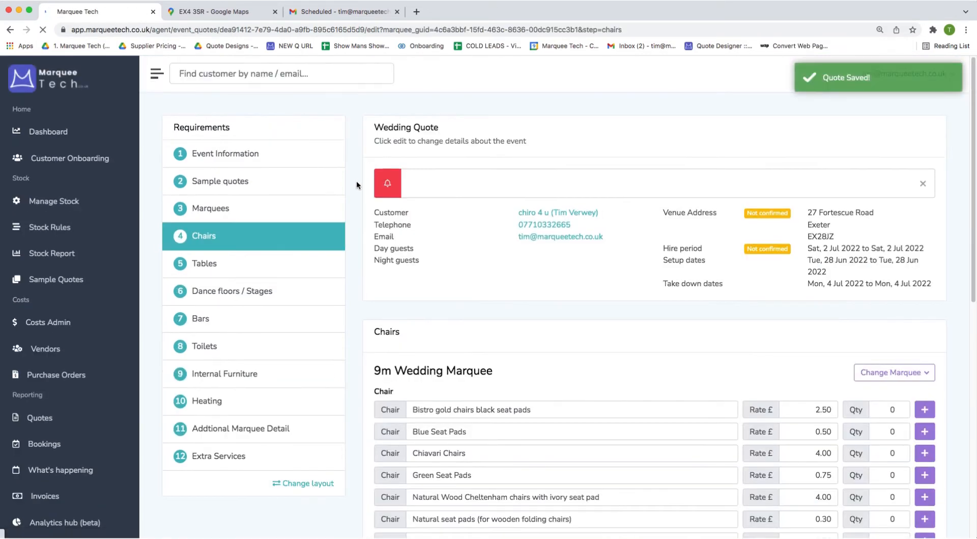
scroll(745, 368, "down", 2)
left_click(884, 375)
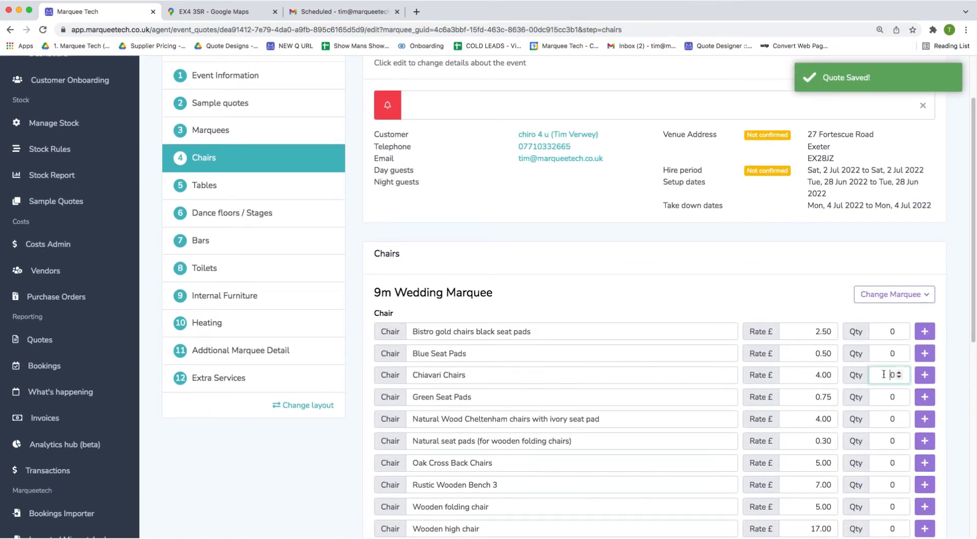
type("12")
left_click(925, 376)
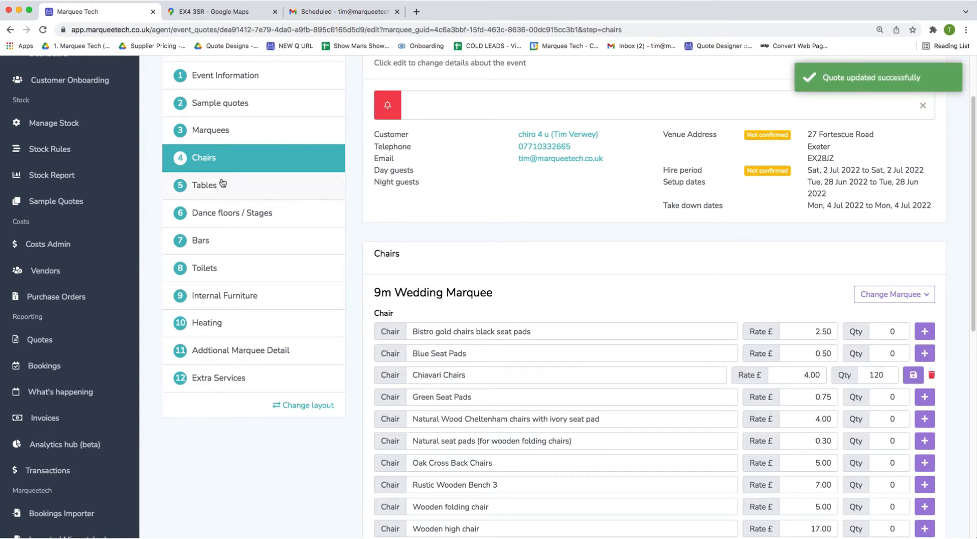
left_click(255, 156)
scroll(357, 449, "down", 2)
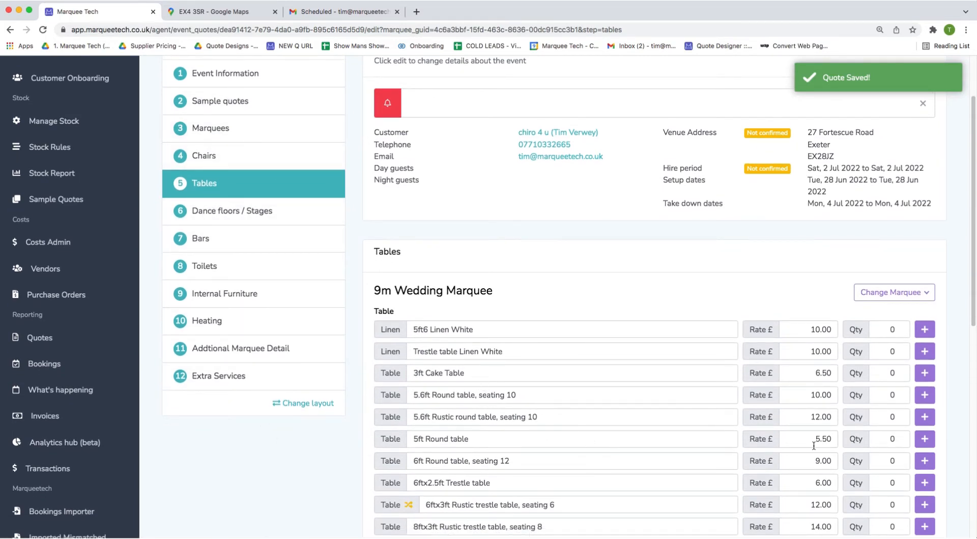
left_click(884, 395)
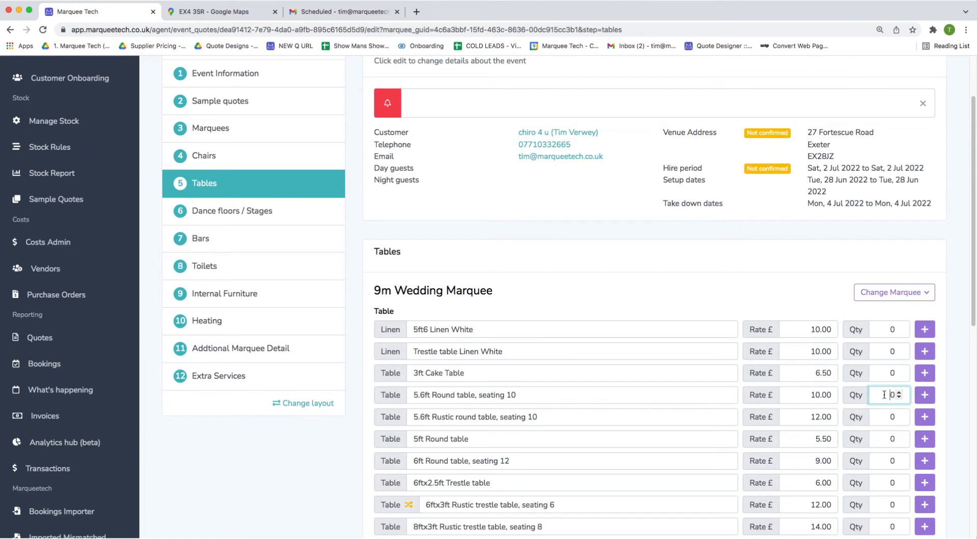
type("1")
left_click(923, 393)
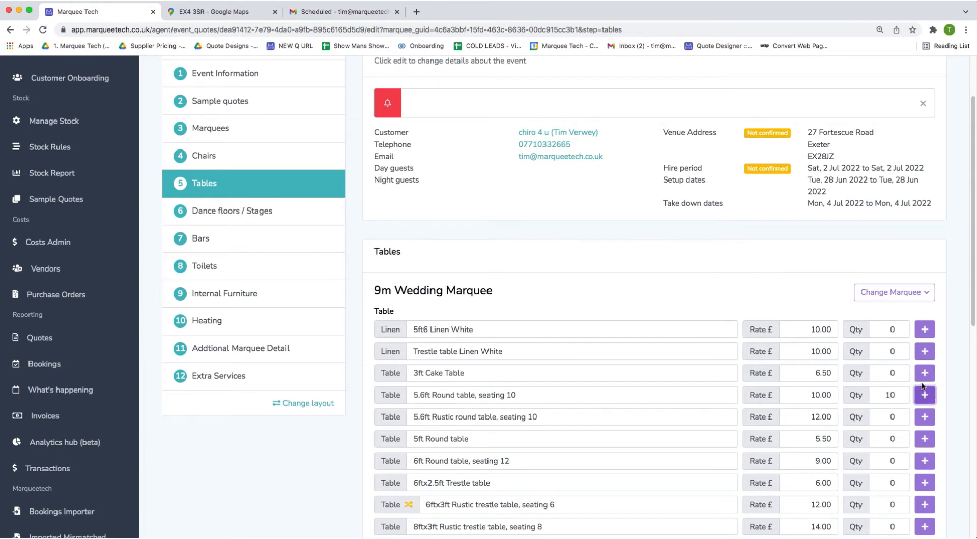
left_click(331, 211)
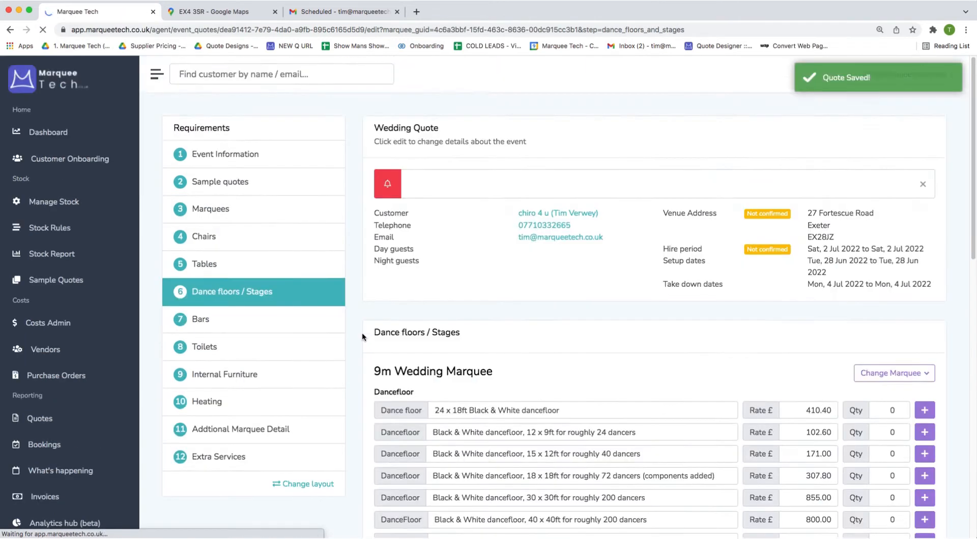
Add one 18 x 18ft Black & White dancefloor, leaving the layout settings unchanged.
scroll(362, 337, "down", 1)
left_click(899, 405)
left_click(923, 409)
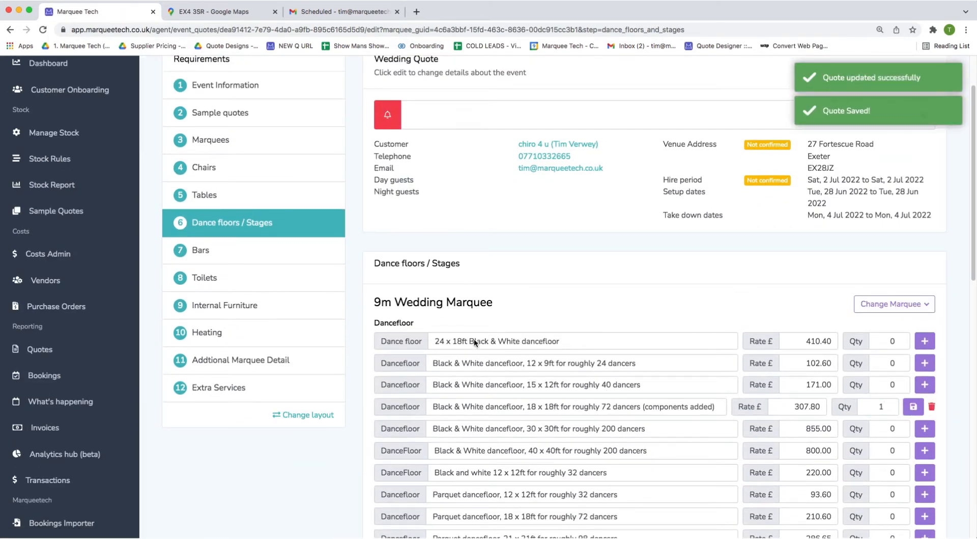
left_click(307, 415)
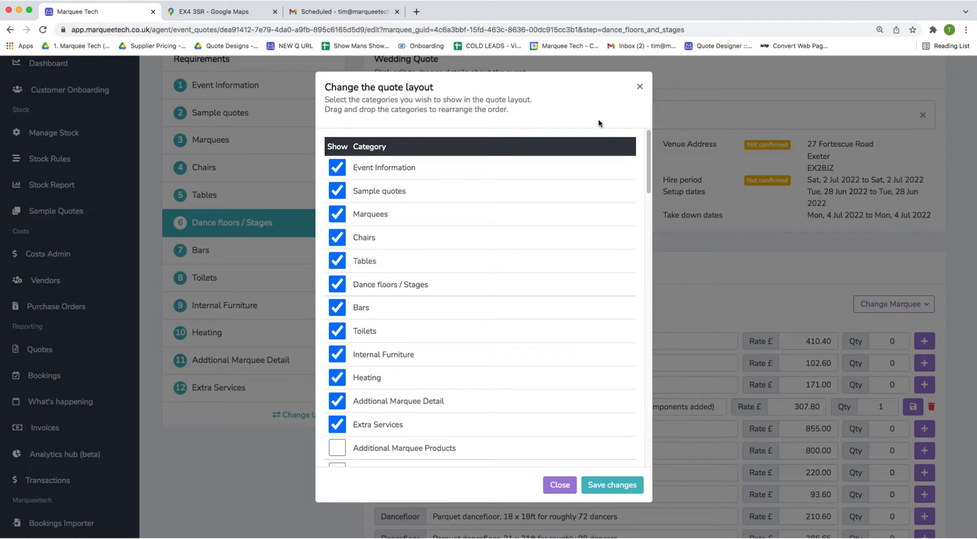
left_click(639, 87)
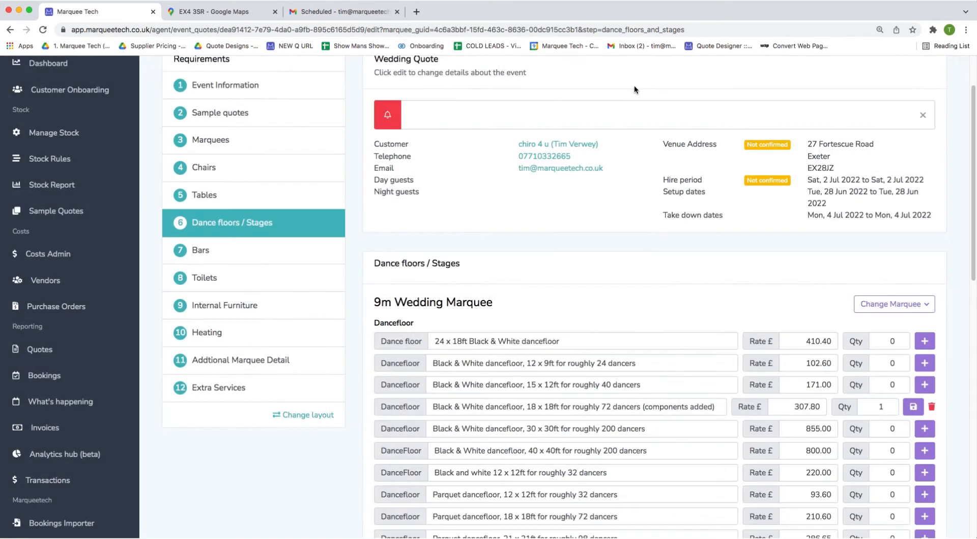
left_click(234, 368)
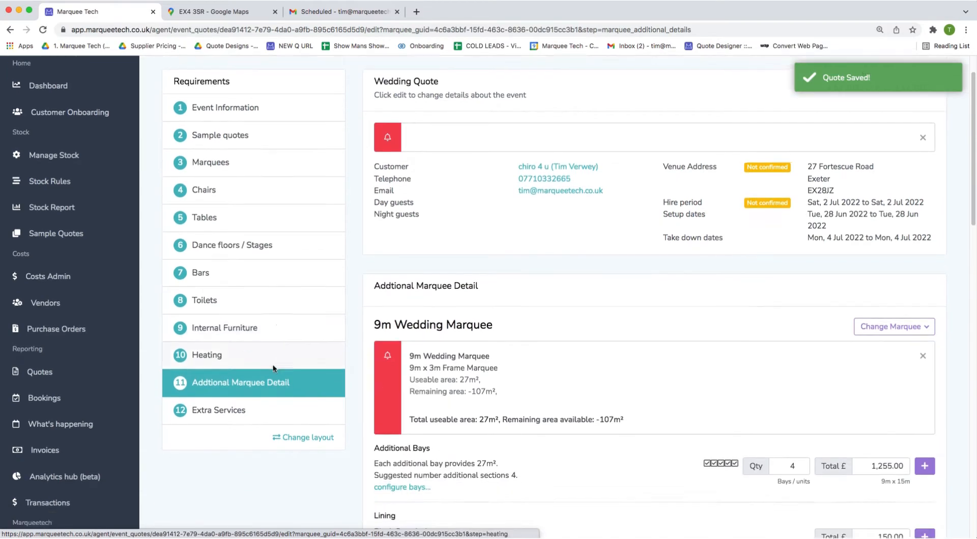
Check the 9m x 3m size against the -107m² shortfall and add four bays toward 9m x 15m.
scroll(275, 369, "down", 4)
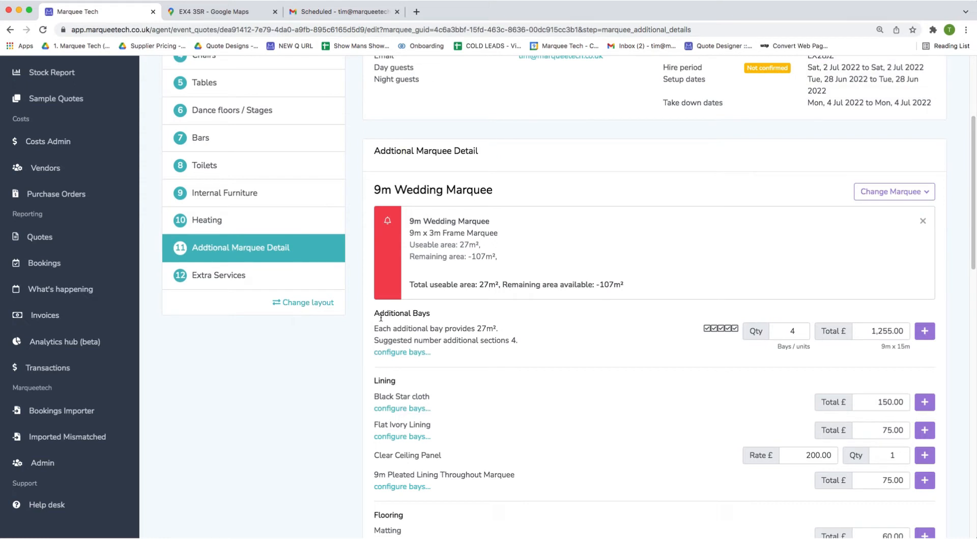
left_click_drag(442, 233, 410, 231)
left_click_drag(595, 285, 625, 285)
left_click(903, 348)
double_click(903, 347)
left_click(925, 331)
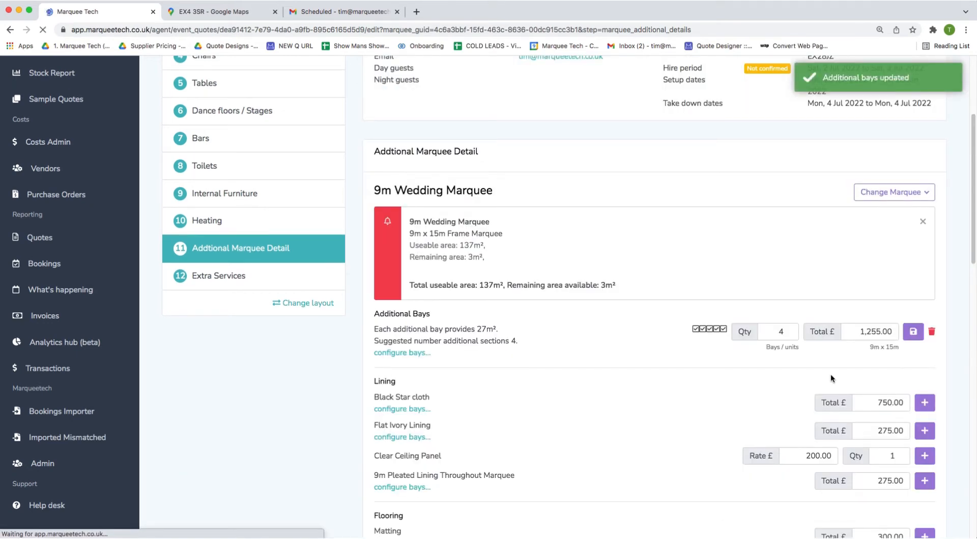
Add the 9m Pleated Lining, Borded Flooring and carpet to the quote.
scroll(713, 351, "down", 3)
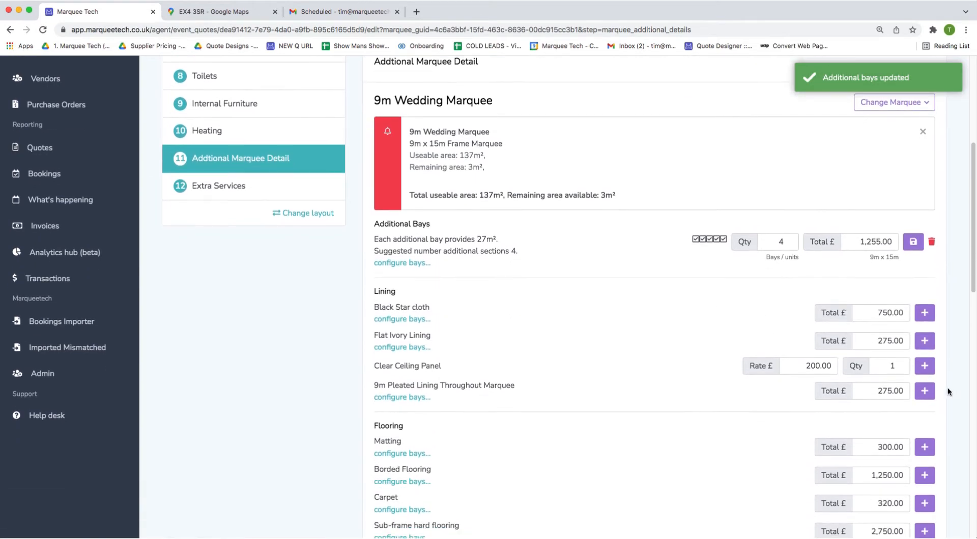
left_click(924, 391)
scroll(930, 397, "down", 3)
left_click(925, 384)
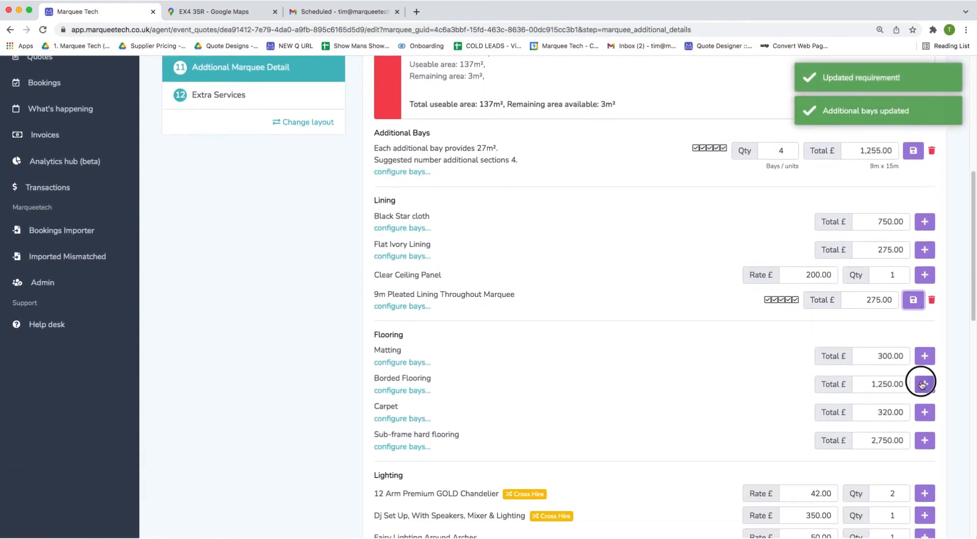
left_click(925, 412)
Increase the additional bays from 4 to 8, totalling £1,935.00.
scroll(710, 319, "up", 2)
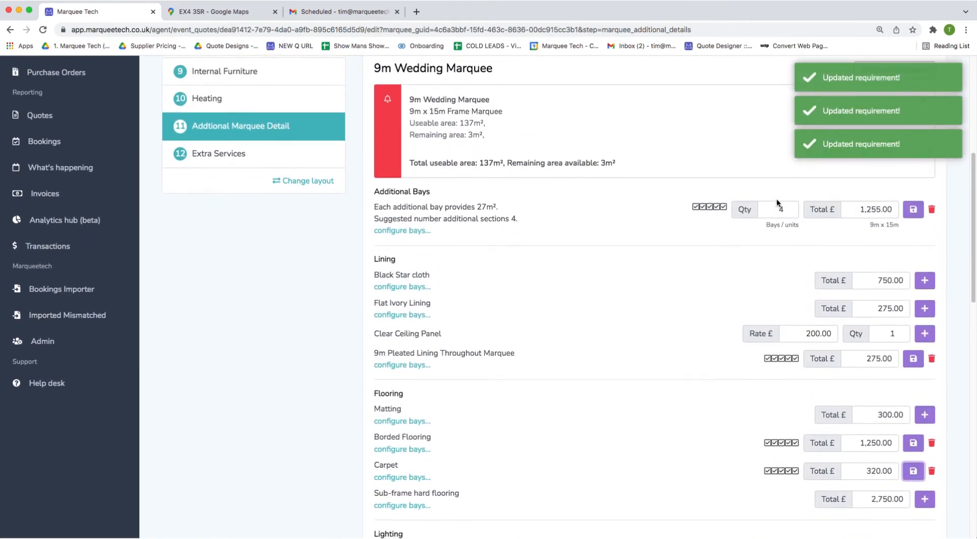
left_click(778, 209)
key("BackSpace")
type("8")
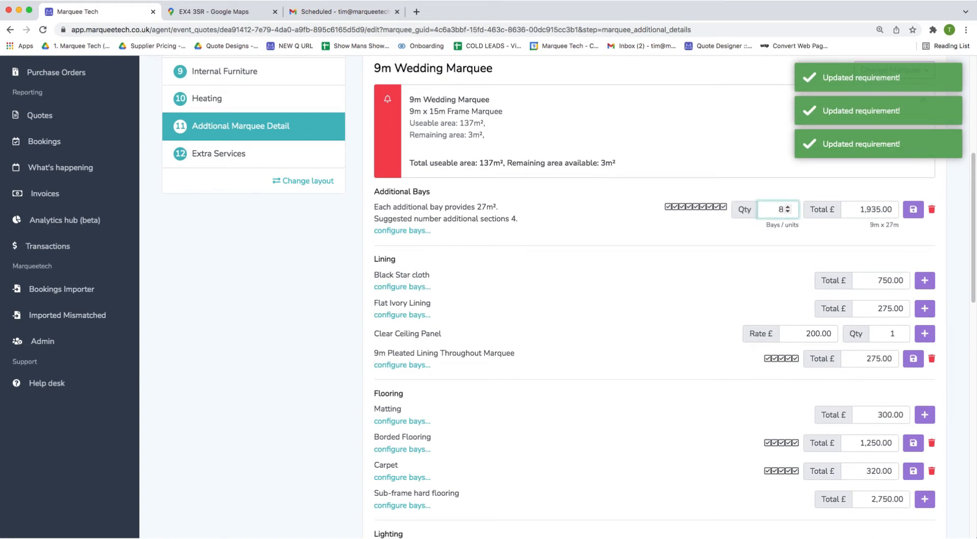
left_click(913, 209)
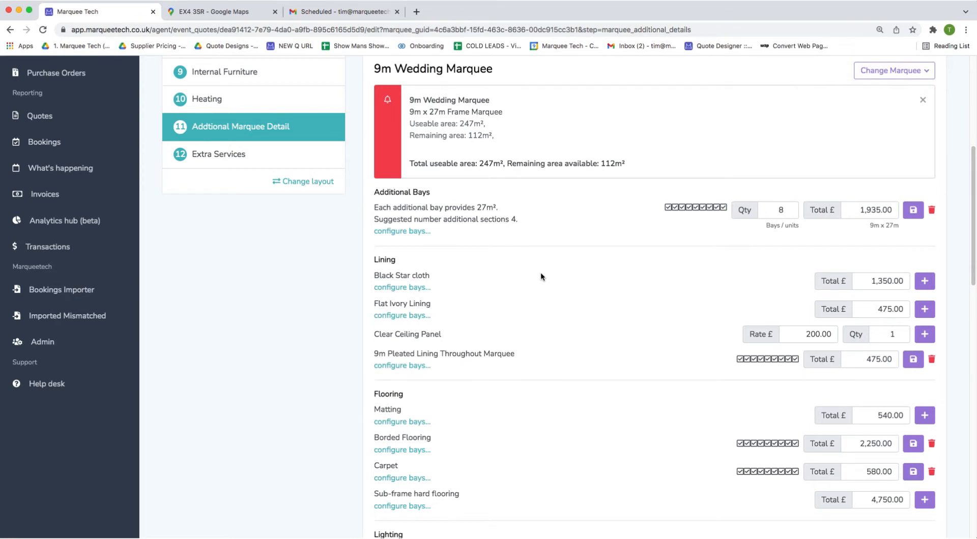
scroll(545, 270, "down", 1)
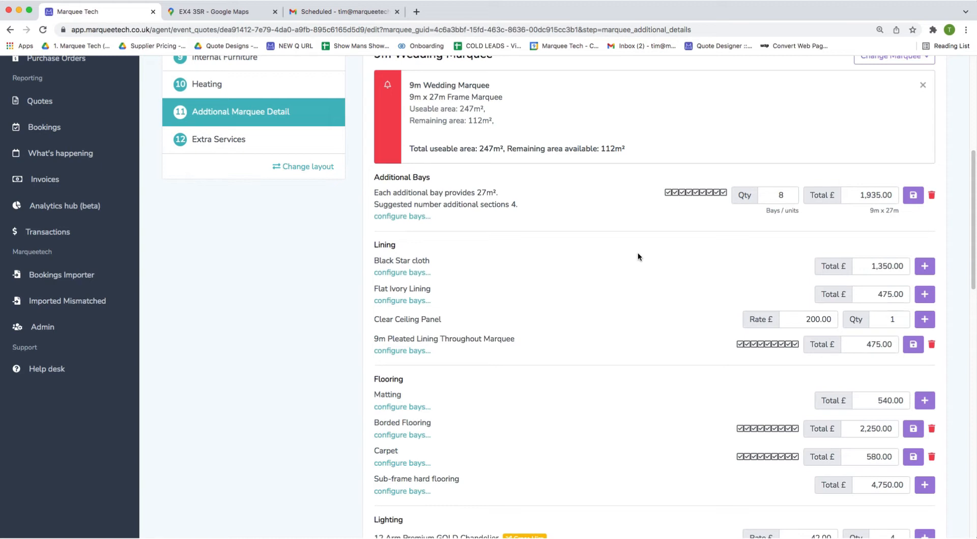
scroll(627, 241, "down", 5)
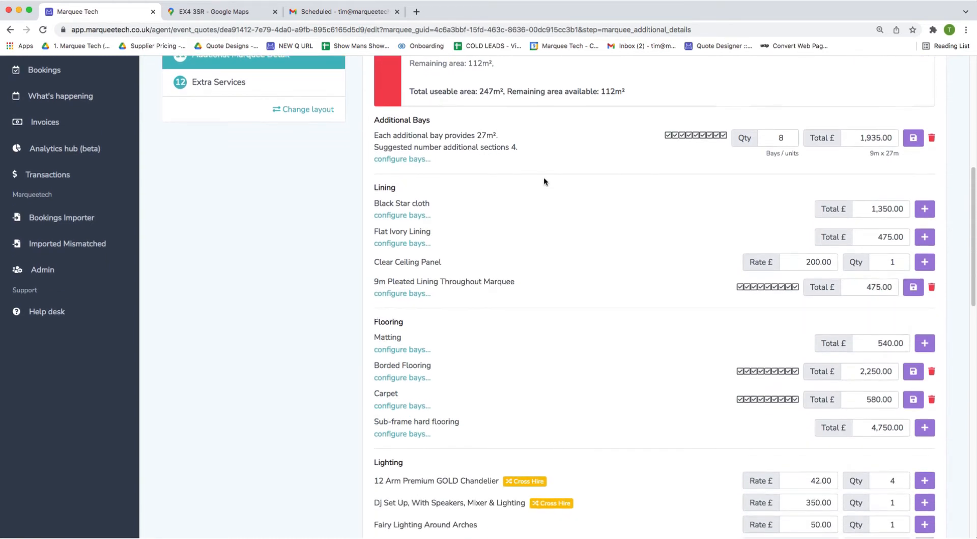
scroll(662, 339, "down", 2)
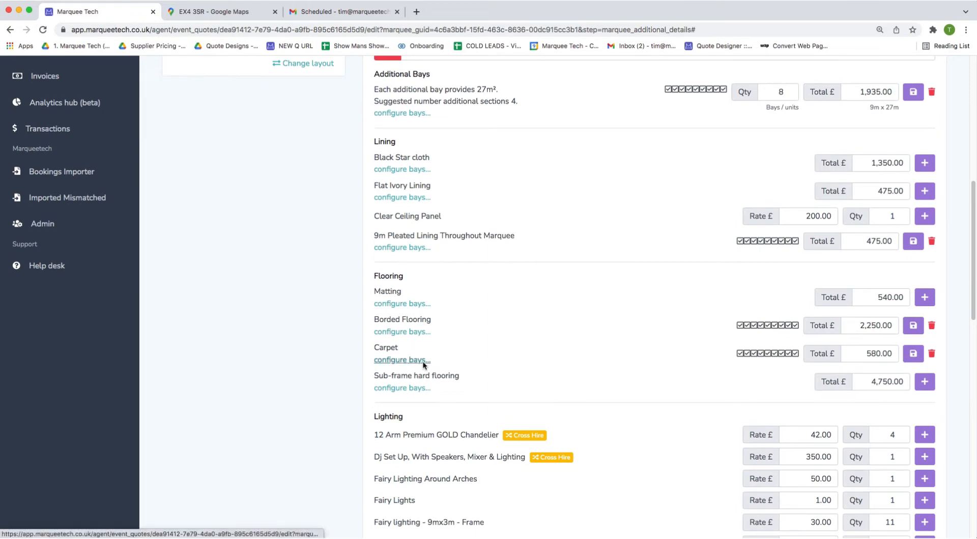
Remove the #9 End bay from the Carpet so it totals £515.00.
left_click(422, 362)
left_click(552, 206)
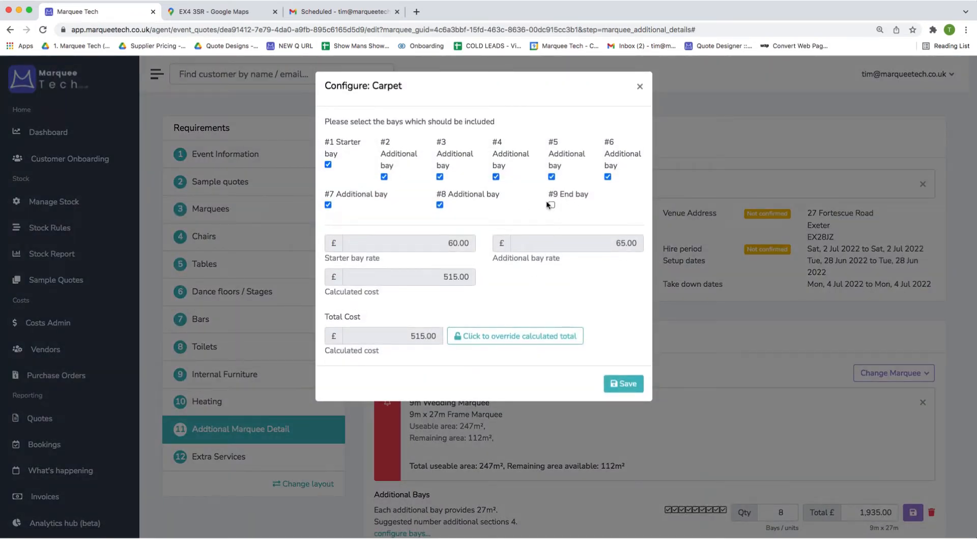
left_click(623, 384)
Add 3 Clear Ceiling Panels to the wedding marquee.
scroll(670, 414, "down", 2)
scroll(744, 247, "up", 2)
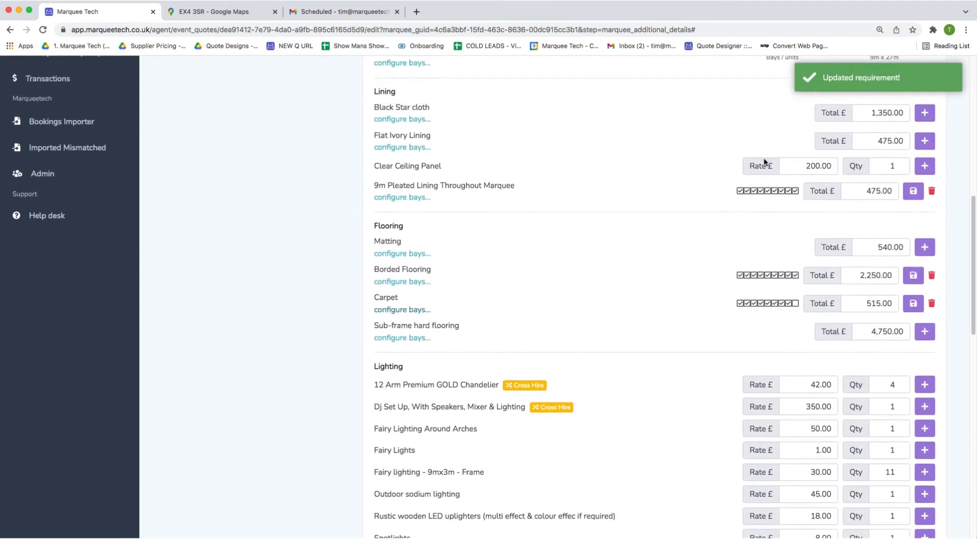
double_click(899, 181)
left_click(924, 183)
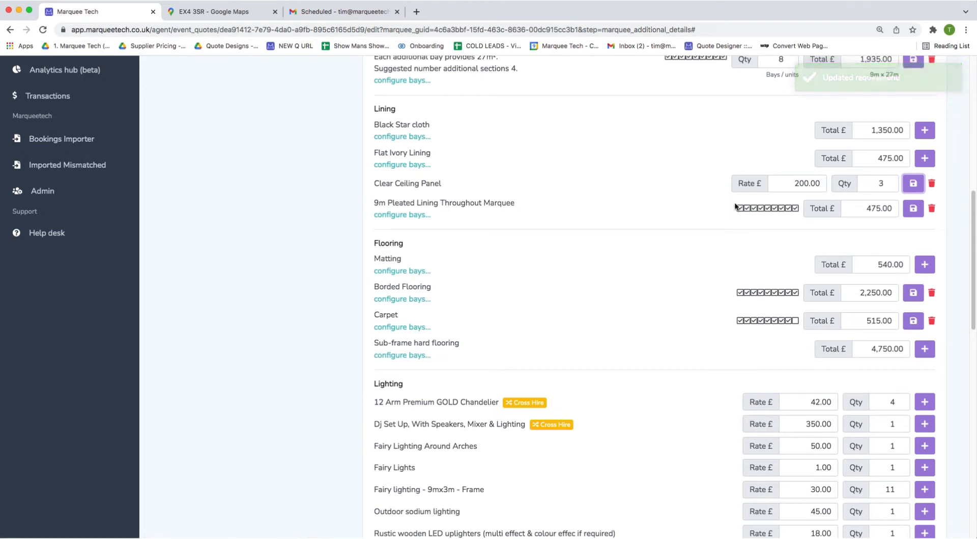
Leave bays #6, #7 and #8 out of the 9m Pleated Lining and save it at £325.00.
scroll(791, 221, "up", 1)
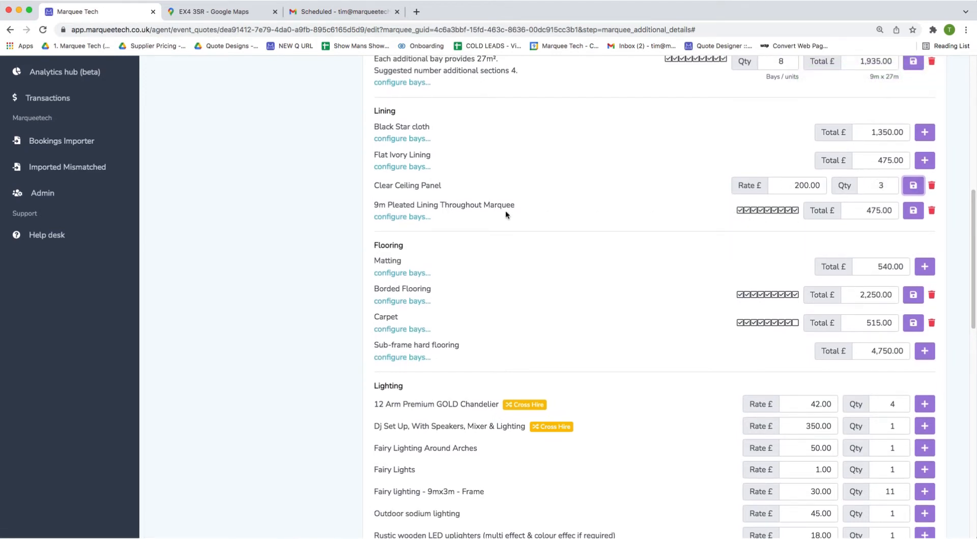
left_click(419, 217)
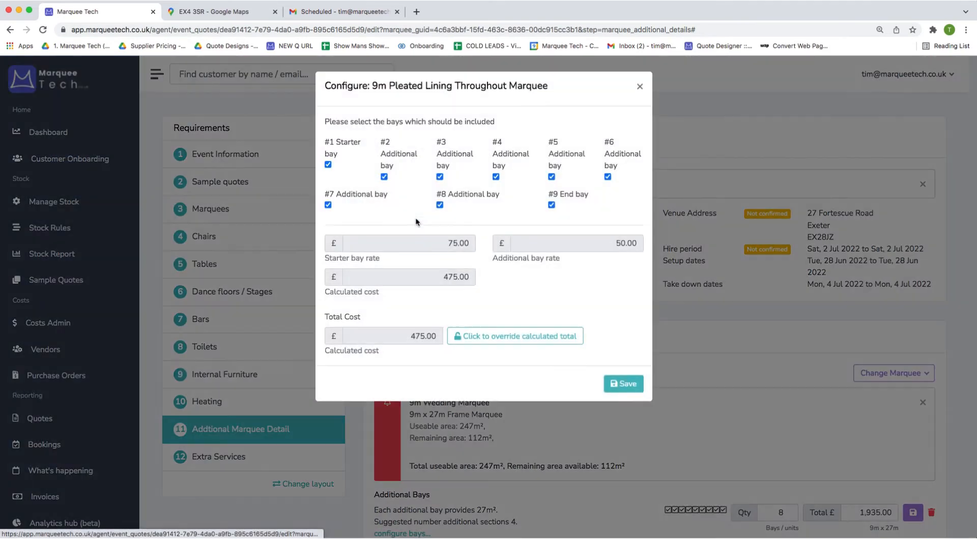
left_click(440, 206)
left_click(328, 205)
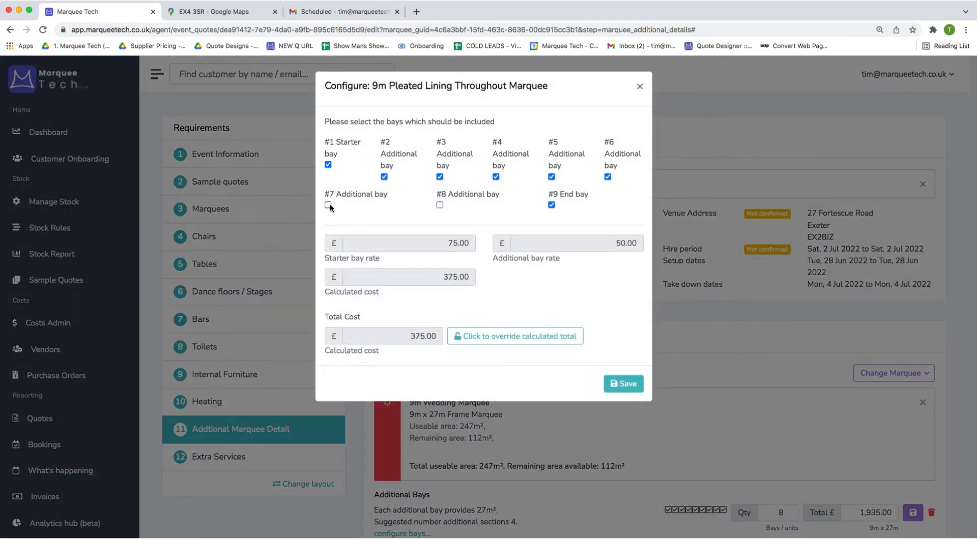
left_click(608, 177)
left_click(623, 383)
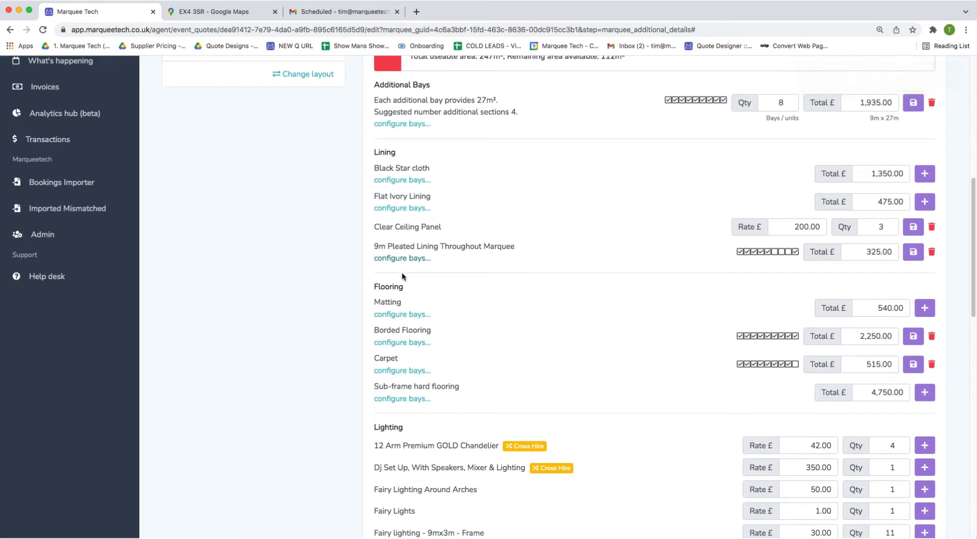
scroll(215, 250, "up", 5)
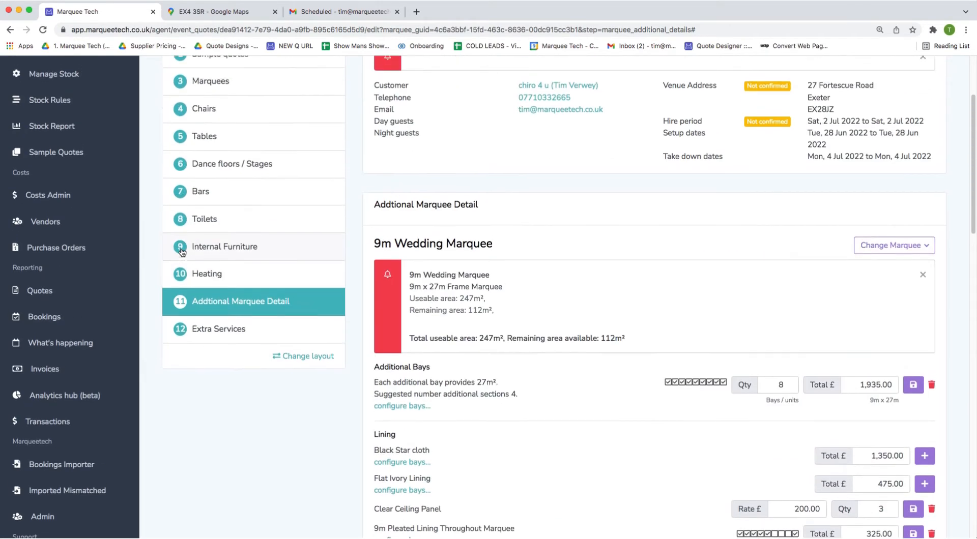
right_click(57, 187)
left_click(67, 194)
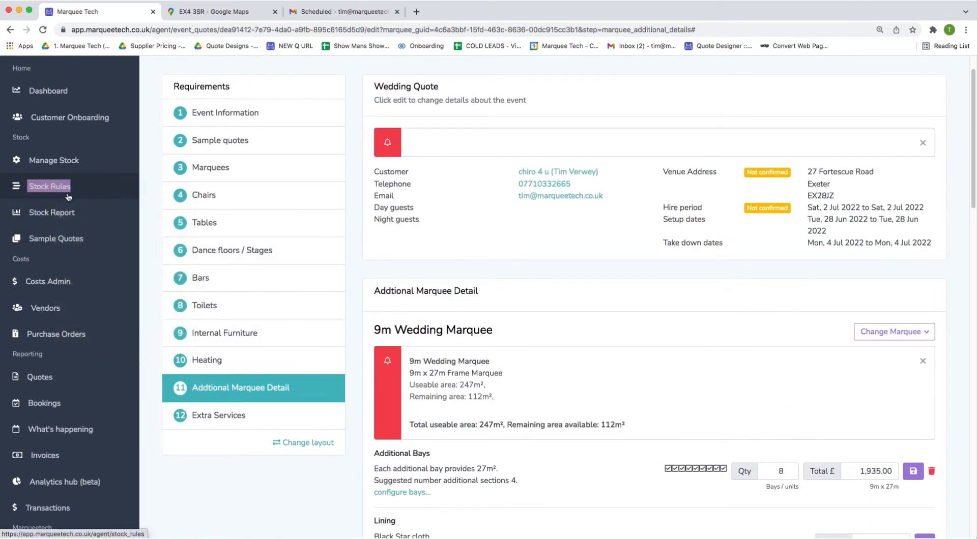
left_click(219, 12)
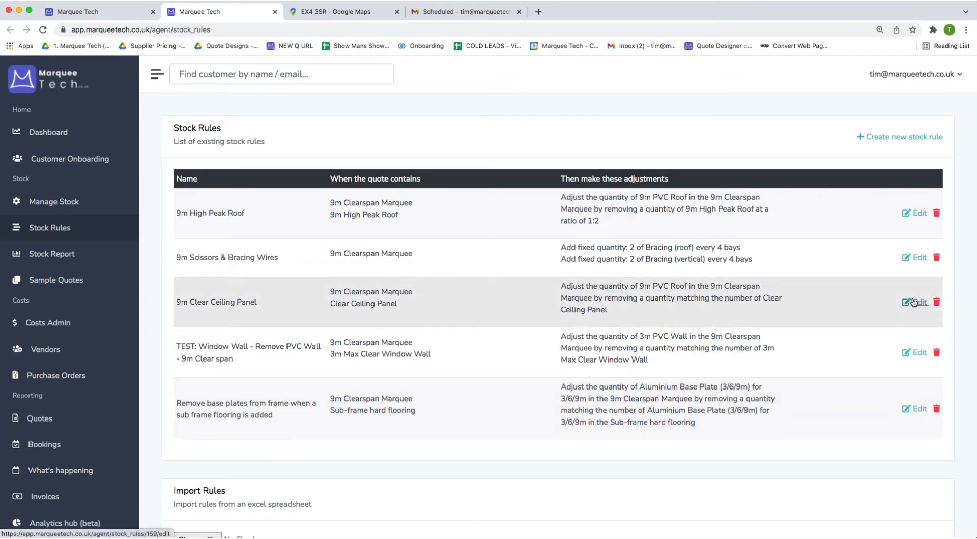
right_click(913, 302)
left_click(909, 303)
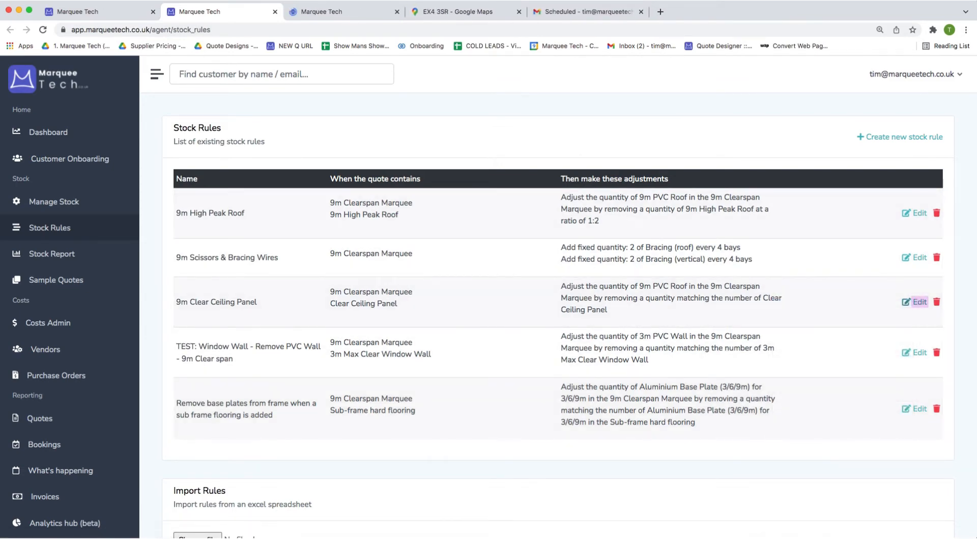
left_click(355, 11)
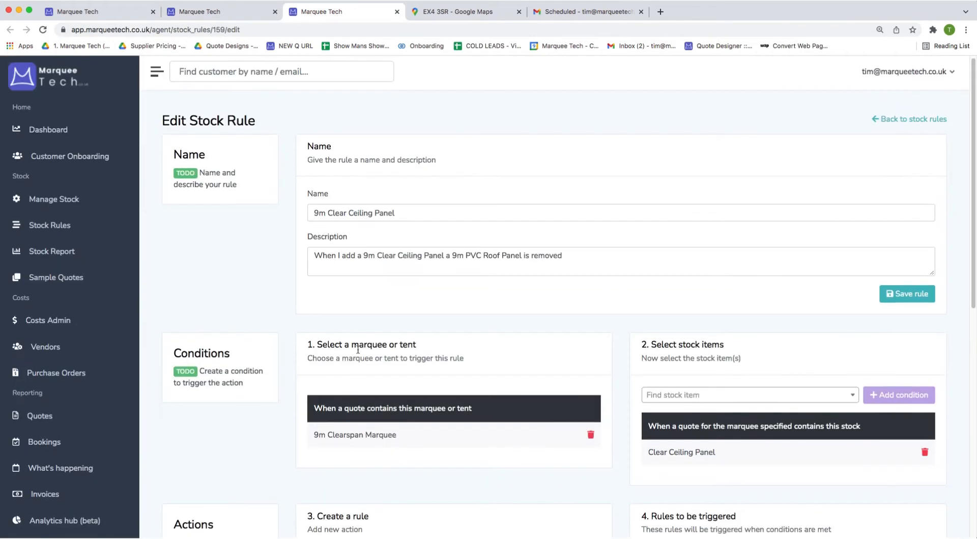
scroll(383, 390, "down", 2)
scroll(383, 389, "down", 1)
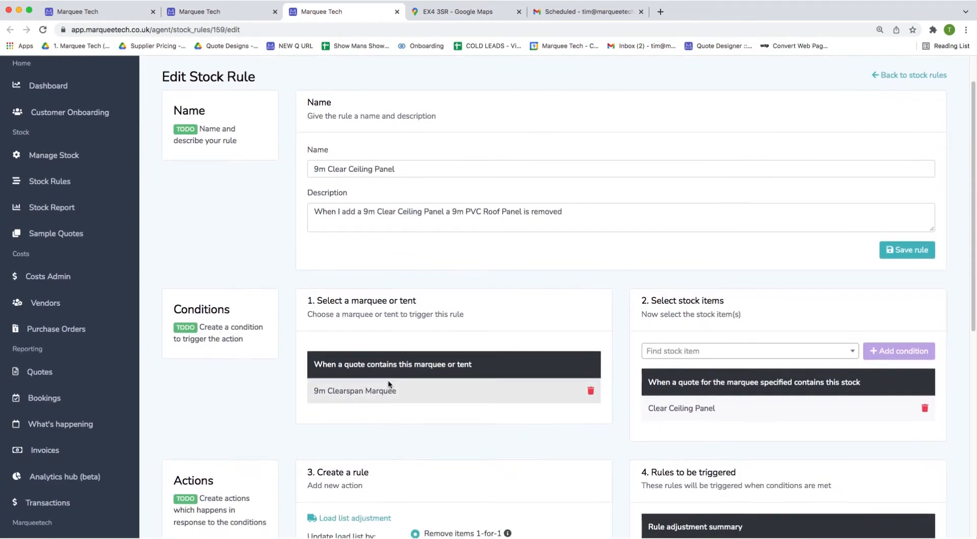
scroll(392, 386, "down", 3)
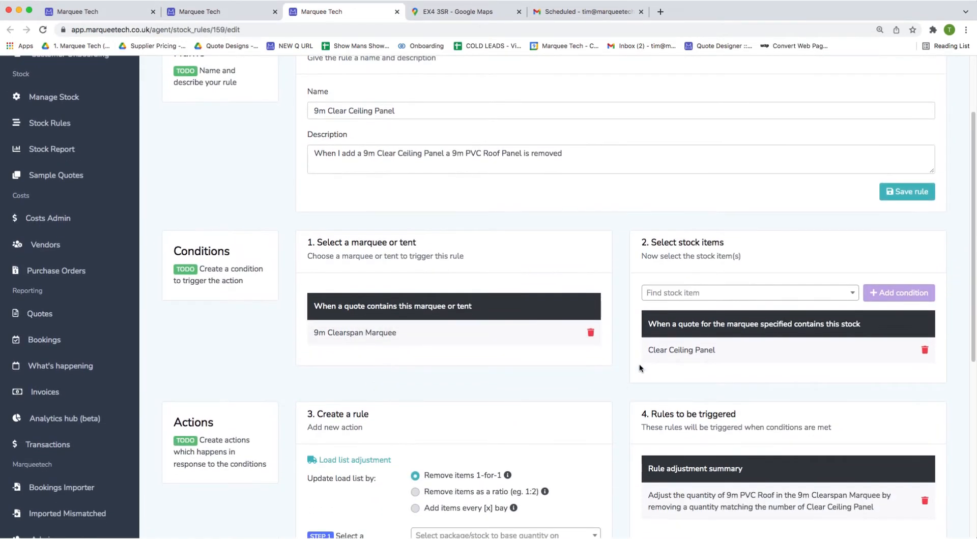
left_click_drag(646, 351, 714, 351)
scroll(545, 397, "down", 5)
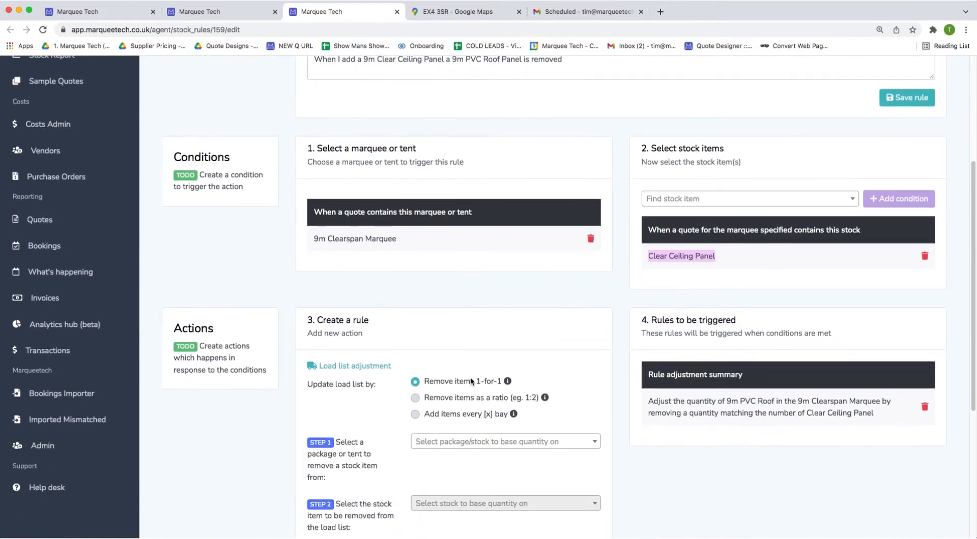
left_click_drag(476, 382, 503, 382)
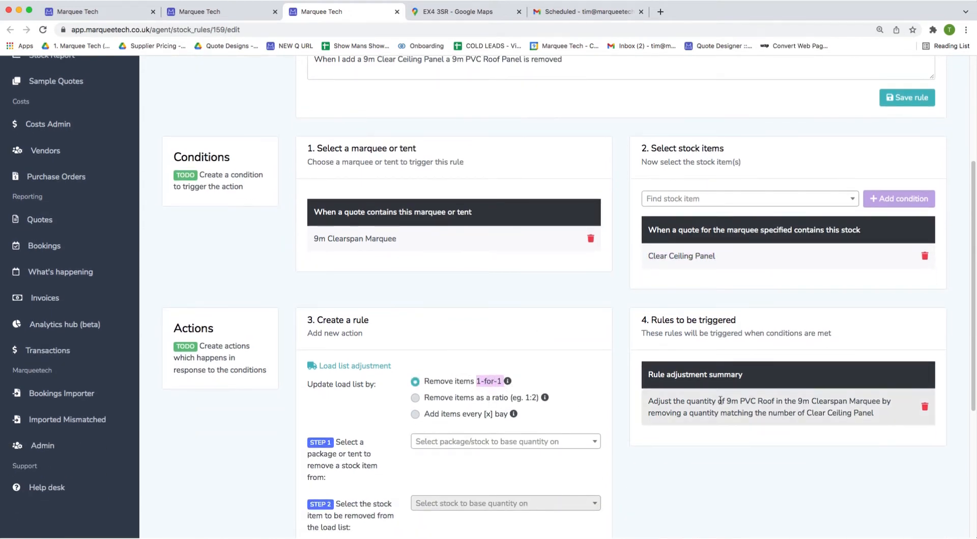
left_click_drag(726, 400, 776, 401)
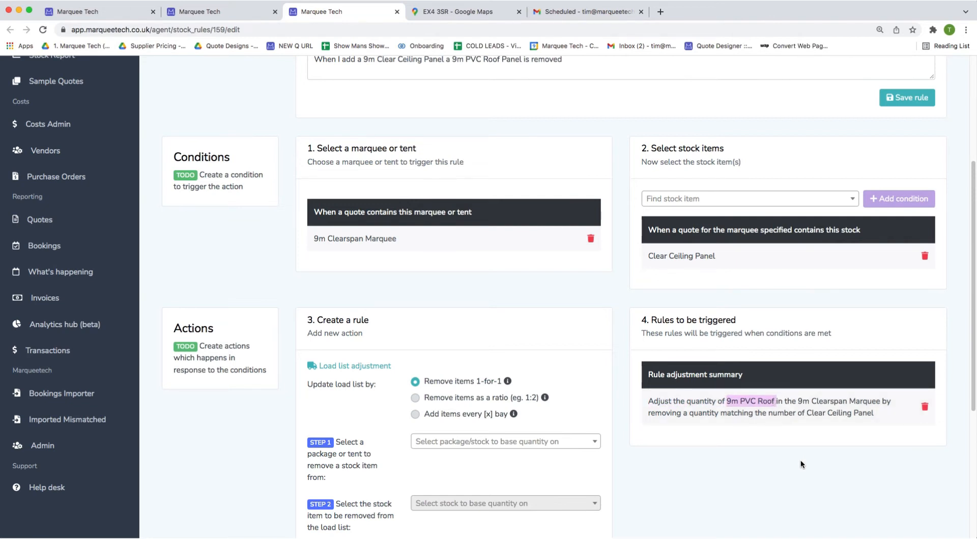
left_click(397, 11)
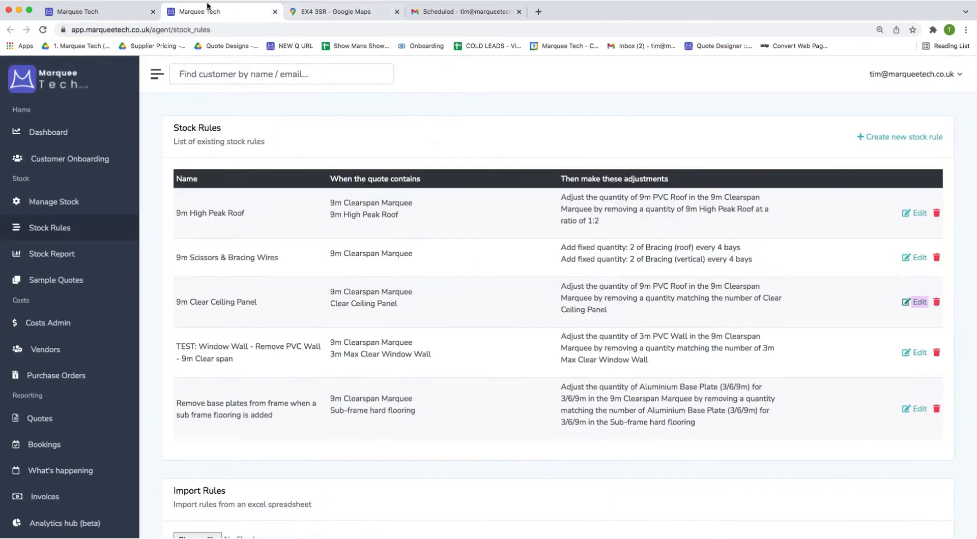
left_click_drag(723, 247, 740, 248)
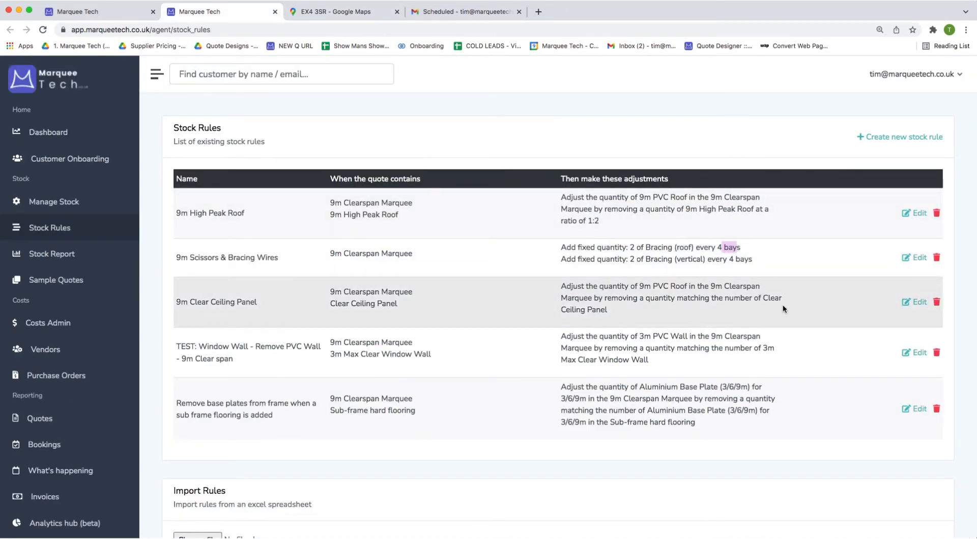
scroll(782, 305, "down", 1)
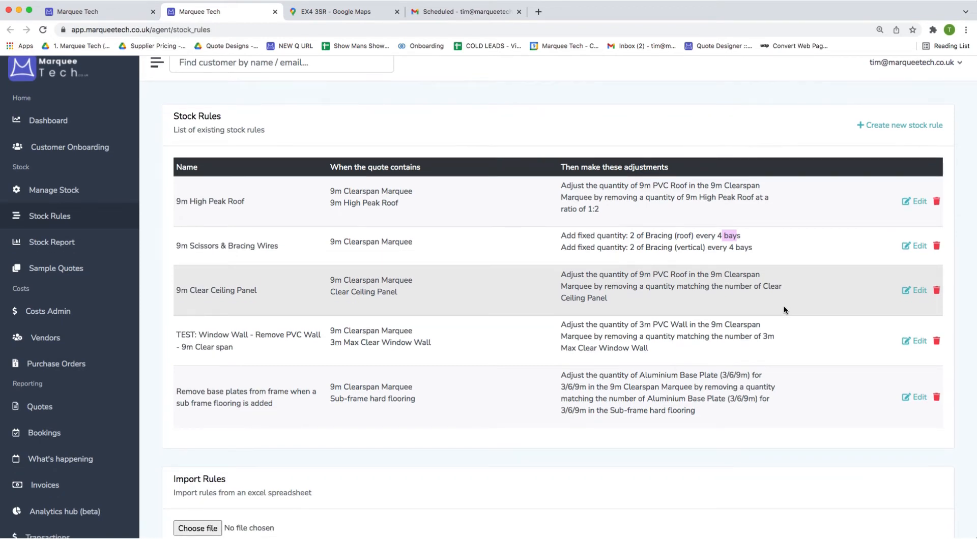
left_click(785, 487)
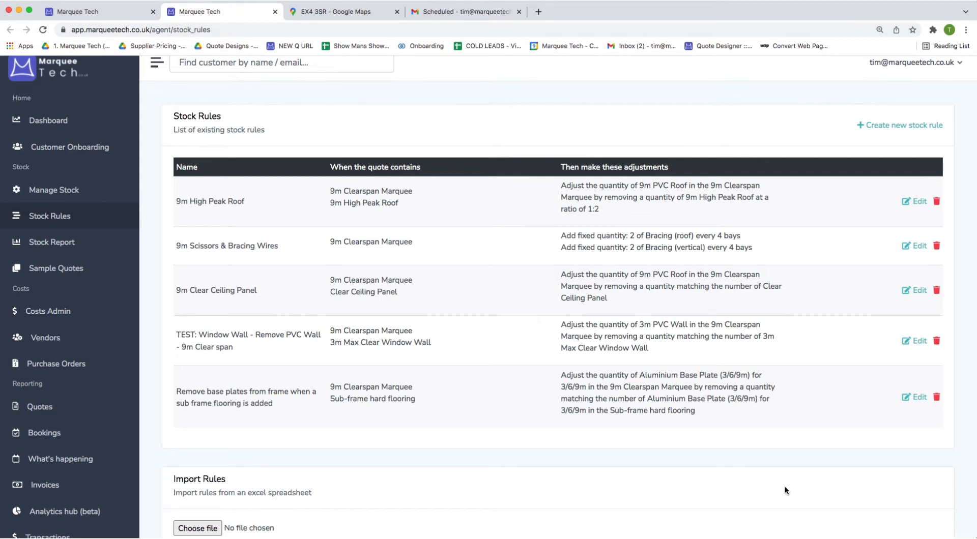
left_click(276, 13)
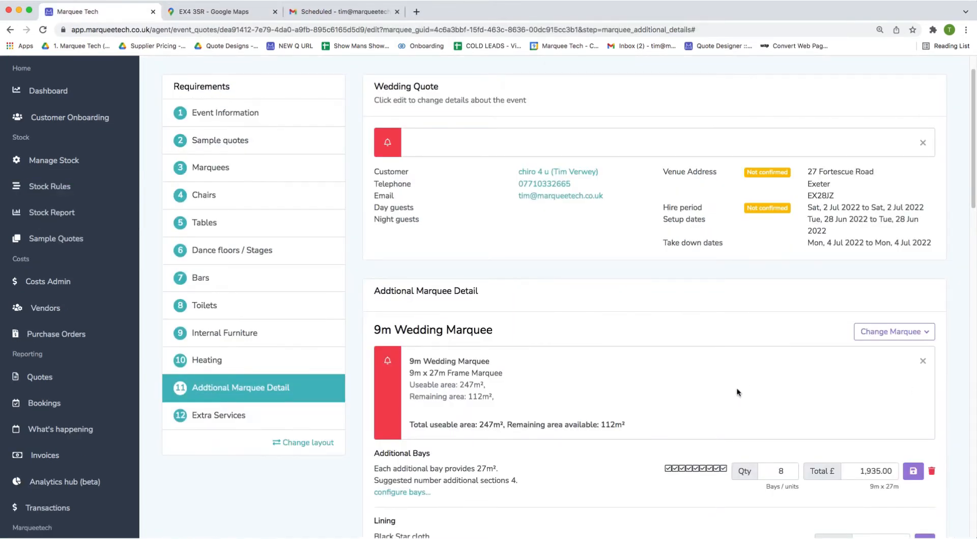
Change the Carpet total to 650.00.
scroll(738, 392, "down", 3)
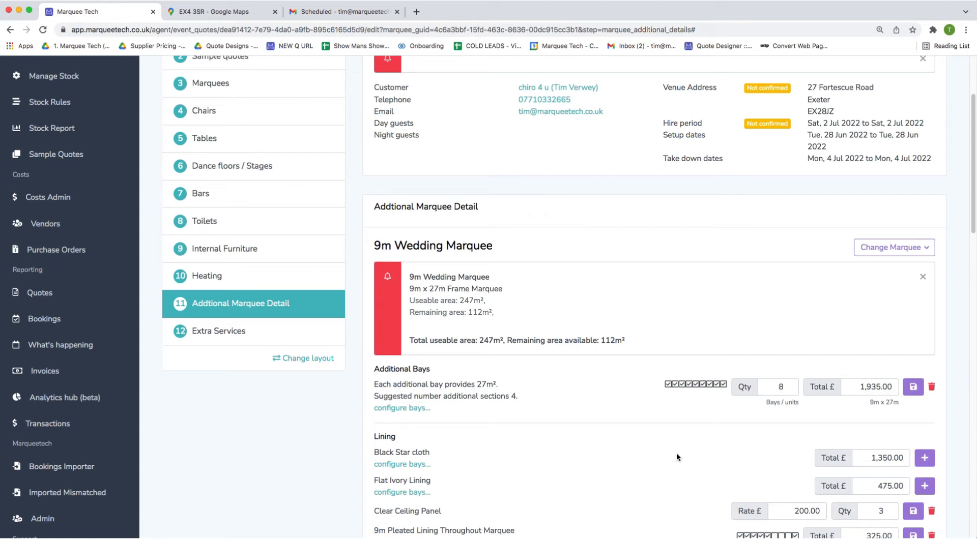
scroll(677, 454, "down", 5)
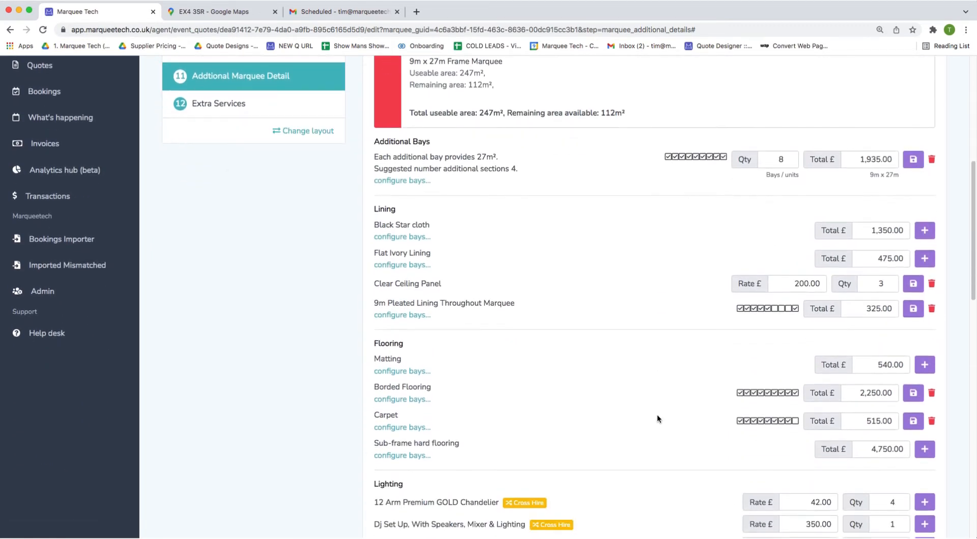
scroll(657, 419, "down", 1)
scroll(600, 315, "down", 1)
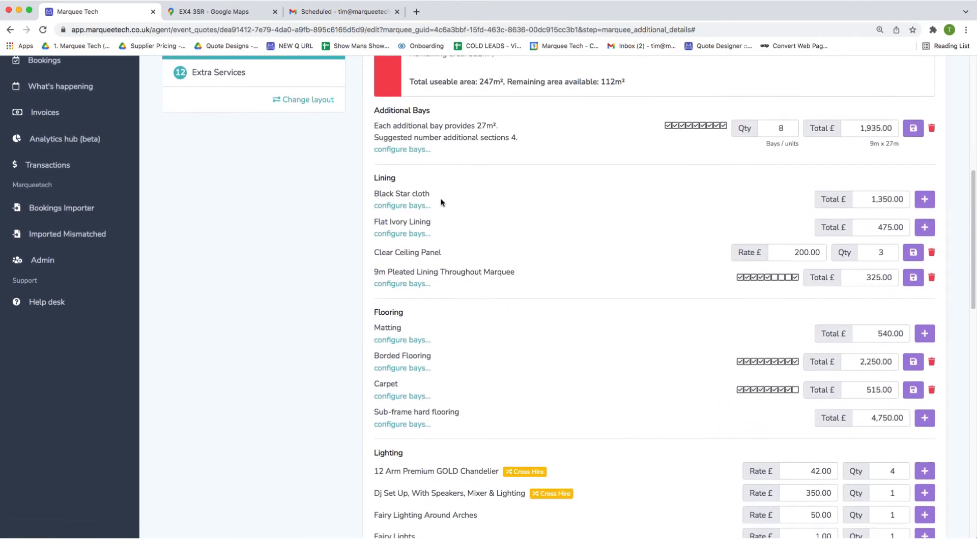
scroll(640, 328, "down", 1)
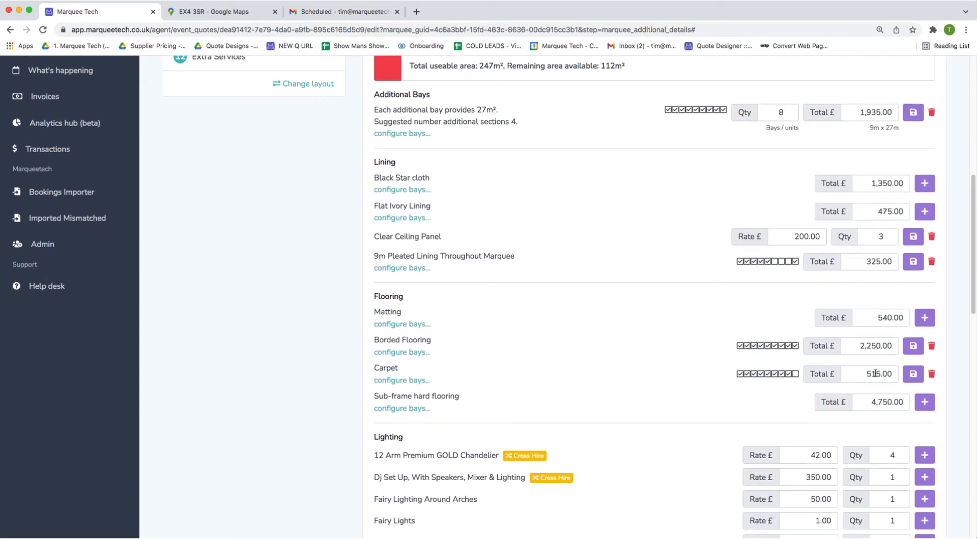
left_click(875, 390)
type("650")
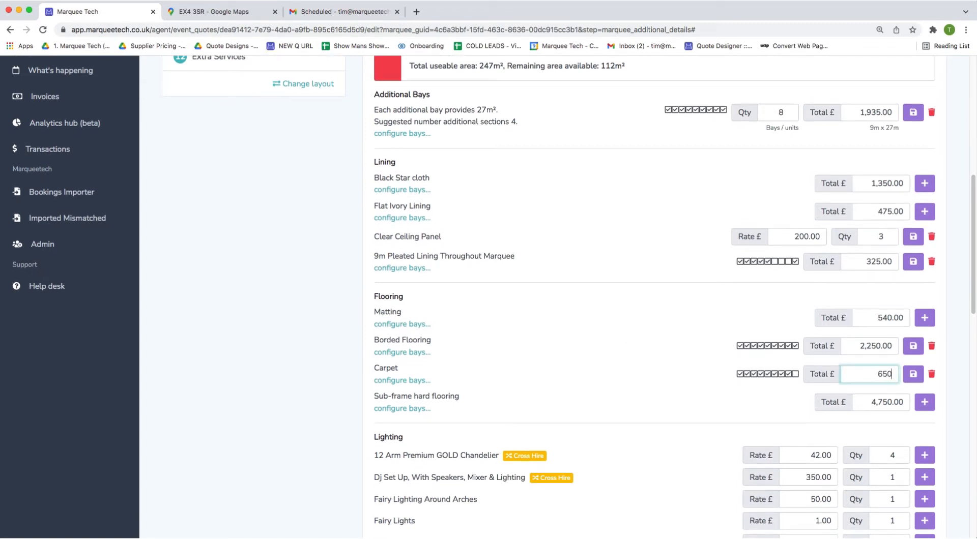
left_click(912, 374)
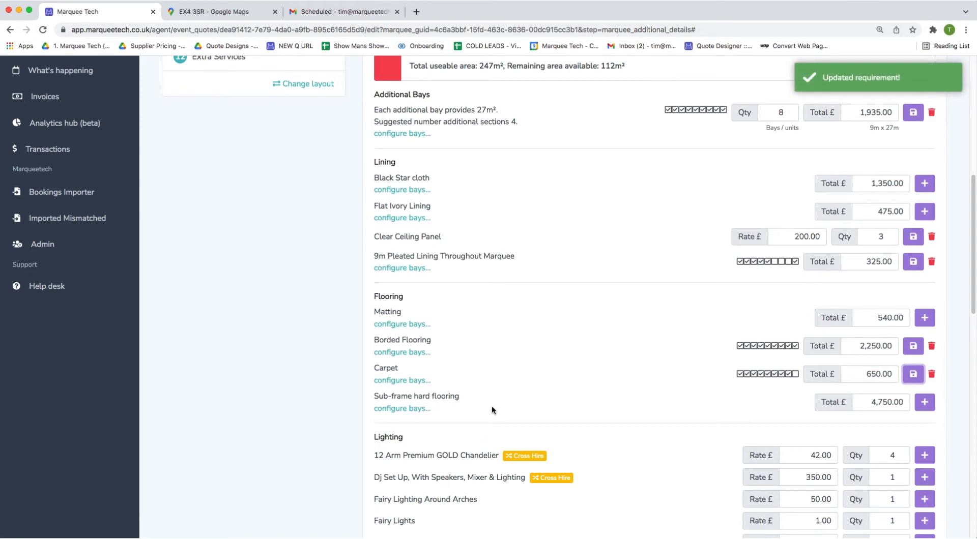
Add the 12 Arm Premium GOLD Chandelier at £42.00 and skip ahead to the quote summary.
scroll(541, 378, "down", 1)
scroll(542, 379, "down", 3)
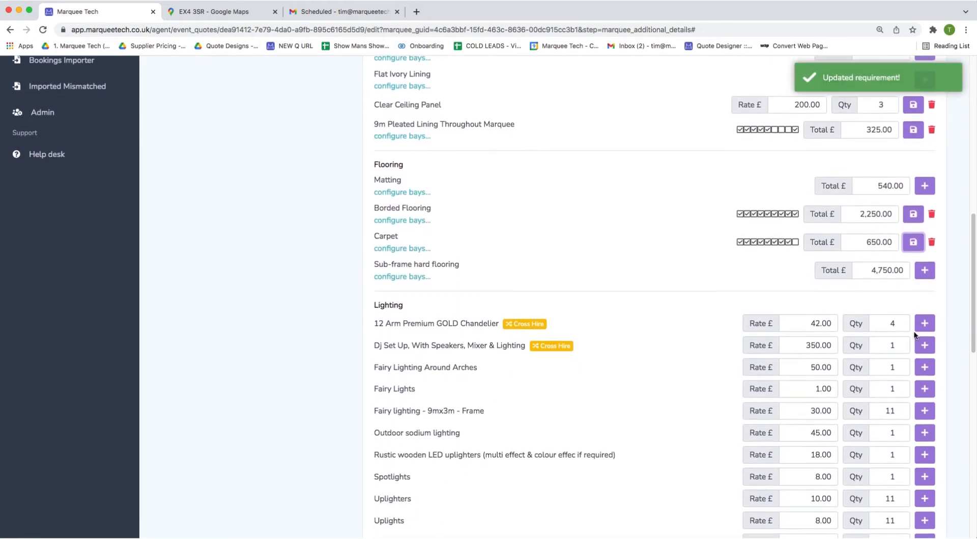
left_click(922, 325)
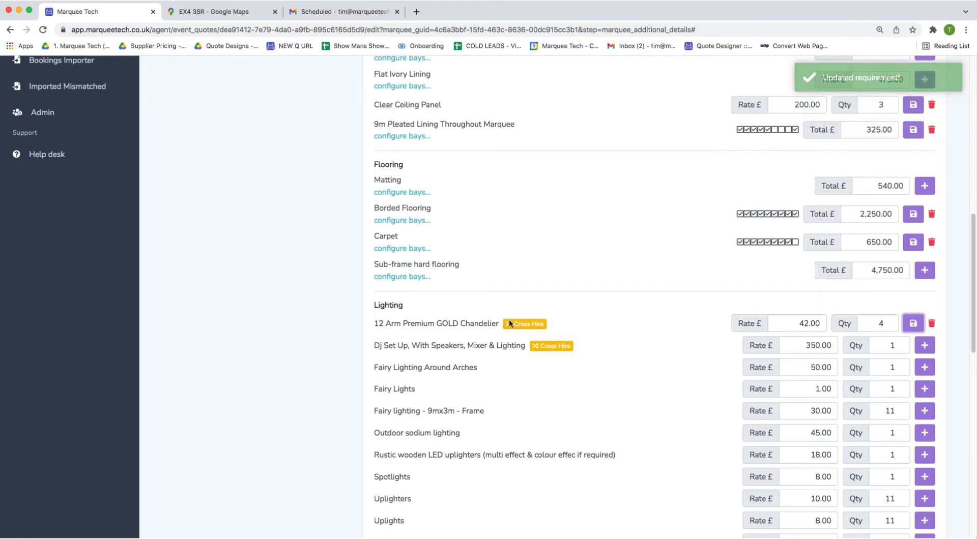
left_click_drag(503, 324, 374, 326)
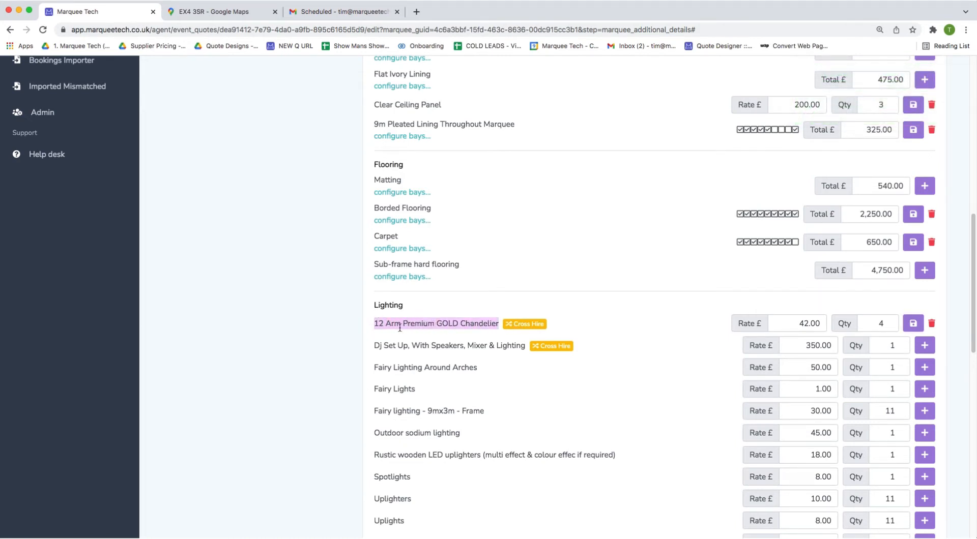
scroll(455, 351, "down", 5)
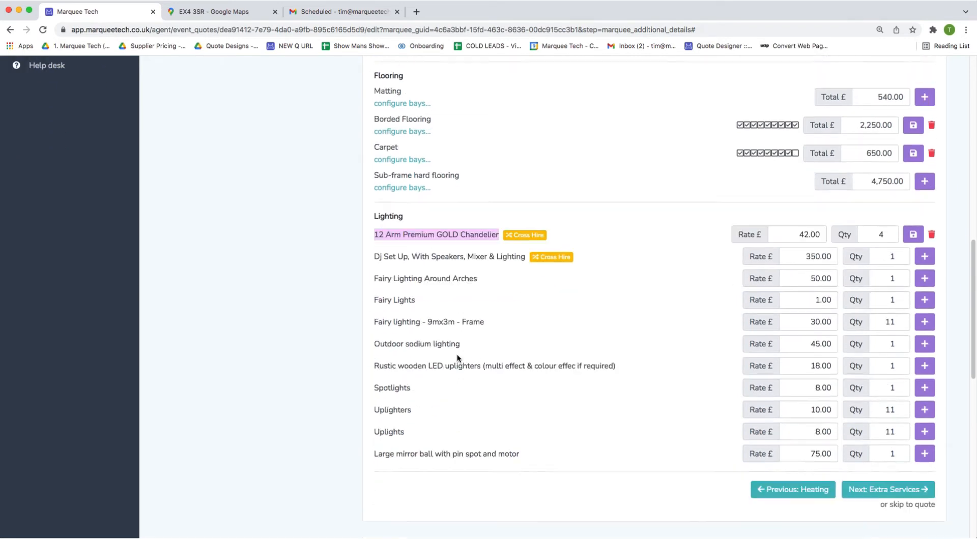
left_click(463, 366)
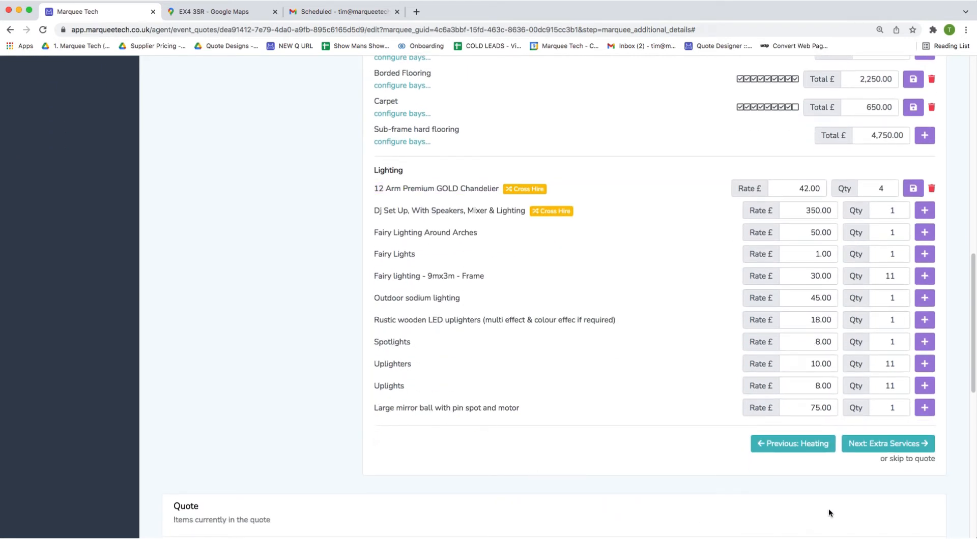
left_click(887, 462)
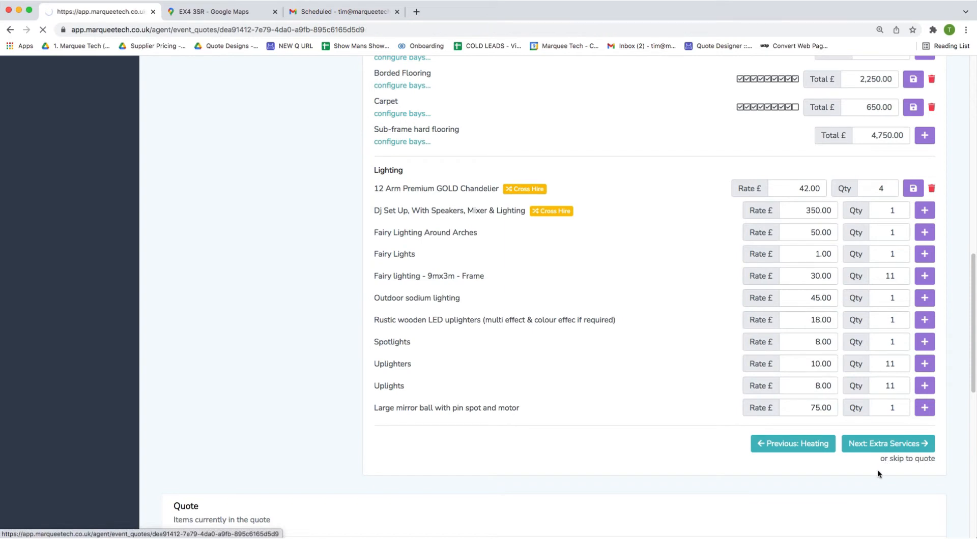
Add a customer note reading 'budget person'.
scroll(858, 459, "down", 2)
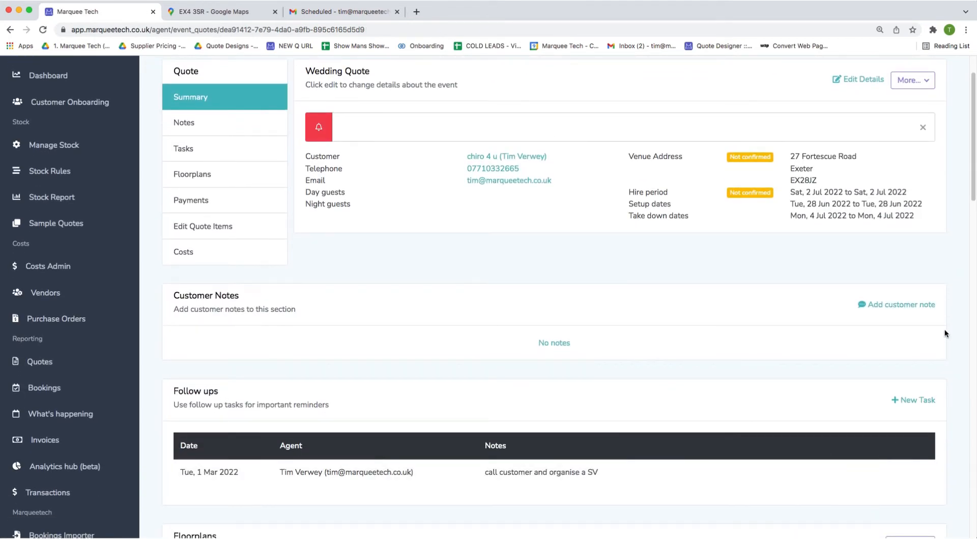
left_click(900, 305)
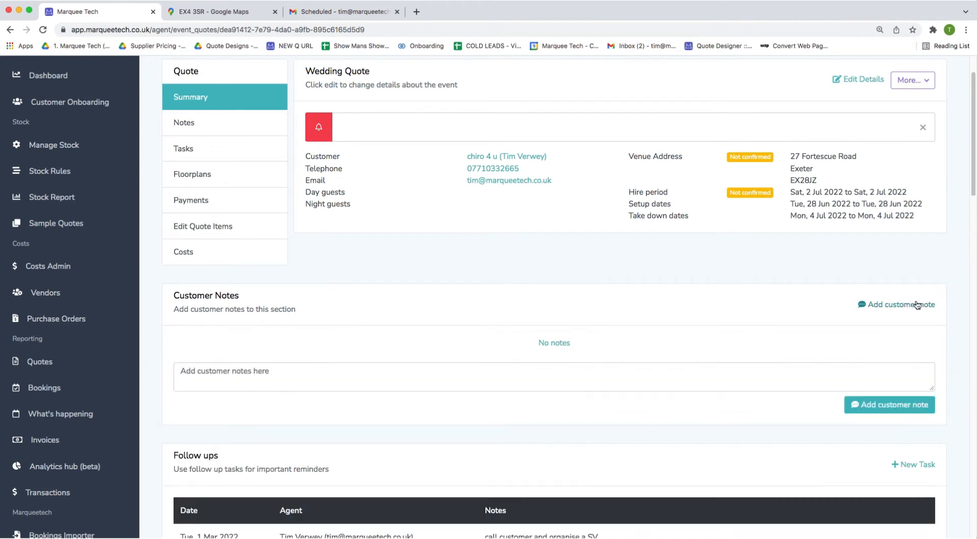
left_click(684, 375)
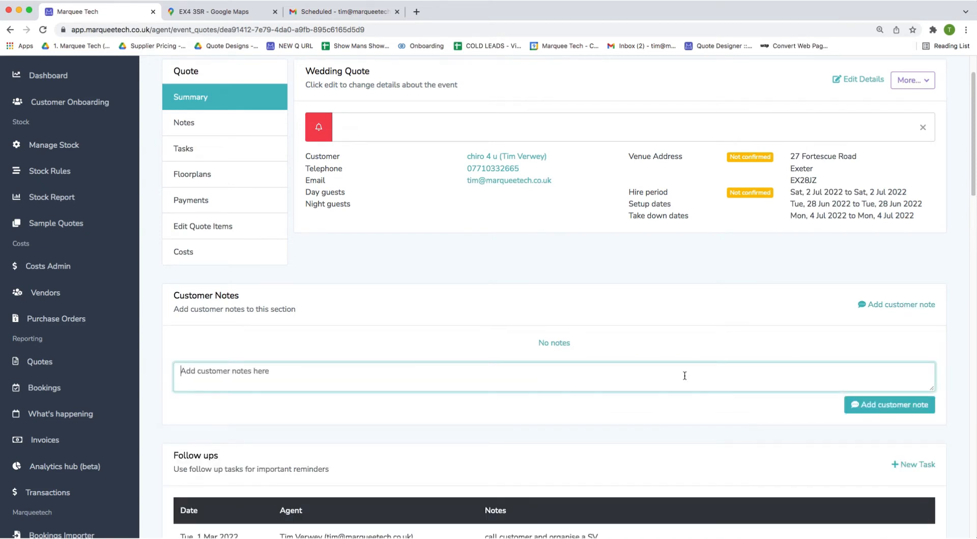
type("budget person")
left_click(910, 407)
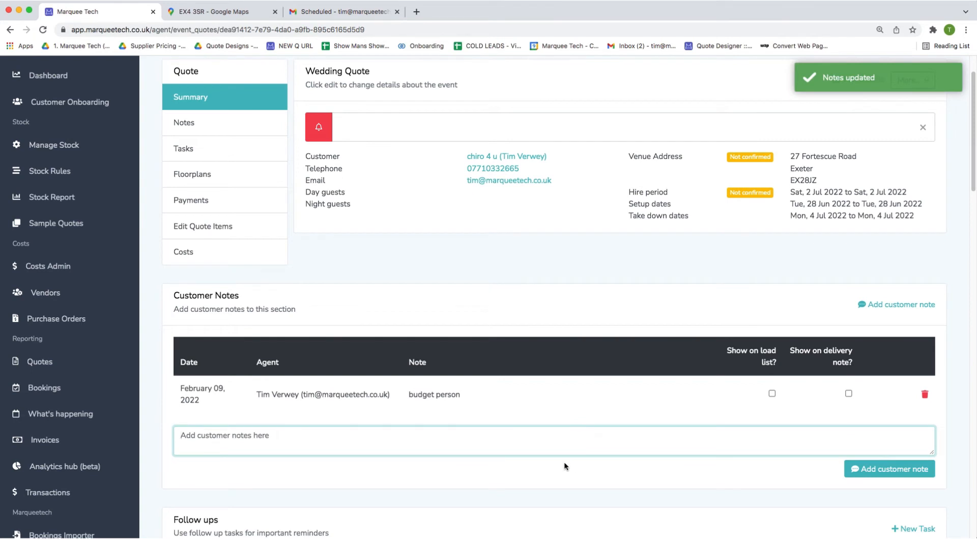
Add a south-entrance site access note and flag it to show on the load list.
scroll(564, 465, "down", 3)
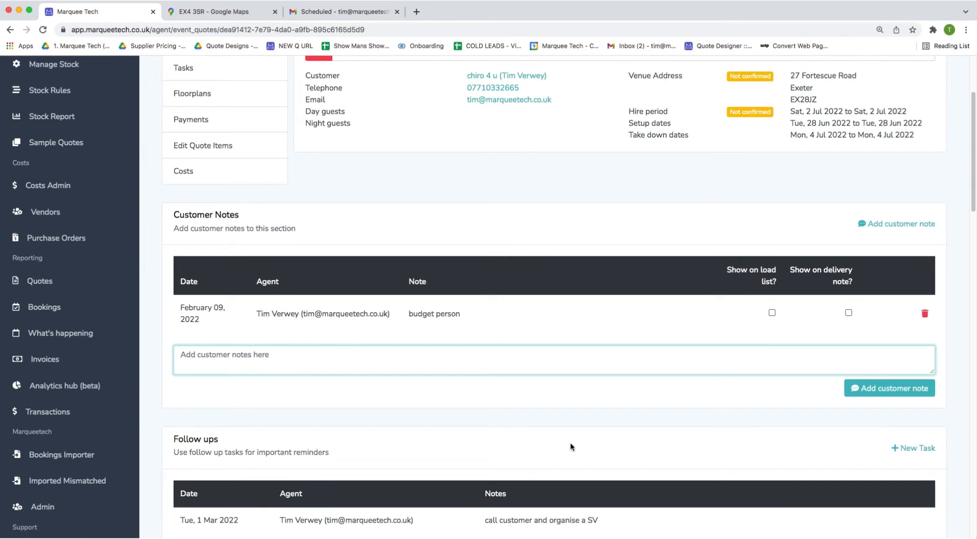
type("access the si")
type("tr")
type(" usingt")
type("the south ent")
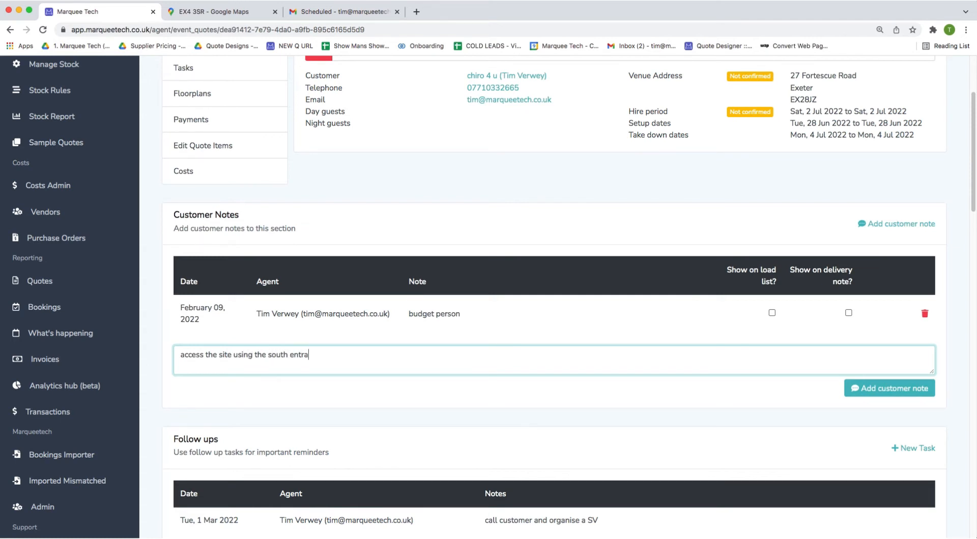
left_click(908, 391)
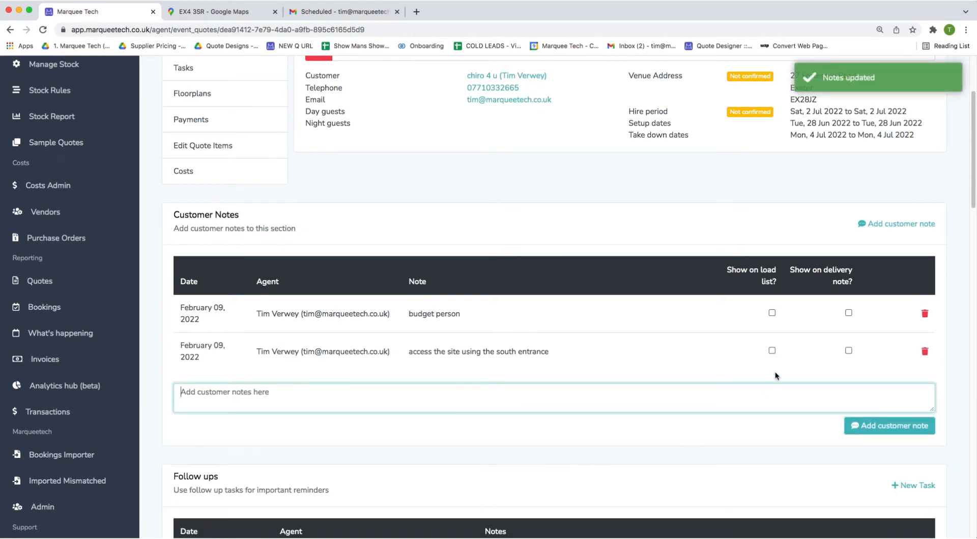
left_click(772, 350)
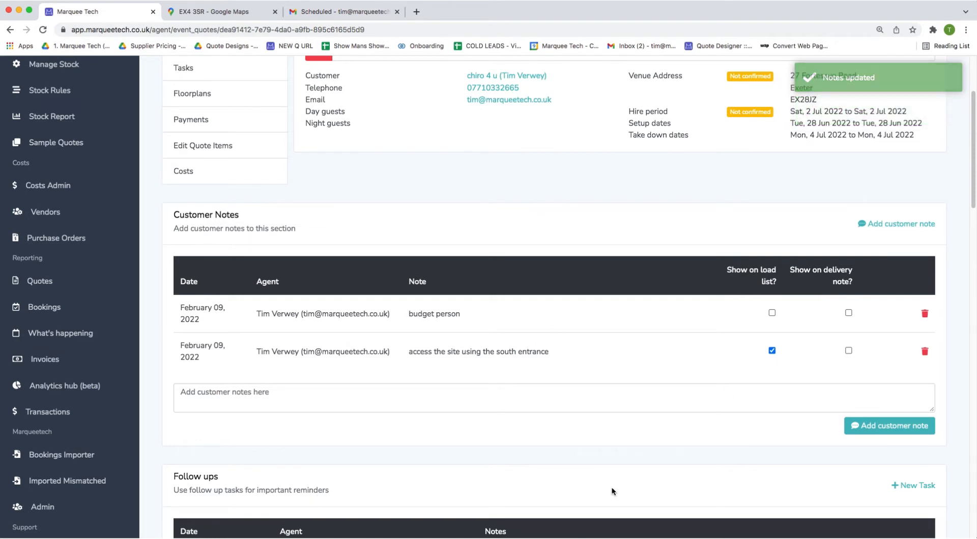
scroll(611, 487, "down", 1)
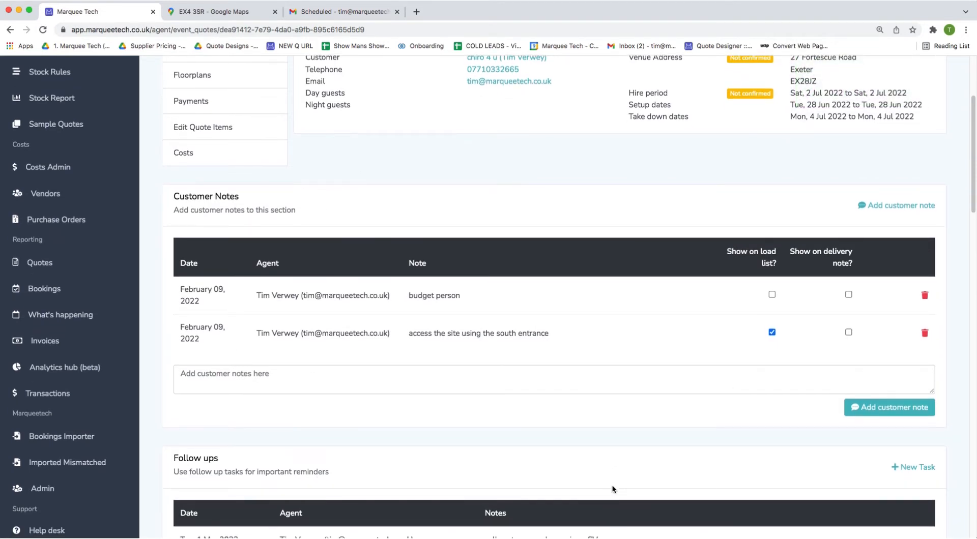
scroll(612, 486, "down", 2)
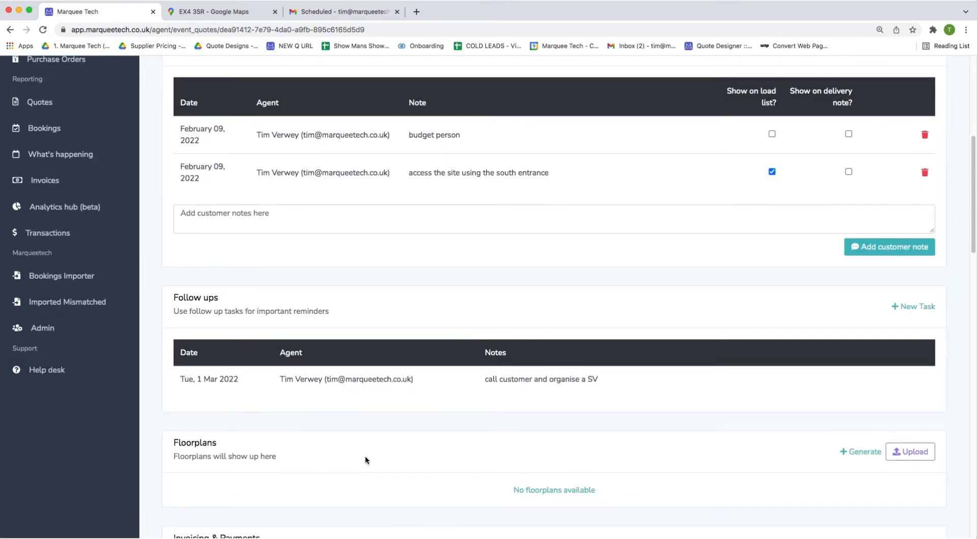
scroll(365, 455, "down", 4)
scroll(348, 295, "down", 1)
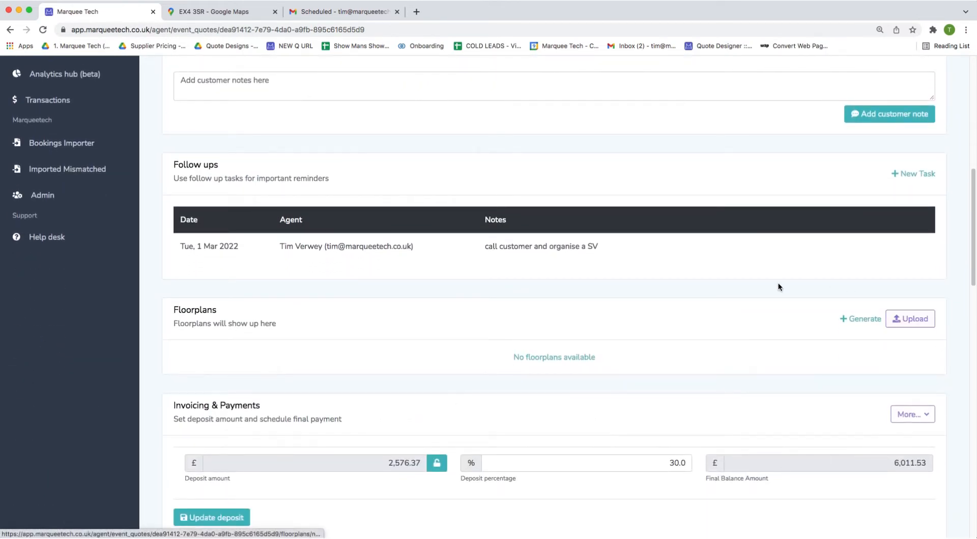
scroll(409, 370, "down", 1)
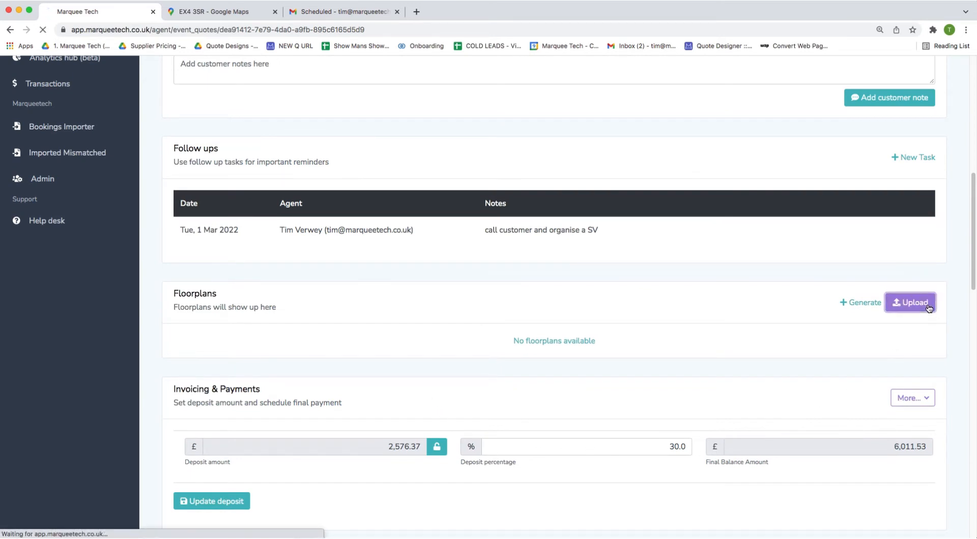
Upload ClaresGreenField-SB2-scaled.jpeg from VIDEO DEMO > Floor Plans v2 as the quote's floorplan.
left_click(910, 302)
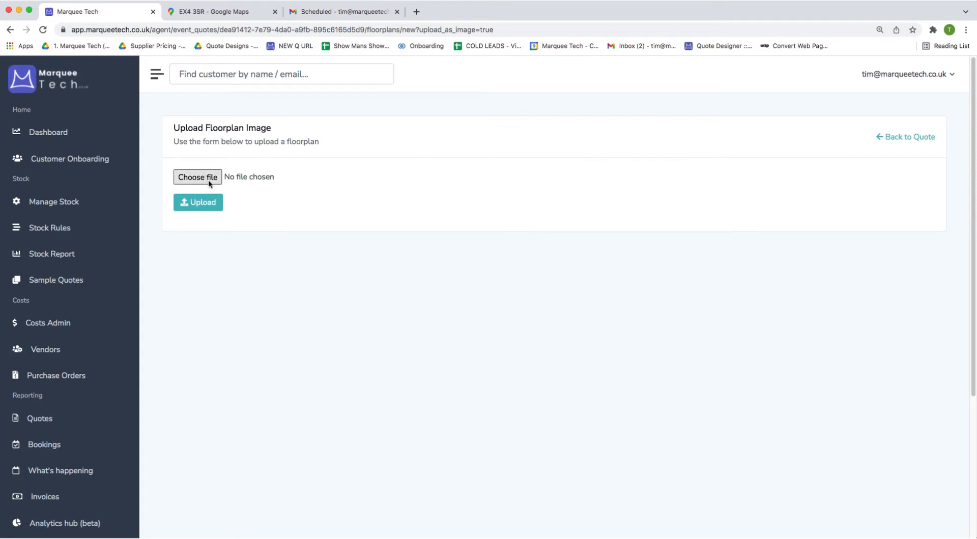
left_click(209, 179)
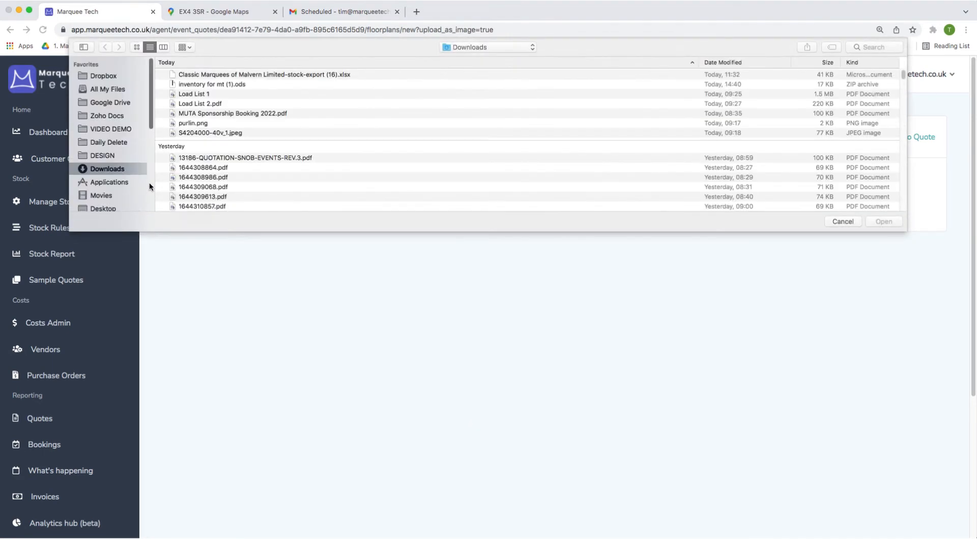
left_click(108, 129)
double_click(198, 109)
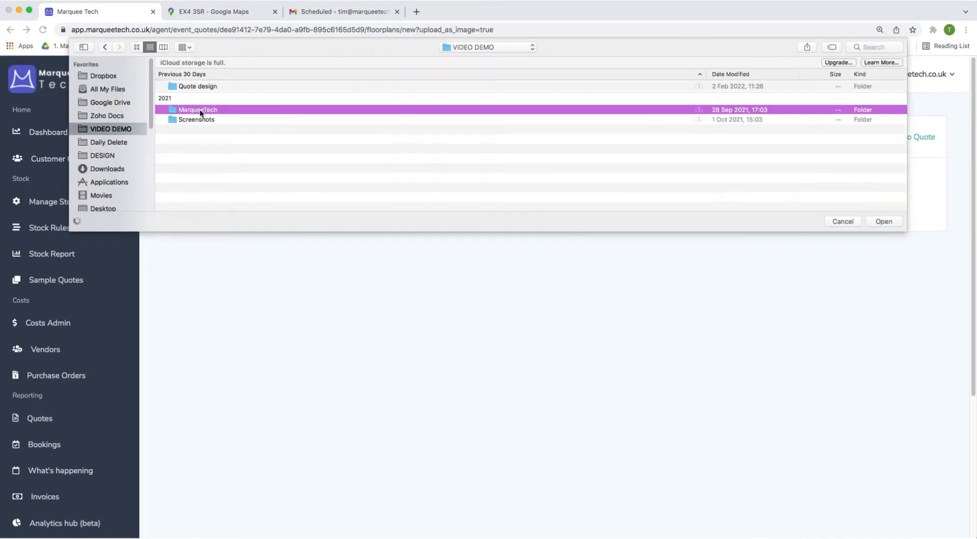
left_click(104, 47)
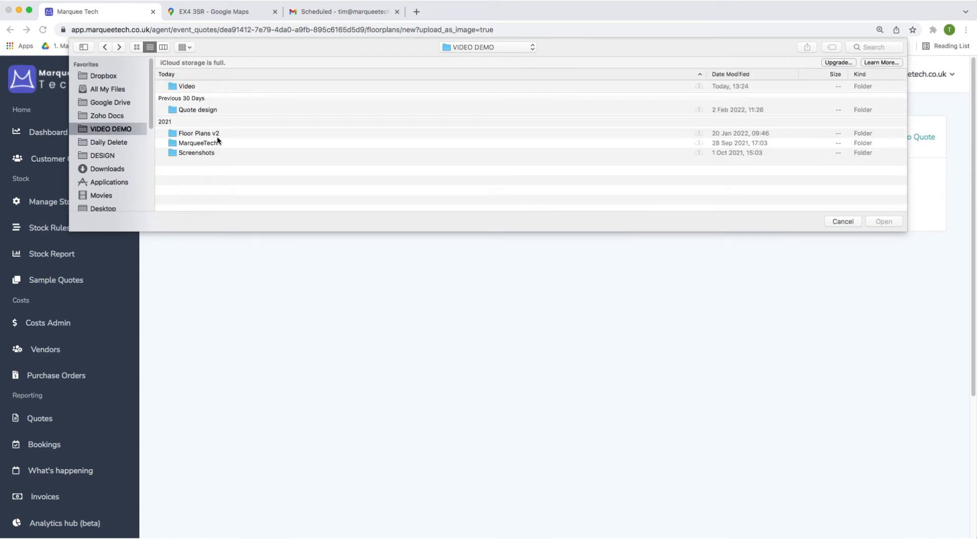
double_click(219, 133)
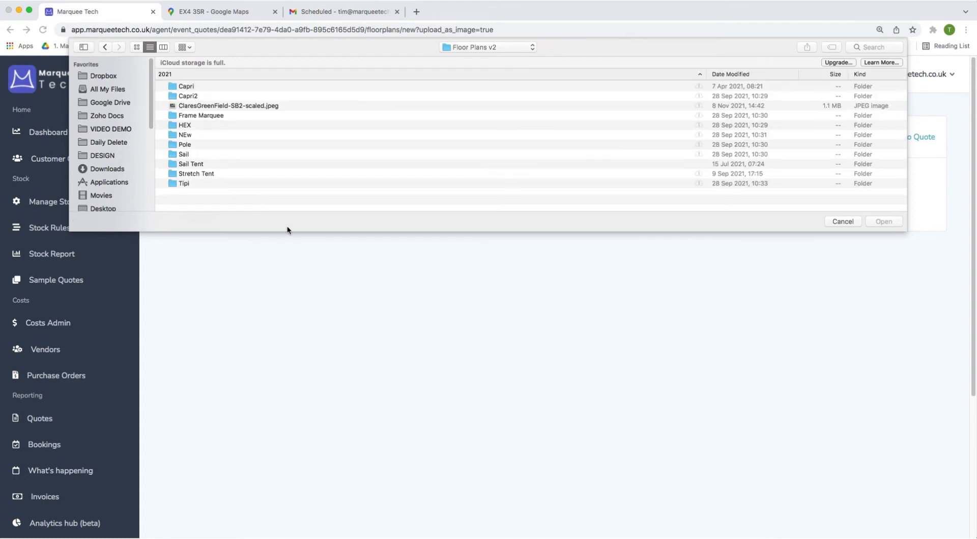
double_click(313, 105)
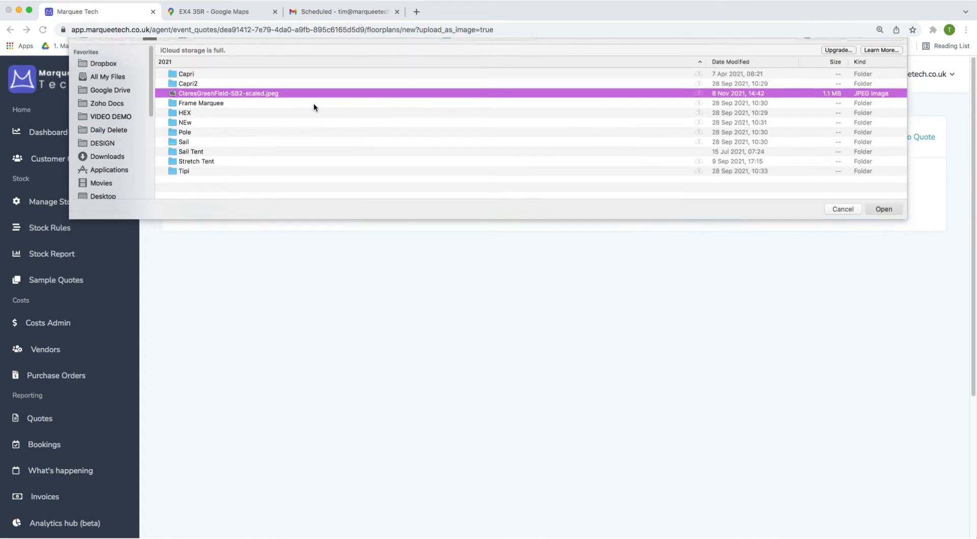
left_click(206, 203)
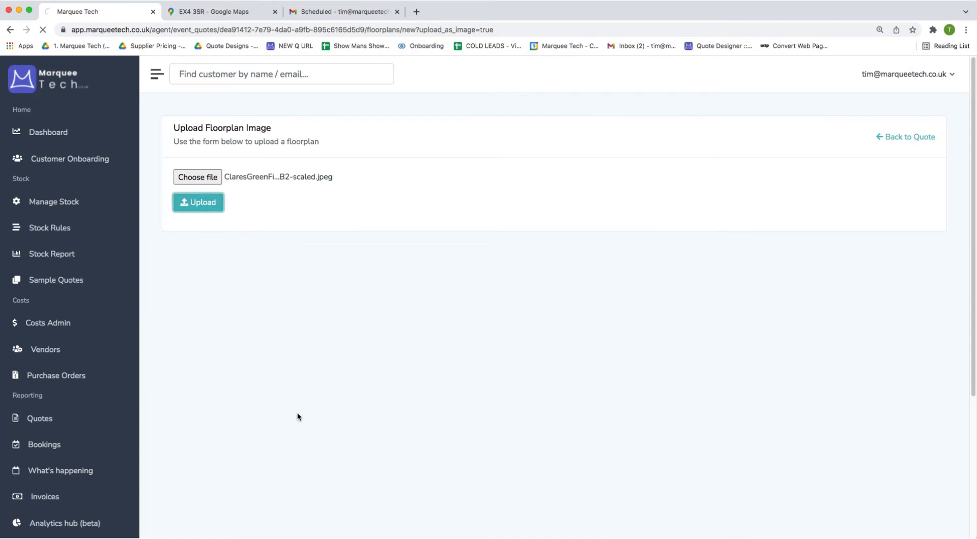
Set the uploaded floorplan to show on the load list.
scroll(321, 483, "down", 1)
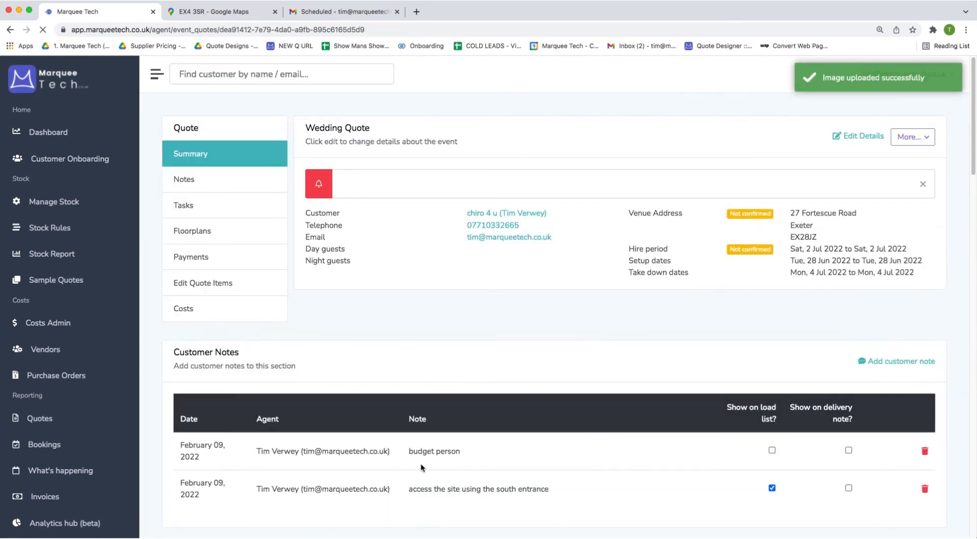
scroll(473, 448, "down", 6)
scroll(475, 468, "down", 3)
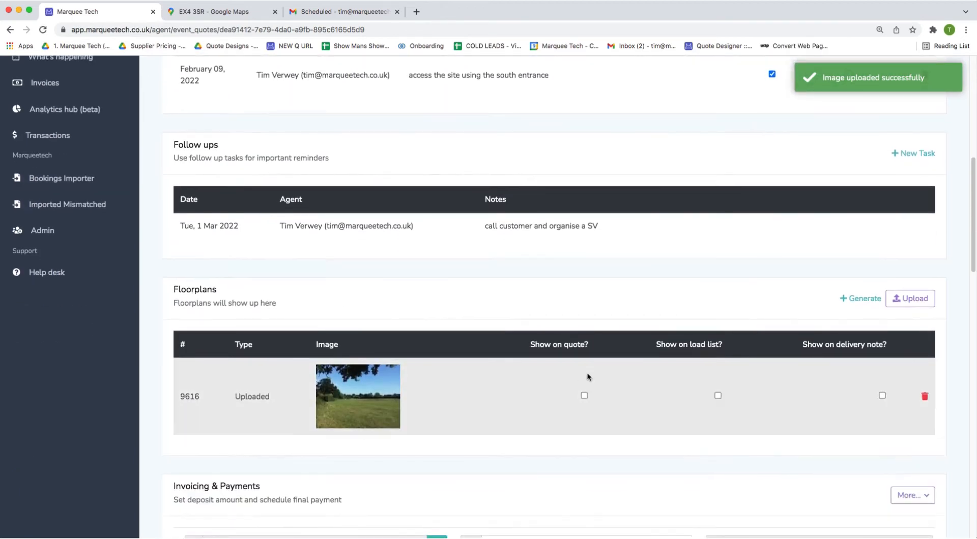
left_click(717, 395)
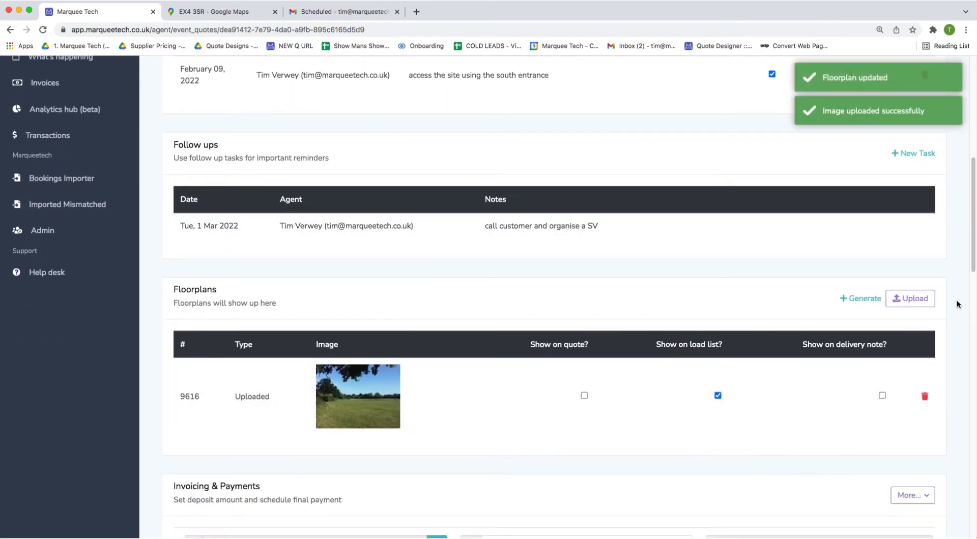
scroll(835, 371, "down", 5)
Start a custom line item named 'Labour' in the Add Line Item form.
scroll(342, 378, "down", 3)
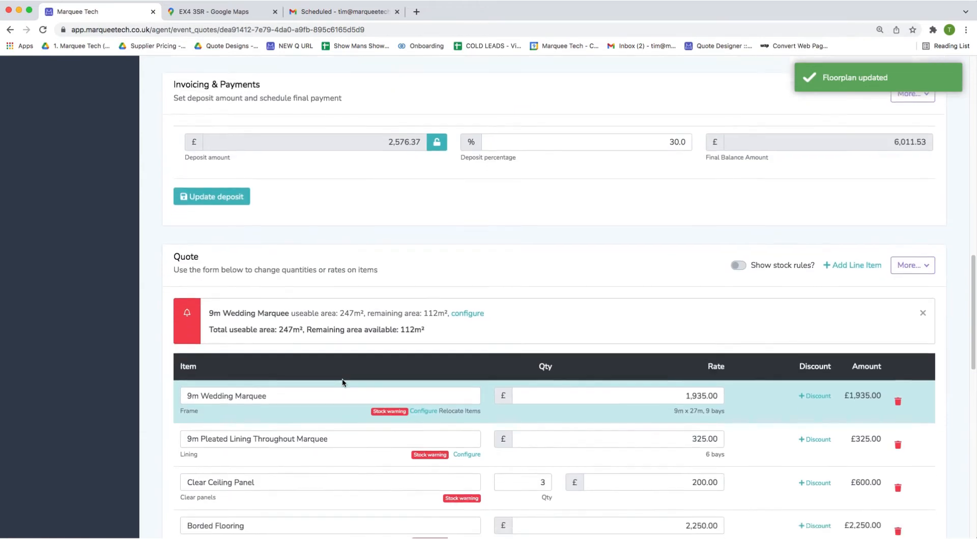
scroll(342, 379, "down", 4)
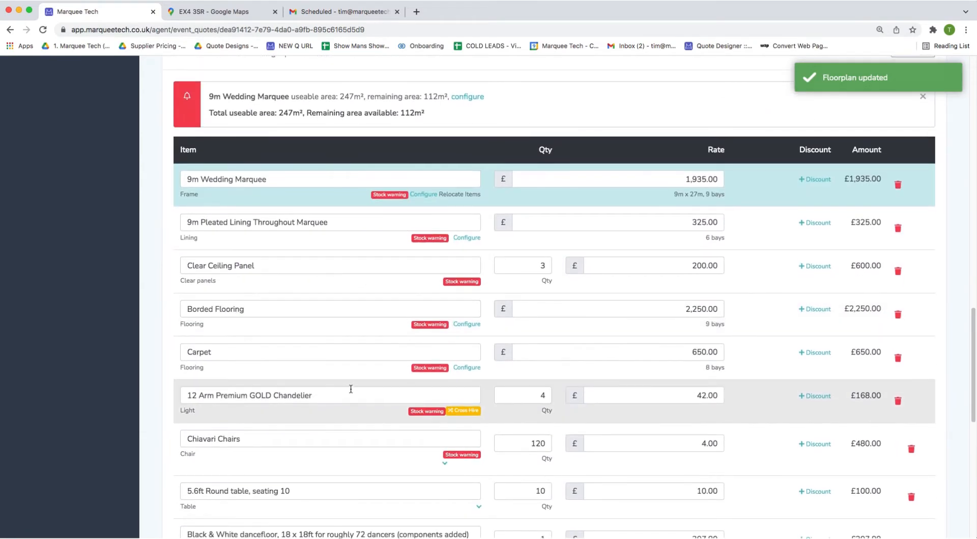
scroll(392, 387, "up", 4)
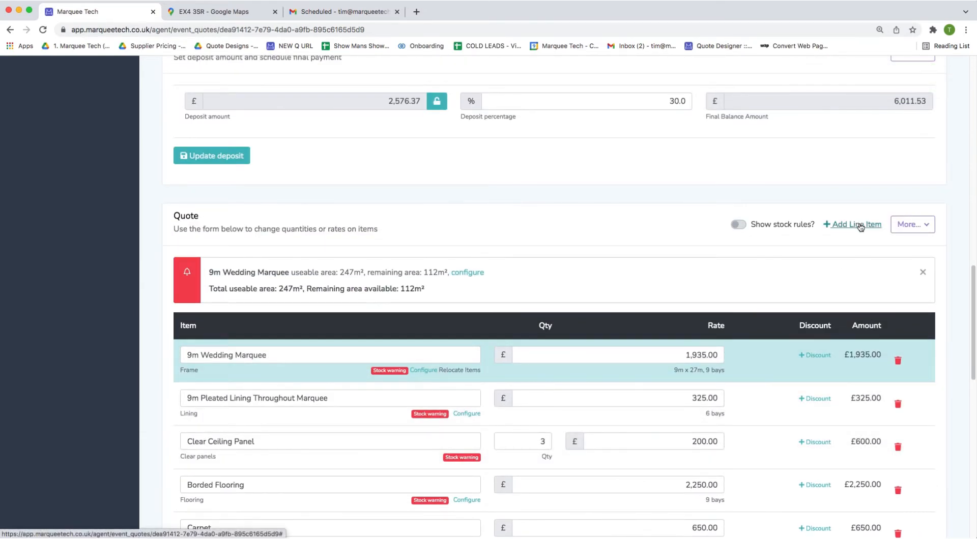
left_click(844, 227)
left_click(502, 125)
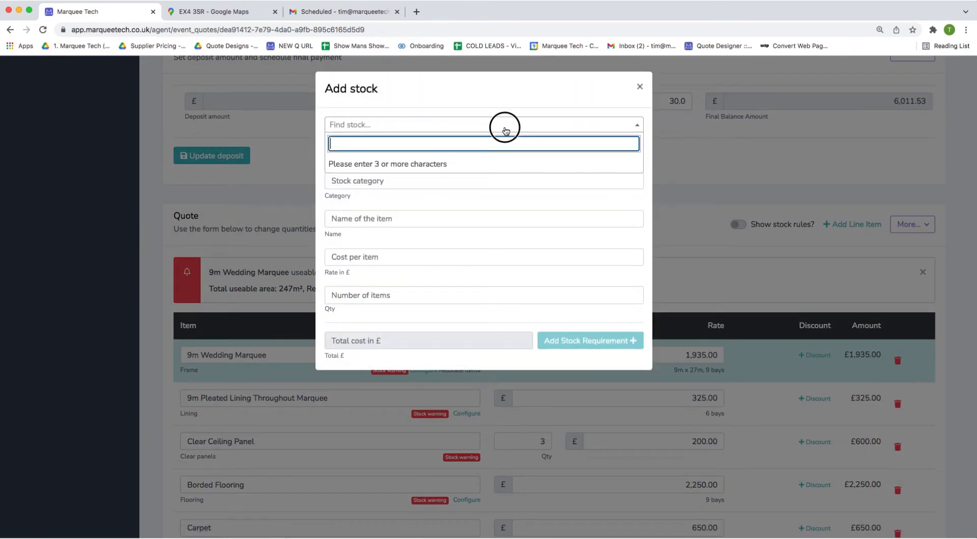
left_click(513, 106)
left_click(411, 143)
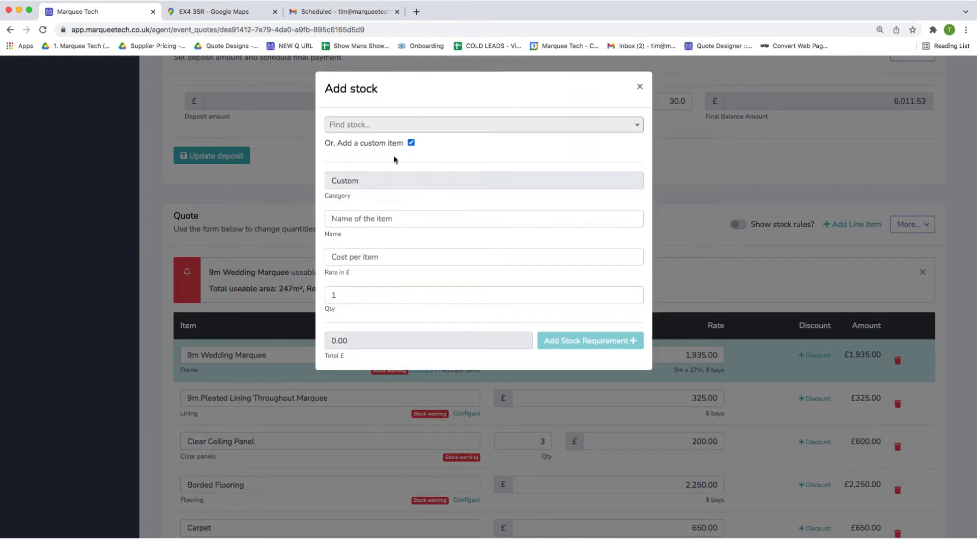
left_click(393, 217)
type("Labour")
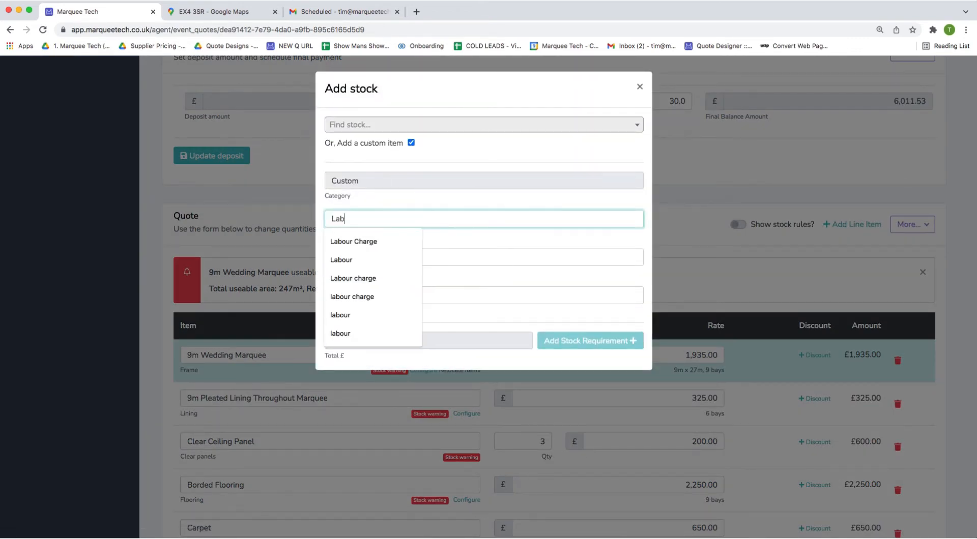
Discard the unfinished Labour item and open the More… quote actions menu.
left_click(665, 75)
scroll(738, 81, "down", 4)
left_click(912, 69)
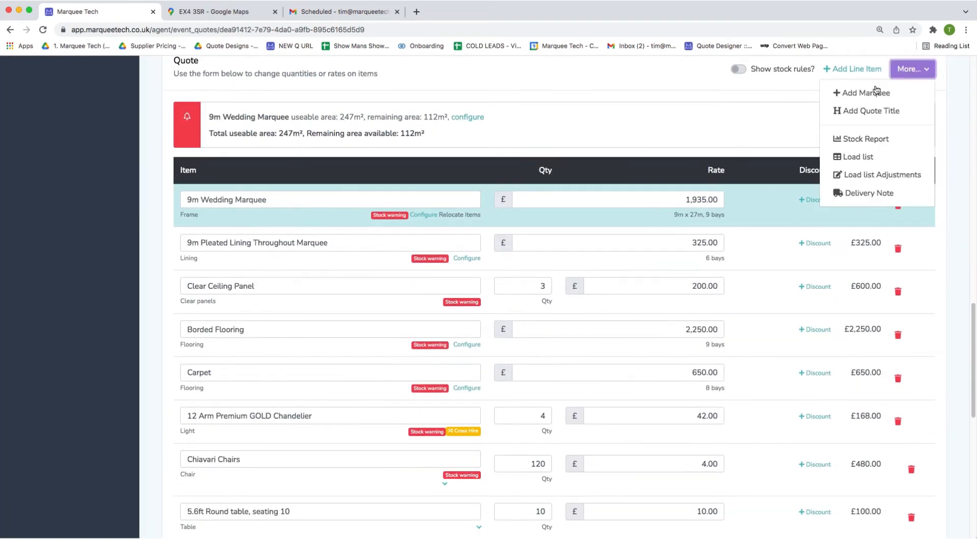
Add a quote title named 'Furniture' and drag it above the 12 Arm Premium GOLD Chandelier row.
left_click(913, 113)
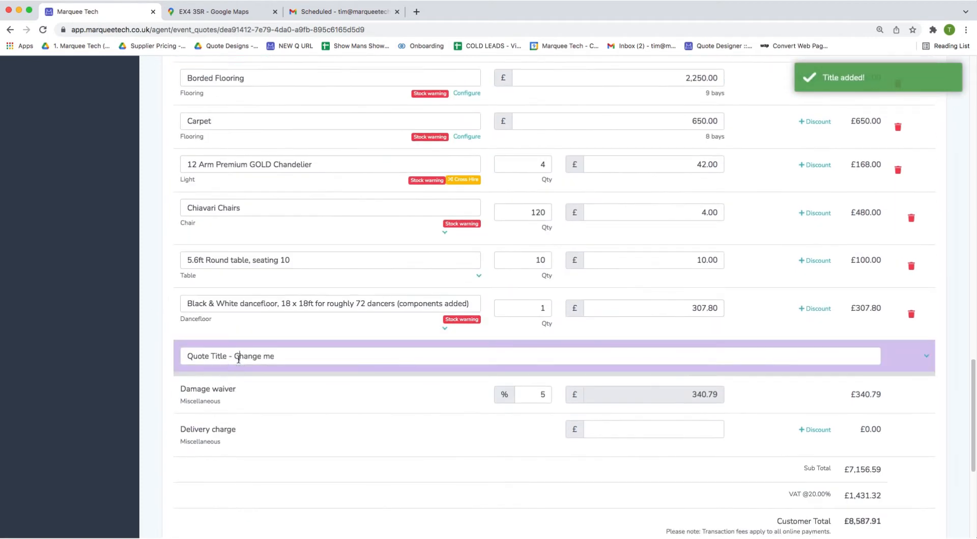
left_click(238, 360)
type("Furni")
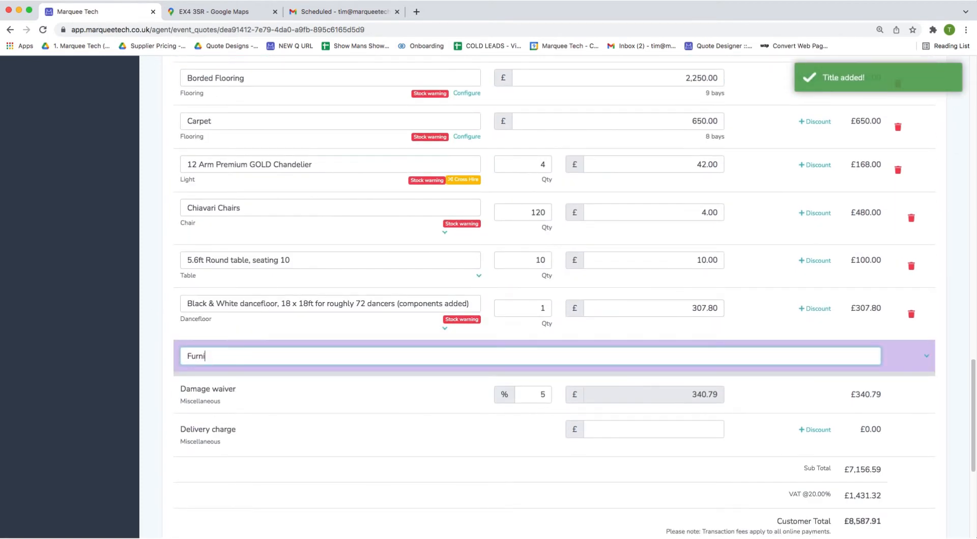
type("ture")
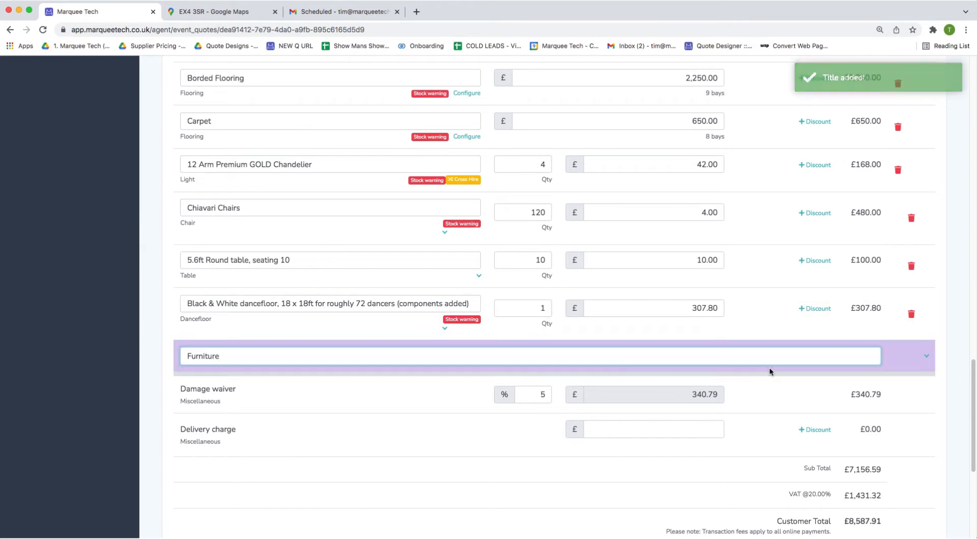
left_click_drag(770, 371, 817, 164)
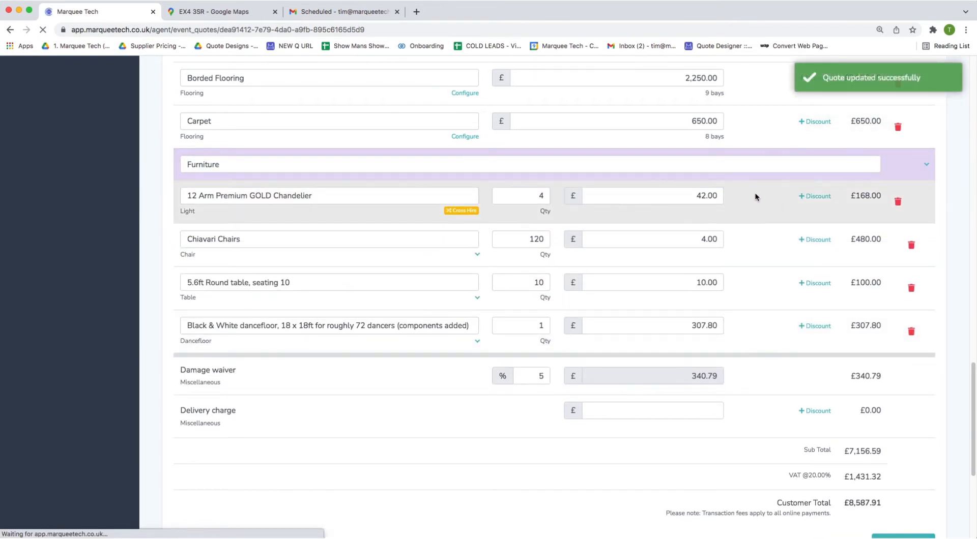
scroll(402, 345, "up", 3)
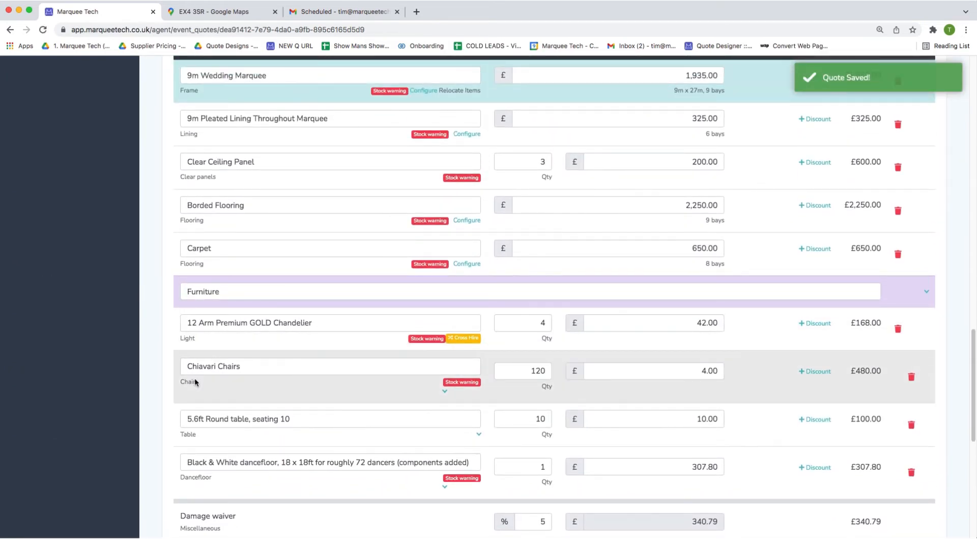
right_click(465, 384)
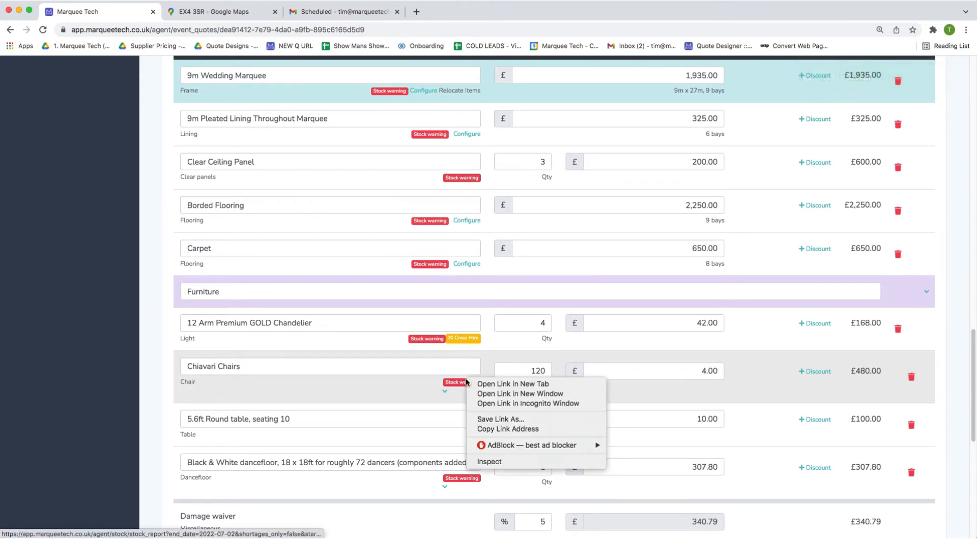
left_click(486, 382)
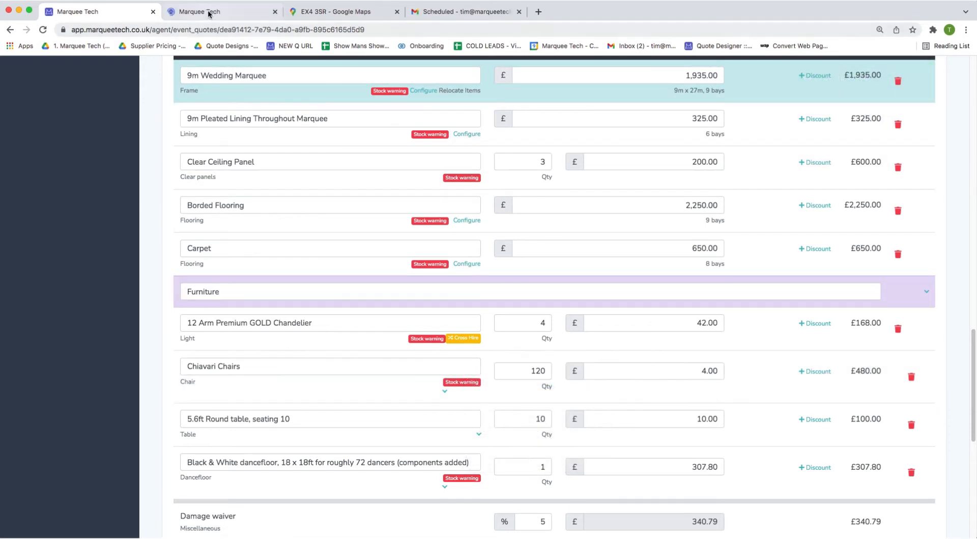
left_click(210, 11)
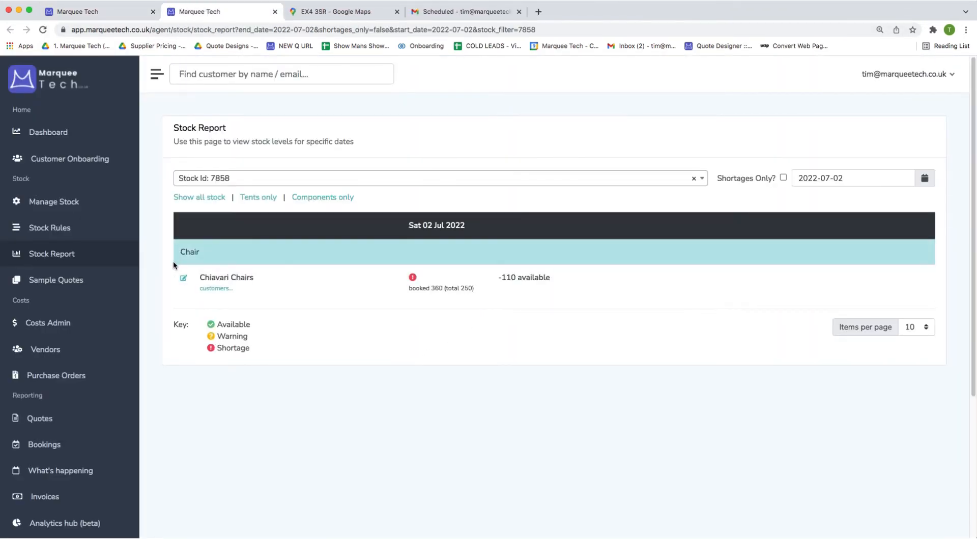
double_click(466, 288)
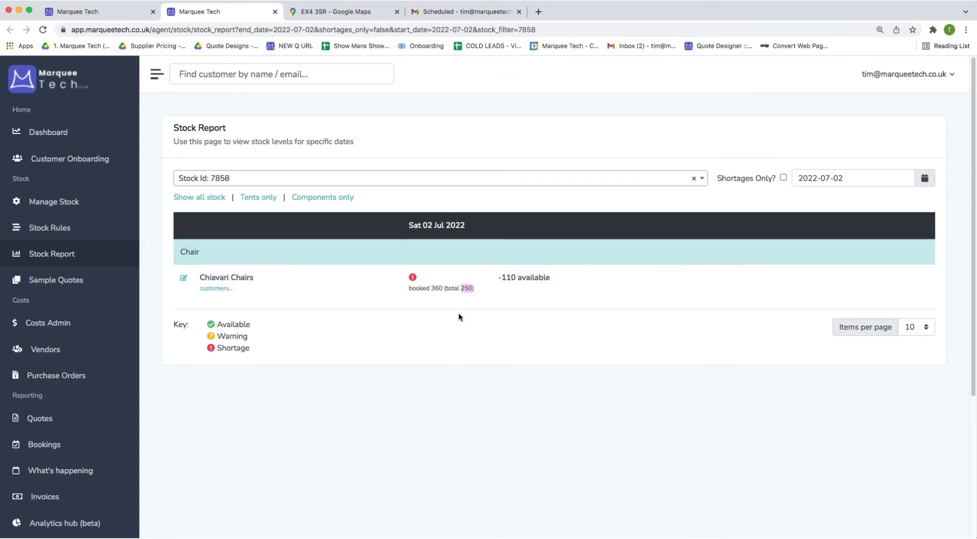
double_click(436, 288)
left_click(216, 289)
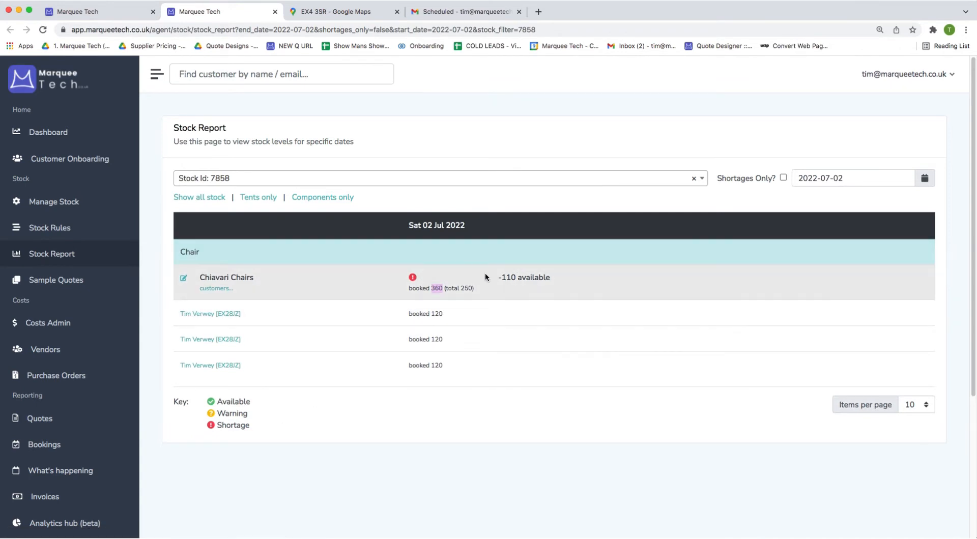
double_click(516, 275)
left_click(493, 185)
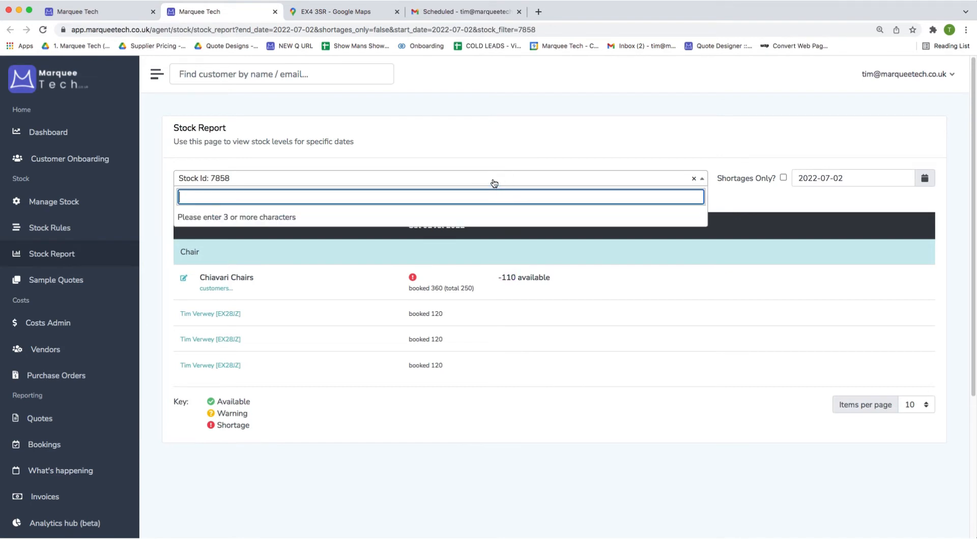
type("chair")
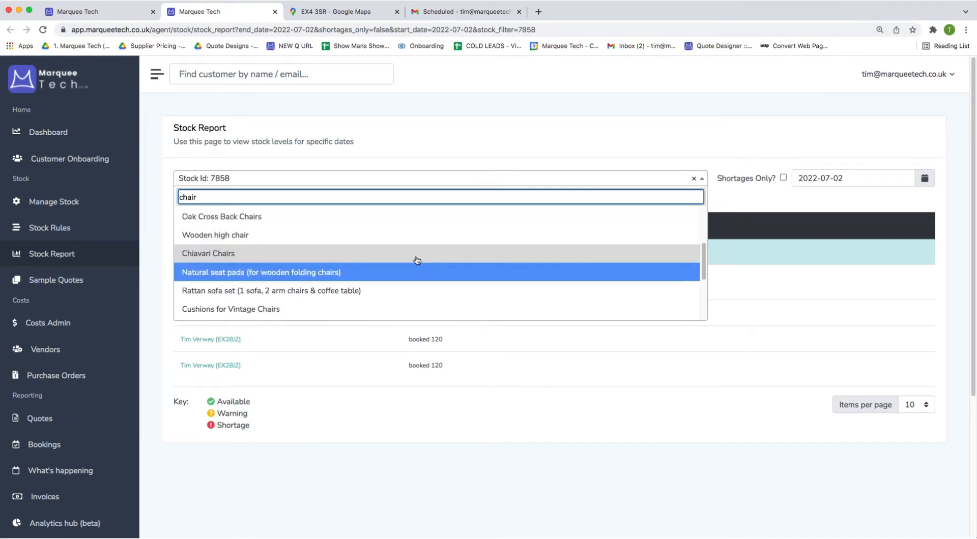
left_click(236, 234)
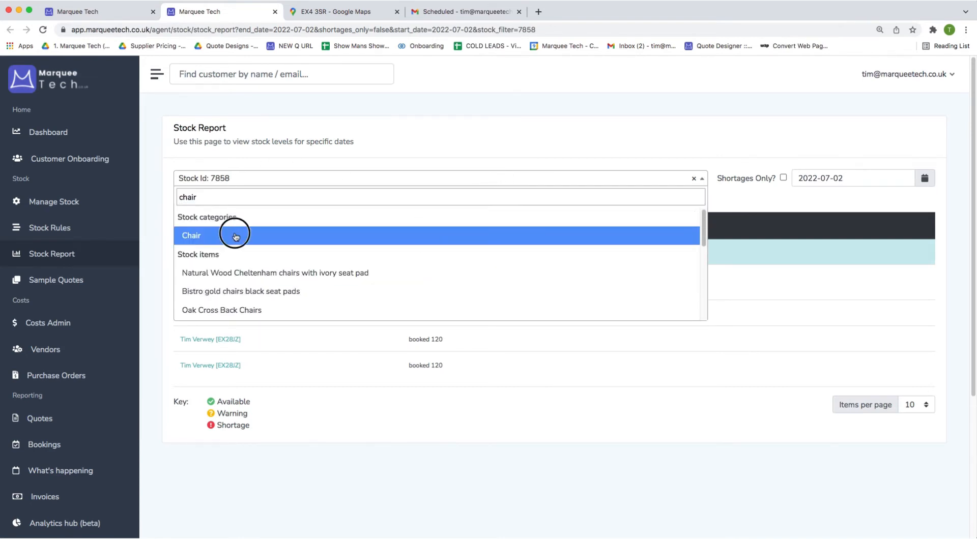
scroll(224, 402, "down", 2)
scroll(218, 415, "down", 5)
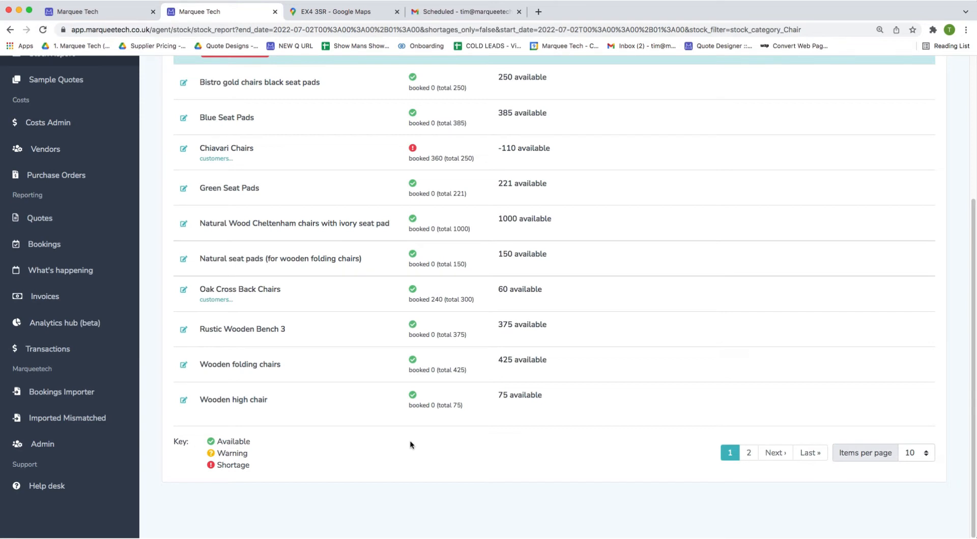
left_click(274, 11)
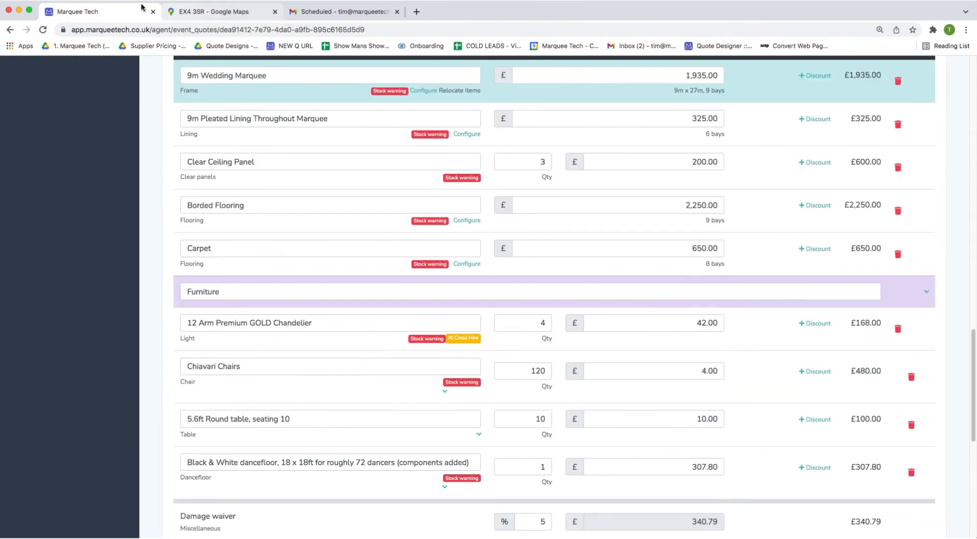
Open the 9m Wedding Marquee's stock warning report in a new tab and review the 2 Jul 2022 shortages.
scroll(216, 287, "down", 2)
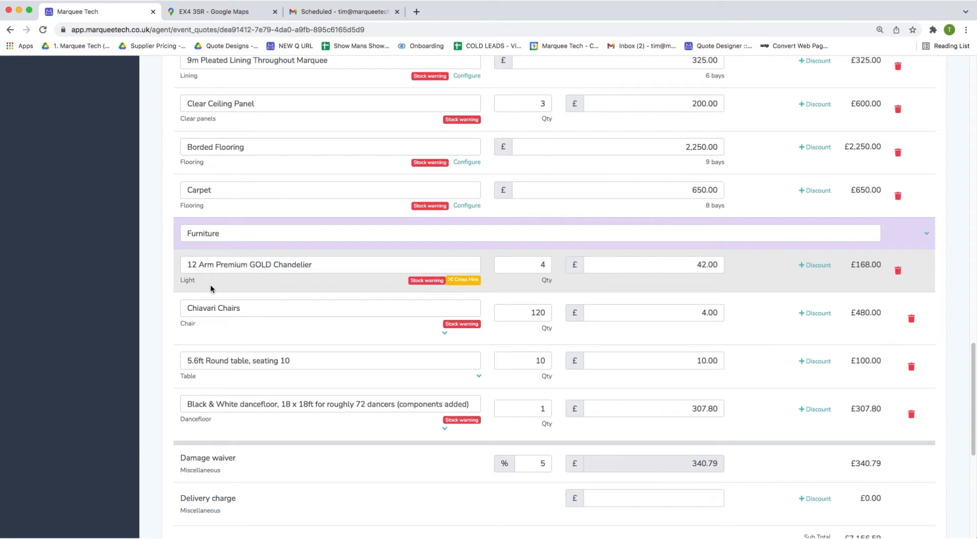
scroll(209, 282, "up", 2)
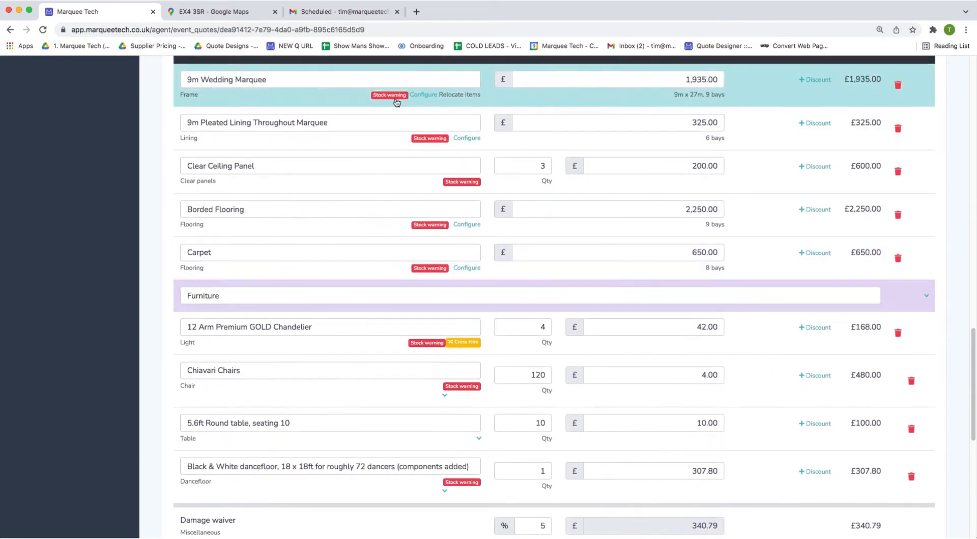
right_click(399, 95)
left_click(406, 102)
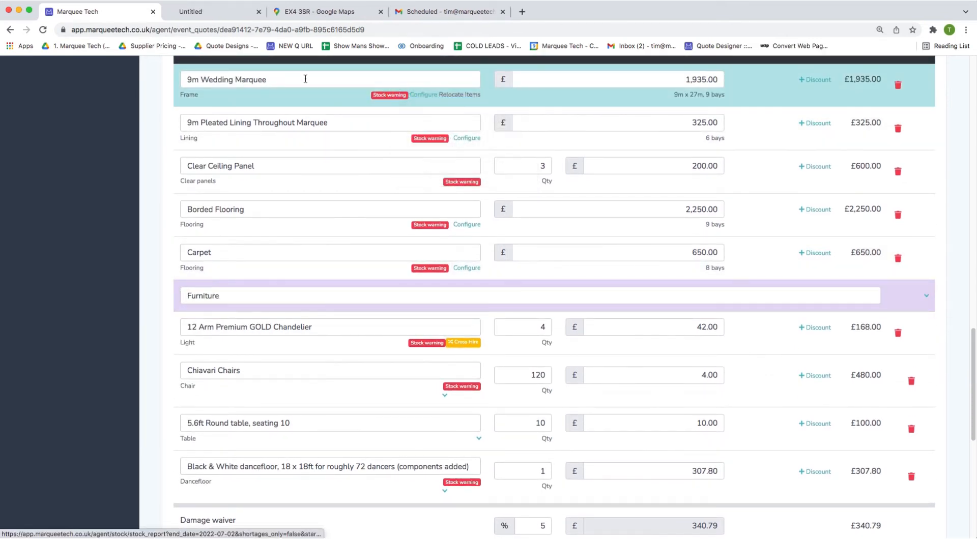
left_click(237, 12)
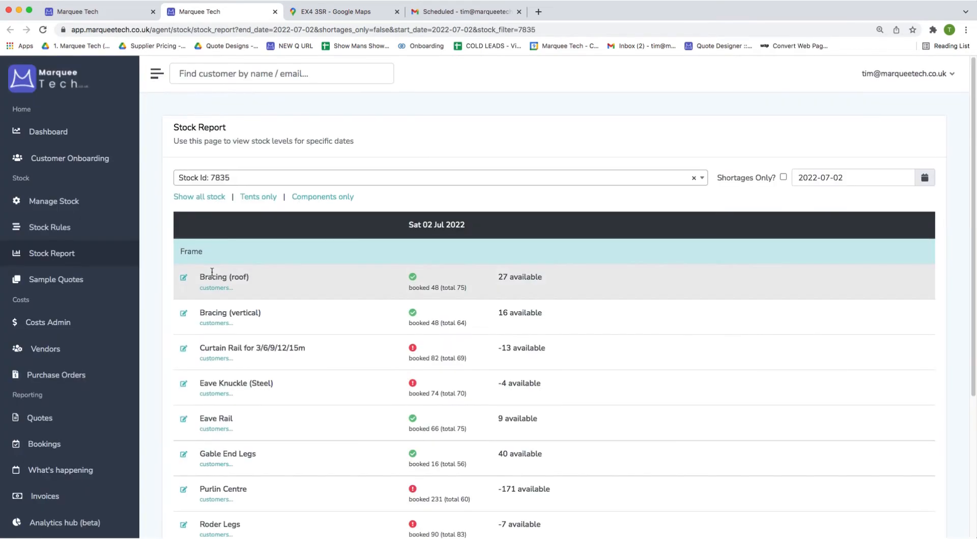
scroll(211, 272, "down", 1)
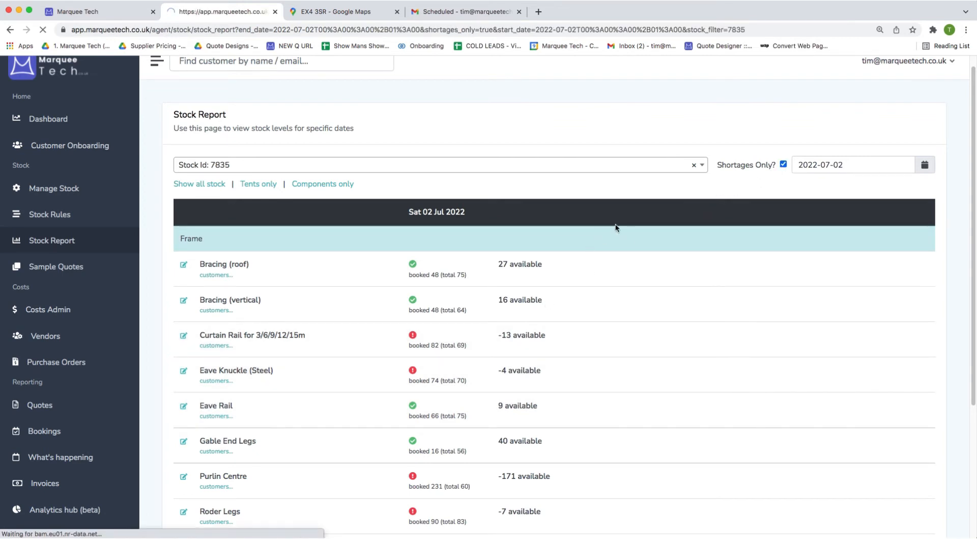
scroll(561, 248, "down", 2)
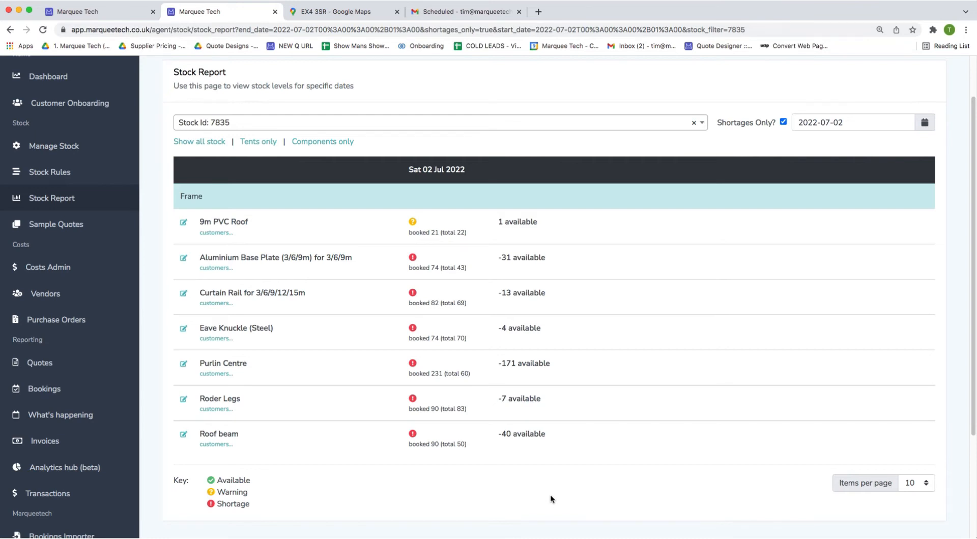
Set the stock report's start date to 18 June.
left_click(810, 127)
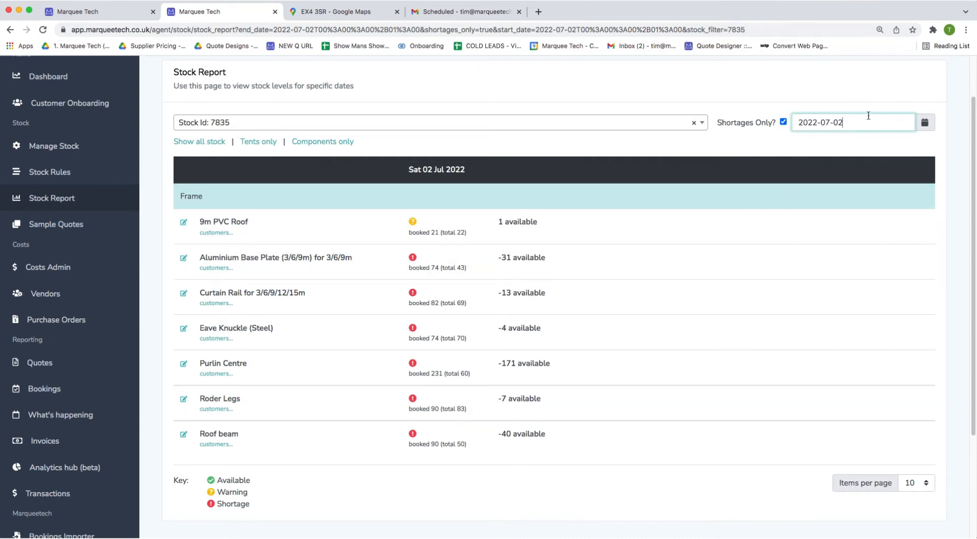
left_click(868, 121)
left_click(802, 145)
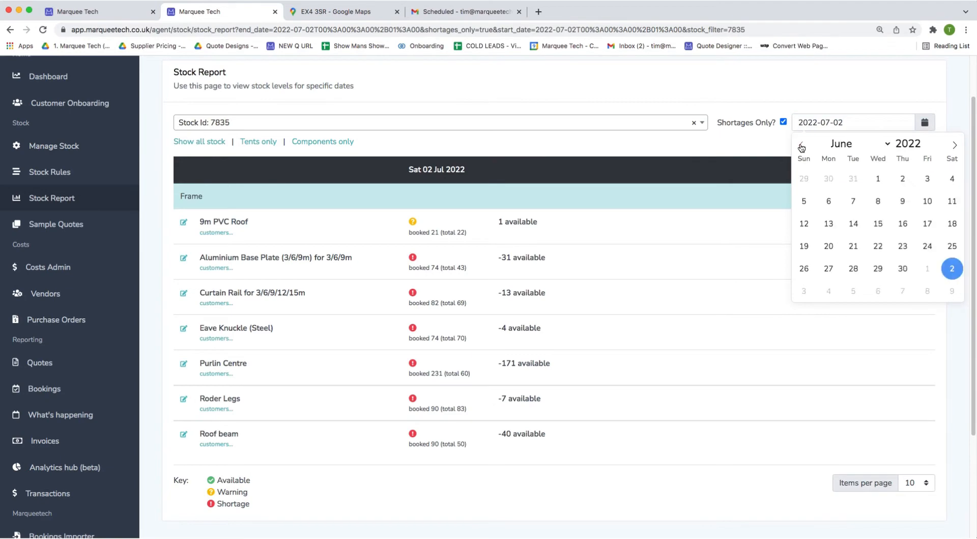
left_click(951, 224)
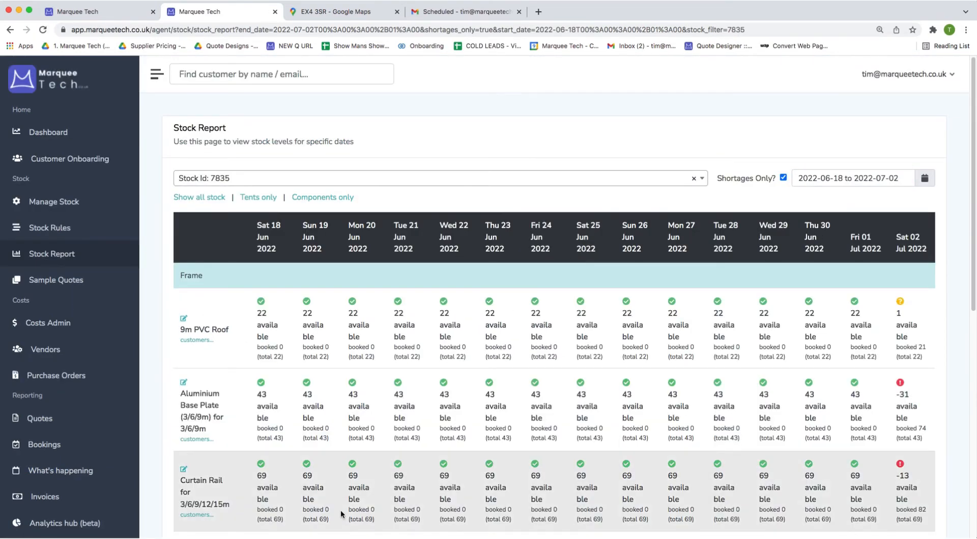
scroll(341, 510, "down", 3)
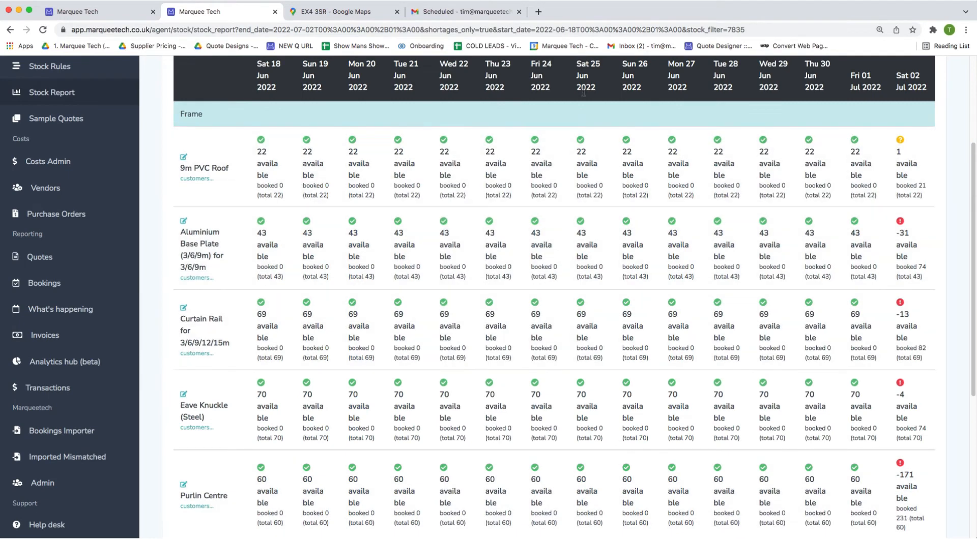
scroll(345, 219, "up", 1)
Report on the 4x Giant Hat Tipi stock, showing all levels rather than only shortages.
left_click(196, 193)
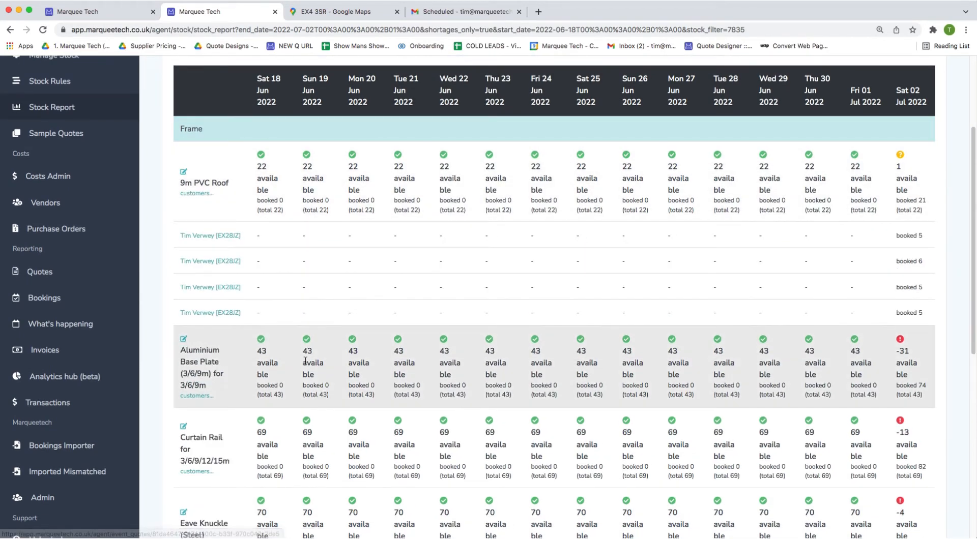
scroll(273, 178, "up", 3)
left_click(272, 178)
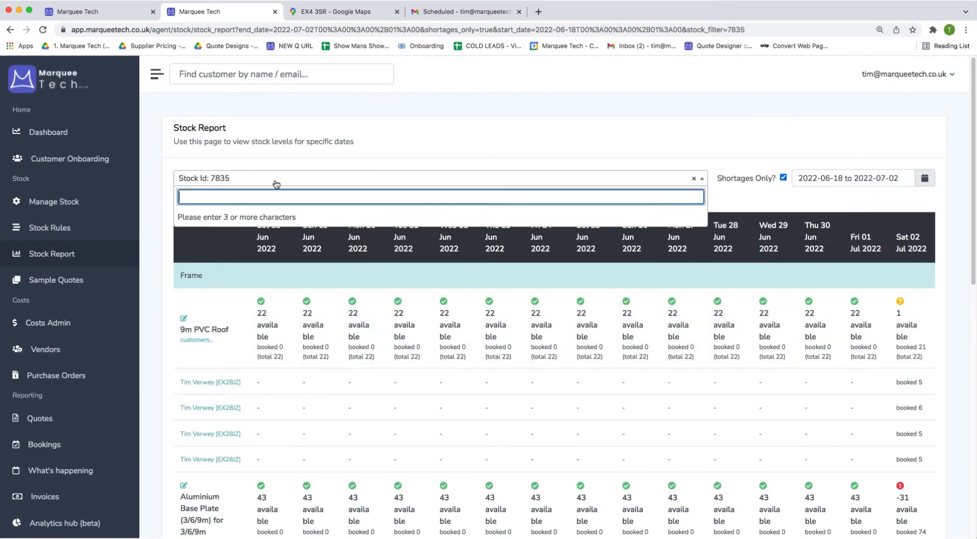
type("4x")
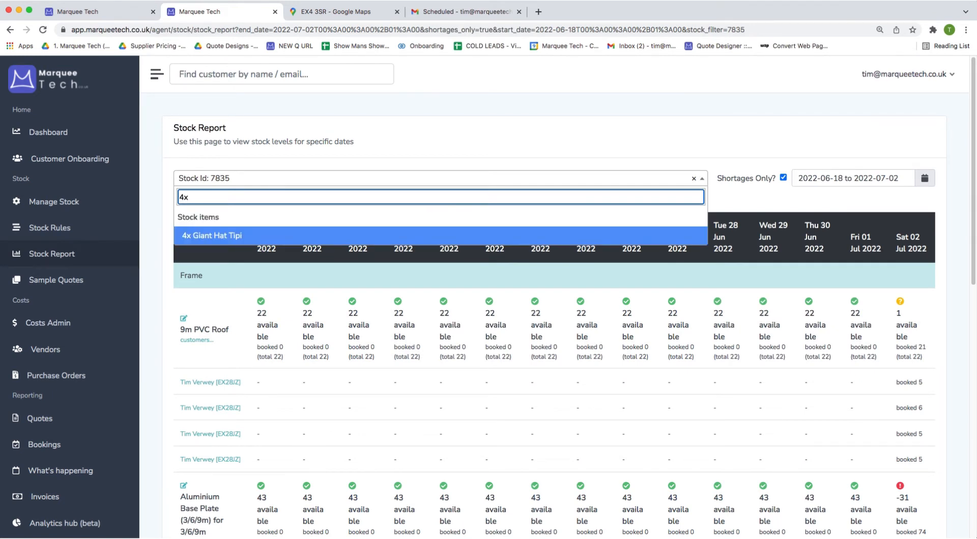
left_click(228, 237)
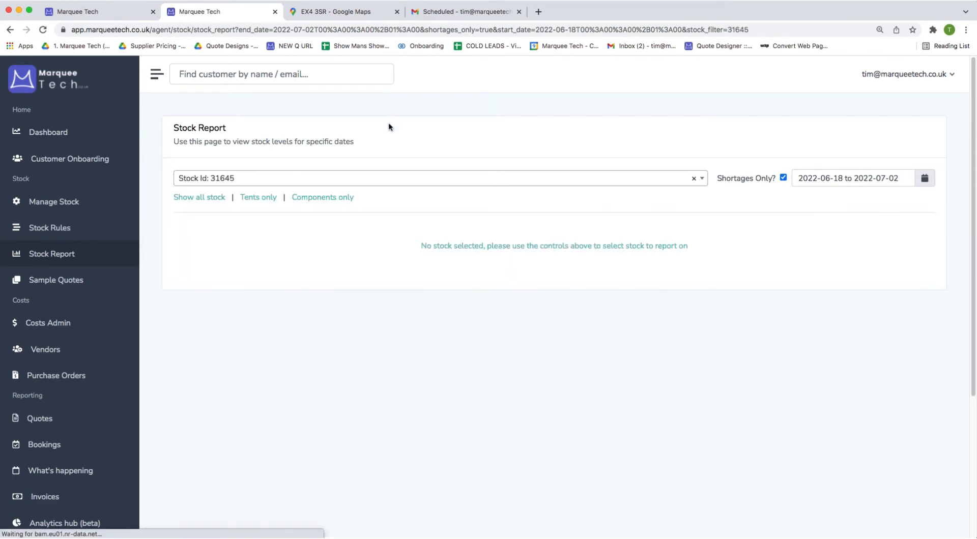
left_click(783, 177)
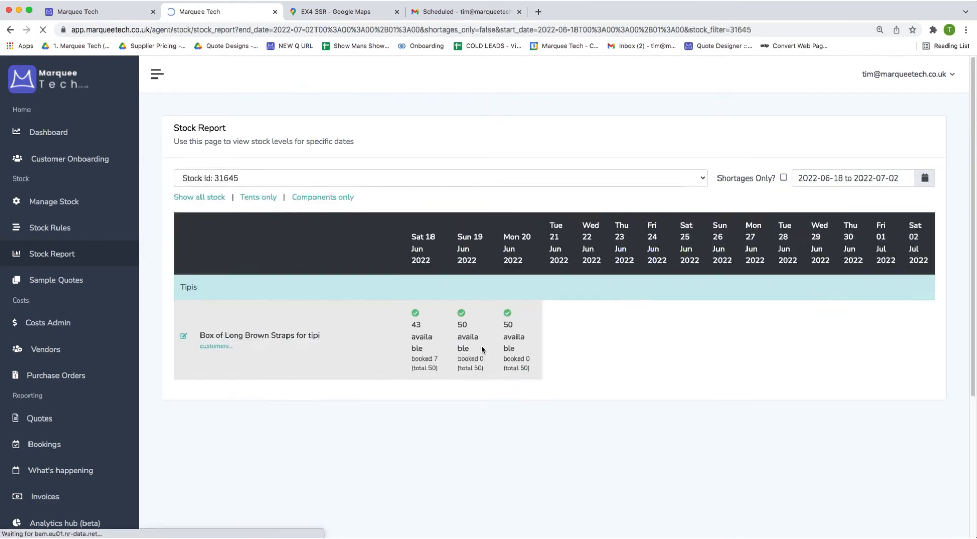
scroll(478, 345, "down", 1)
scroll(479, 344, "down", 2)
Limit the report to 2 July 2022, try a '12m cle' stock search, and return to the wedding quote.
left_click(809, 130)
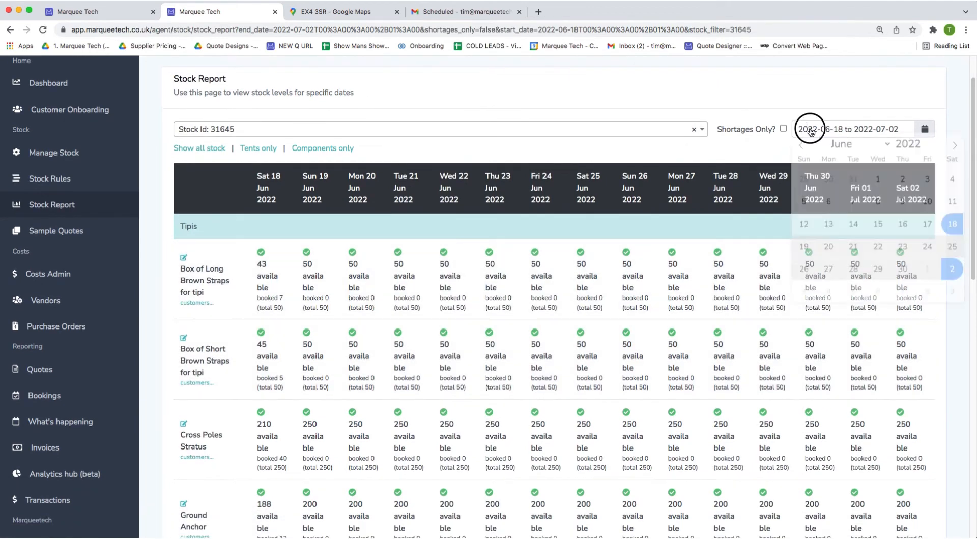
double_click(951, 275)
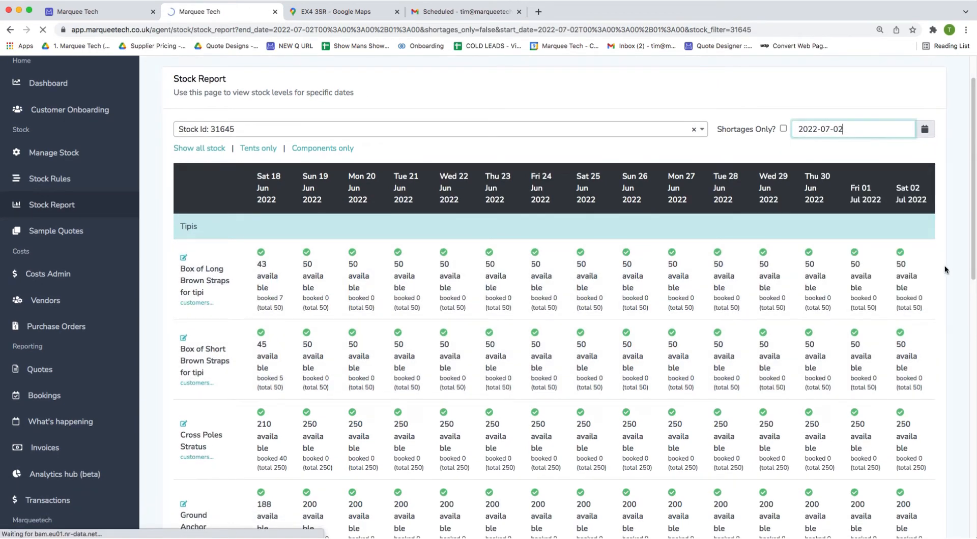
scroll(458, 254, "down", 3)
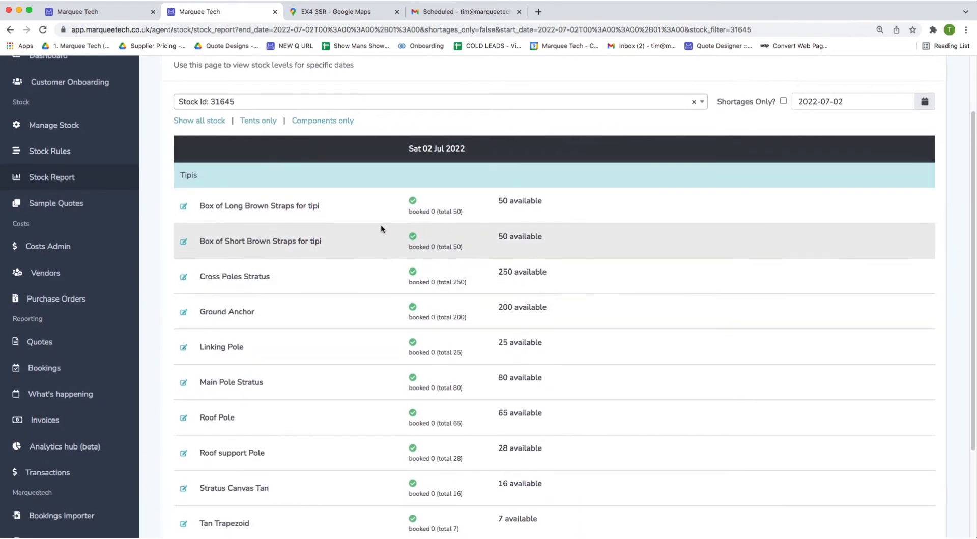
scroll(356, 204, "down", 2)
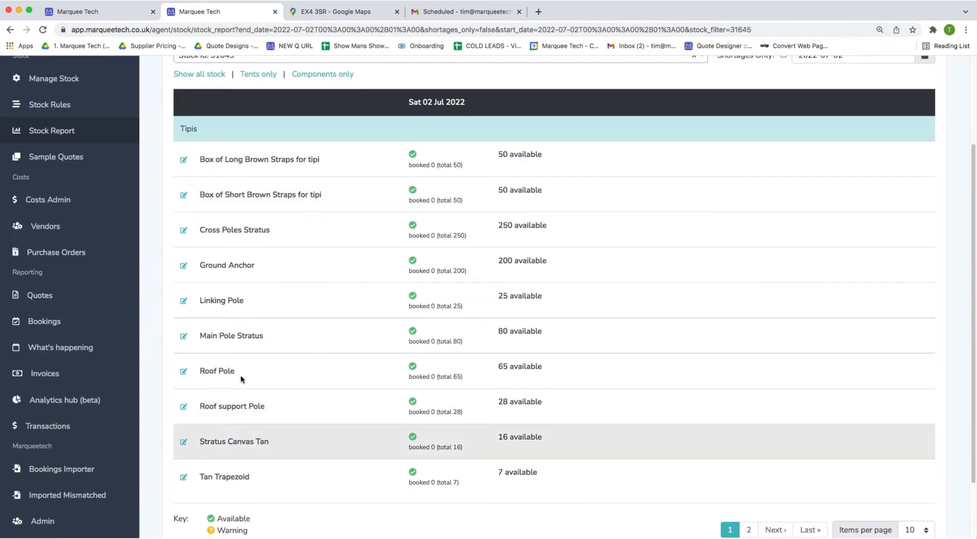
scroll(297, 237, "up", 3)
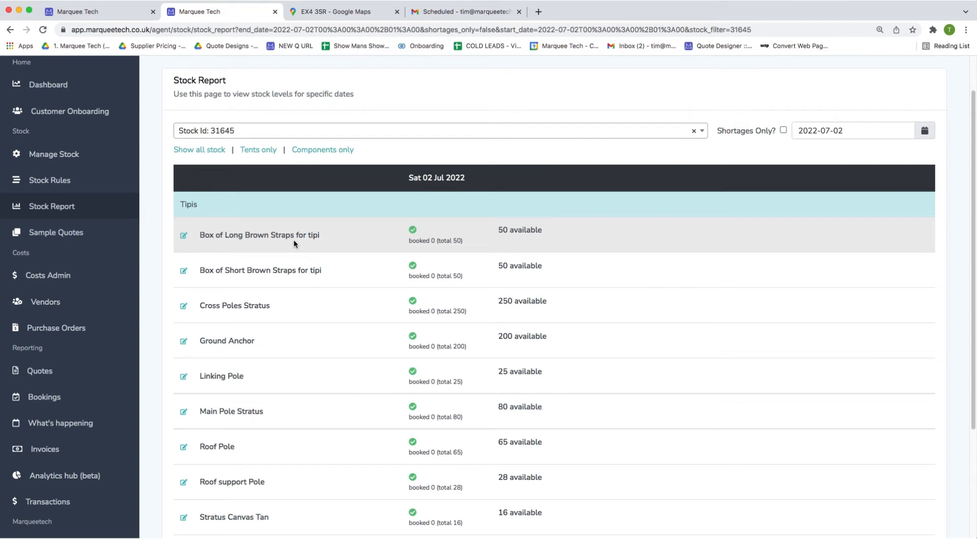
left_click(360, 133)
type("12m")
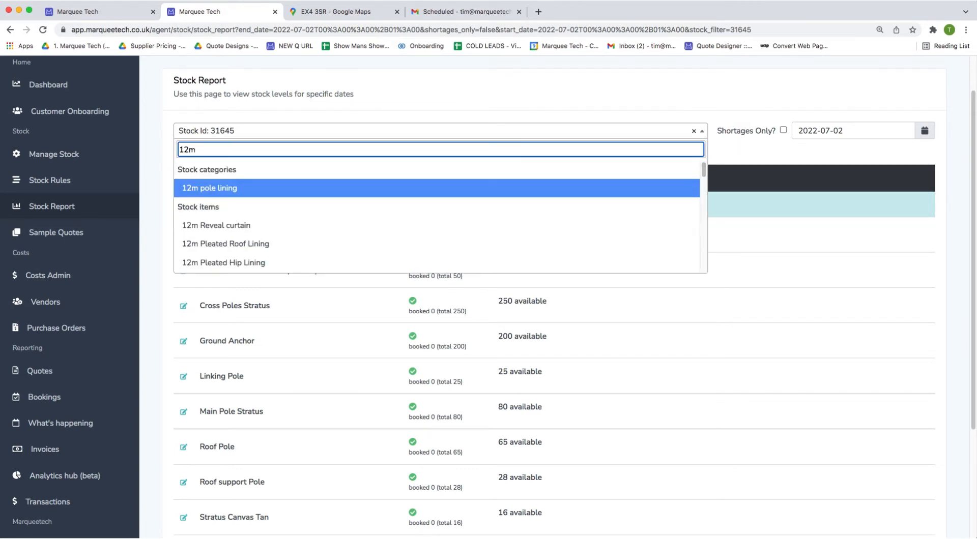
type(" cle")
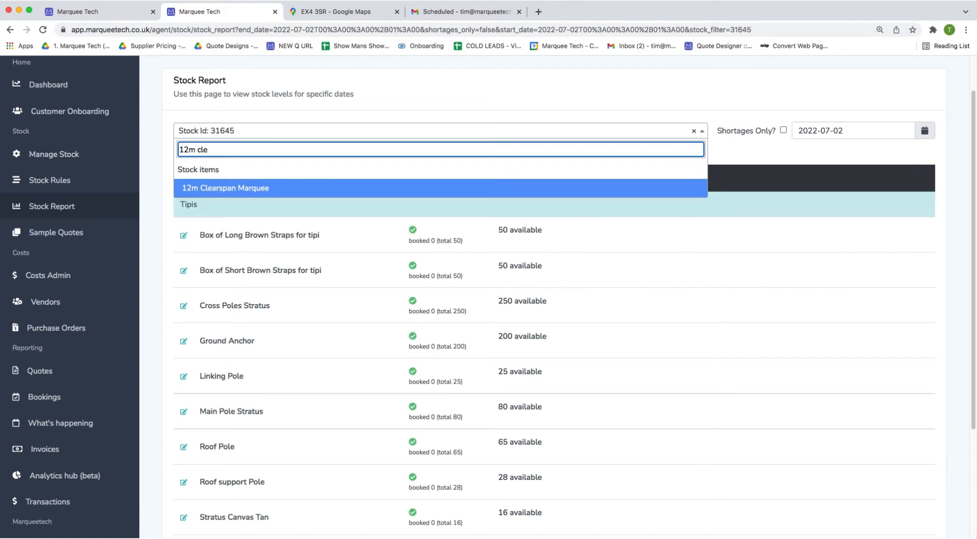
left_click(76, 11)
scroll(582, 527, "down", 3)
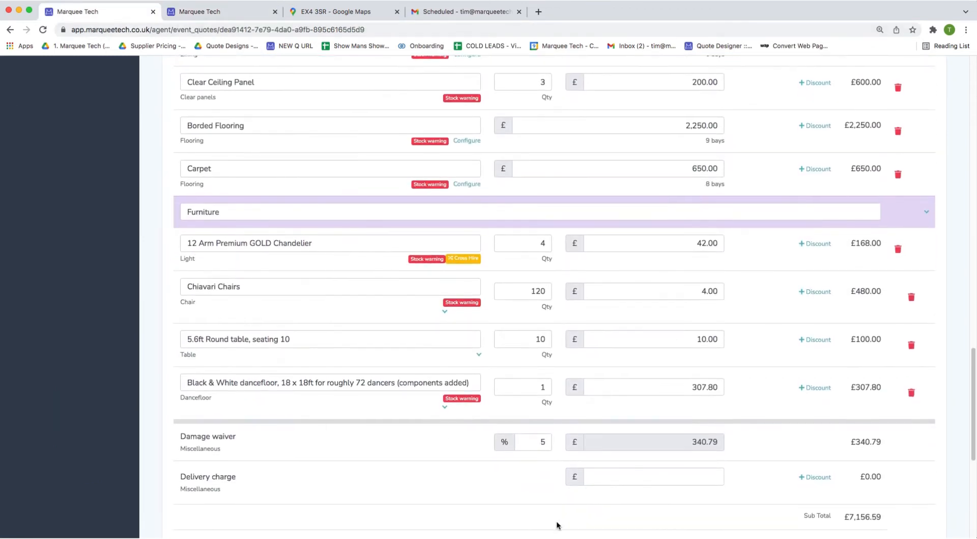
Go back to the top of the Wedding Quote and open its More... actions list.
scroll(556, 525, "down", 2)
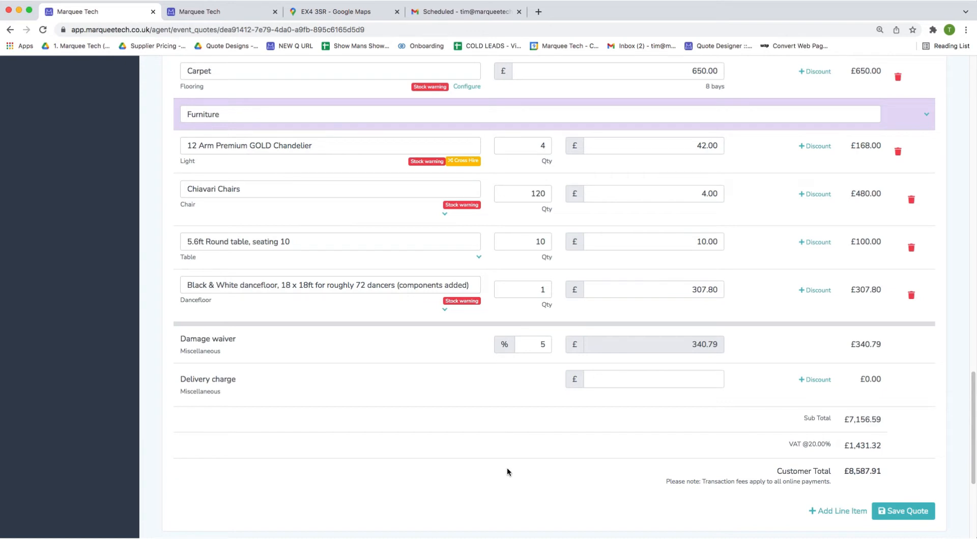
scroll(519, 465, "up", 2)
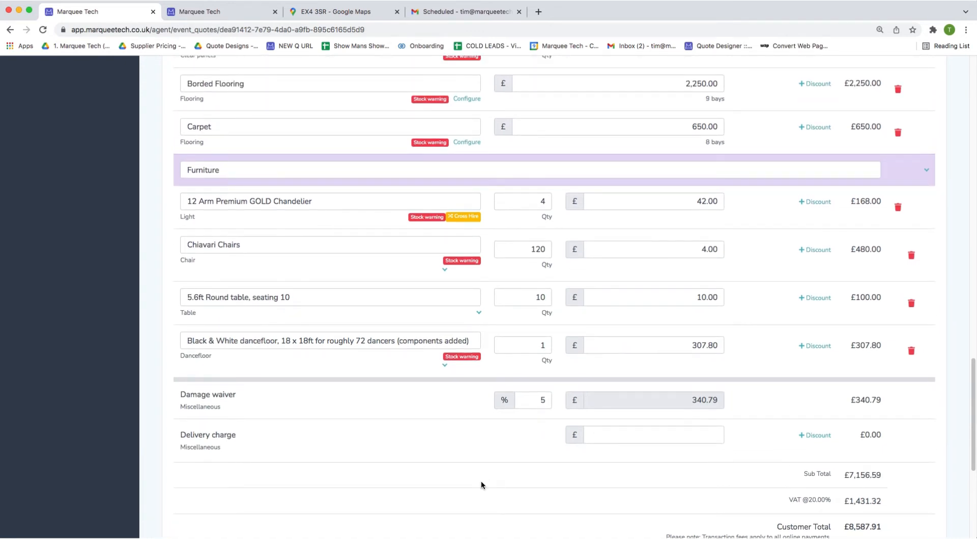
scroll(491, 498, "up", 20)
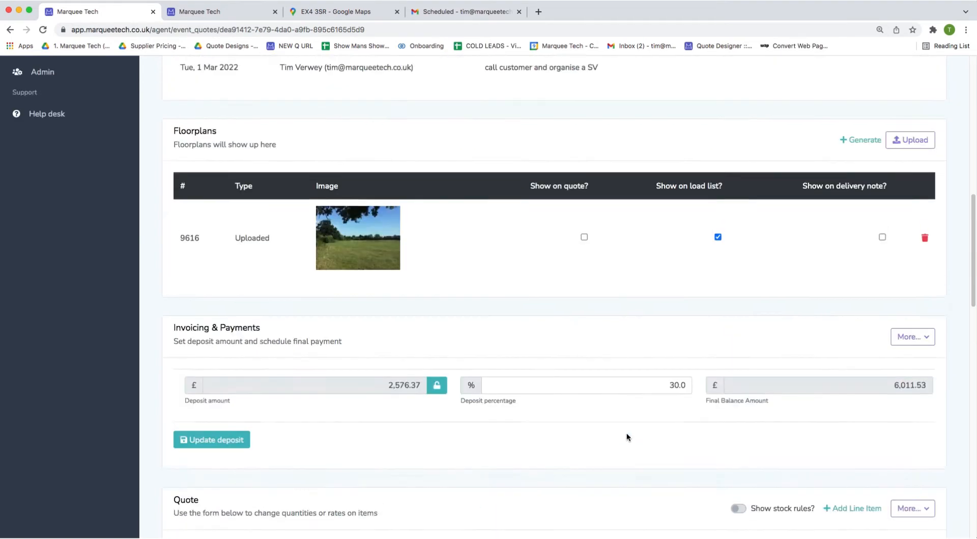
scroll(629, 434, "up", 5)
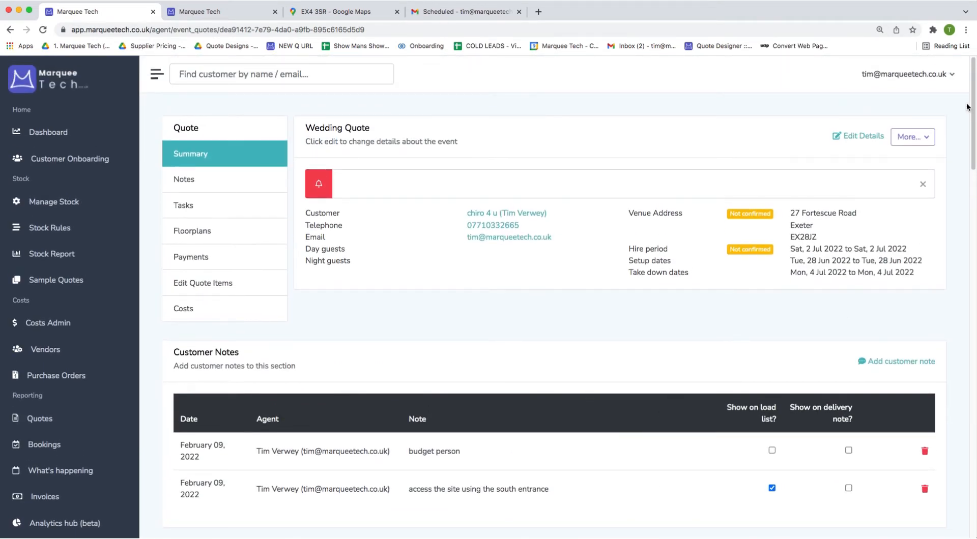
left_click(925, 136)
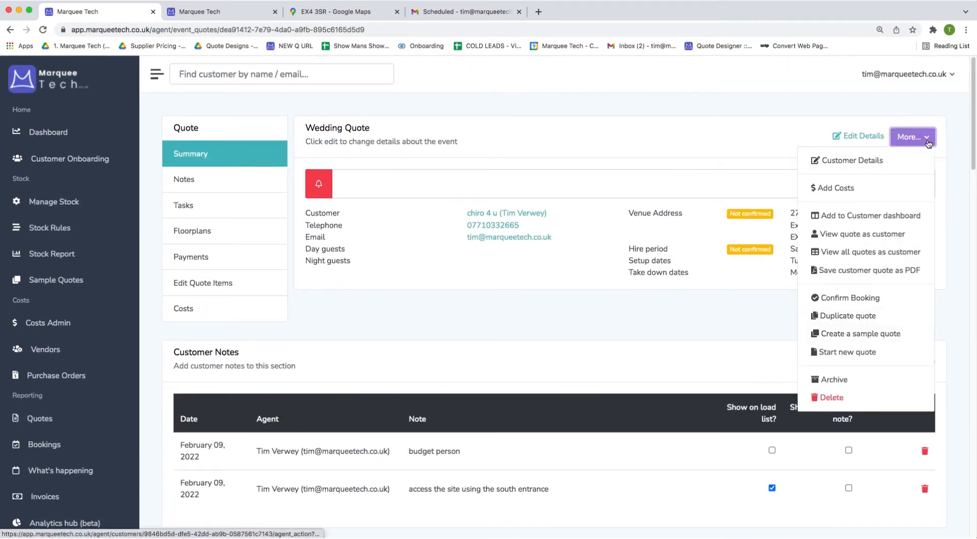
Duplicate the wedding quote and replace the 9m Wedding Marquee with the 4x Giant Hat Tipi.
left_click(844, 316)
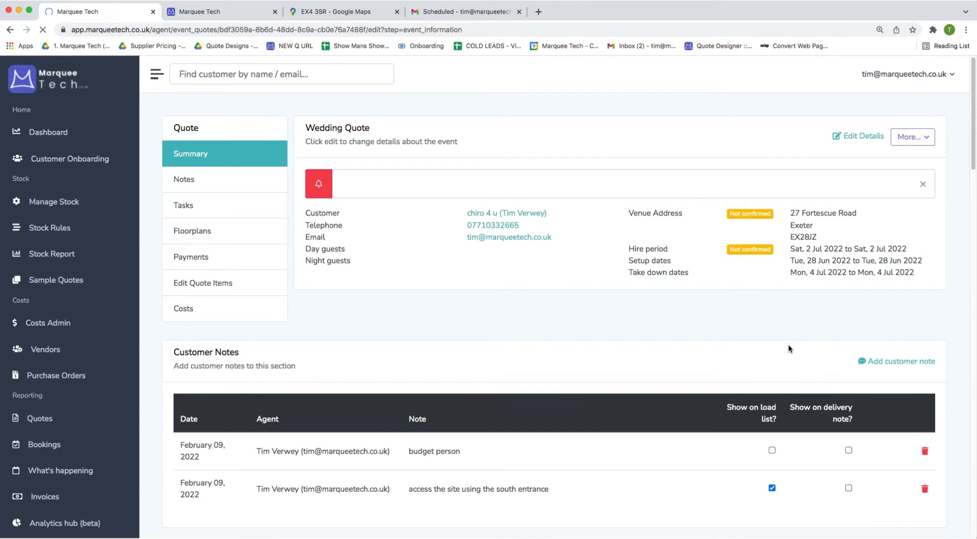
scroll(748, 381, "down", 2)
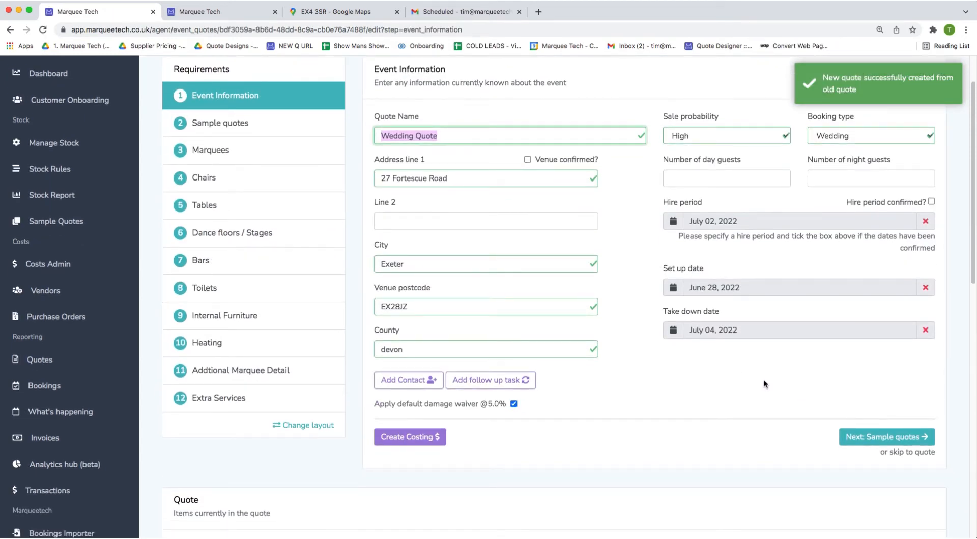
left_click(285, 157)
scroll(408, 380, "down", 3)
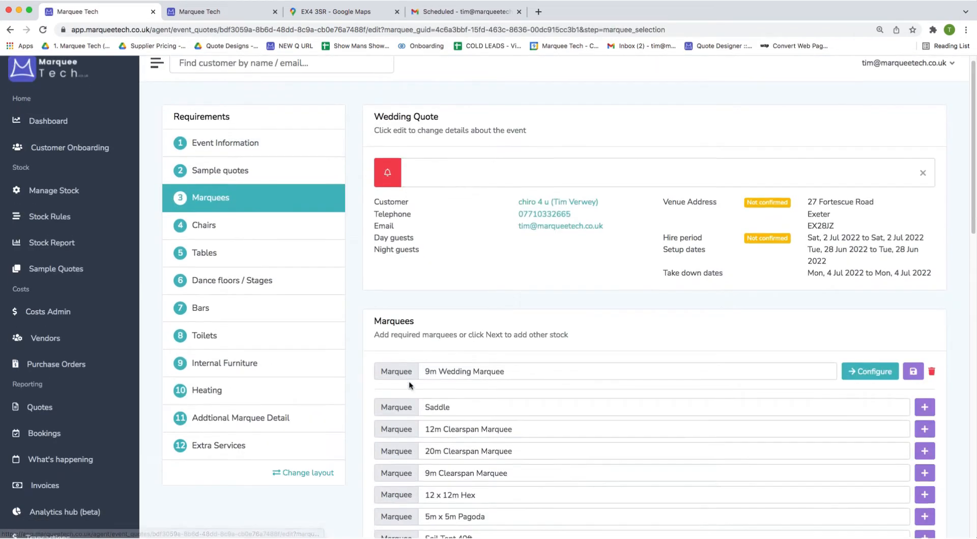
left_click(932, 298)
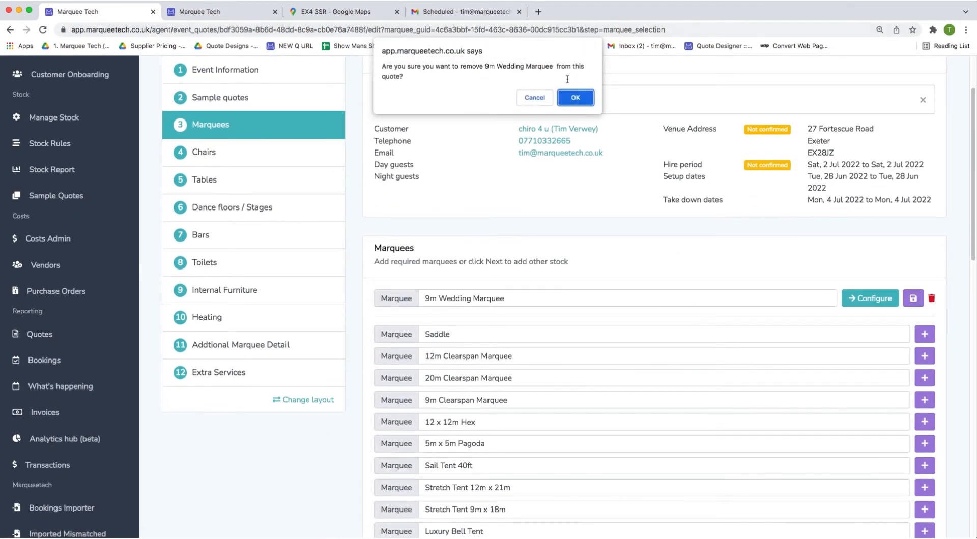
left_click(573, 97)
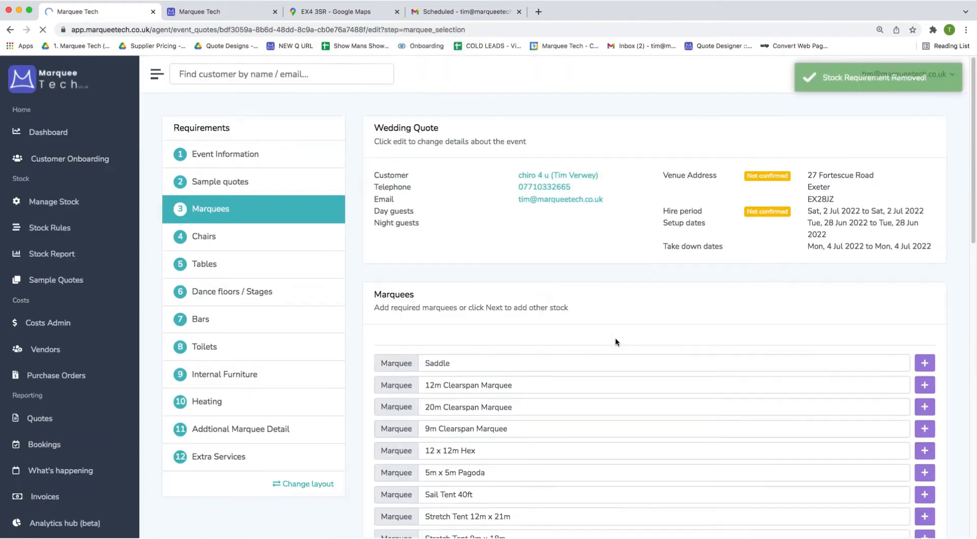
scroll(615, 339, "down", 4)
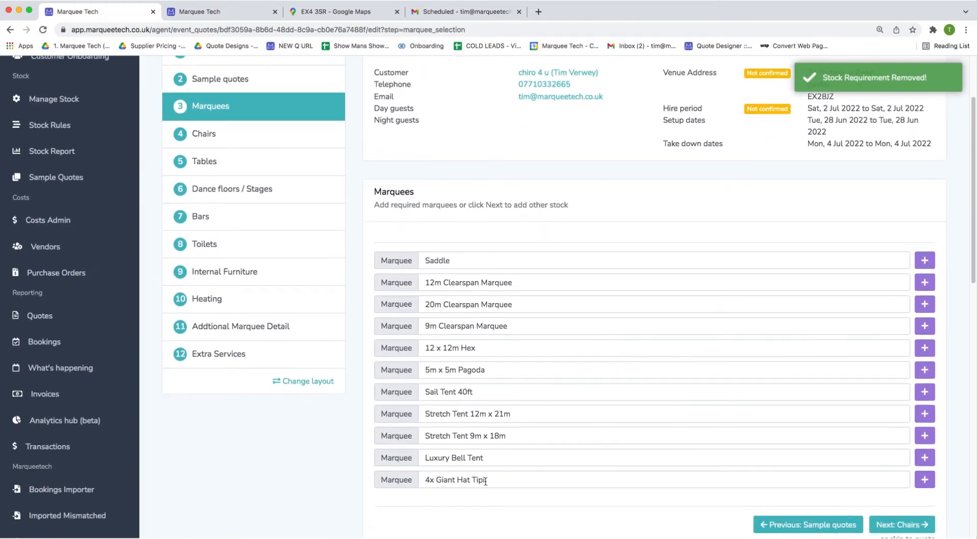
left_click(925, 479)
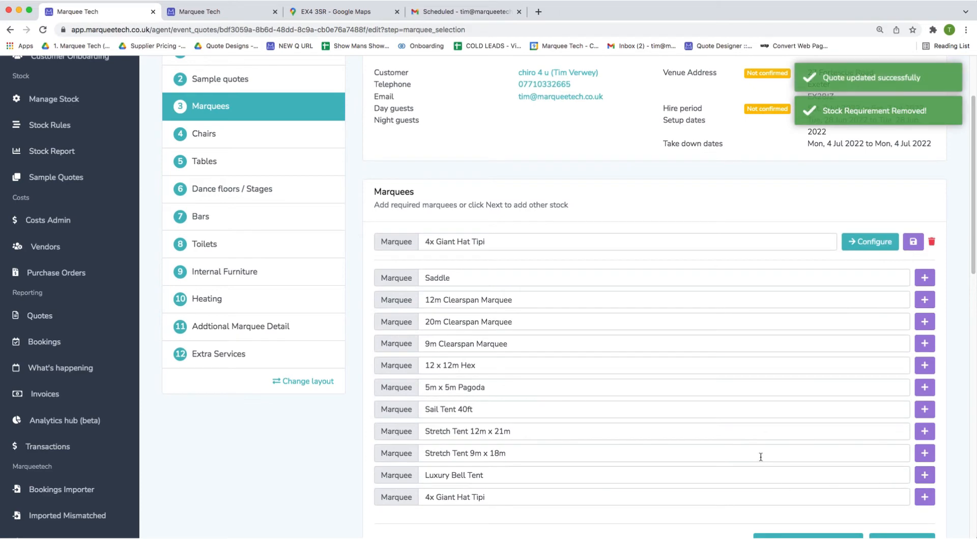
Add Dandy Dura Matting and the Premium Lighting Package, then return to the customer's quote list.
left_click(196, 327)
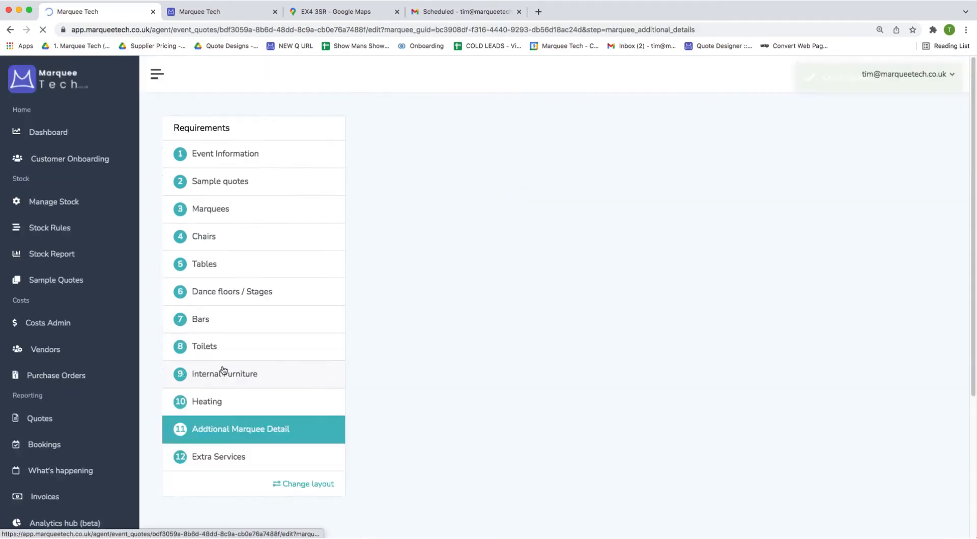
scroll(268, 362, "down", 4)
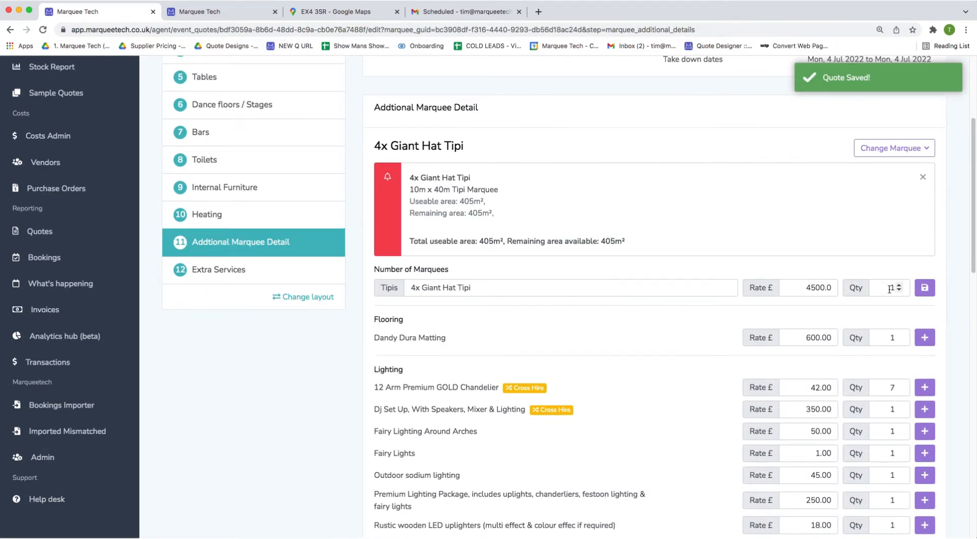
left_click(924, 338)
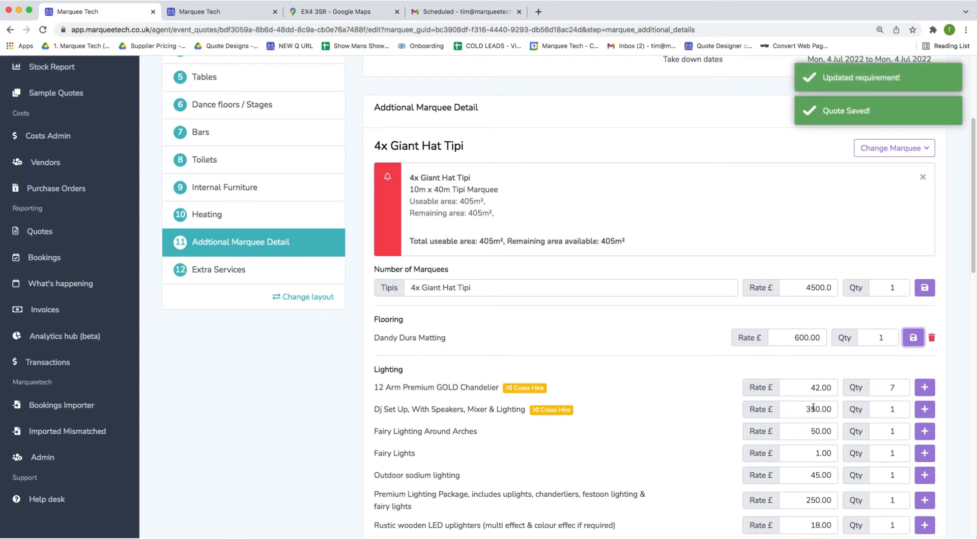
scroll(794, 406, "down", 2)
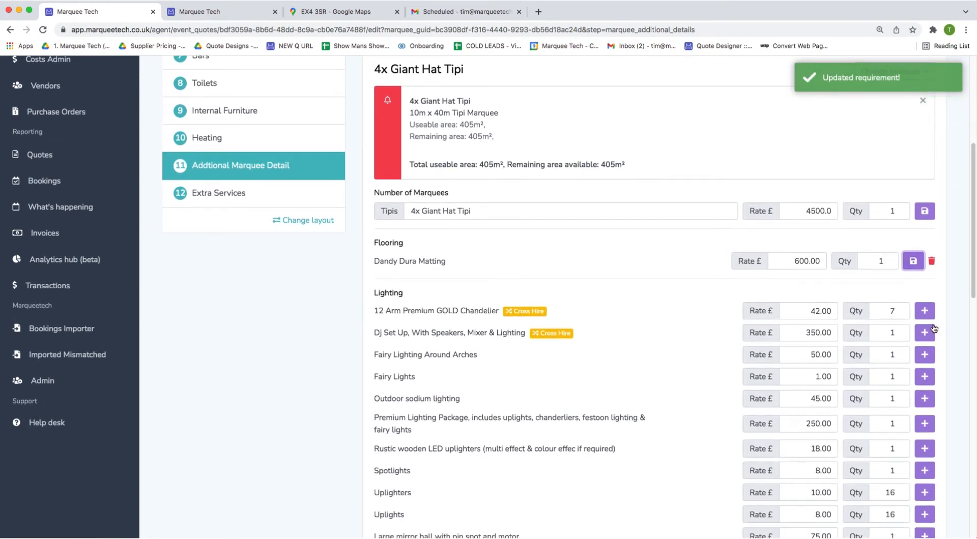
scroll(815, 361, "down", 2)
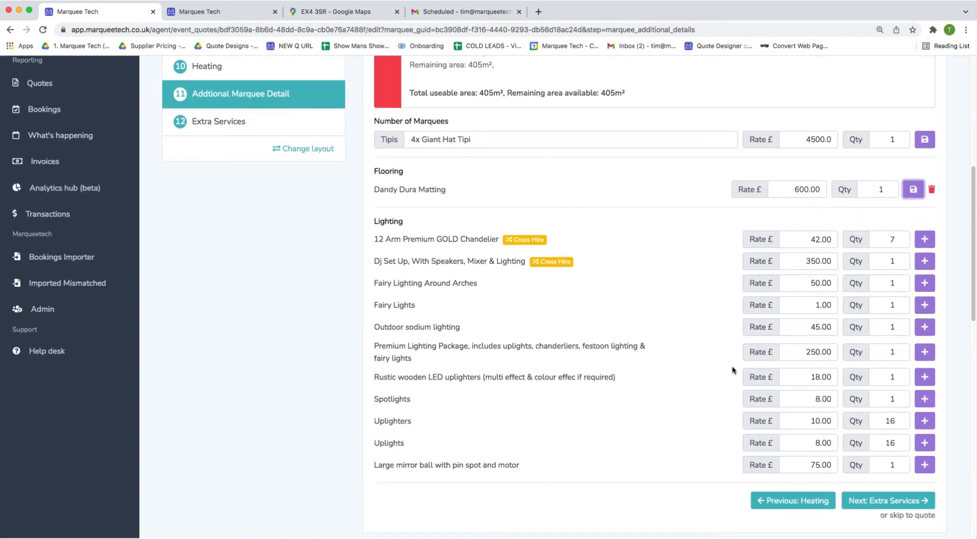
left_click(925, 352)
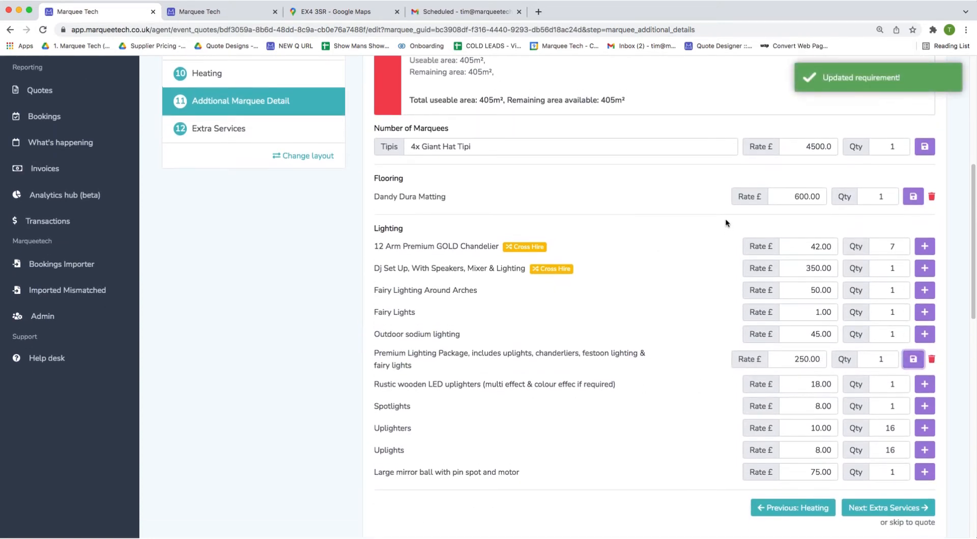
left_click(572, 175)
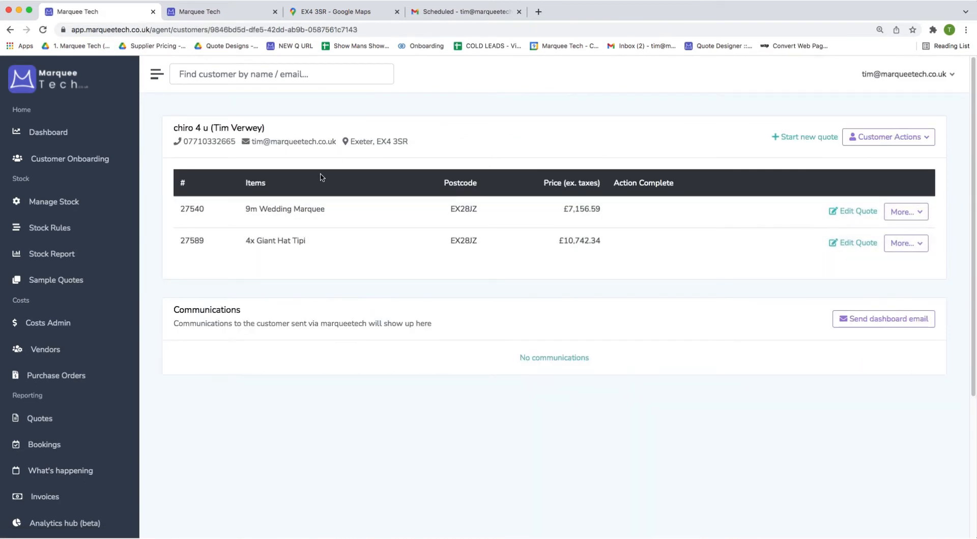
Start a new quote for the customer and open its Marquees step, listing Saddle through 4x Giant Hat Tipi.
left_click(786, 136)
scroll(669, 346, "down", 1)
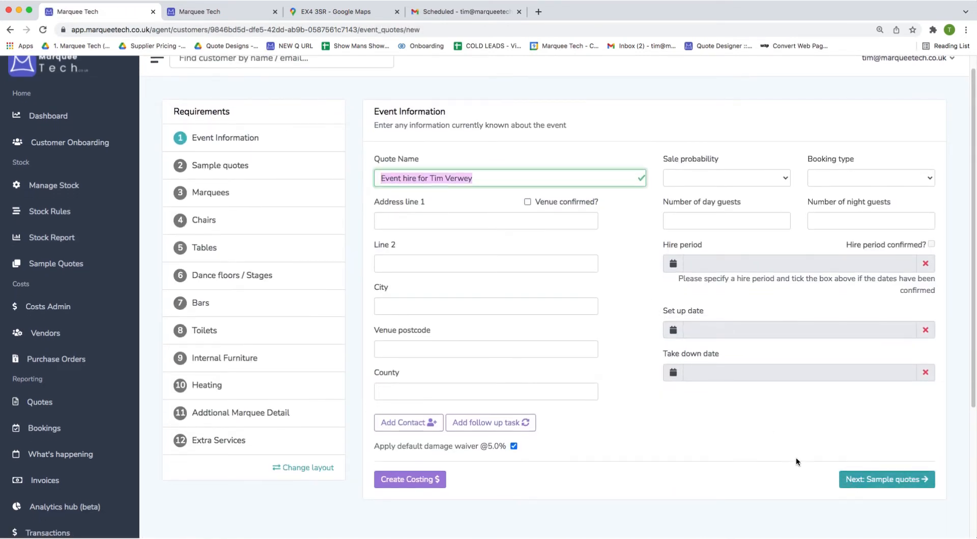
left_click(935, 476)
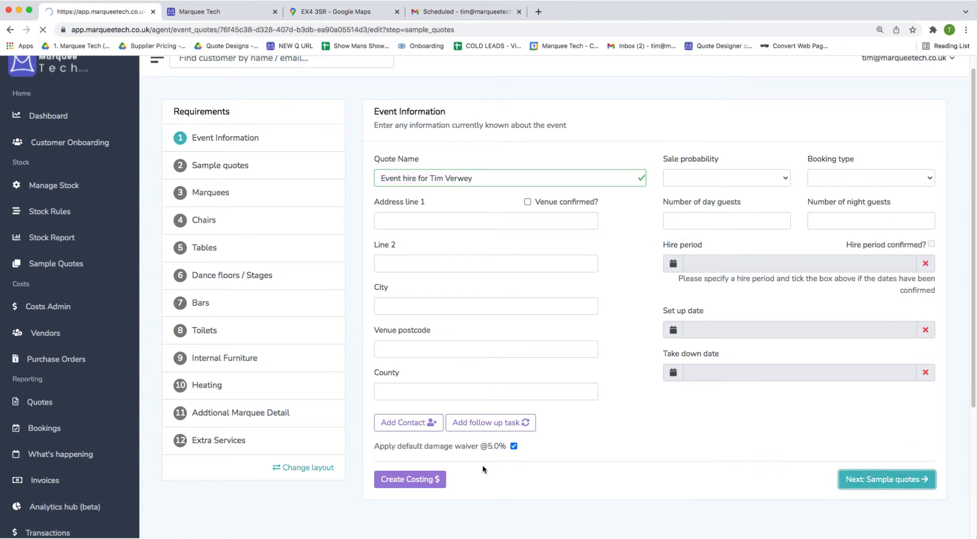
left_click(246, 219)
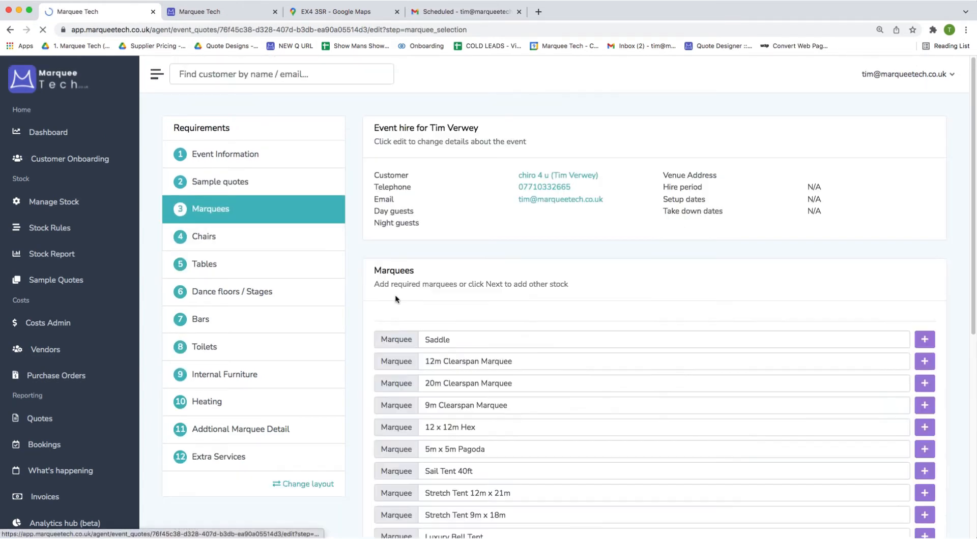
scroll(396, 295, "down", 3)
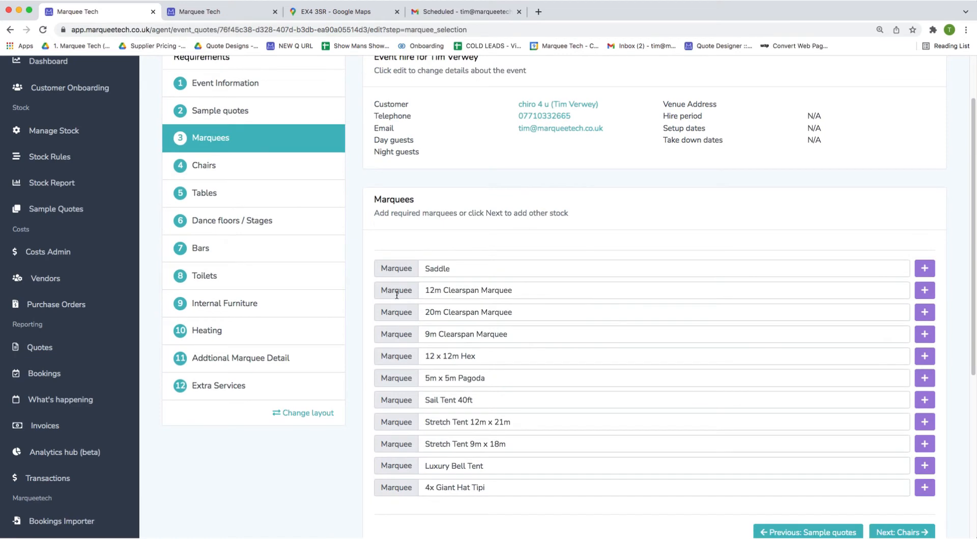
scroll(432, 349, "down", 4)
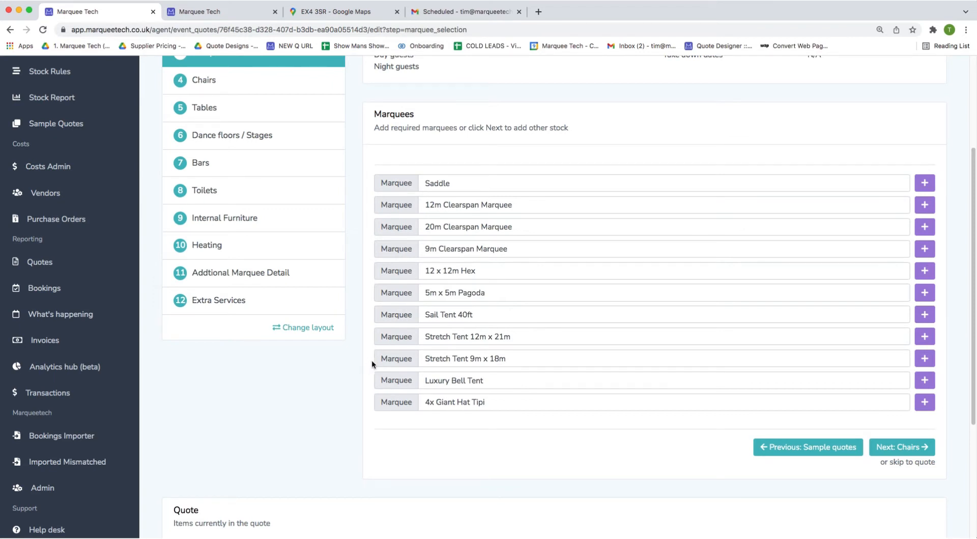
Add the 4x Giant Hat Tipi and the 20m, 12m and 9m Clearspan Marquees to the quote.
left_click(924, 402)
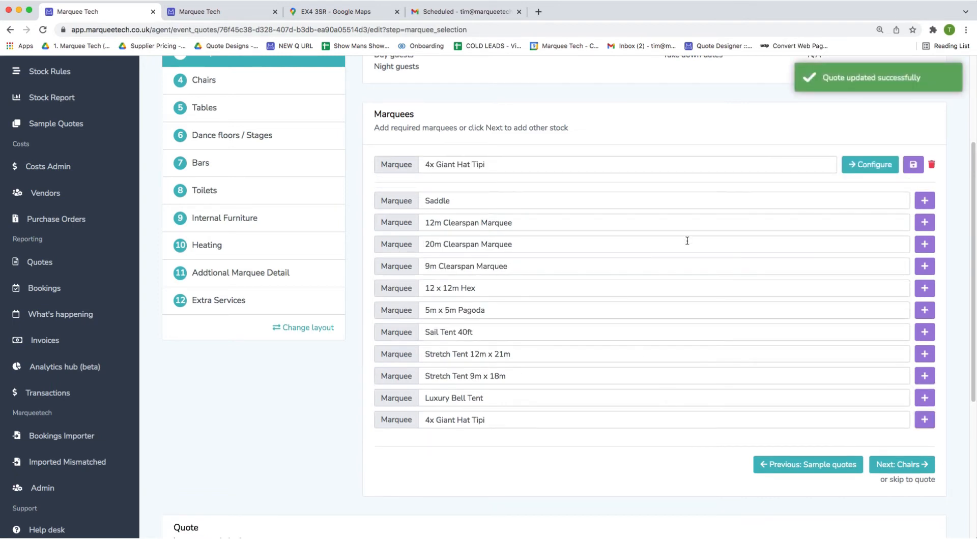
left_click(924, 244)
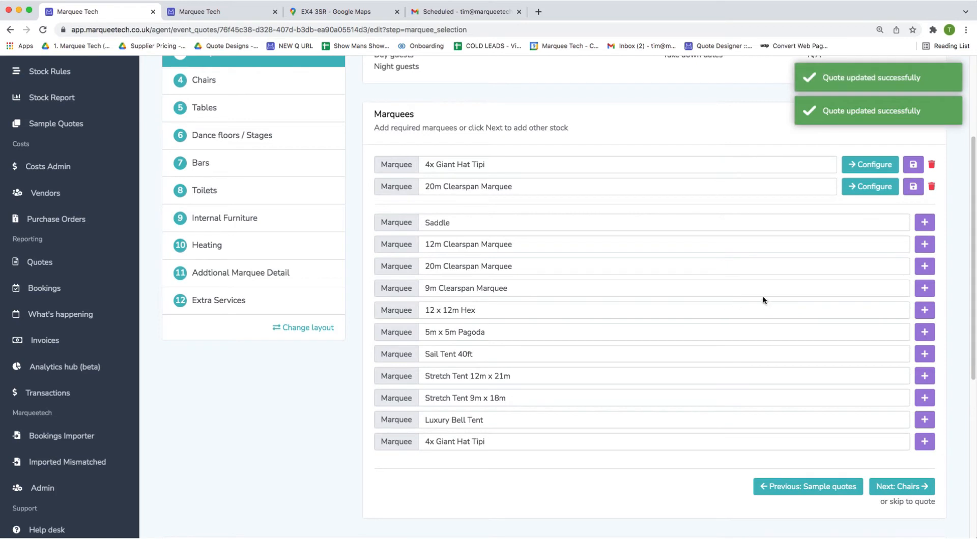
left_click(924, 244)
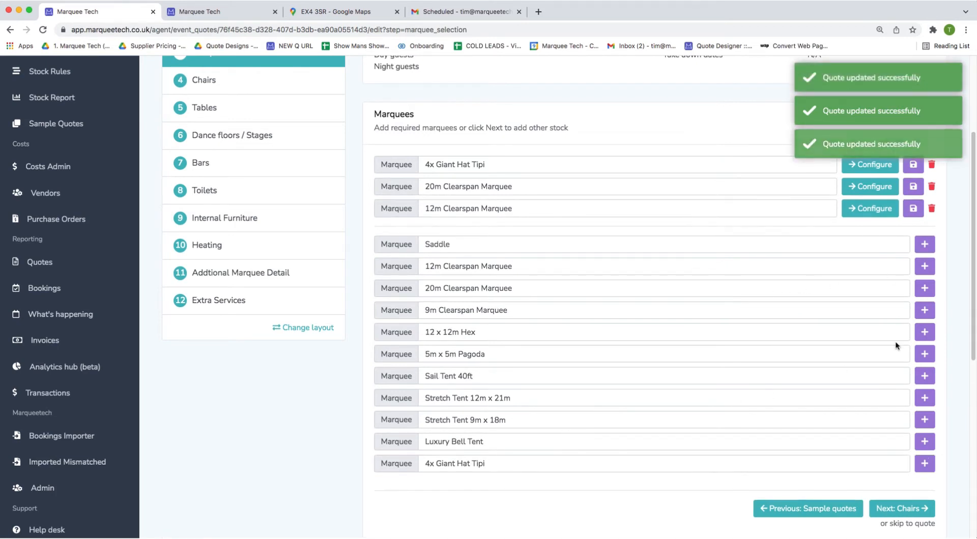
left_click(925, 309)
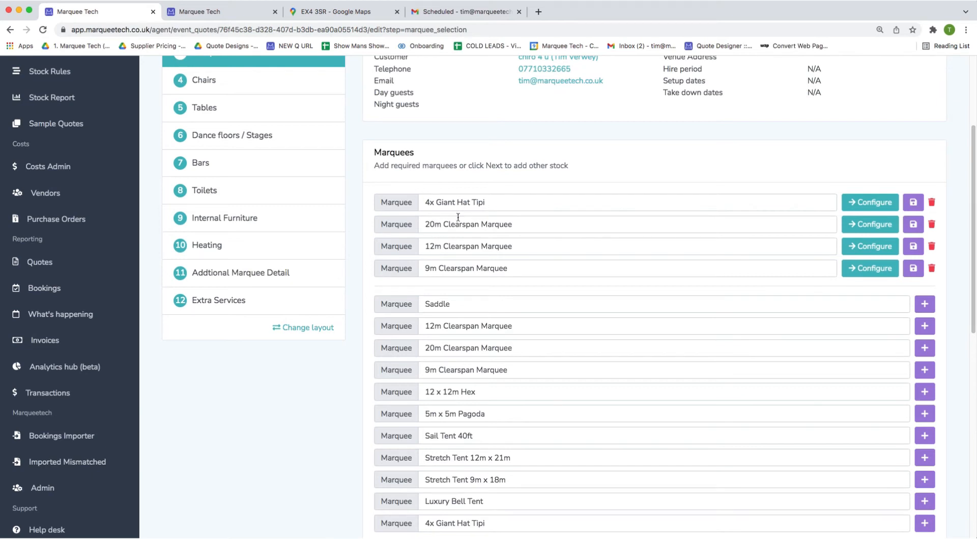
Rename the first two marquees '4x Giant Hat Tipi For the Dining' and 'Entrance Ticket'.
left_click(525, 201)
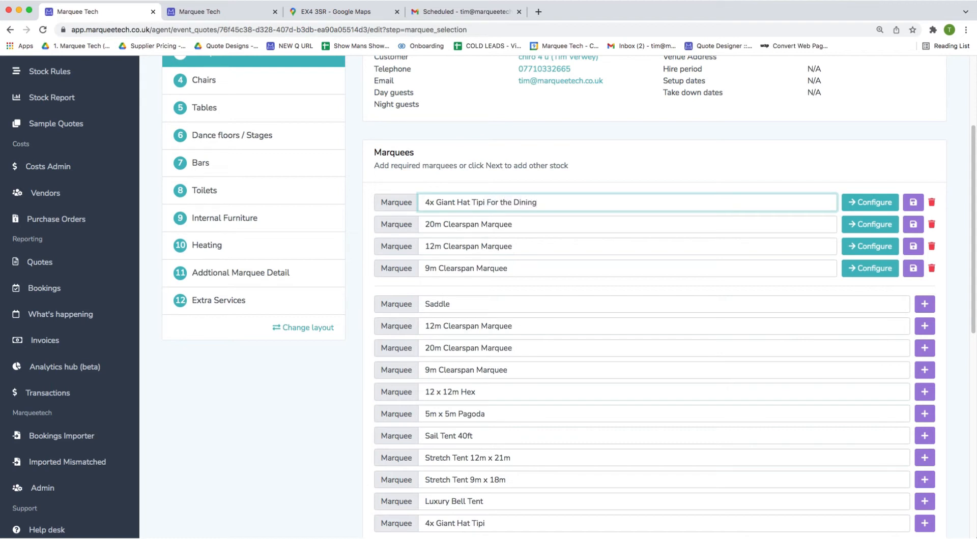
triple_click(525, 224)
type("En")
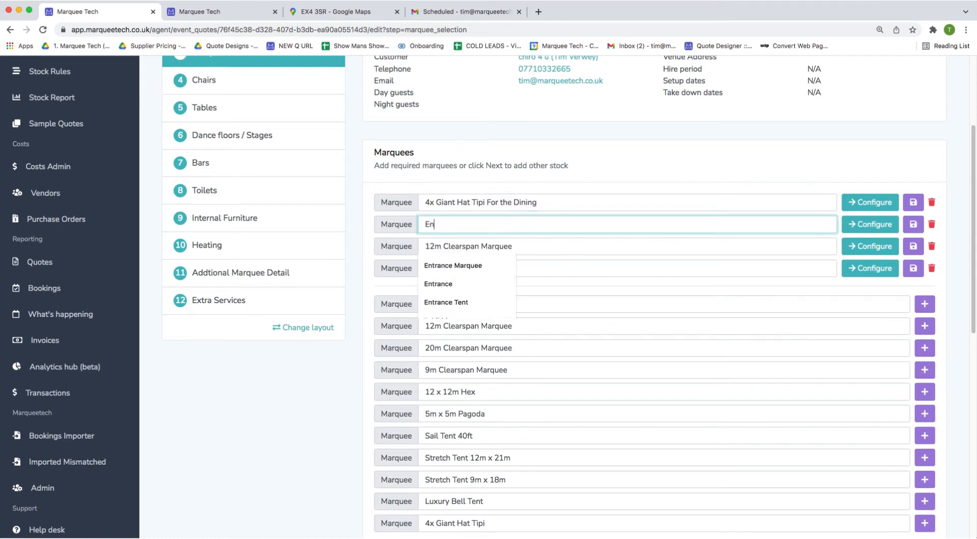
type("trance Ma")
key("BackSpace")
key("BackSpace")
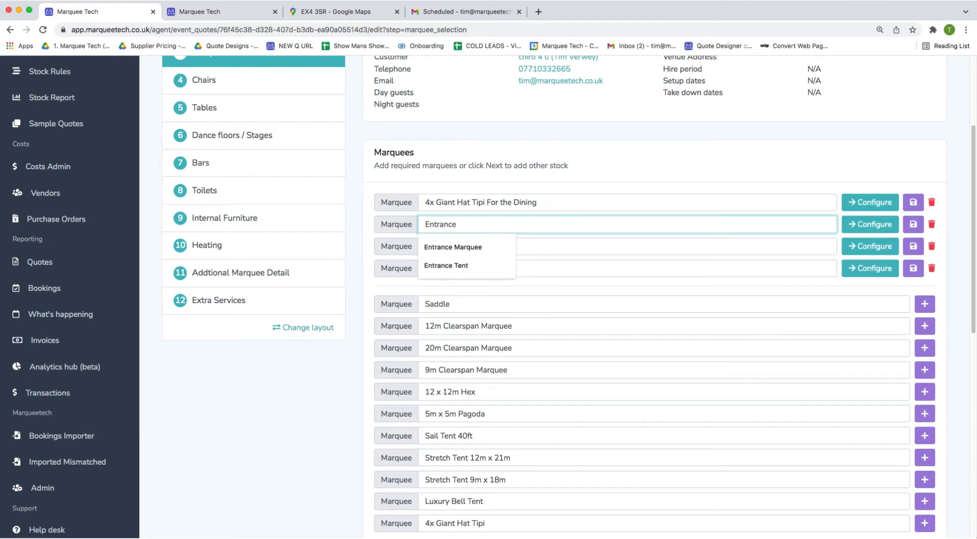
type("Ticket")
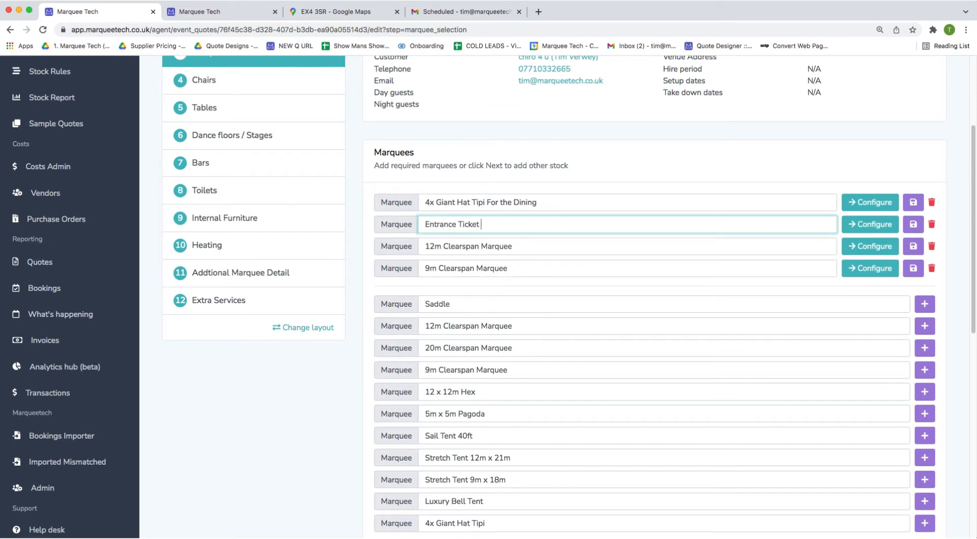
Rename the last two marquees 'Bar Tent' and 'Foot Tent', then save them.
triple_click(518, 246)
type("Ba")
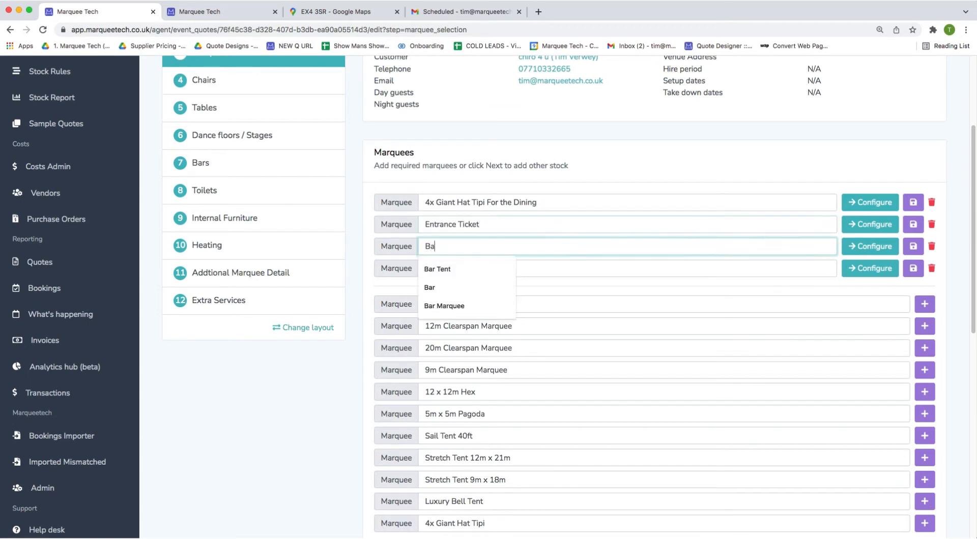
type("r Tent")
triple_click(582, 263)
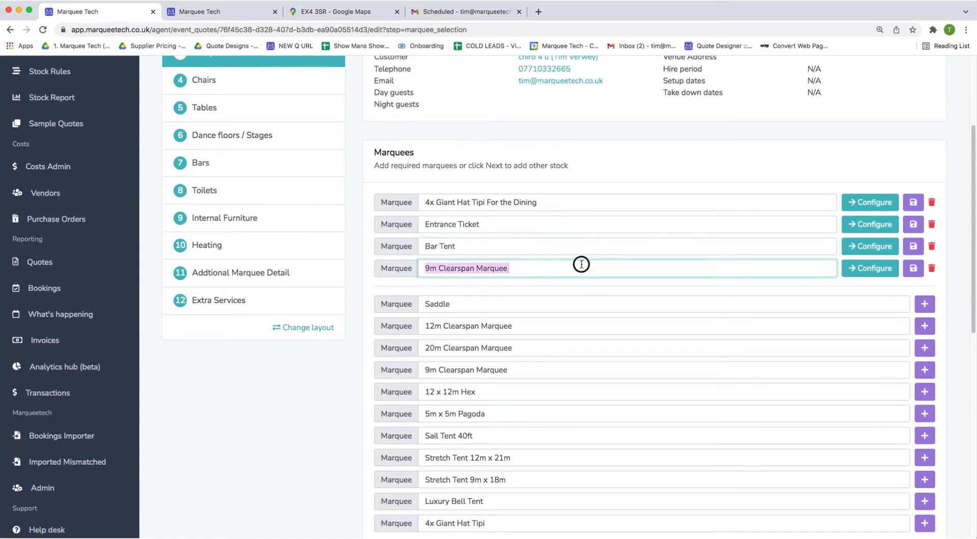
type("`")
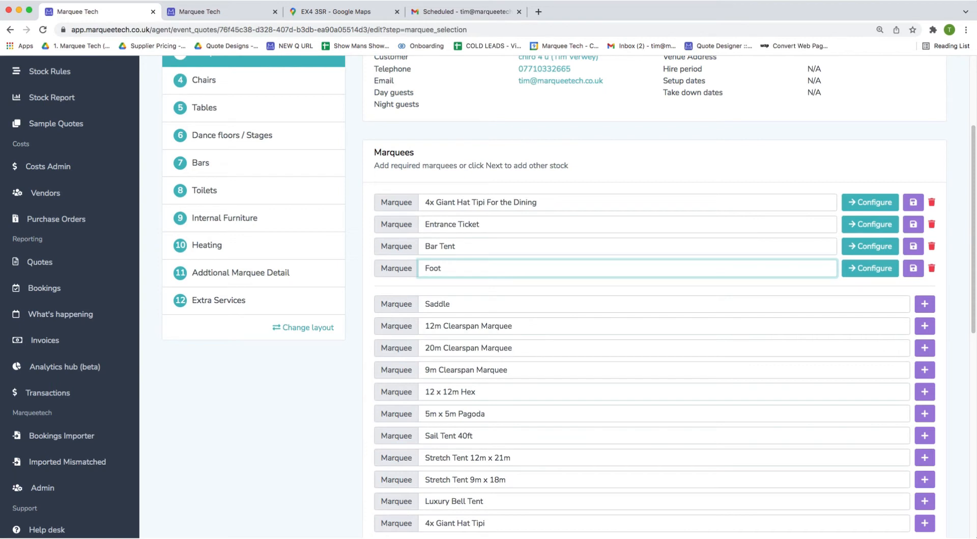
left_click(683, 288)
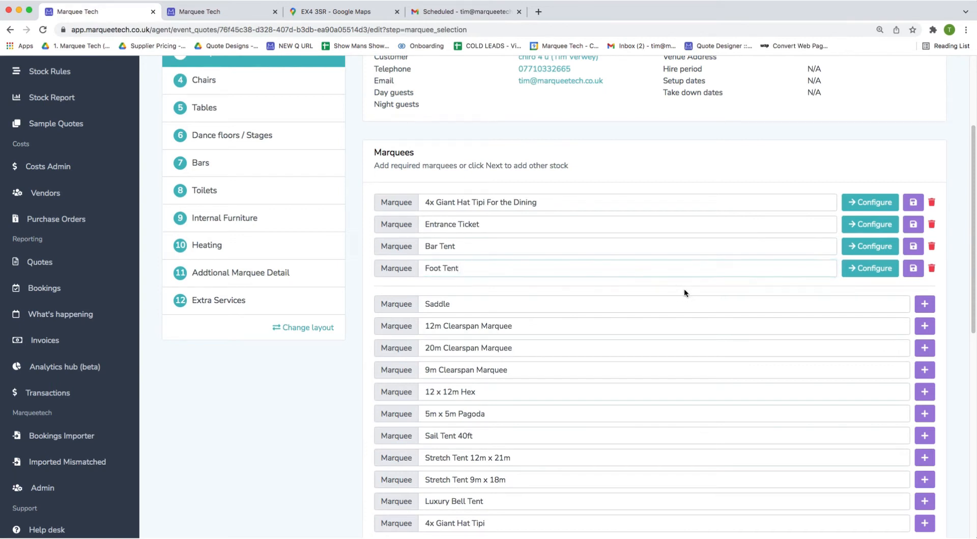
left_click(913, 269)
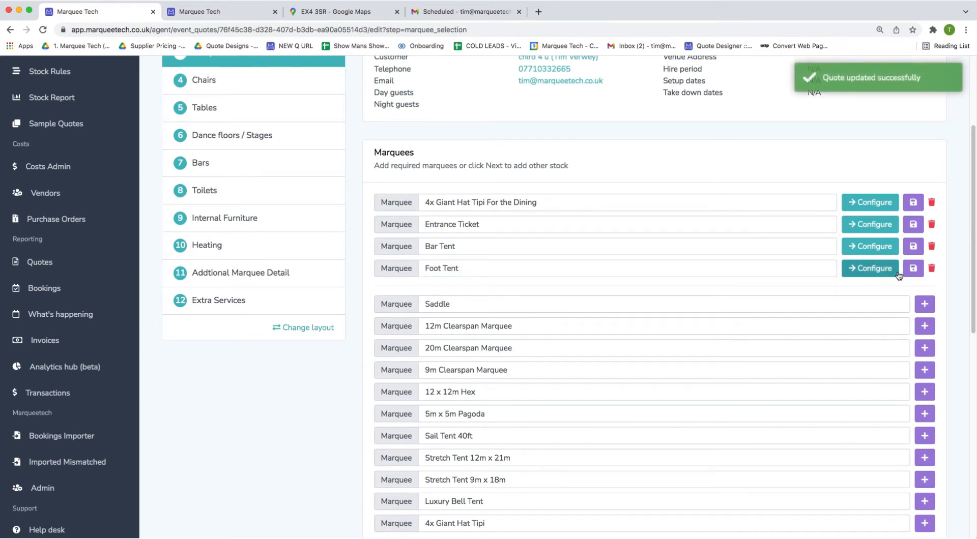
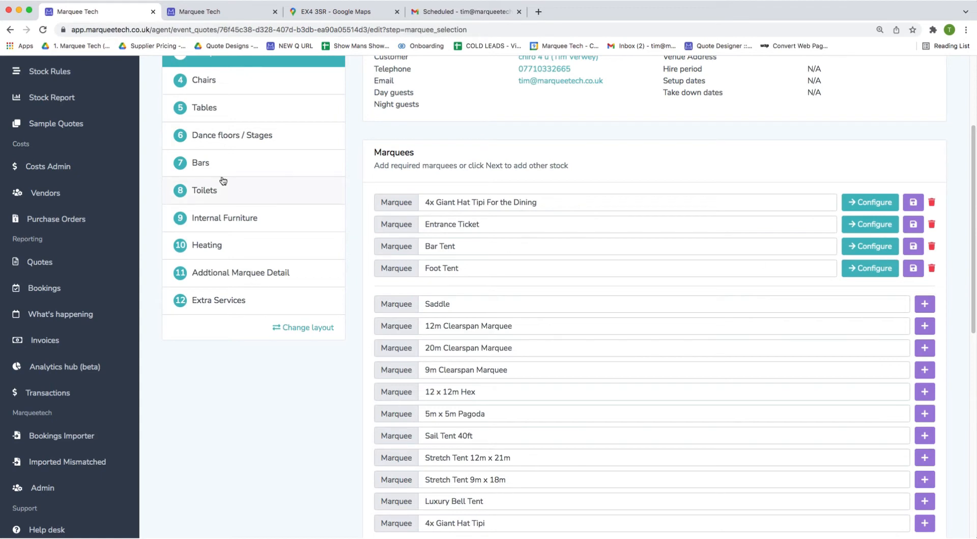
Add five 5.6ft round tables (seating 10) to the 4x Giant Hat Tipi For the Dining.
left_click(210, 114)
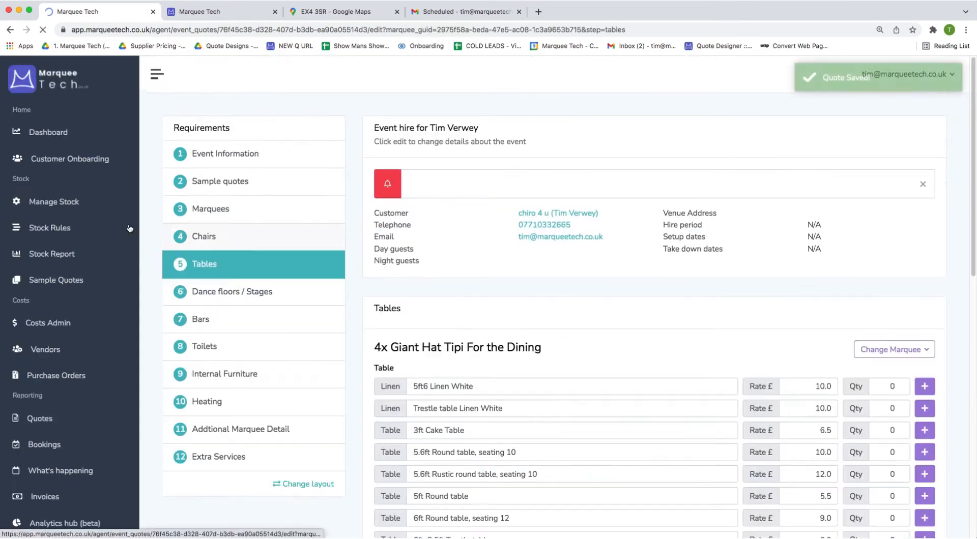
scroll(502, 322, "down", 1)
left_click(375, 304)
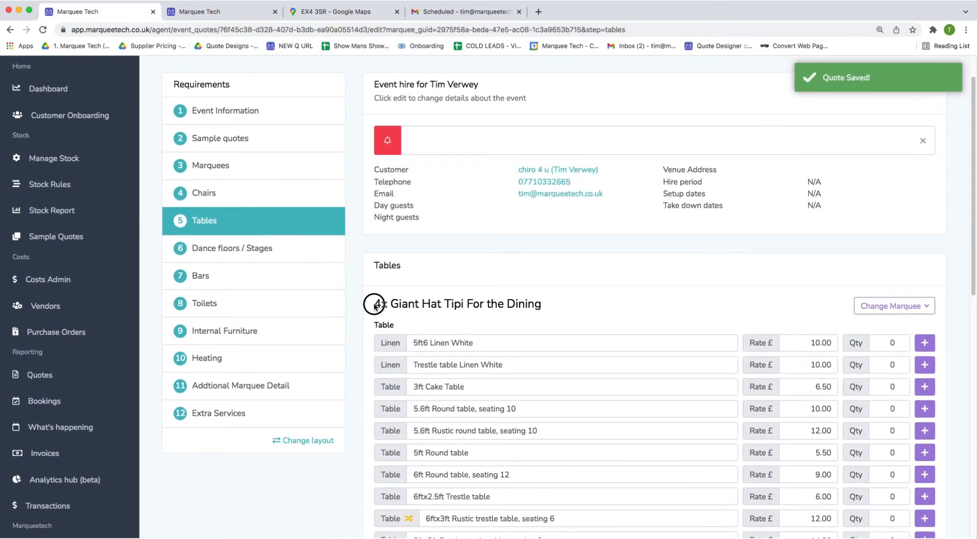
left_click_drag(374, 305, 554, 309)
scroll(823, 376, "down", 1)
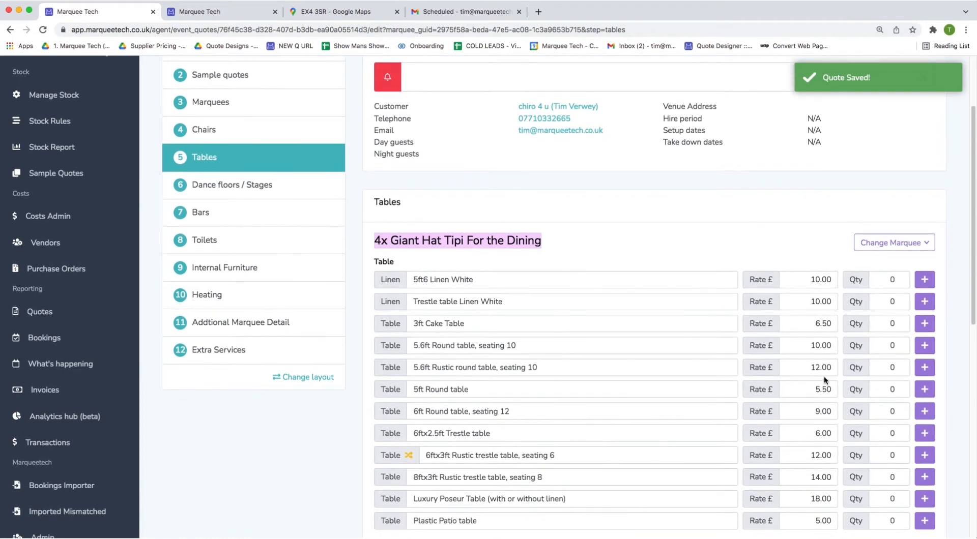
left_click(885, 346)
type("5")
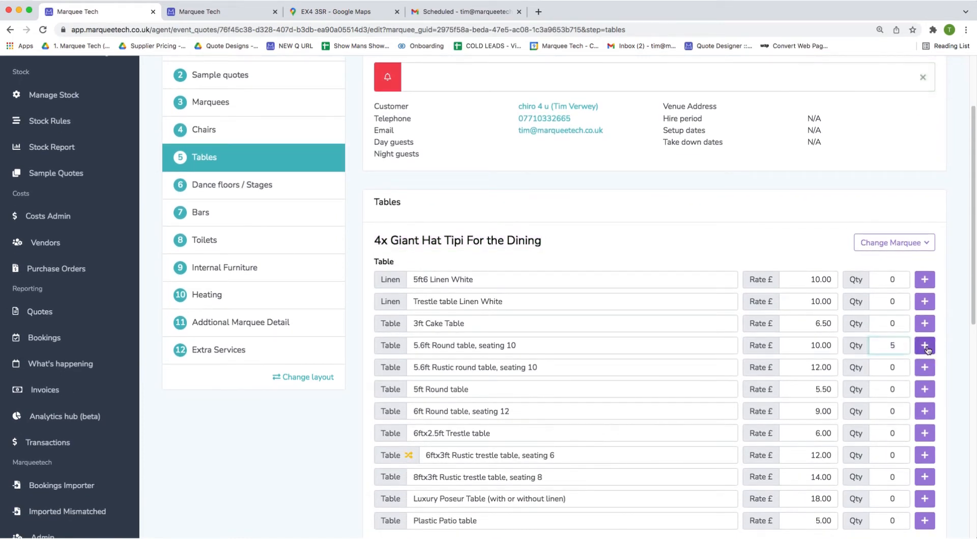
left_click(925, 346)
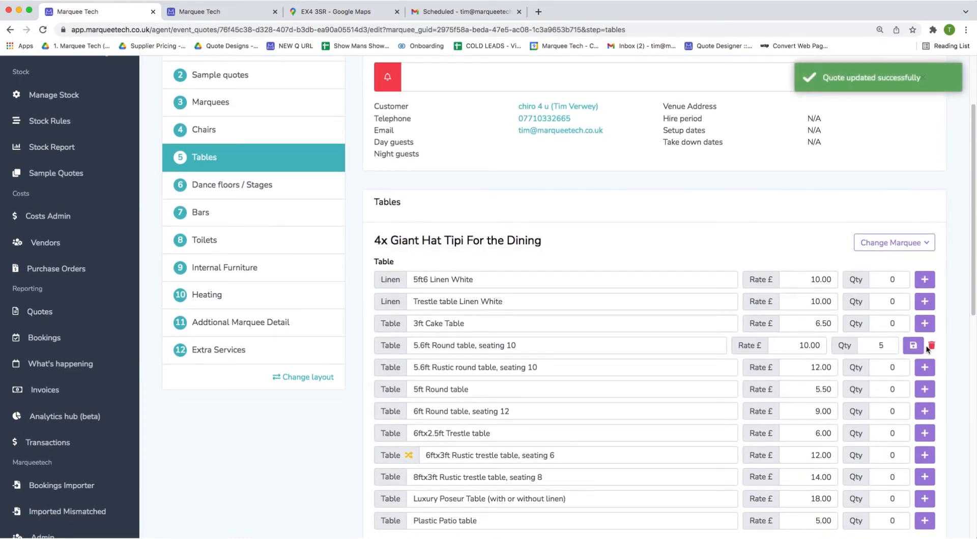
Add ten 6ft round tables (seating 12) to the Entrance Ticket marquee.
left_click(893, 243)
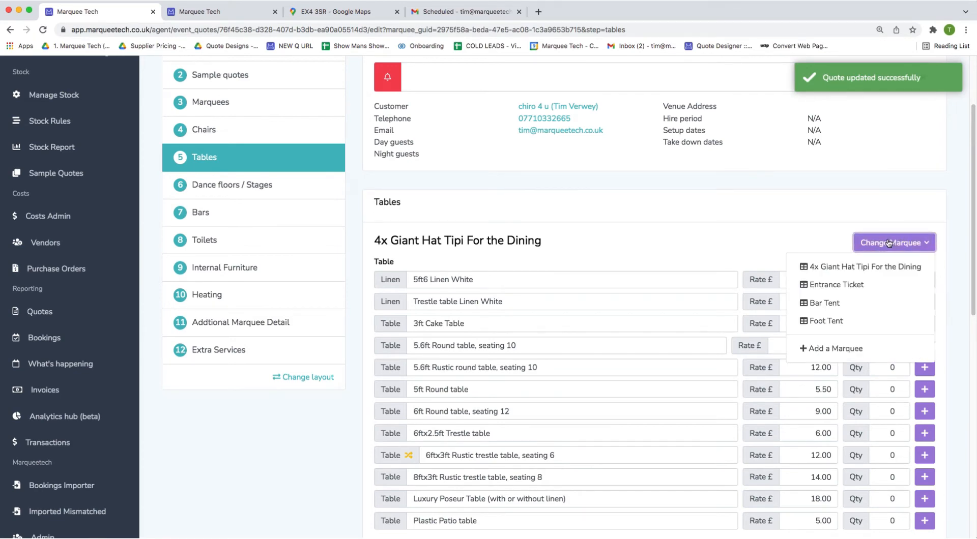
left_click(833, 284)
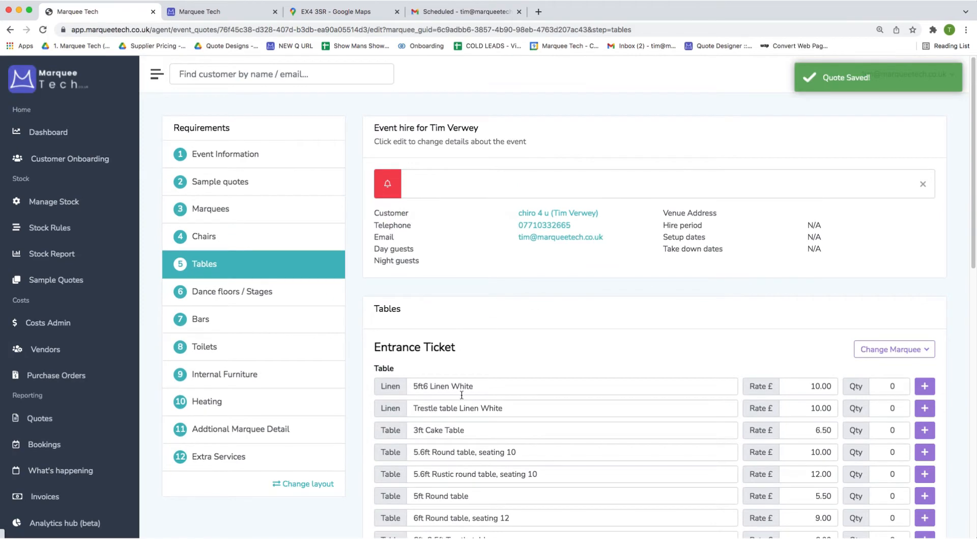
scroll(461, 393, "down", 3)
left_click(879, 346)
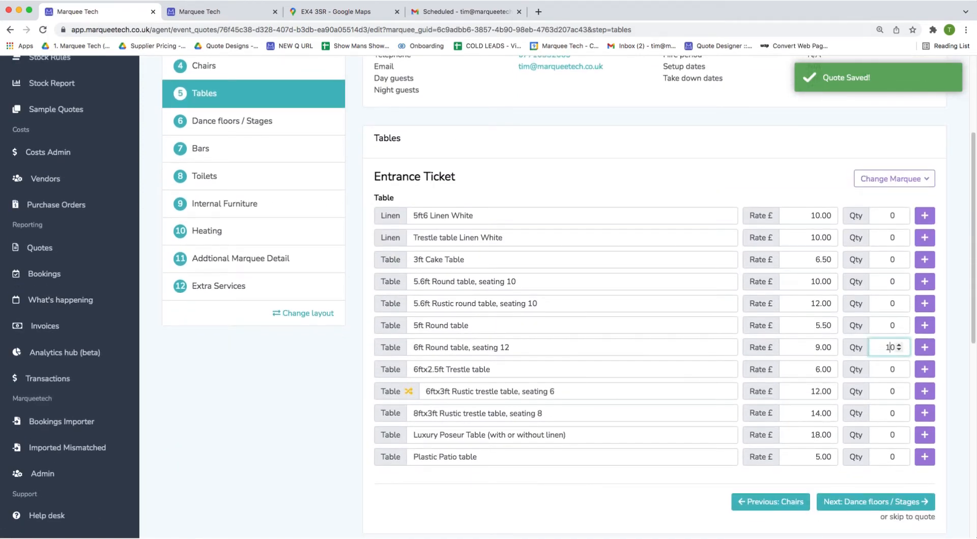
key("Return")
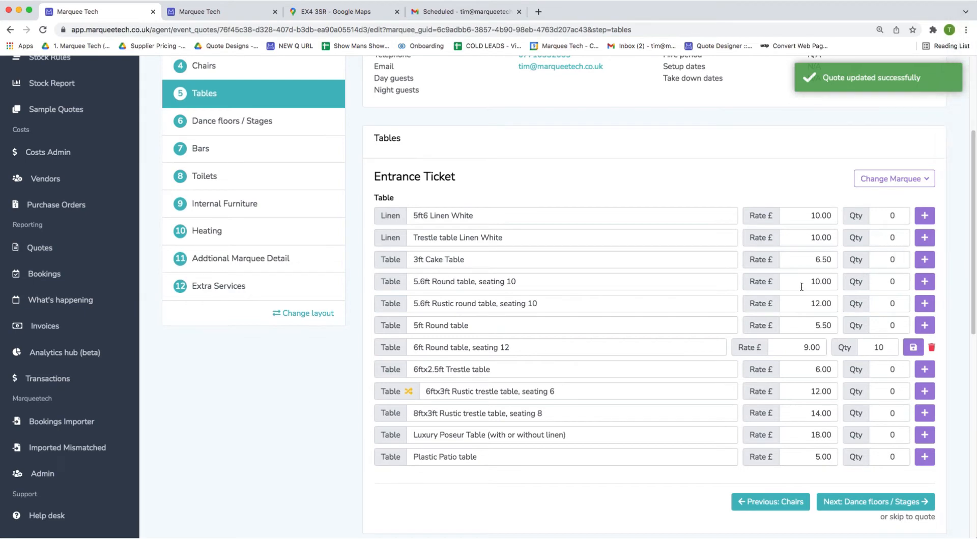
left_click(239, 260)
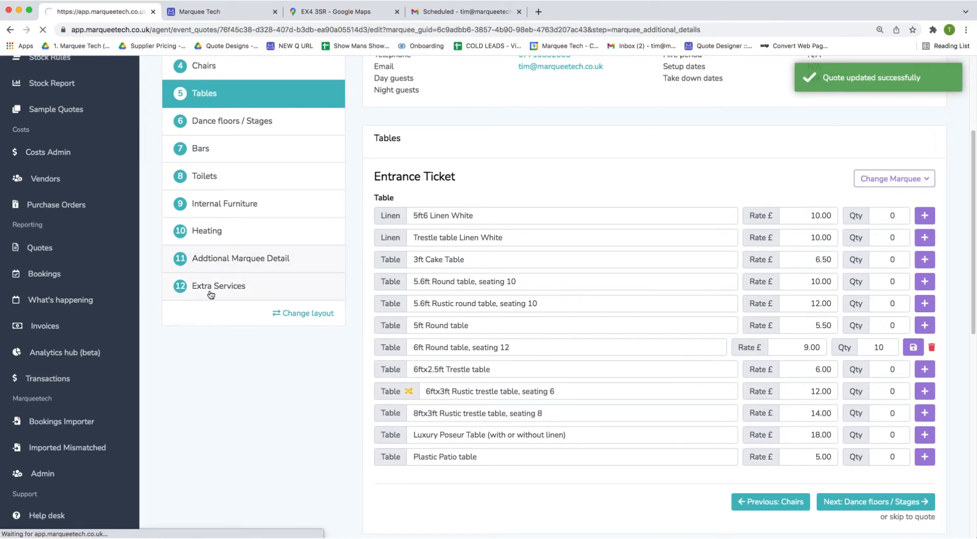
Add Dandy Dura Matting and two chandeliers to the 4x Giant Hat Tipi.
scroll(336, 451, "down", 3)
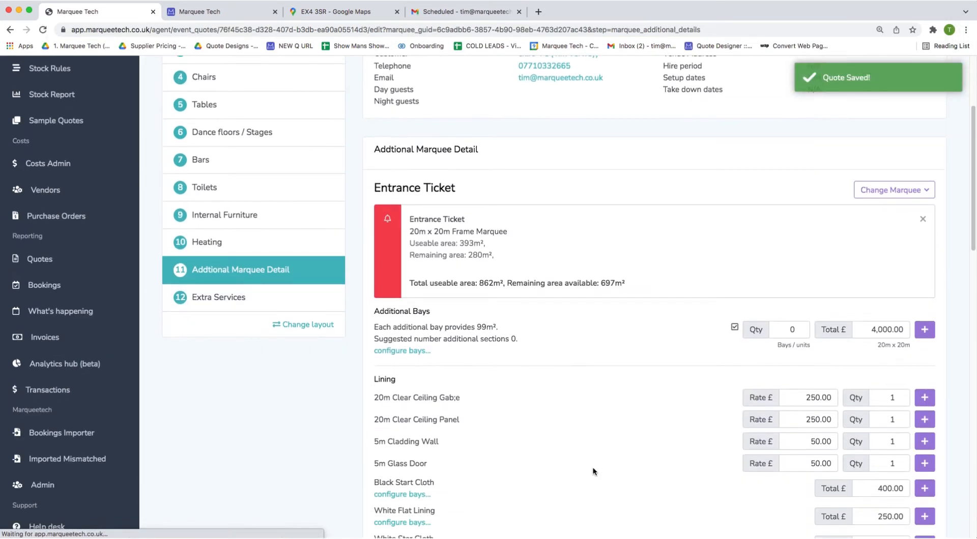
left_click(887, 190)
left_click(879, 209)
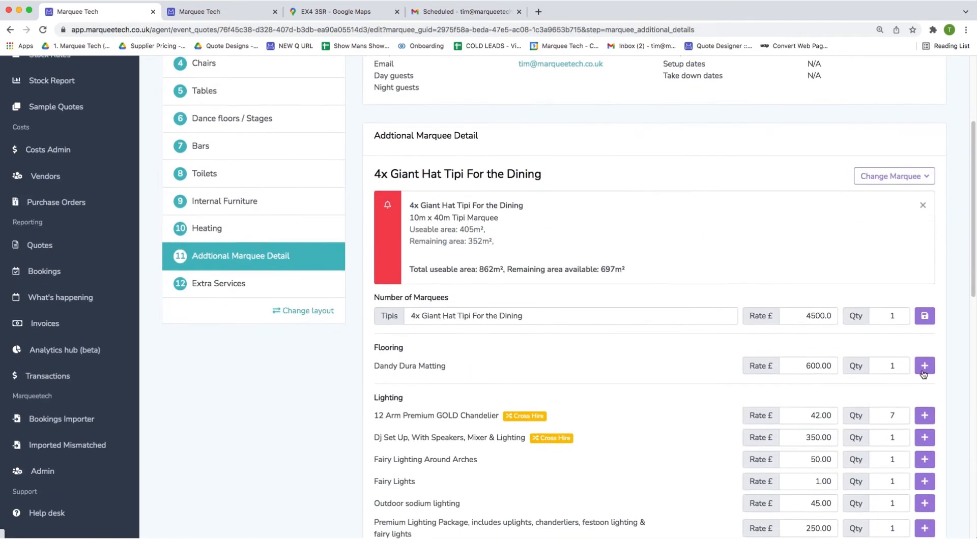
left_click(925, 366)
scroll(877, 321, "down", 2)
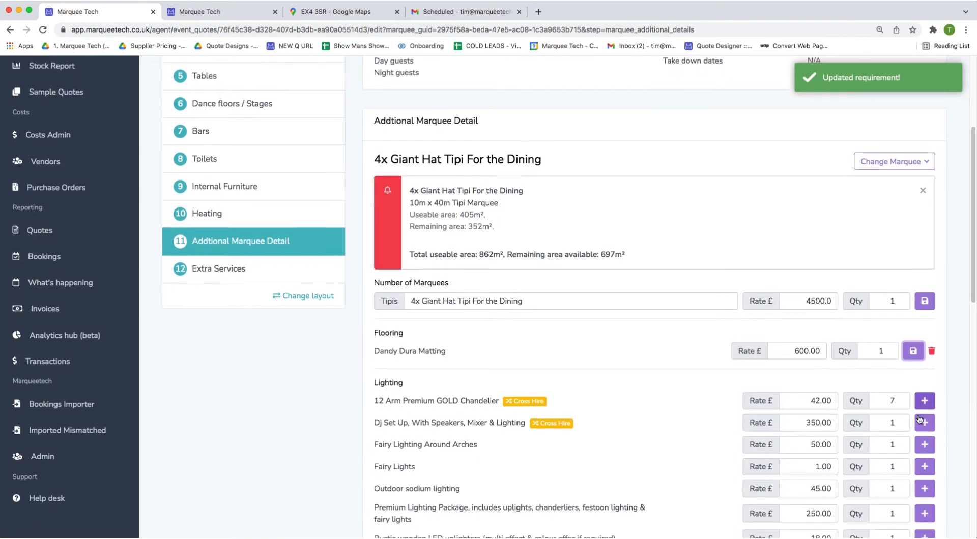
left_click(882, 336)
type("2")
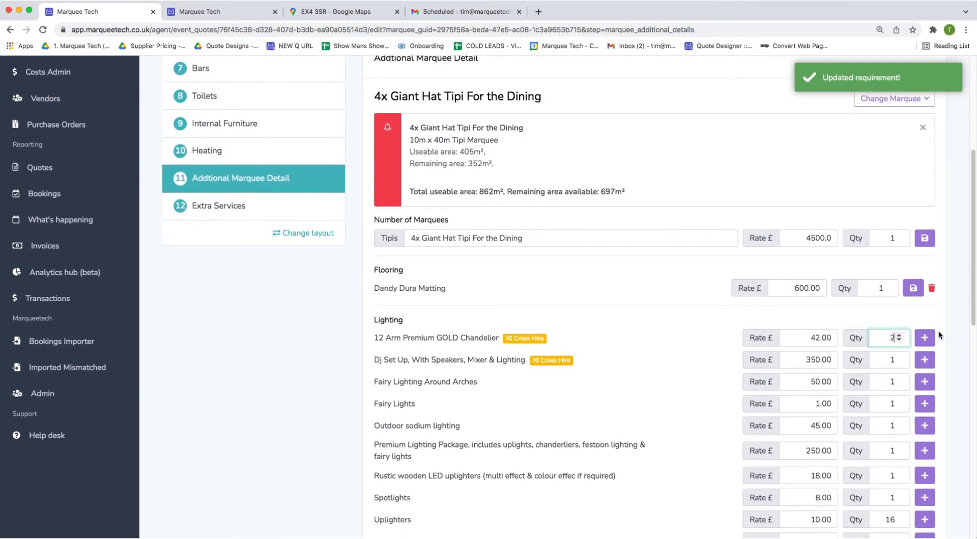
left_click(924, 338)
scroll(843, 328, "up", 1)
scroll(842, 324, "up", 2)
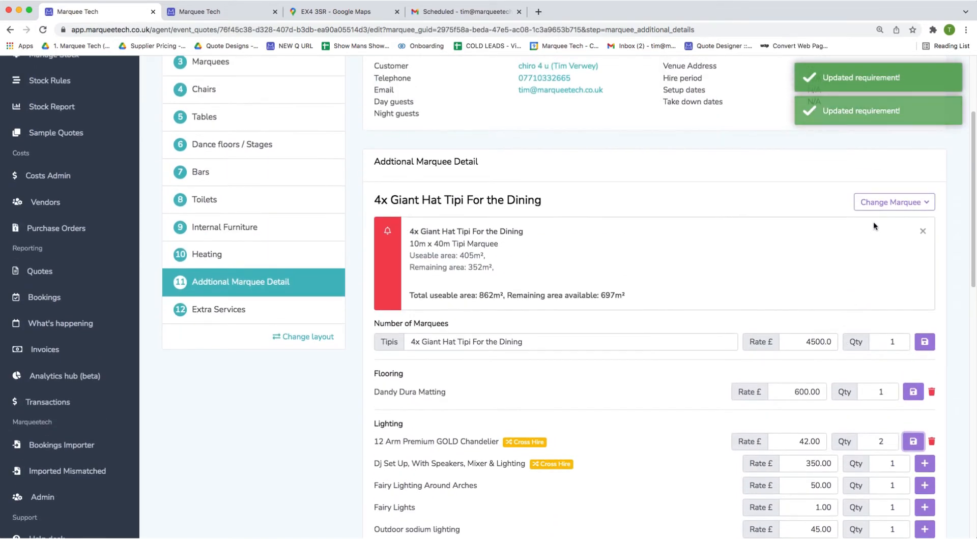
Give Entrance Ticket Black Start Cloth, Brand New Carpet and one additional bay (20m x 25m).
left_click(888, 203)
left_click(841, 245)
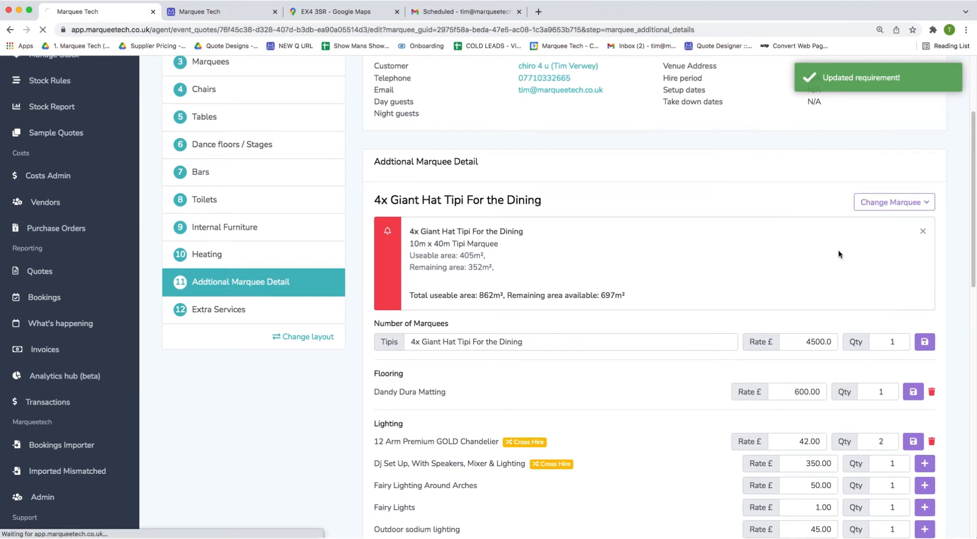
scroll(773, 394, "down", 6)
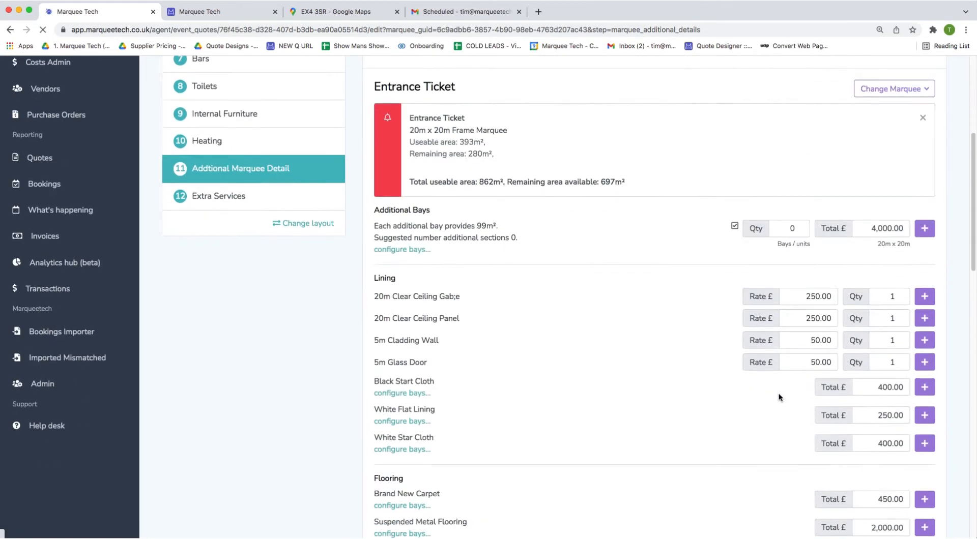
left_click(924, 387)
left_click(921, 423)
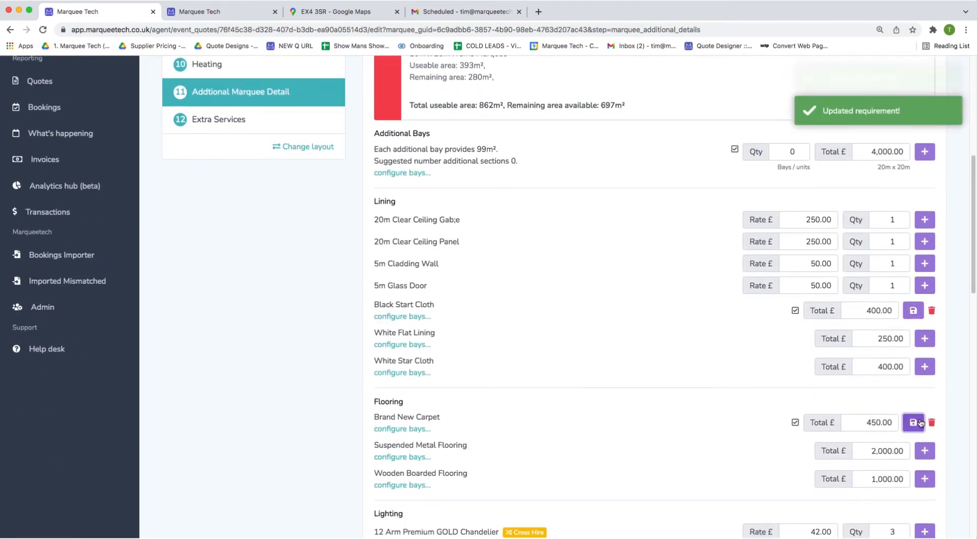
scroll(885, 397, "up", 3)
left_click(799, 229)
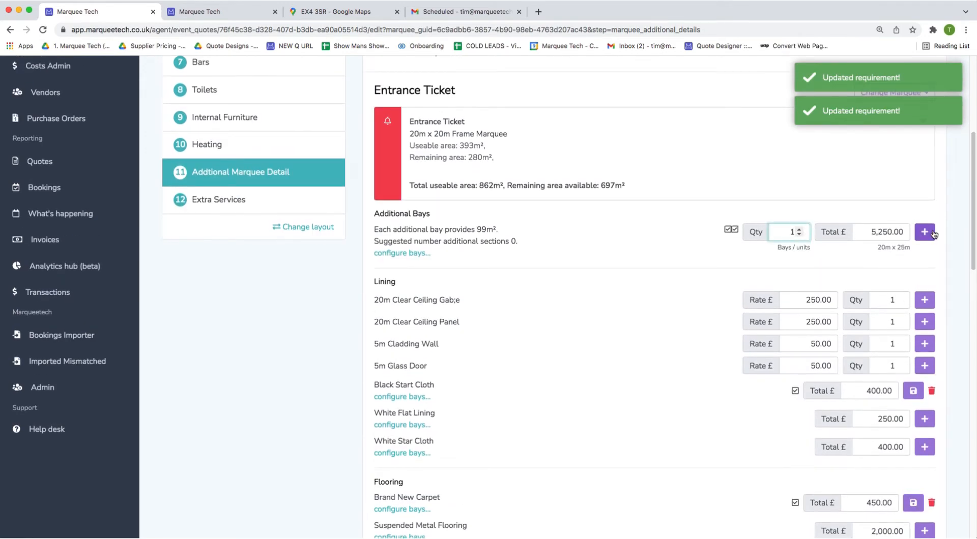
left_click(925, 232)
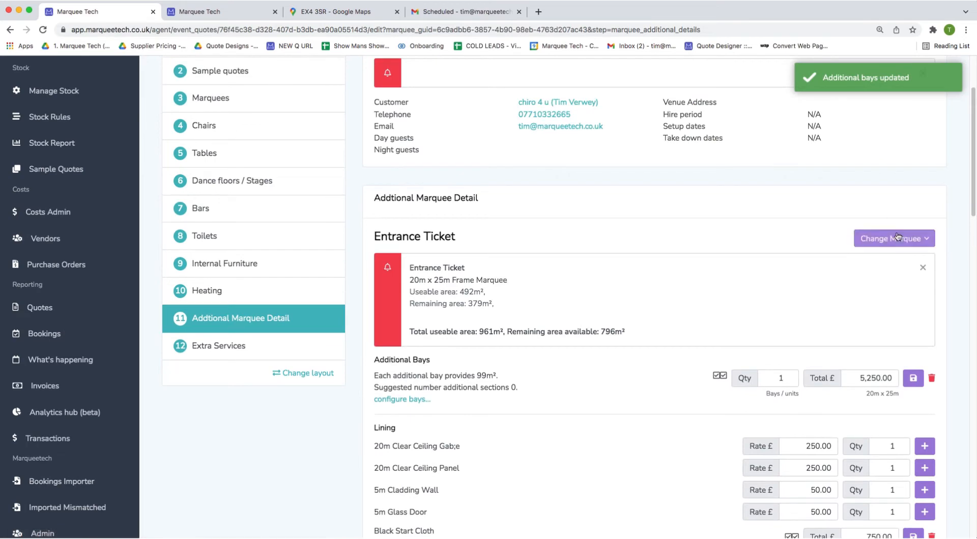
left_click(894, 239)
left_click(815, 294)
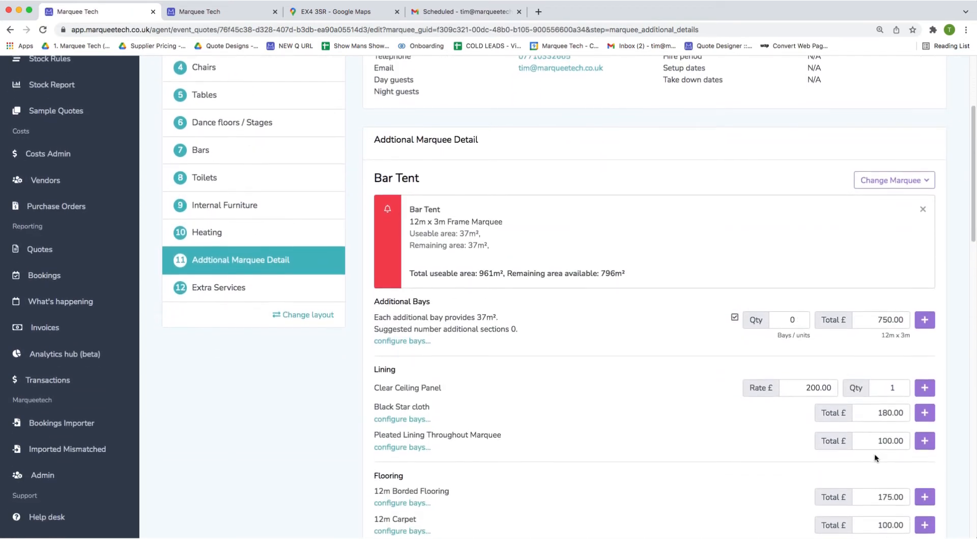
Add Pleated Lining Throughout Marquee and 12m Borded Flooring to the Bar Tent.
left_click(924, 441)
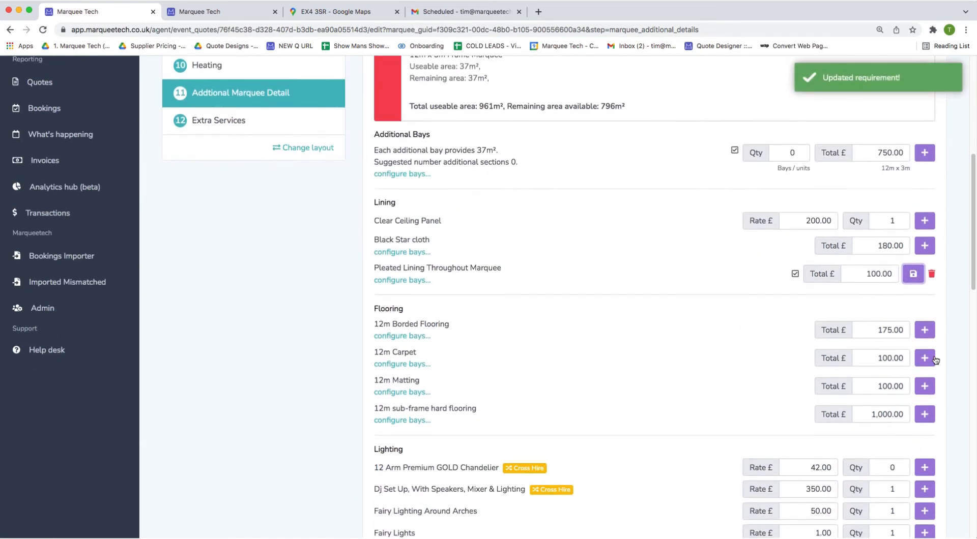
left_click(924, 331)
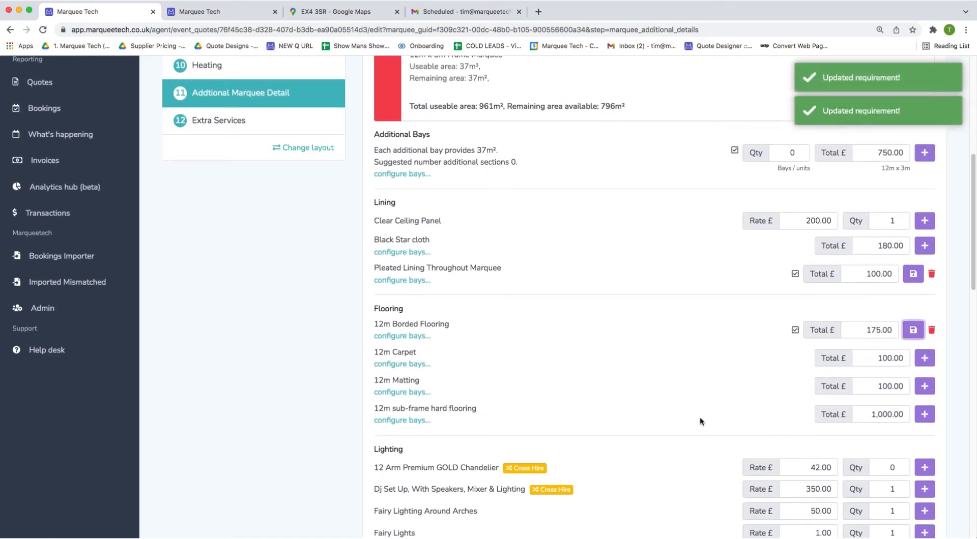
scroll(699, 422, "down", 1)
scroll(768, 392, "up", 5)
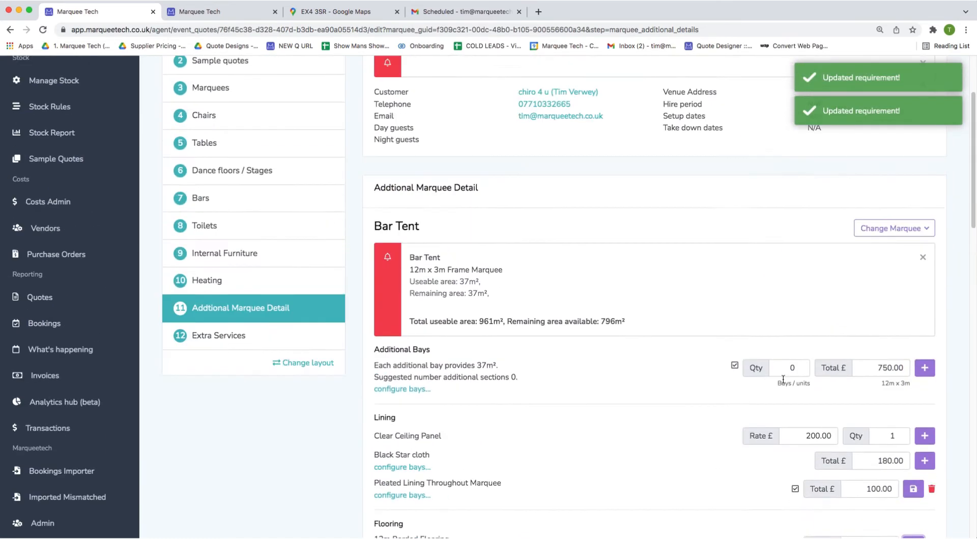
Give the Foot Tent five additional bays (9m x 18m) and carpet flooring, then skip to the quote.
left_click(889, 255)
left_click(824, 327)
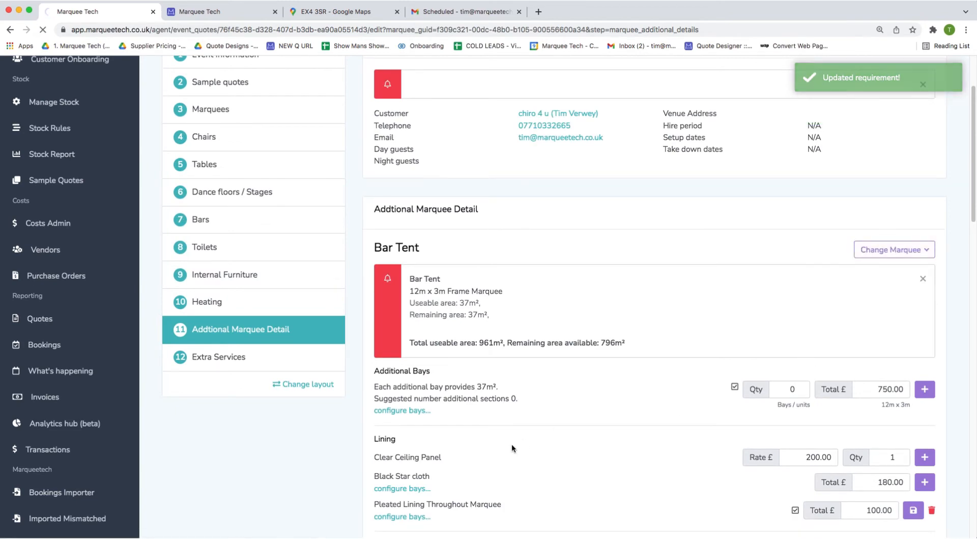
scroll(514, 381, "down", 1)
scroll(708, 383, "down", 2)
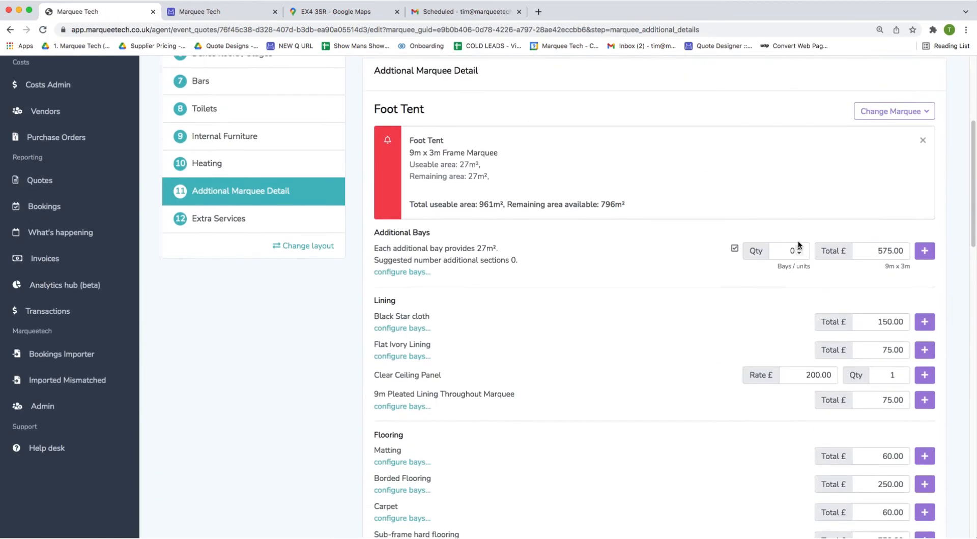
left_click(787, 246)
type("5")
left_click(924, 251)
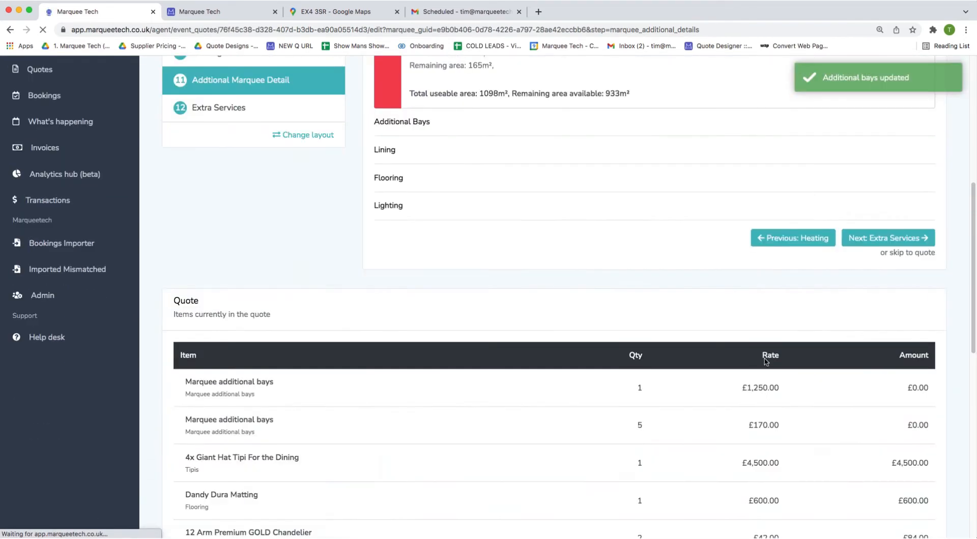
scroll(768, 362, "down", 4)
scroll(803, 350, "down", 1)
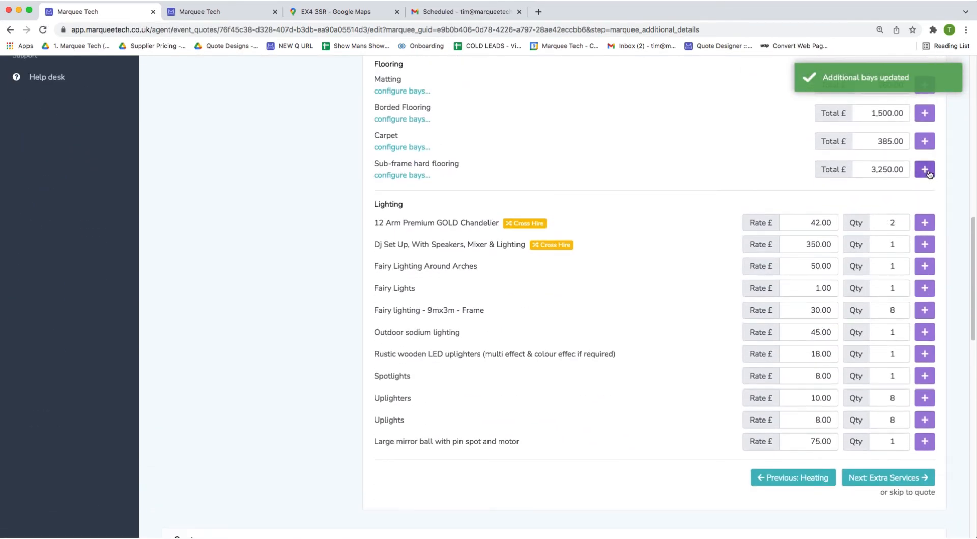
left_click(925, 141)
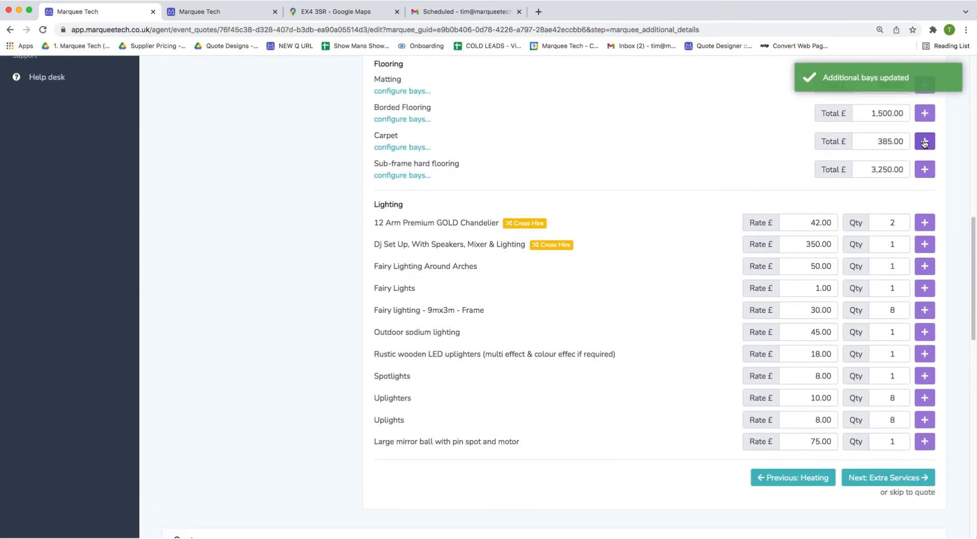
left_click(908, 492)
Add the 8ft Wooden vintage apple crate bar unit as a new stock line item.
scroll(737, 407, "down", 3)
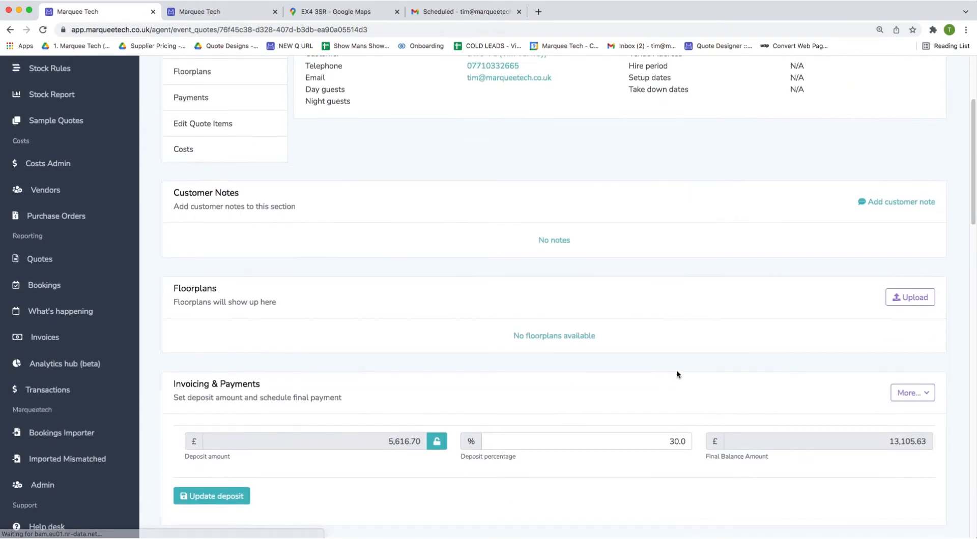
scroll(676, 371, "down", 10)
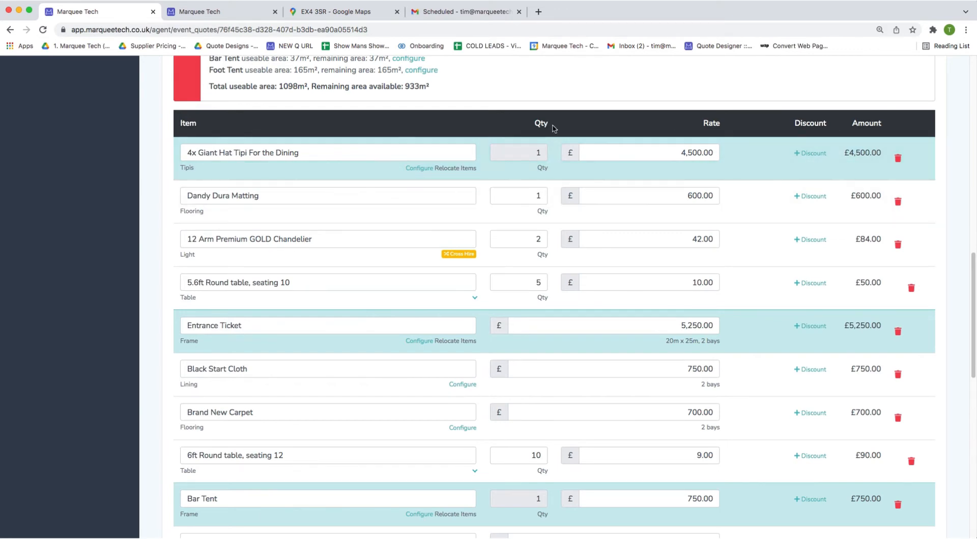
scroll(456, 417, "down", 9)
scroll(456, 417, "down", 2)
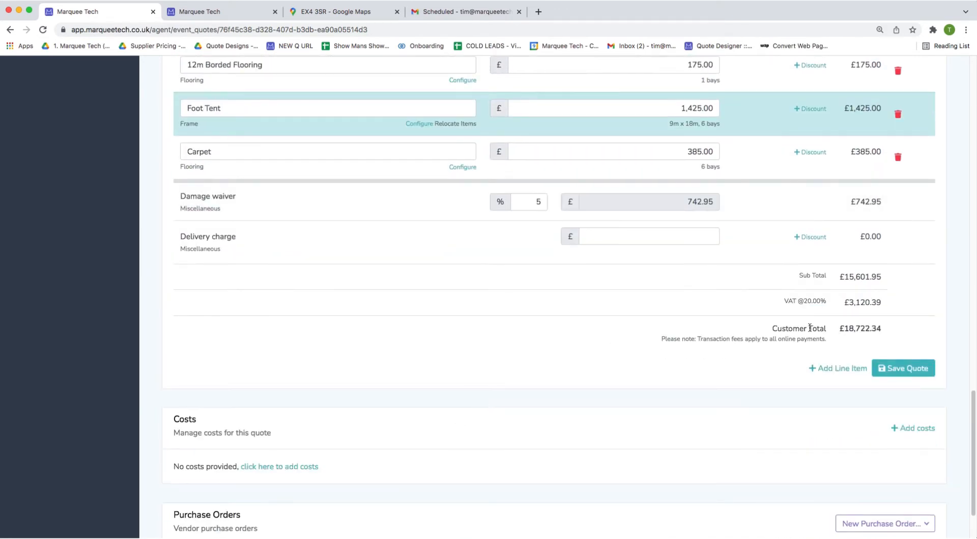
left_click(838, 368)
left_click(421, 124)
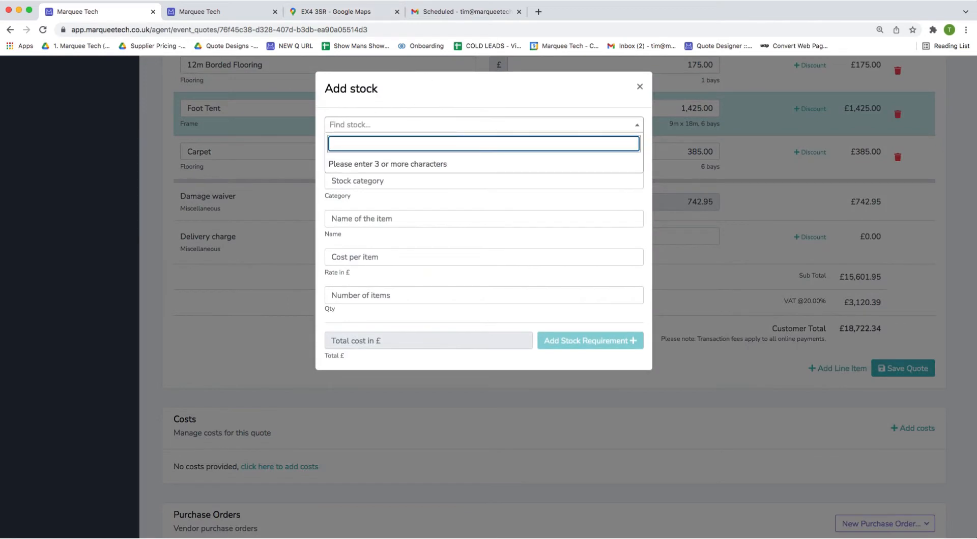
type("apple")
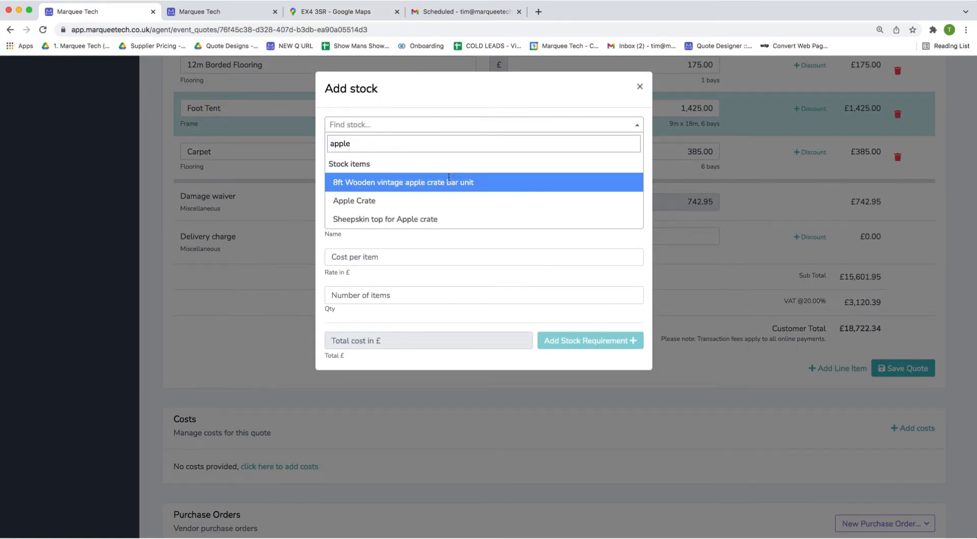
left_click(446, 181)
left_click(568, 338)
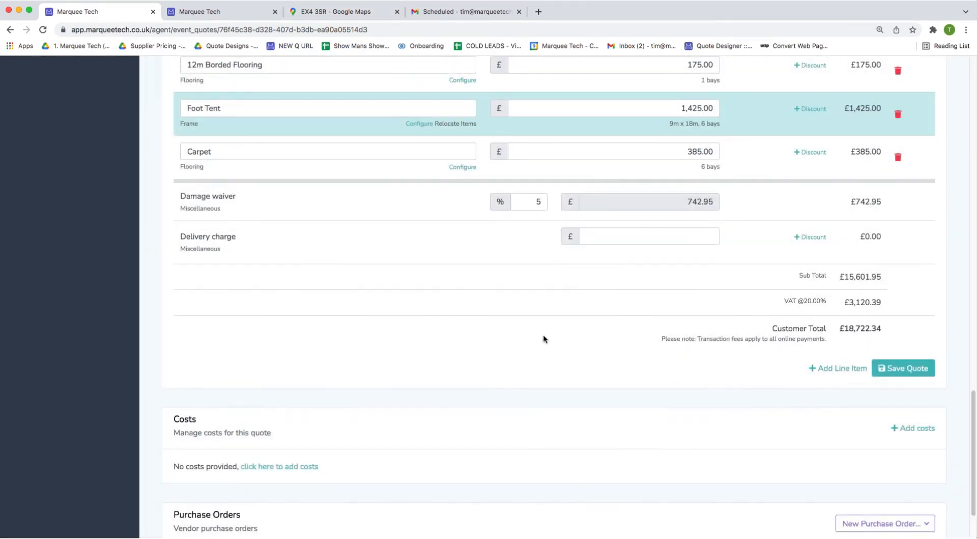
Move the £200 bar unit row up under the Bar Tent.
scroll(458, 315, "up", 3)
left_click_drag(372, 351, 340, 135)
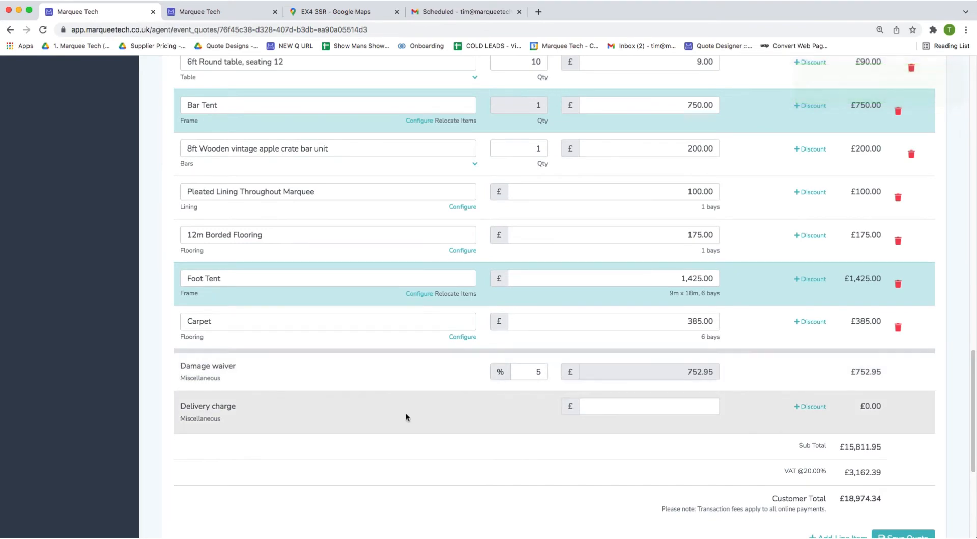
scroll(404, 417, "up", 15)
scroll(405, 423, "up", 5)
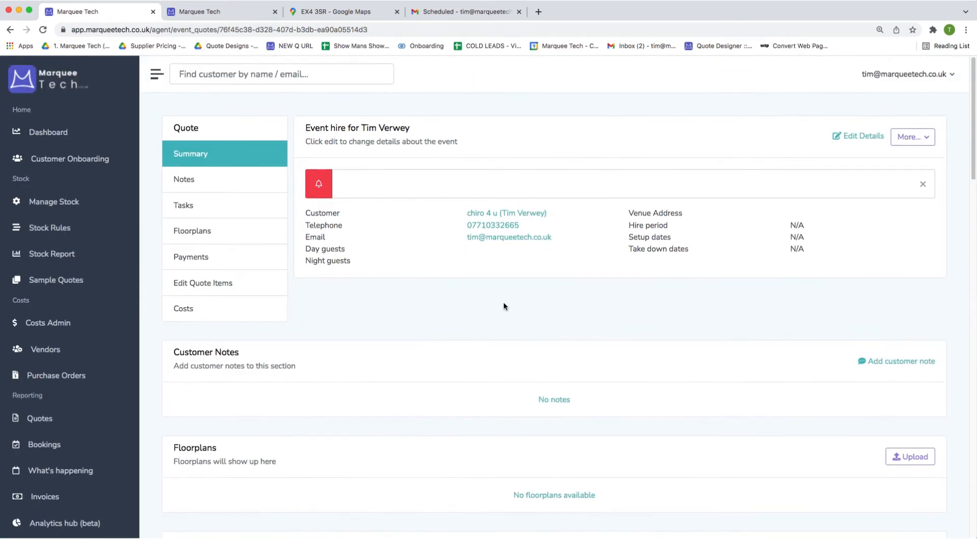
Start adding costs to the customer's 9m Wedding Marquee quote.
left_click(548, 215)
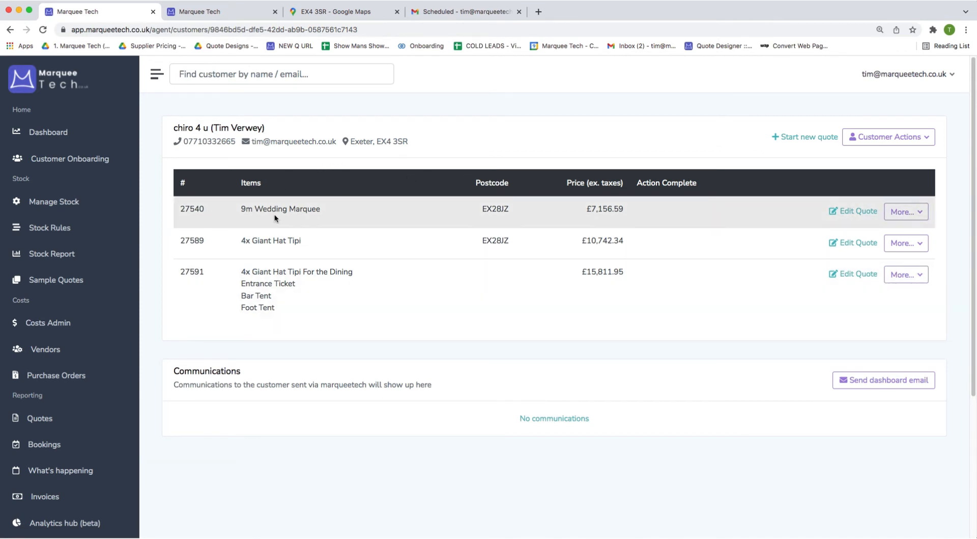
left_click(866, 210)
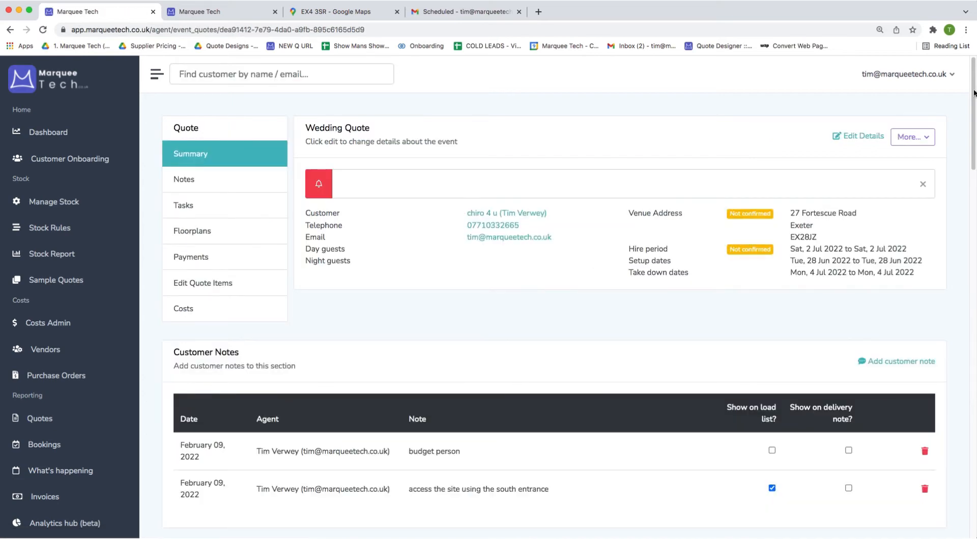
left_click_drag(974, 93, 944, 537)
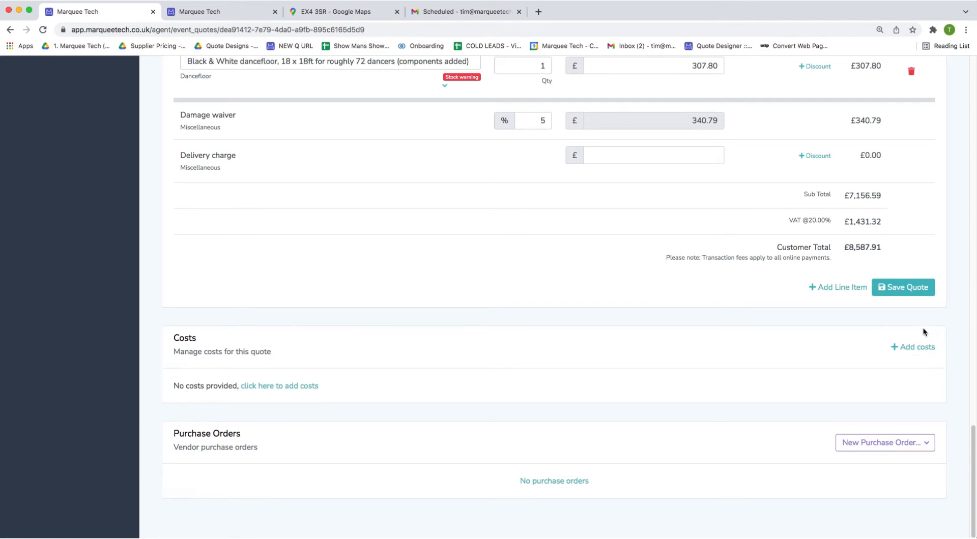
left_click(904, 349)
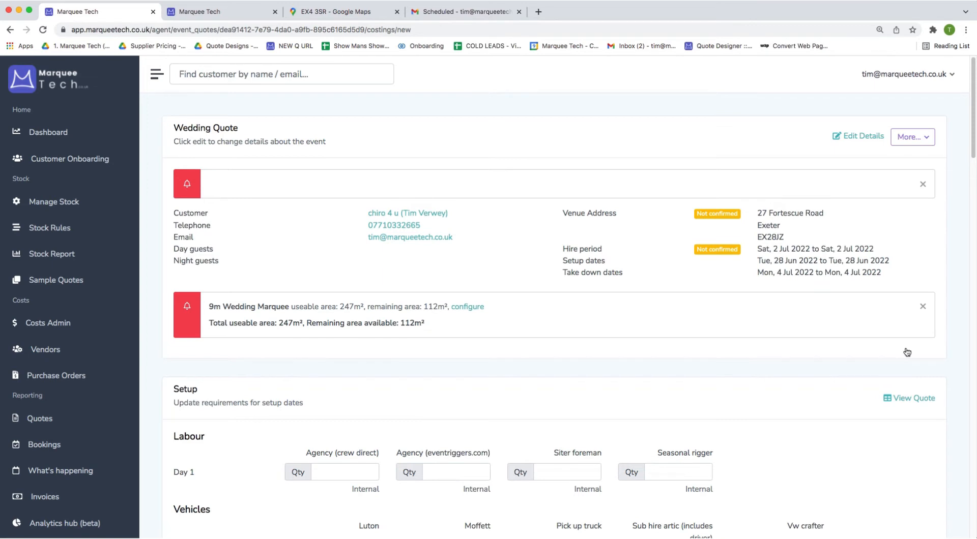
Enter setup labour: 1 Agency (crew direct), 1 Siter foreman and 1 Vw crafter.
scroll(850, 363, "down", 3)
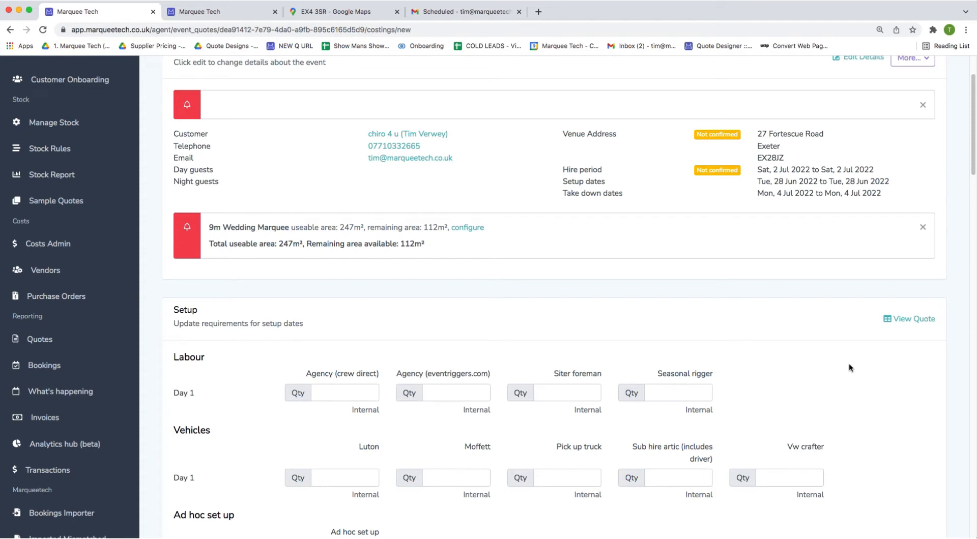
scroll(848, 363, "down", 4)
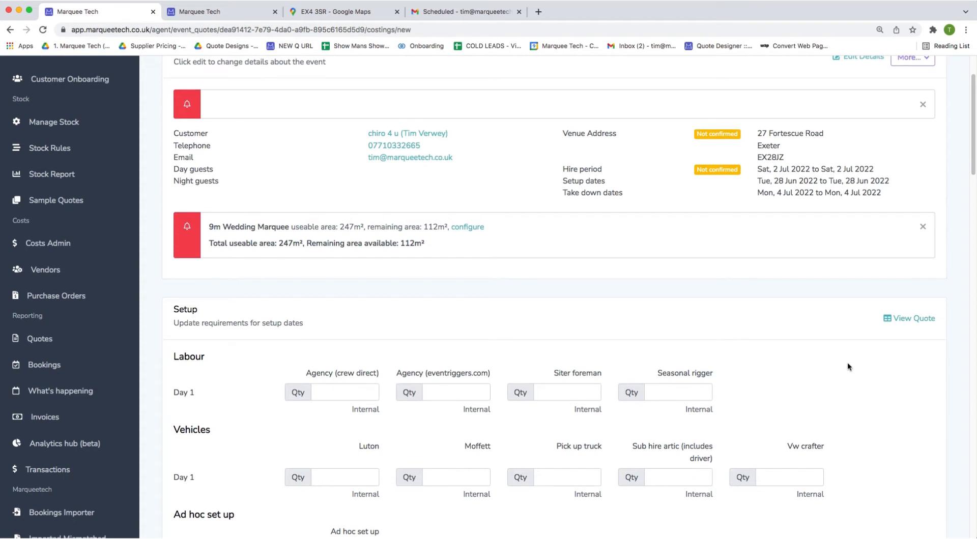
left_click(652, 290)
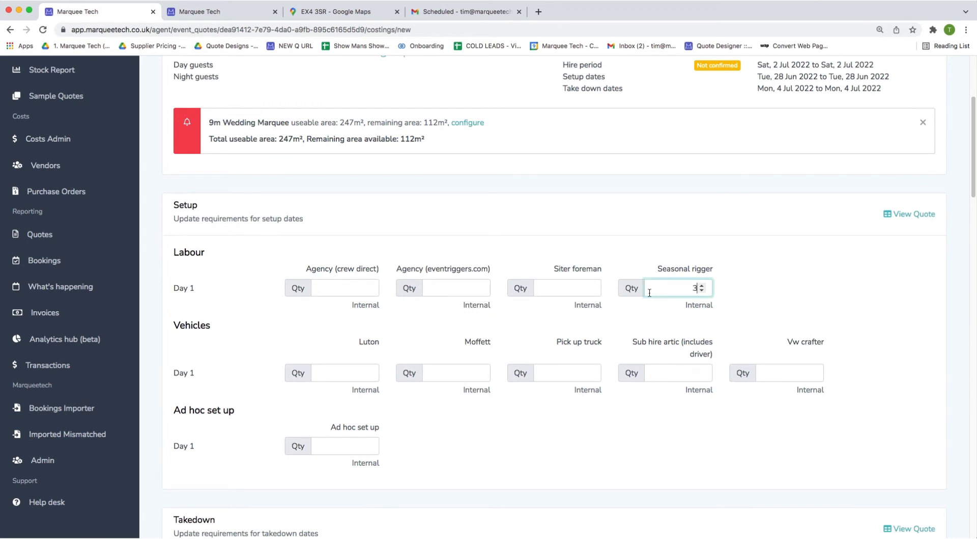
left_click(331, 291)
type("1")
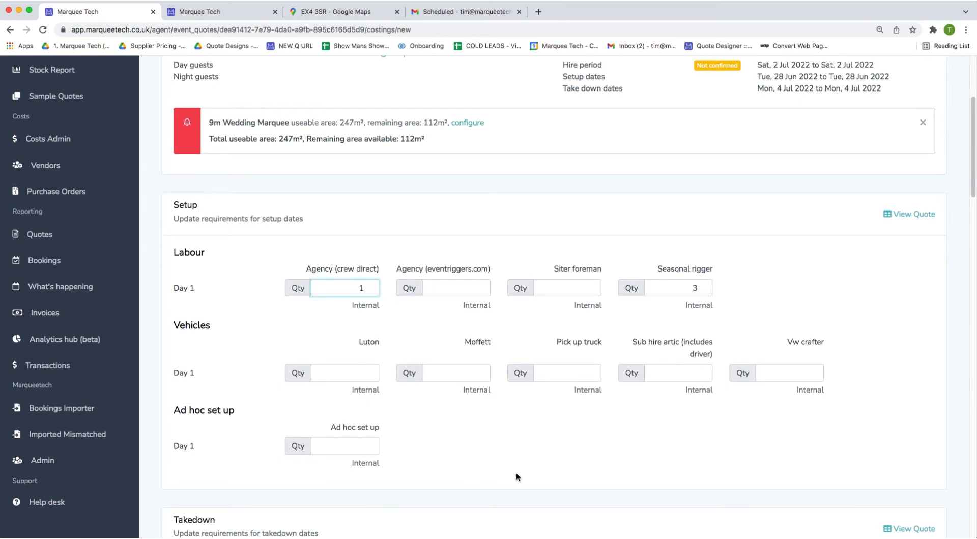
left_click(564, 288)
type("1")
left_click(773, 374)
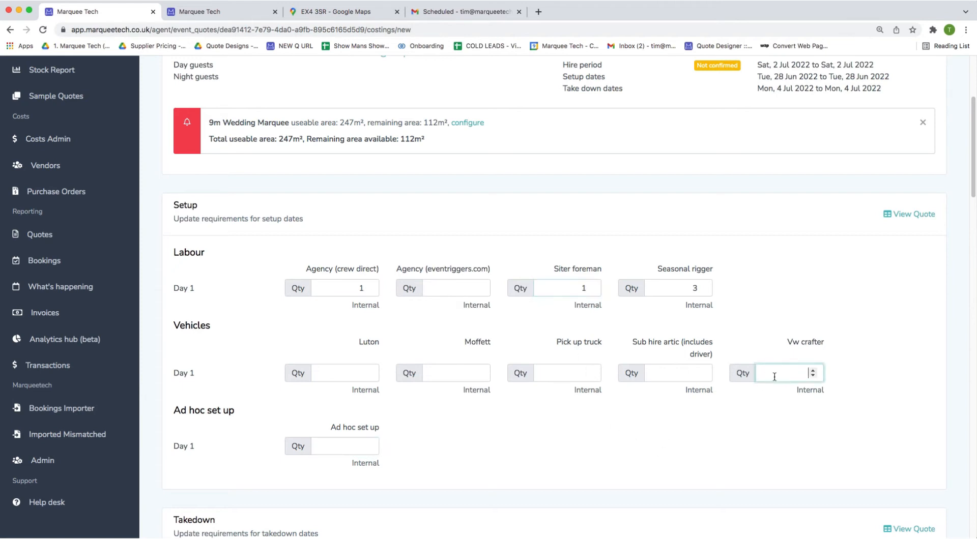
type("1")
Enter takedown labour: 1 Agency (crew direct), 1 Siter foreman, plus the Vw crafter quantity.
scroll(698, 440, "down", 6)
left_click(675, 277)
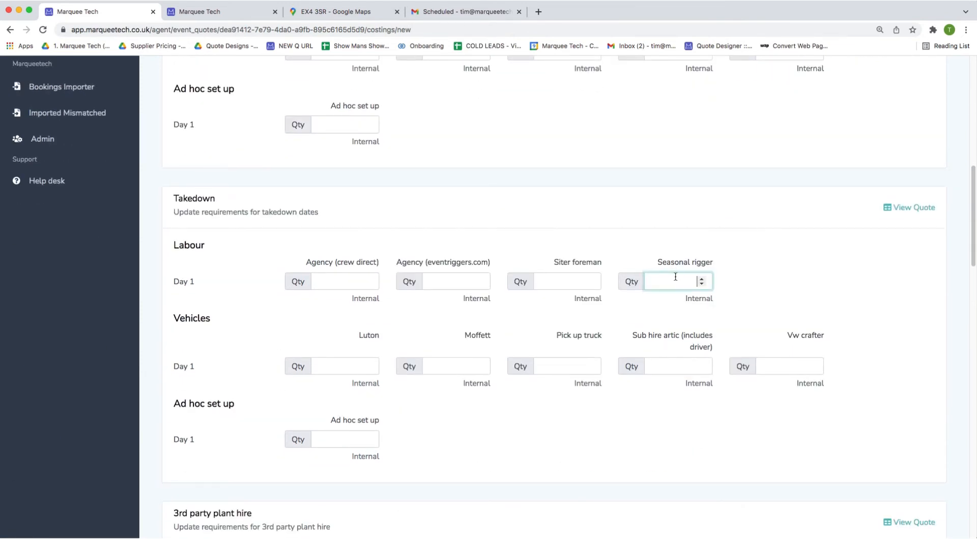
left_click(320, 282)
type("1")
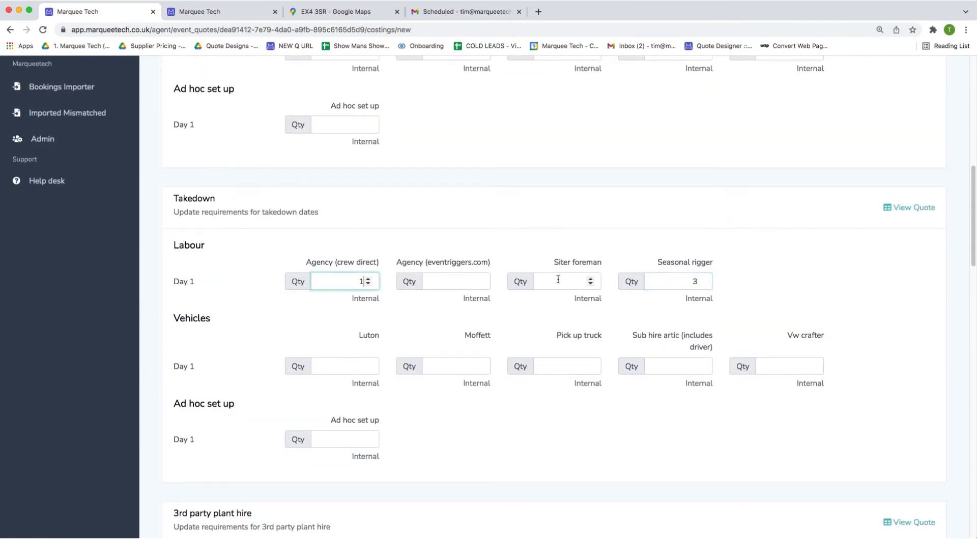
left_click(564, 282)
type("1")
left_click(798, 368)
Set one telehandler and 350 m² of carpet in the costings.
scroll(689, 451, "down", 7)
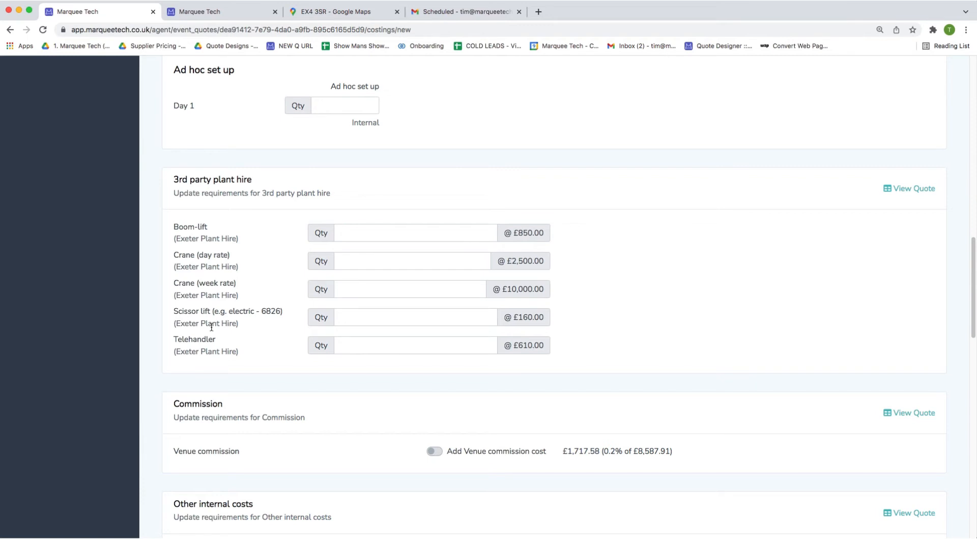
left_click(393, 349)
type("1")
scroll(277, 286, "down", 3)
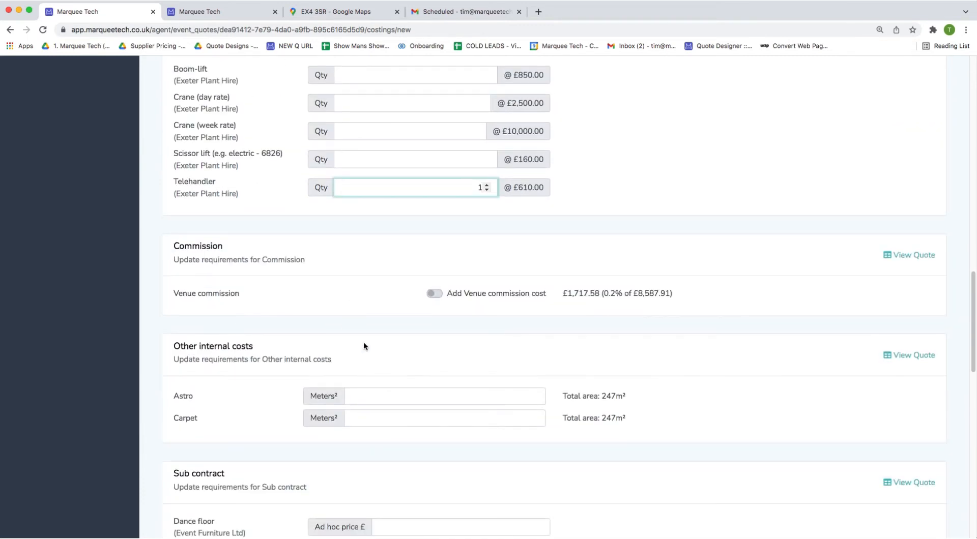
scroll(391, 270, "down", 3)
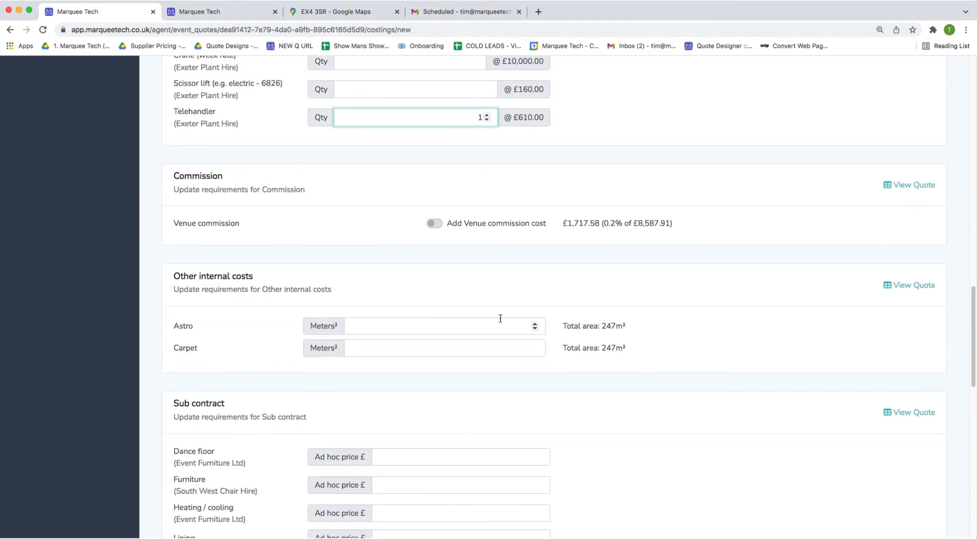
scroll(308, 304, "down", 1)
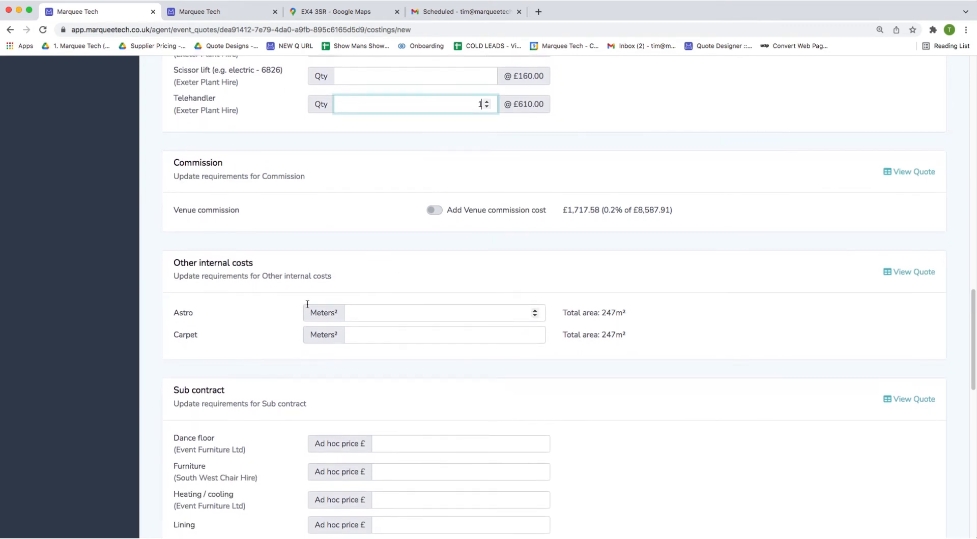
left_click(473, 336)
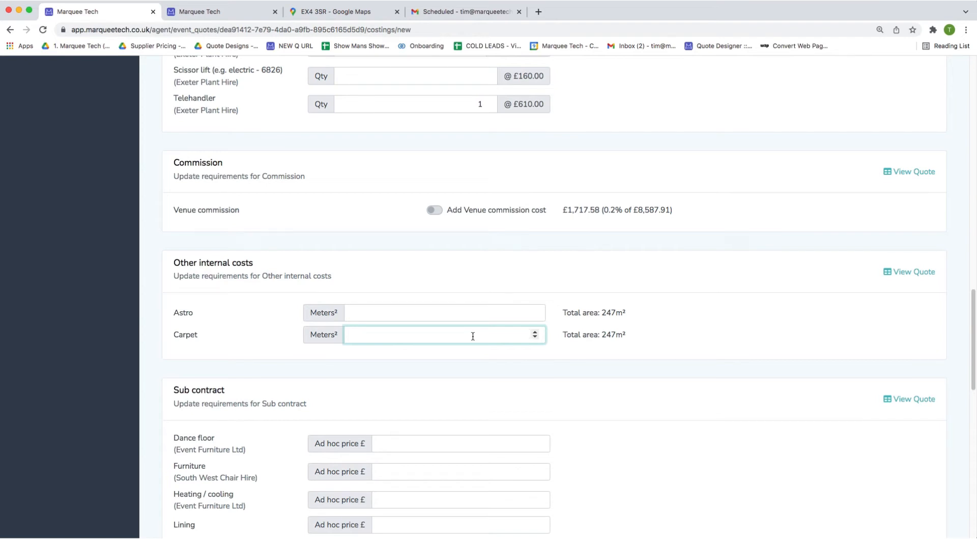
type("247")
key("BackSpace")
key("BackSpace")
key("BackSpace")
type("350")
left_click(485, 364)
scroll(240, 508, "down", 3)
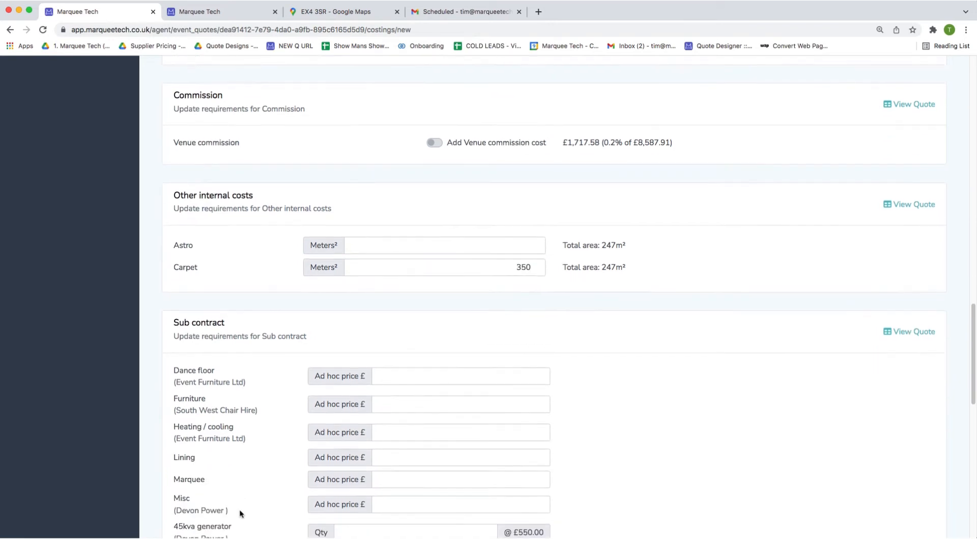
scroll(305, 481, "up", 3)
scroll(154, 357, "down", 3)
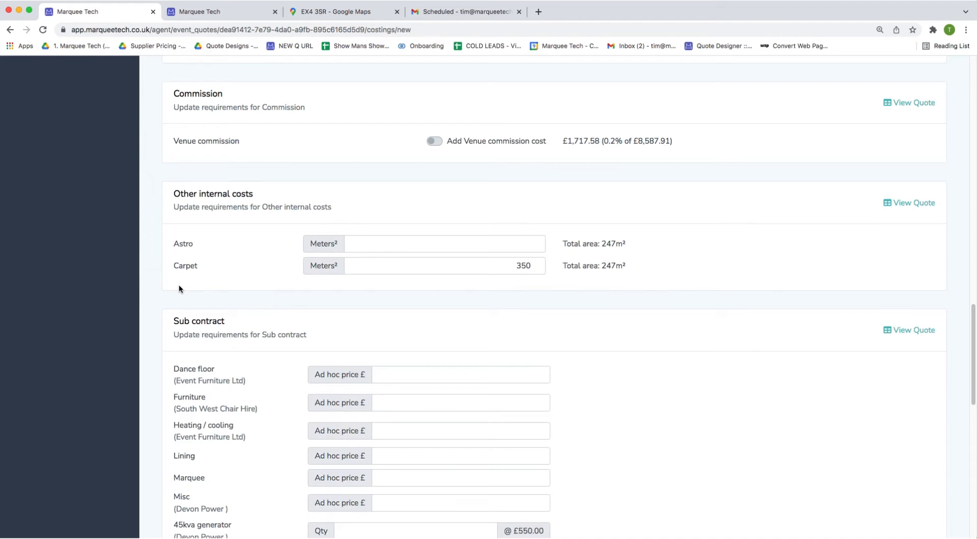
scroll(199, 305, "down", 4)
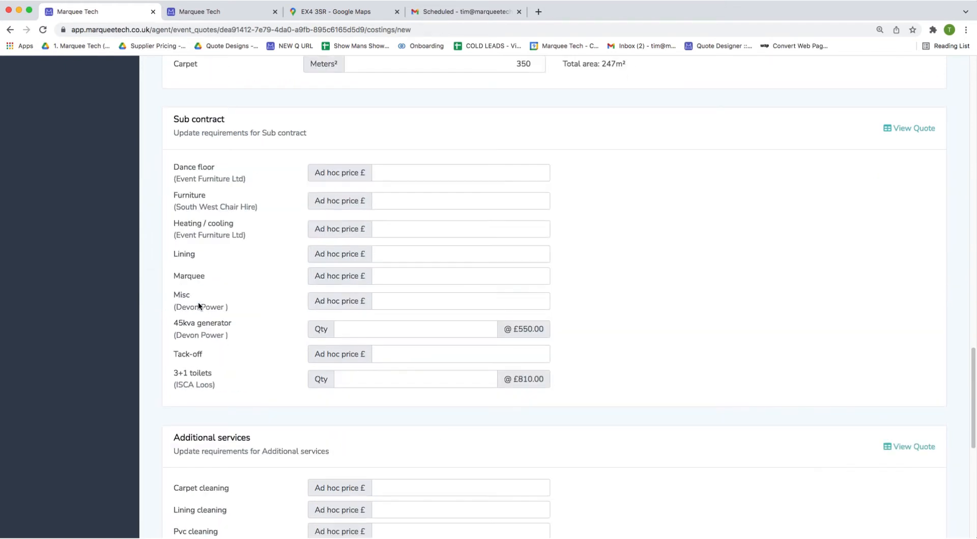
Enter one 45kva generator, £150 heating/cooling and £175 dance floor prices, then save the costing.
left_click(363, 327)
type("1")
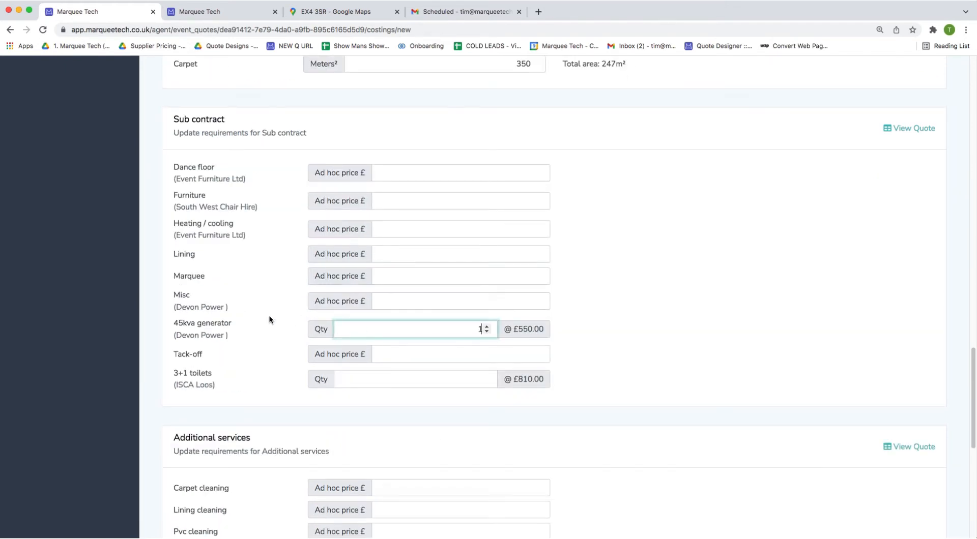
triple_click(213, 335)
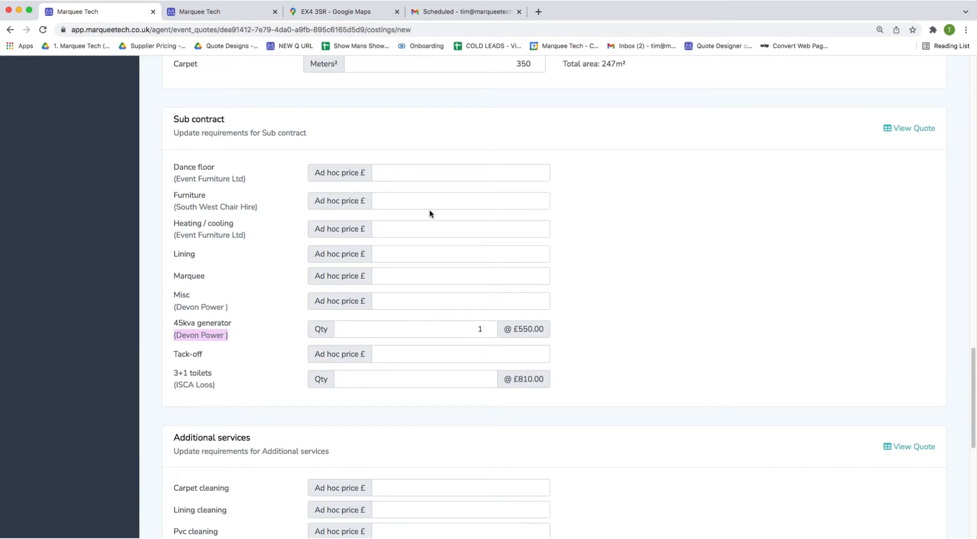
left_click(457, 231)
type("150")
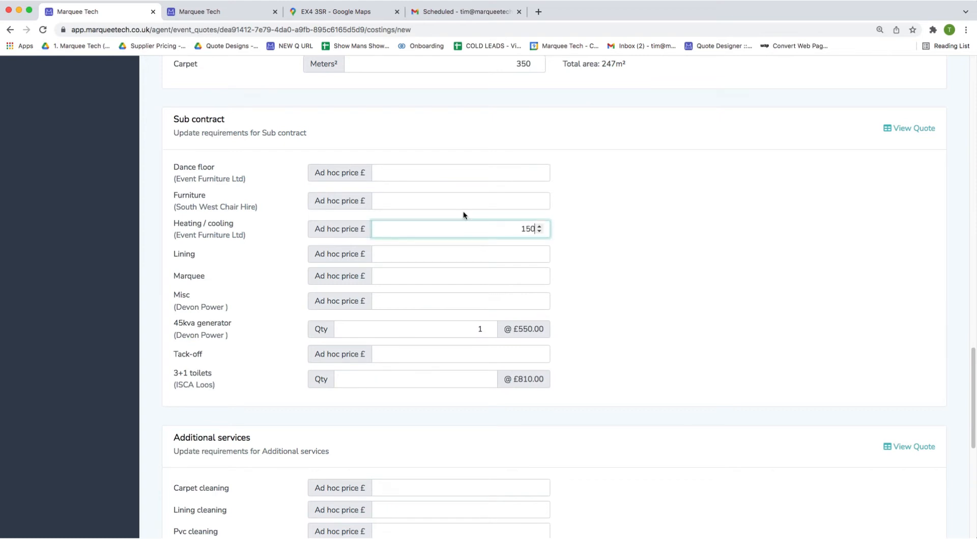
left_click(455, 171)
type("175")
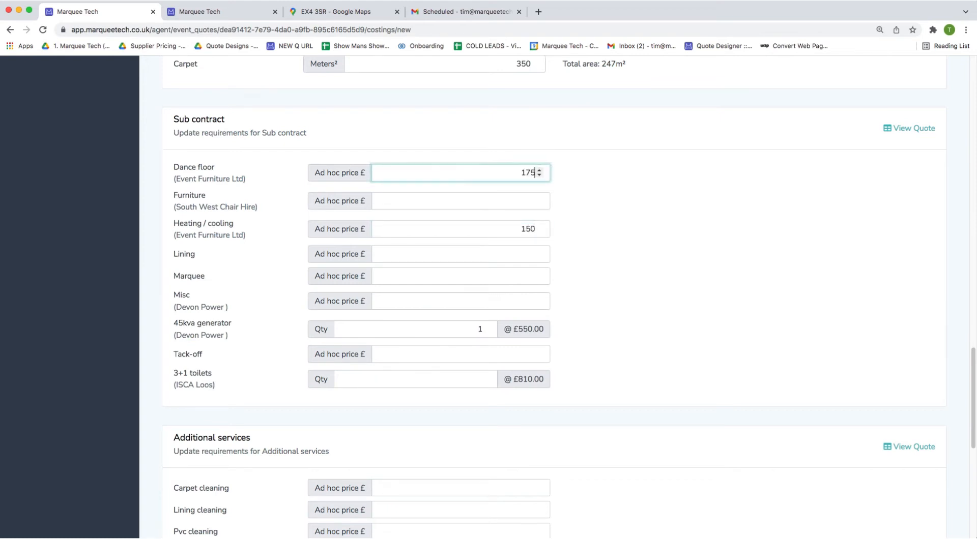
left_click(630, 251)
scroll(455, 442, "down", 8)
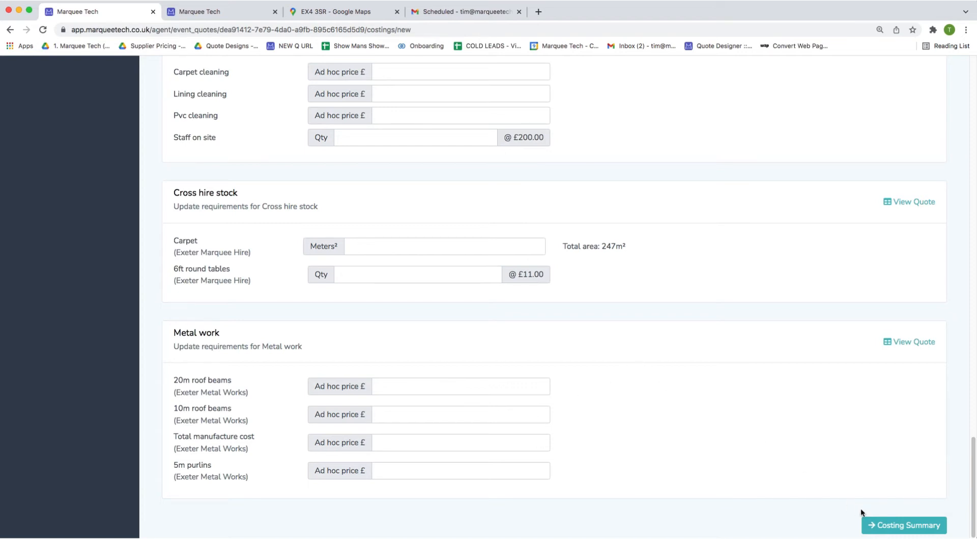
left_click(890, 529)
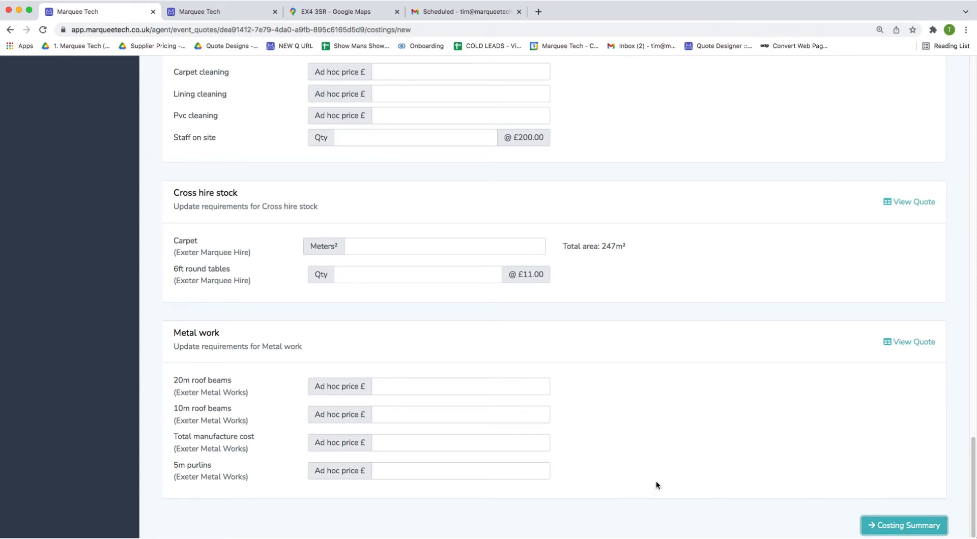
scroll(772, 433, "down", 2)
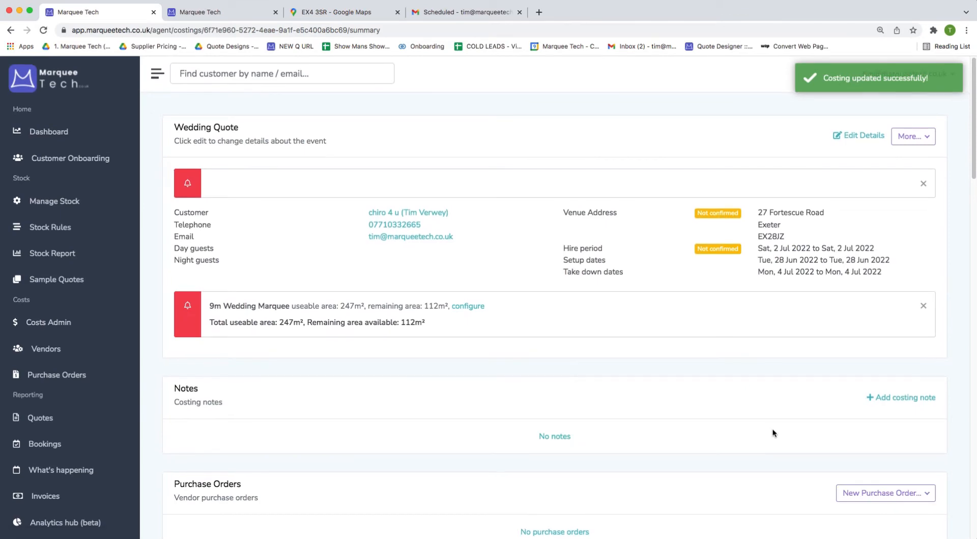
Open the wedding quote and review costs of £4,383.70 and £2,772.89 (32%) predicted profit.
scroll(771, 429, "down", 20)
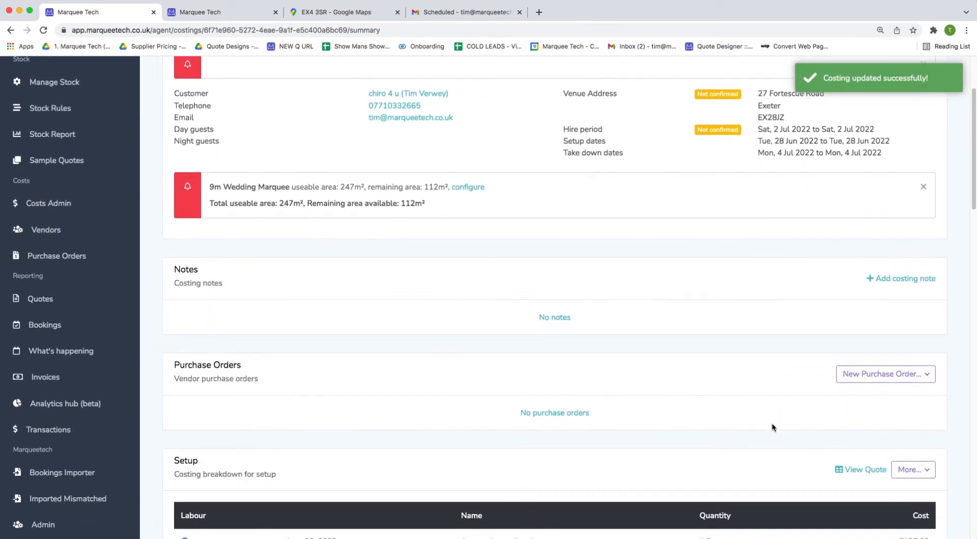
scroll(772, 425, "up", 10)
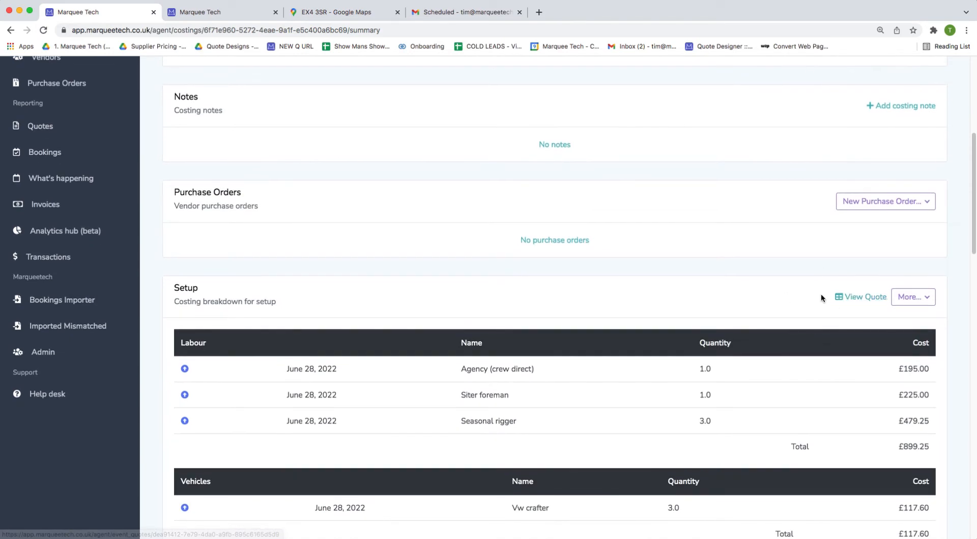
left_click(857, 298)
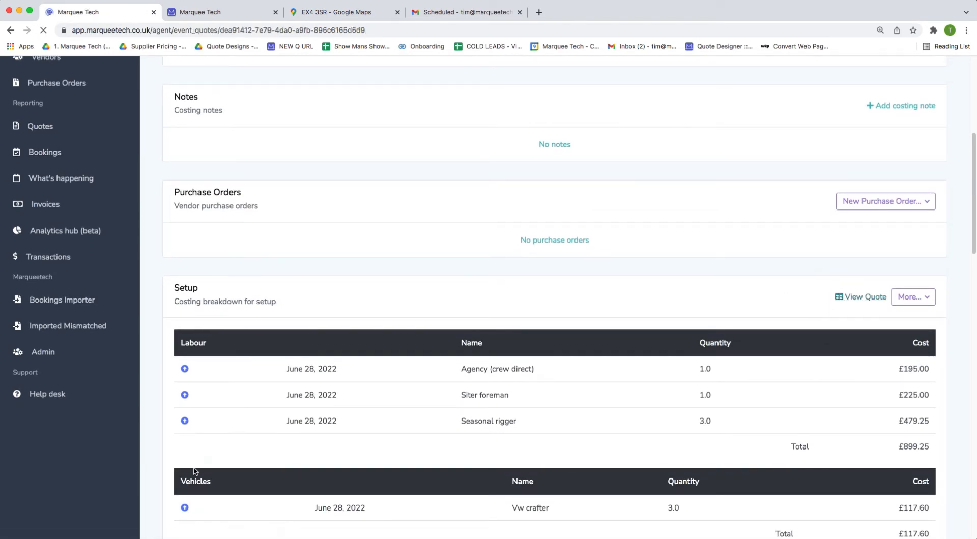
scroll(337, 443, "down", 15)
scroll(337, 441, "down", 20)
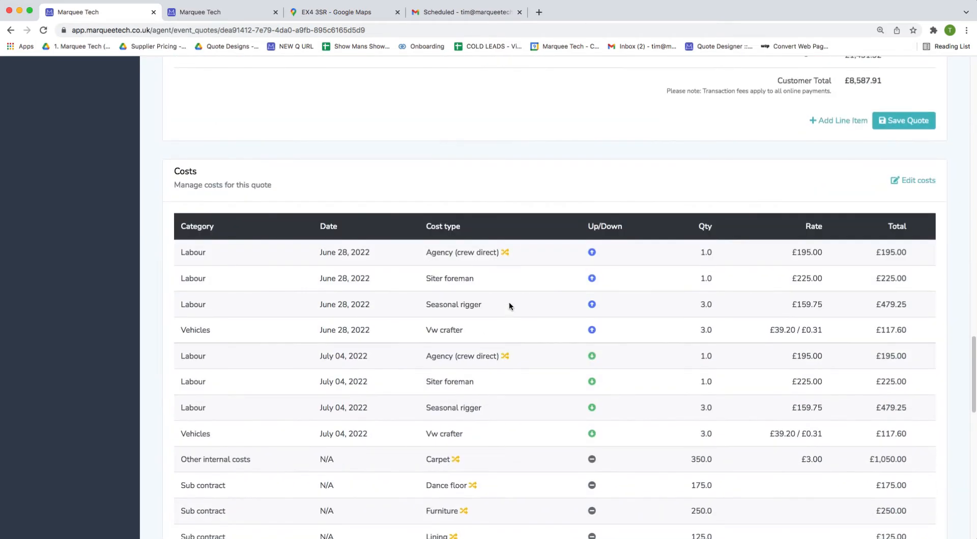
scroll(559, 397, "down", 3)
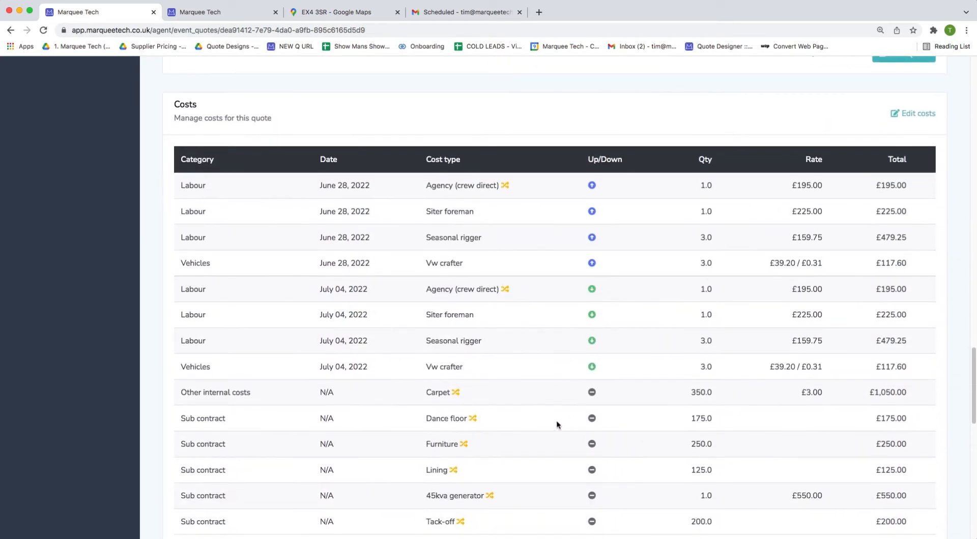
scroll(549, 426, "down", 7)
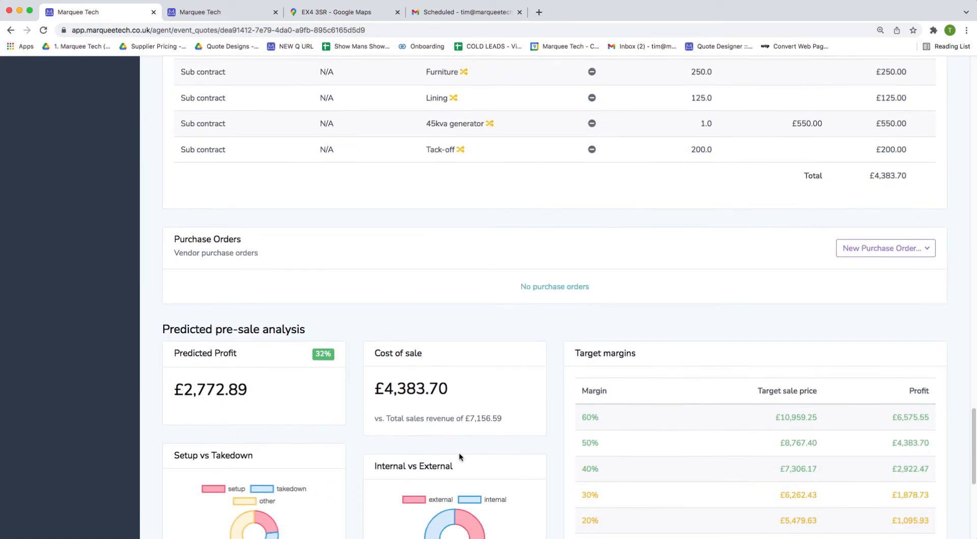
scroll(445, 446, "down", 1)
left_click_drag(376, 263, 450, 260)
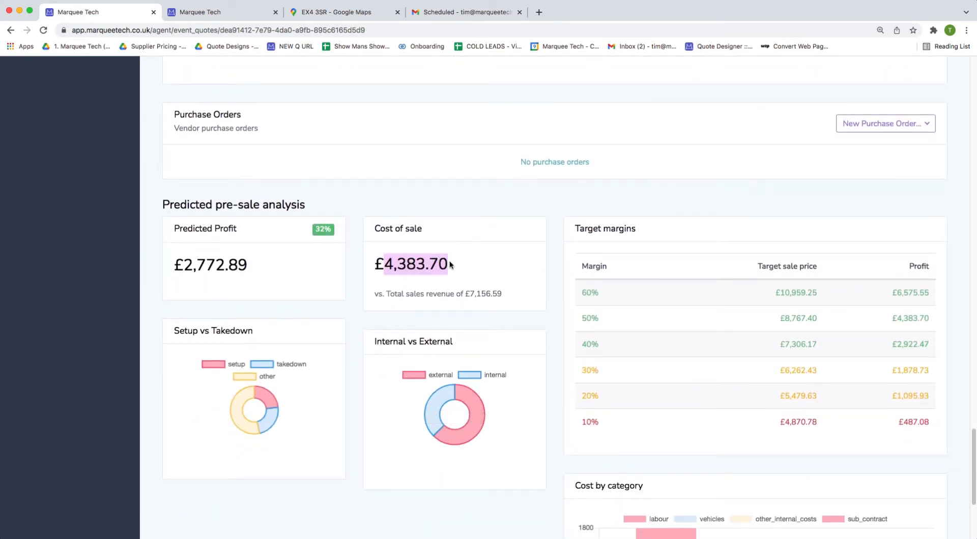
scroll(356, 295, "down", 1)
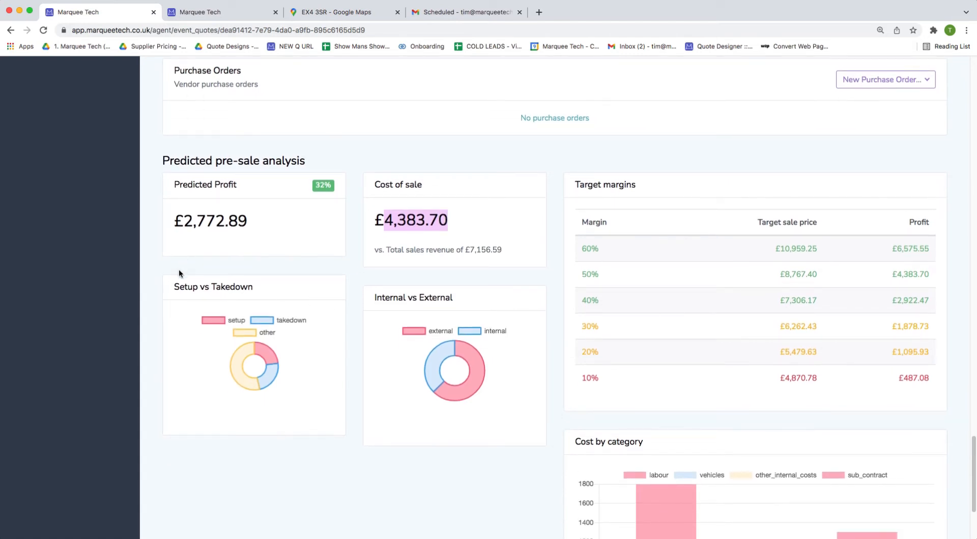
left_click(271, 233)
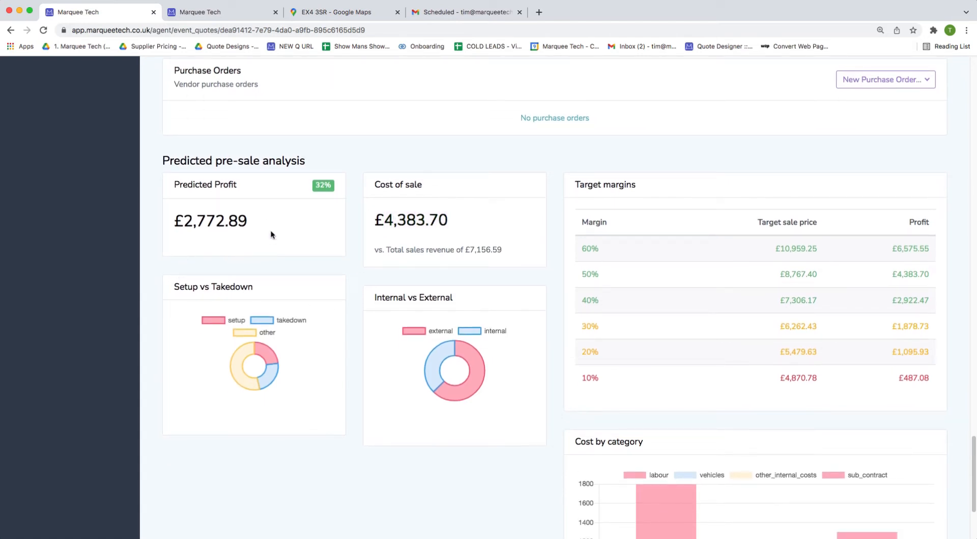
left_click_drag(257, 226, 176, 224)
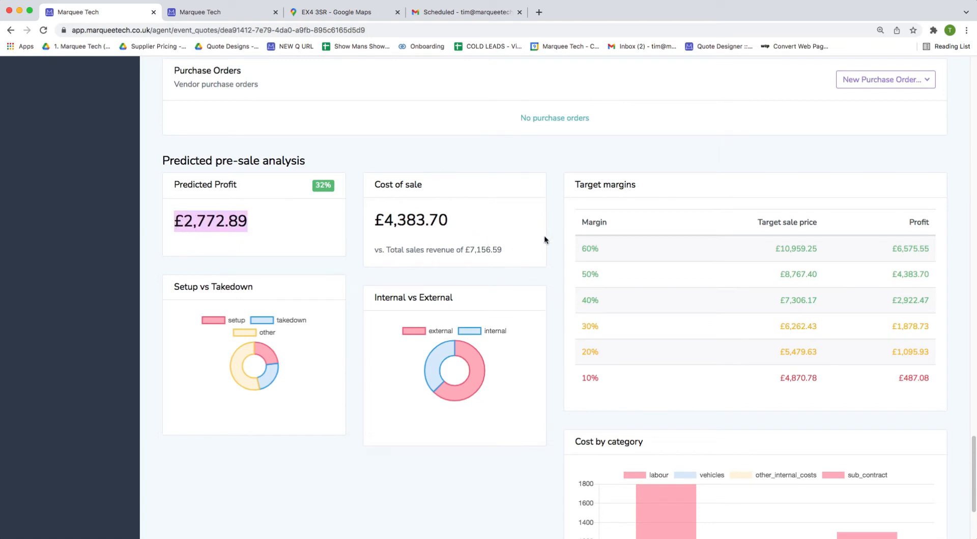
scroll(544, 235, "down", 2)
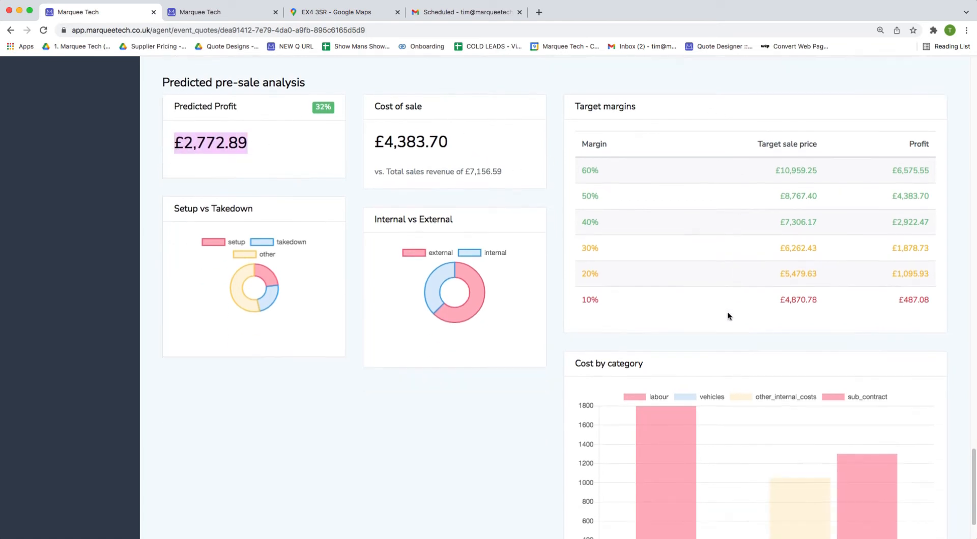
double_click(588, 306)
double_click(587, 278)
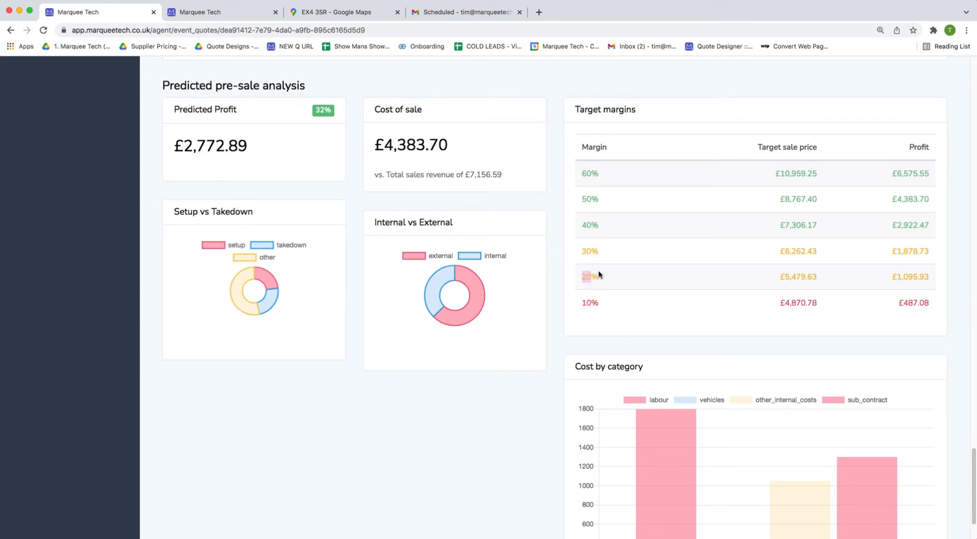
double_click(591, 253)
double_click(592, 222)
scroll(560, 321, "up", 2)
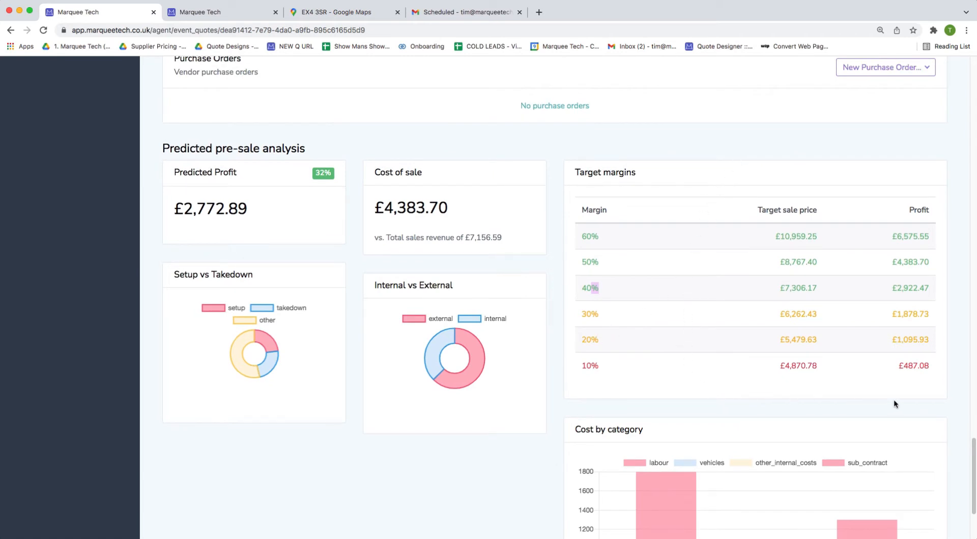
left_click(676, 293)
double_click(804, 262)
scroll(777, 319, "up", 15)
Enter a 1000 delivery charge and change the 9m Wedding Marquee rate to 2000.
scroll(727, 323, "up", 4)
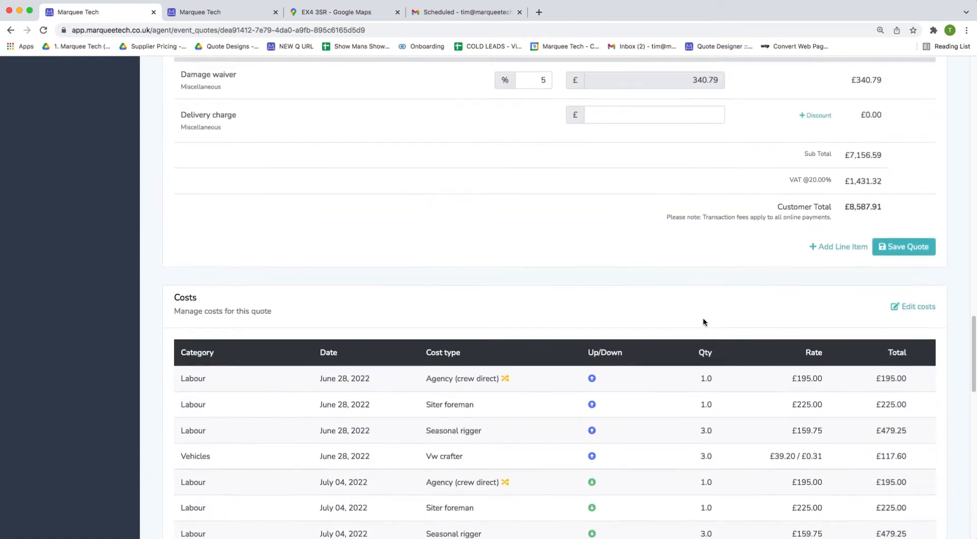
left_click(659, 198)
type("1000")
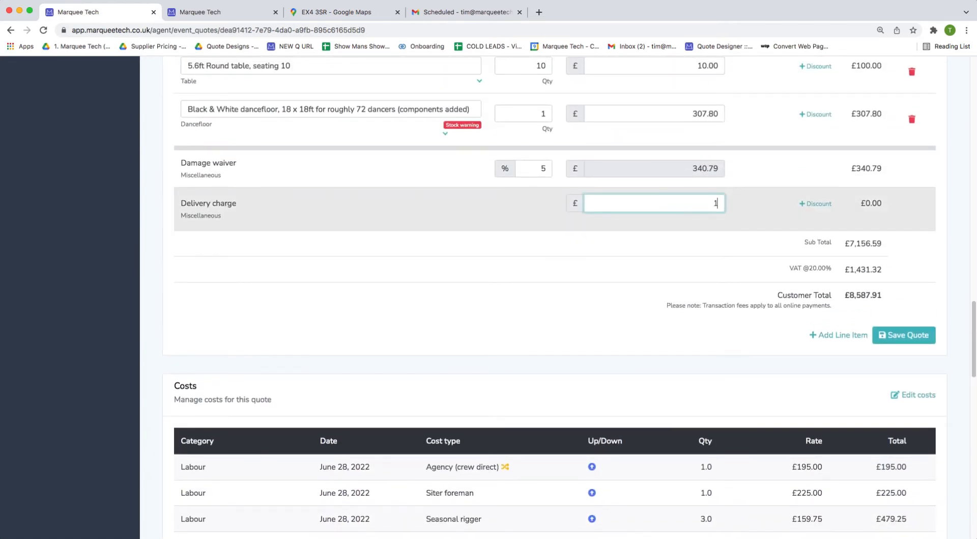
scroll(658, 217, "up", 10)
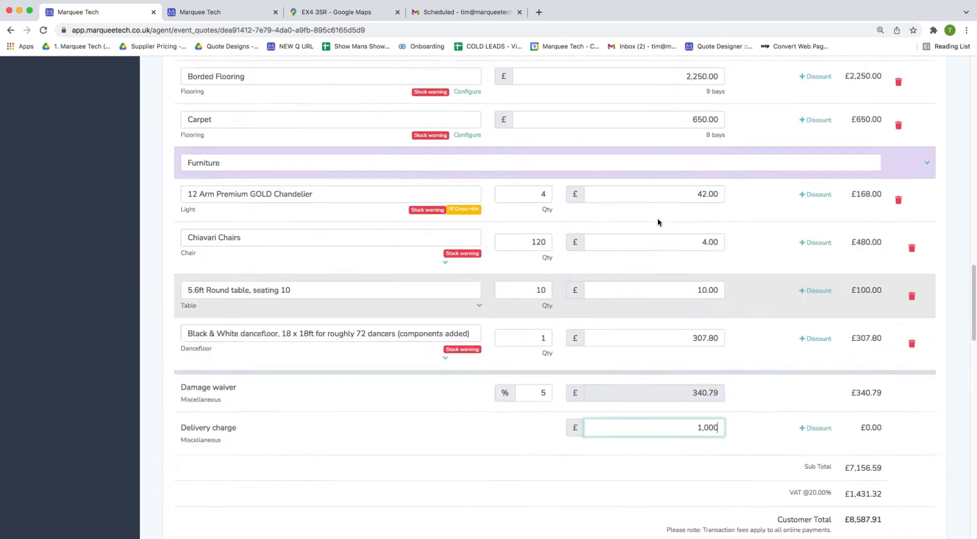
double_click(675, 131)
type("2000")
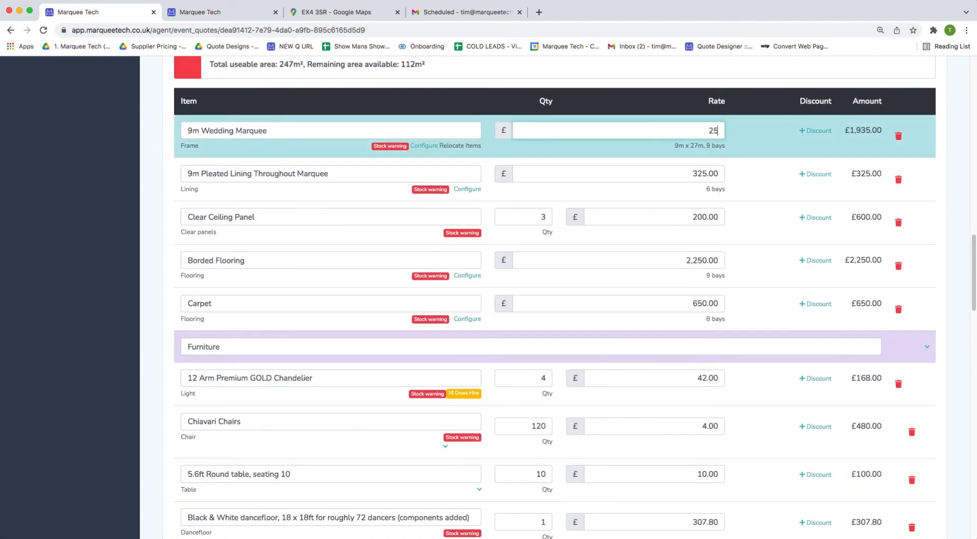
Change the delivery charge to £1,500 and save the quote, now predicting £4,866.14 profit.
scroll(681, 215, "down", 6)
scroll(681, 214, "down", 3)
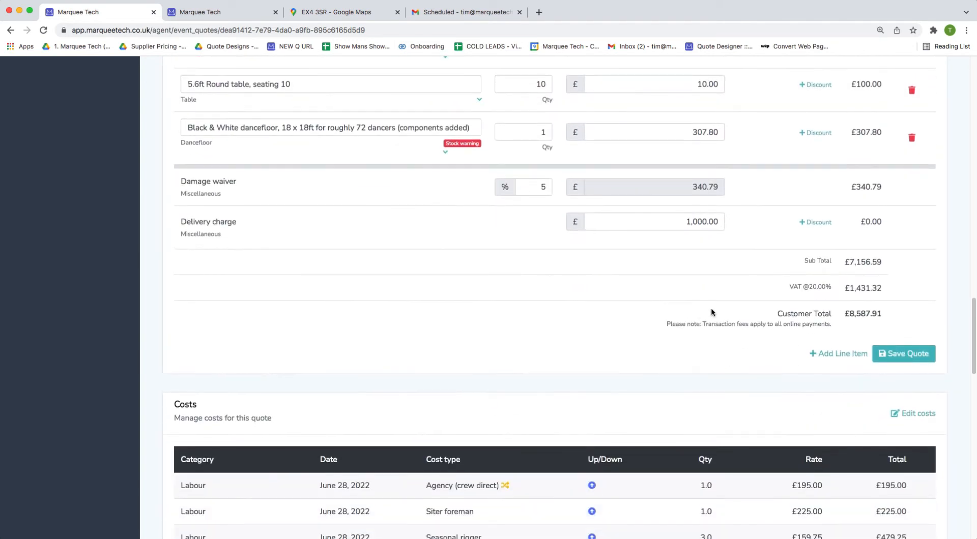
double_click(702, 221)
type("1,500")
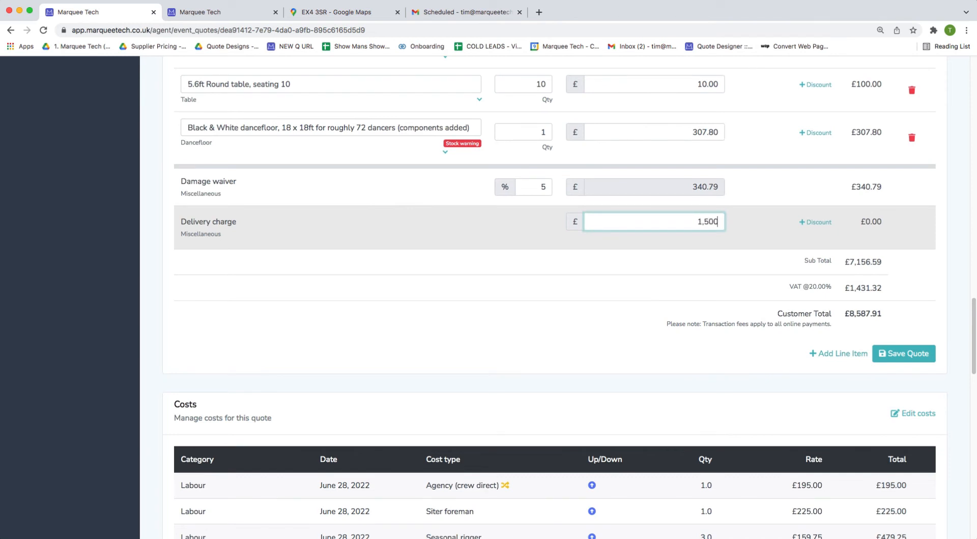
left_click(713, 279)
left_click(882, 355)
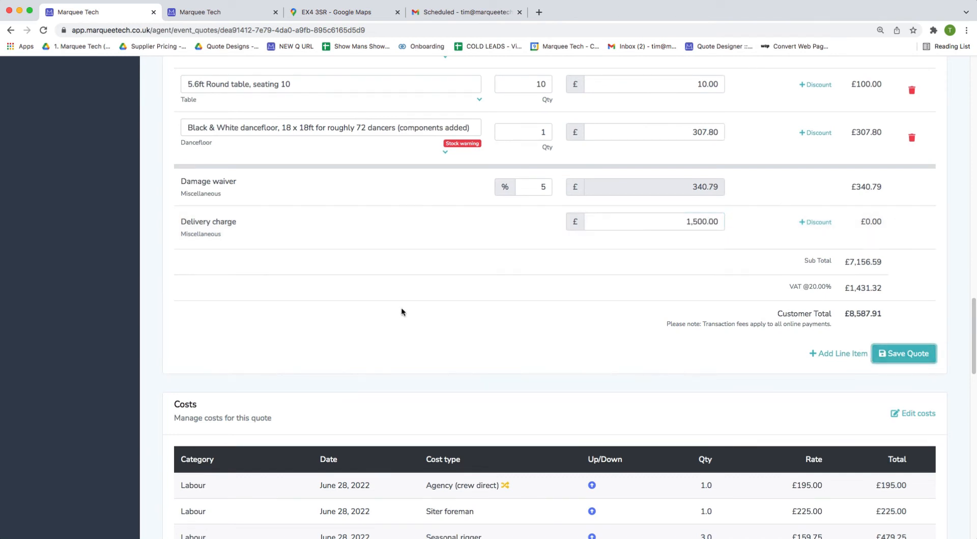
scroll(398, 313, "down", 10)
scroll(398, 313, "down", 6)
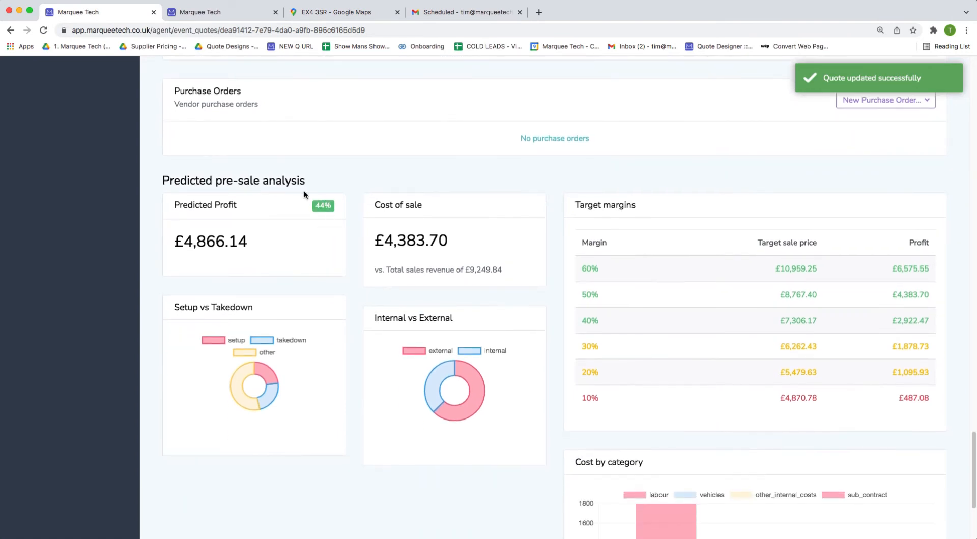
Highlight the £4,866.14 predicted profit and bring up the New Purchase Order vendor list.
left_click_drag(249, 243, 182, 242)
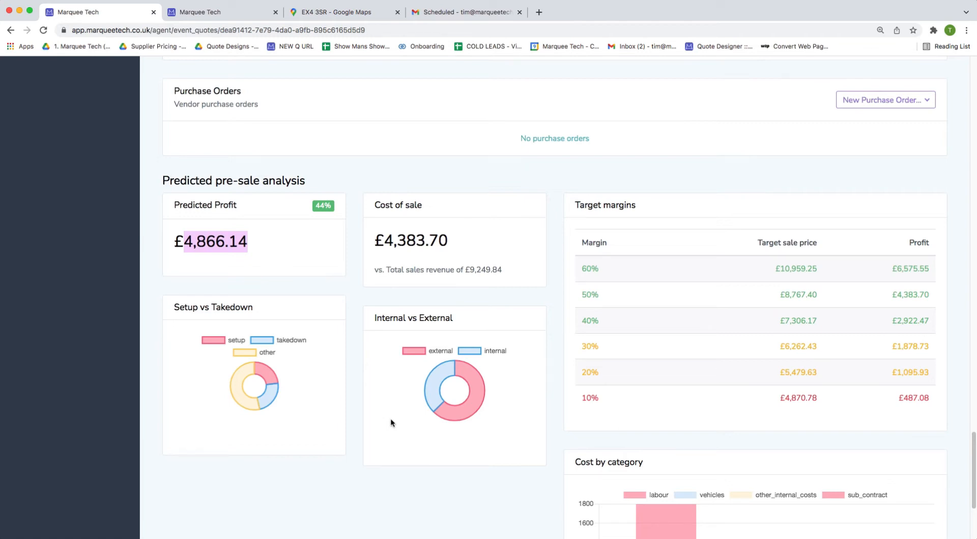
left_click(881, 103)
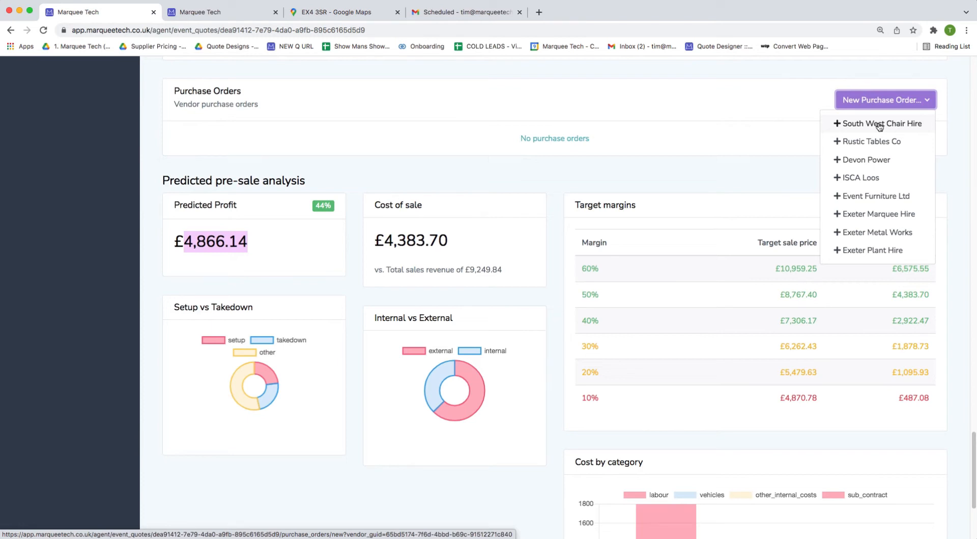
Start a Devon Power purchase order with a PO date of 2022-02-19.
left_click(868, 160)
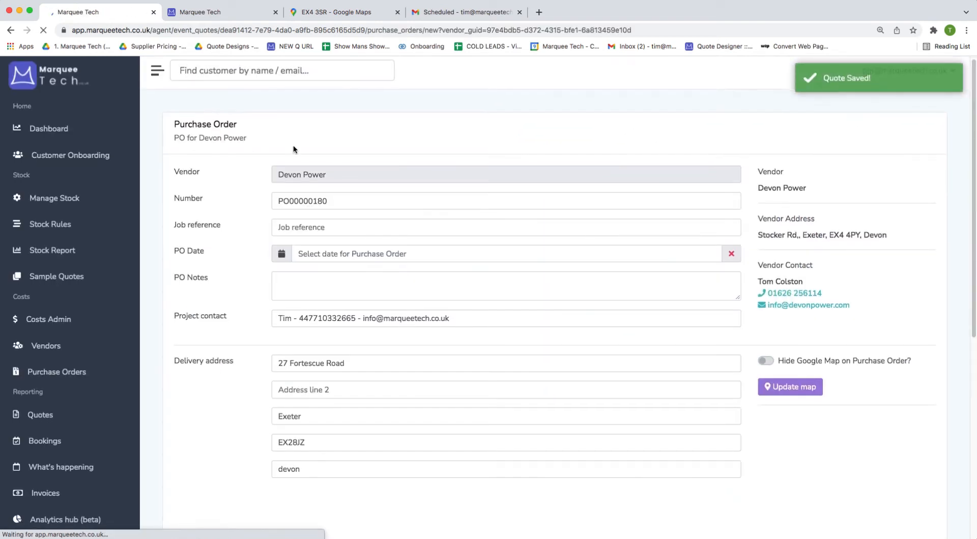
scroll(293, 148, "down", 5)
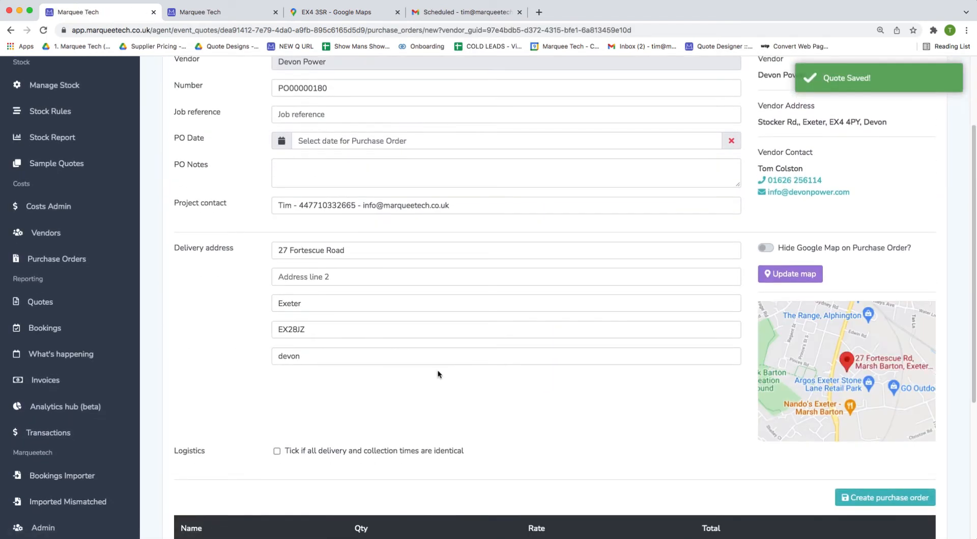
left_click(774, 422)
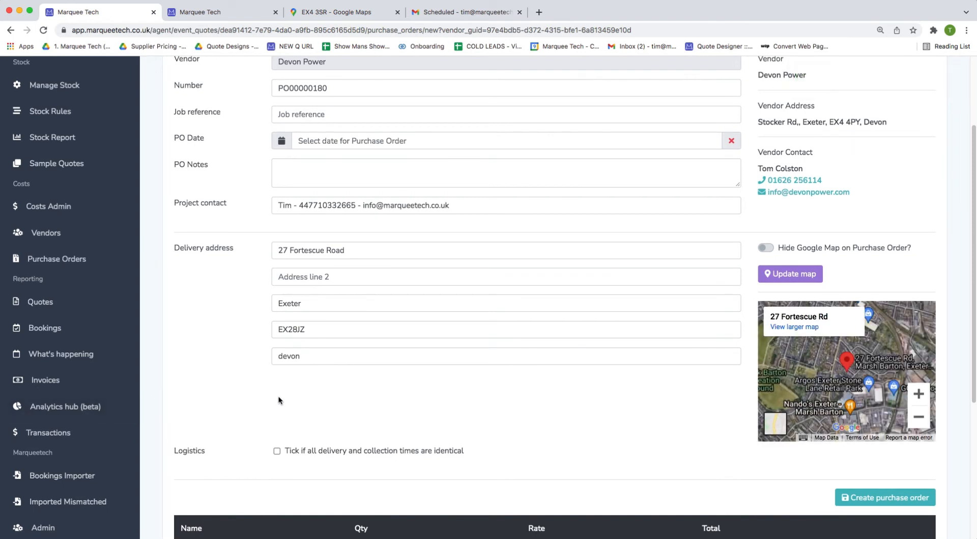
scroll(297, 393, "up", 3)
left_click(310, 233)
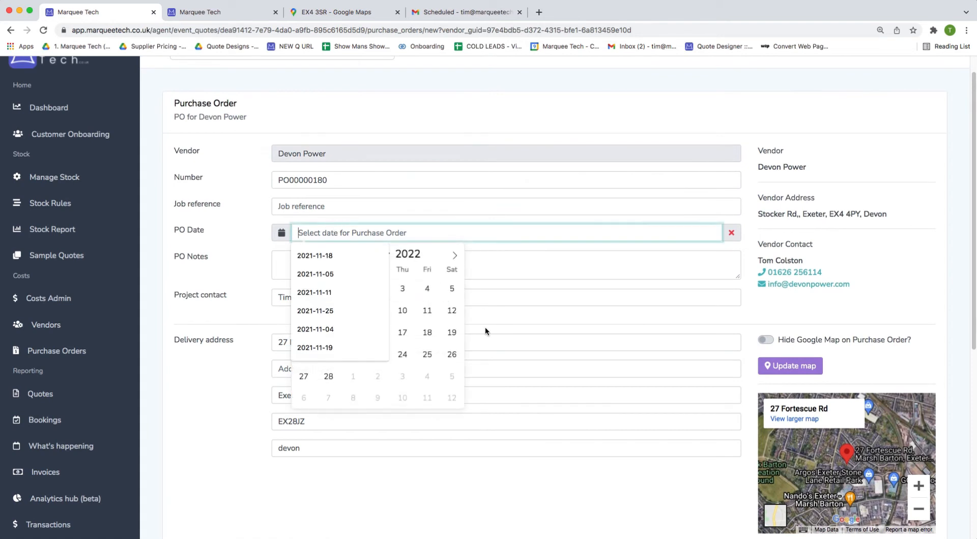
left_click(450, 332)
Add the PO note 'cite contact', set the 45kva Generator rate to 675, and create the order.
left_click(397, 267)
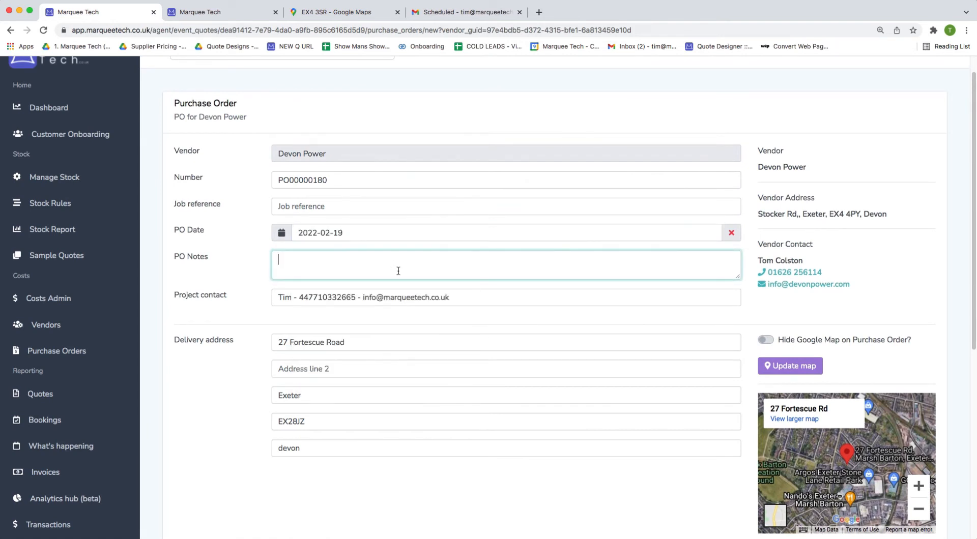
type("c")
type("ite contac")
type("t")
left_click(388, 504)
scroll(395, 493, "down", 3)
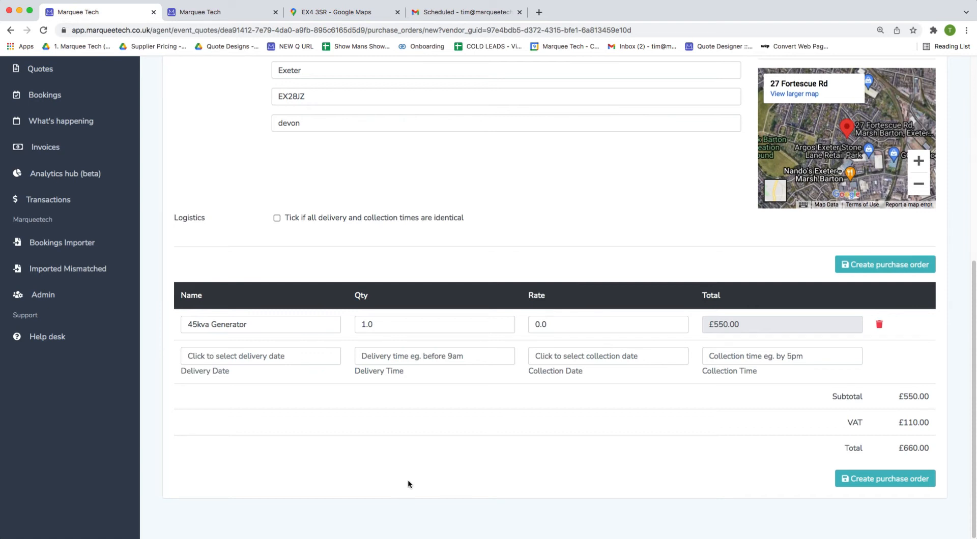
double_click(559, 325)
type("675")
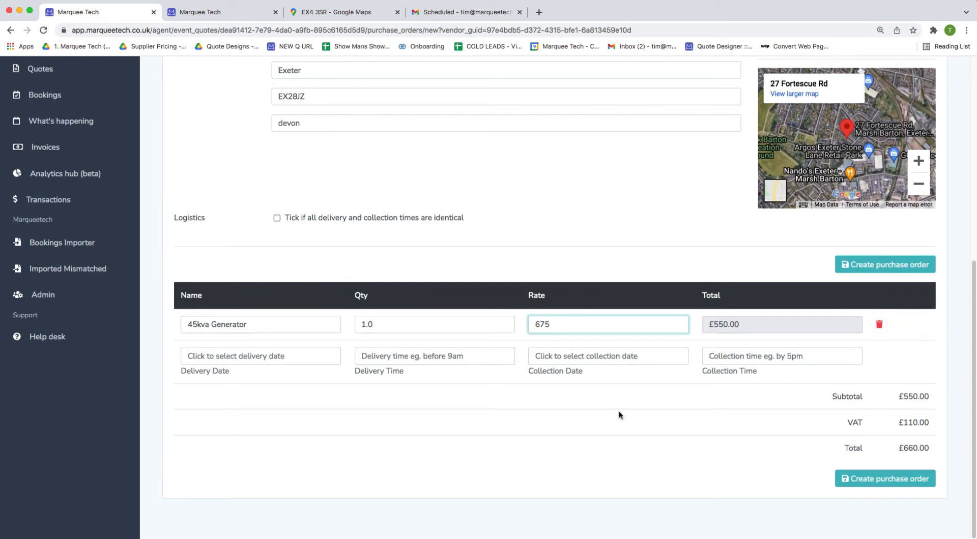
left_click(624, 425)
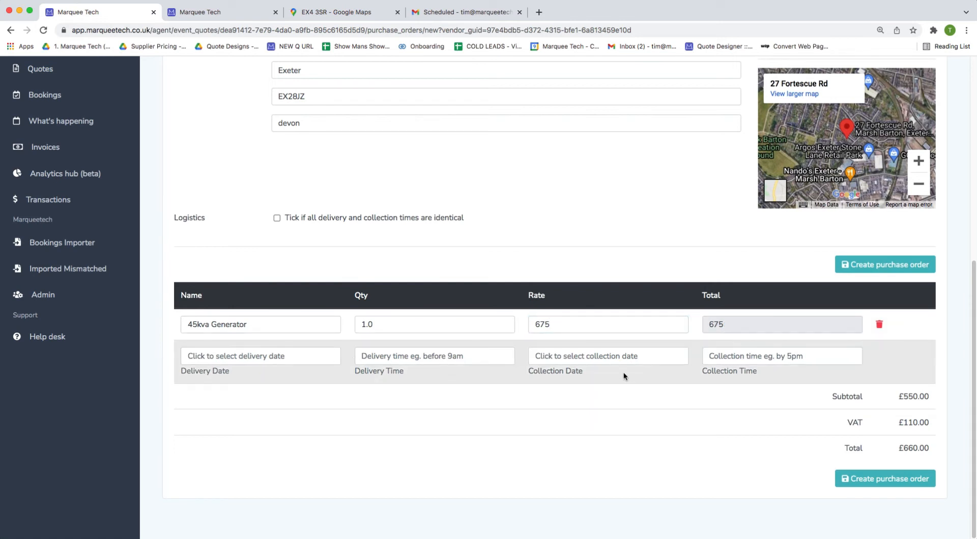
left_click(843, 479)
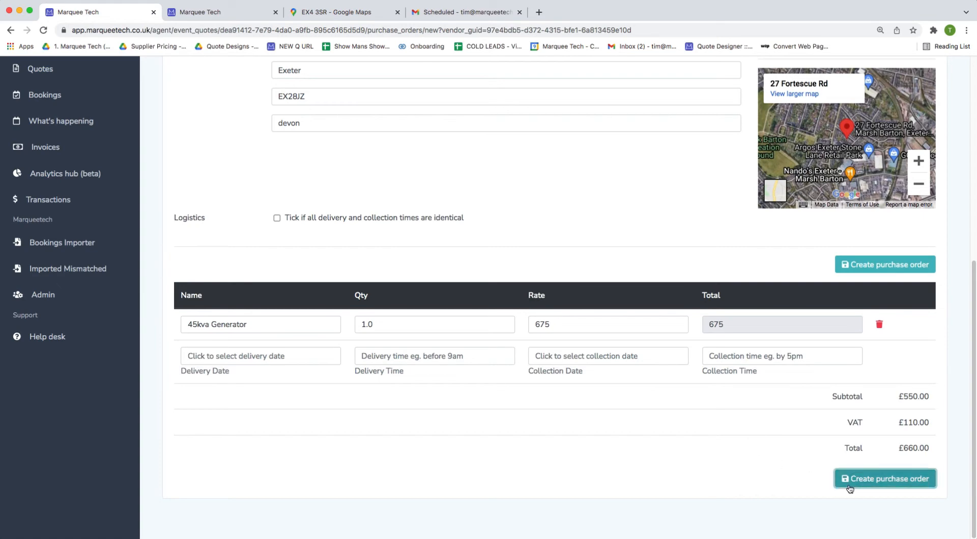
scroll(658, 475, "down", 3)
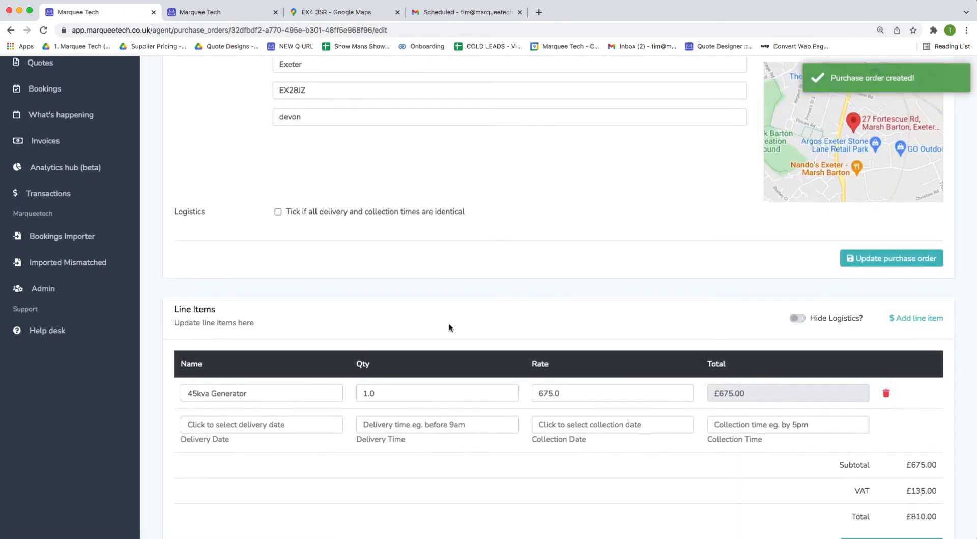
View PO00000180 as the vendor, scroll to its Items table, then return to the edit page.
scroll(454, 333, "up", 5)
scroll(457, 327, "up", 2)
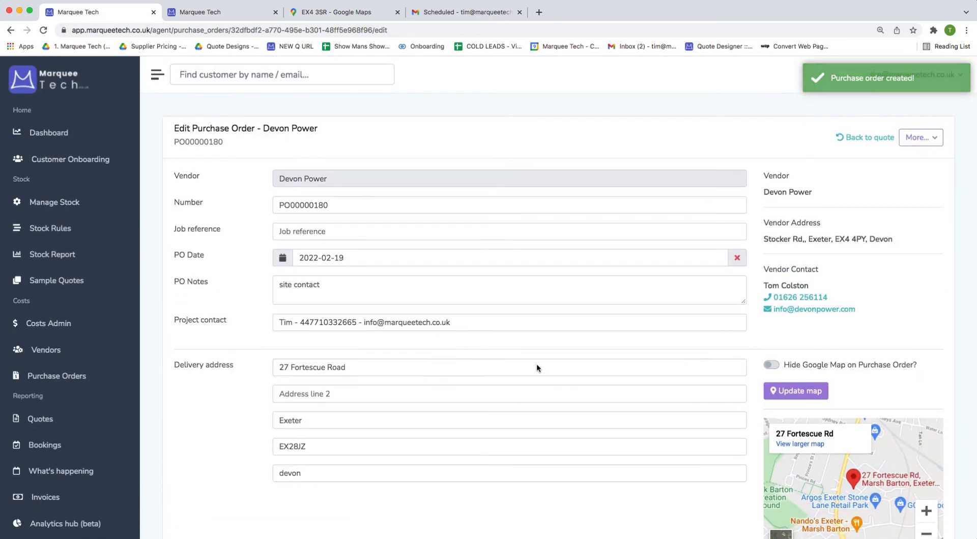
left_click(927, 139)
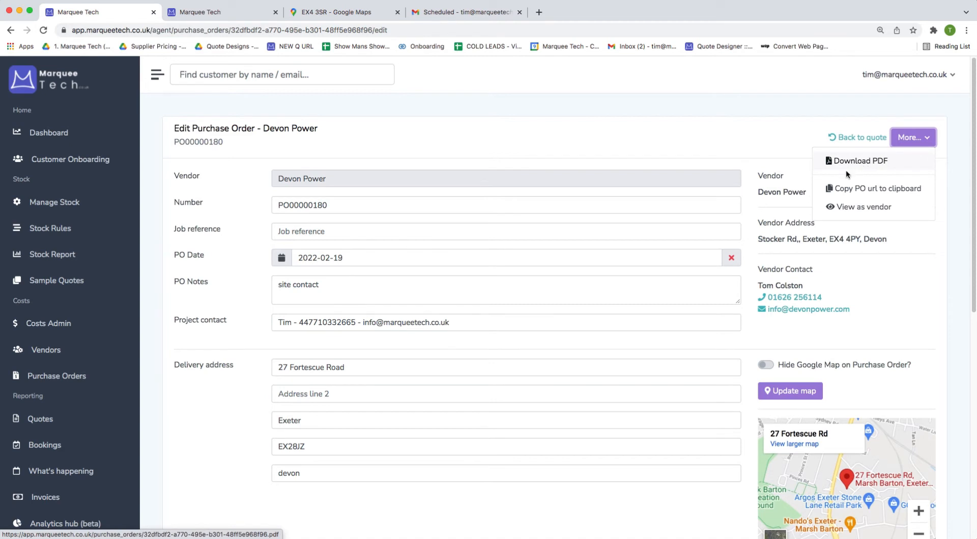
left_click(855, 207)
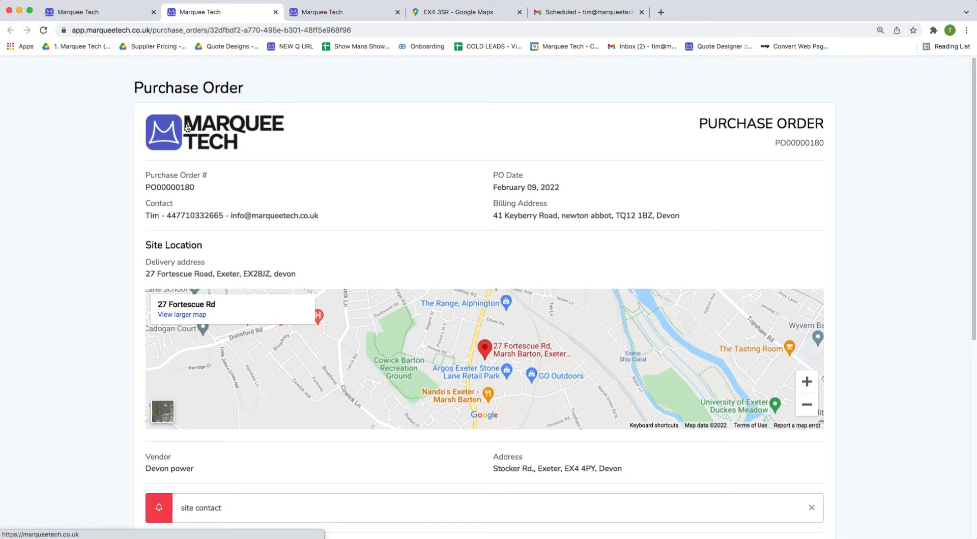
scroll(227, 294, "down", 5)
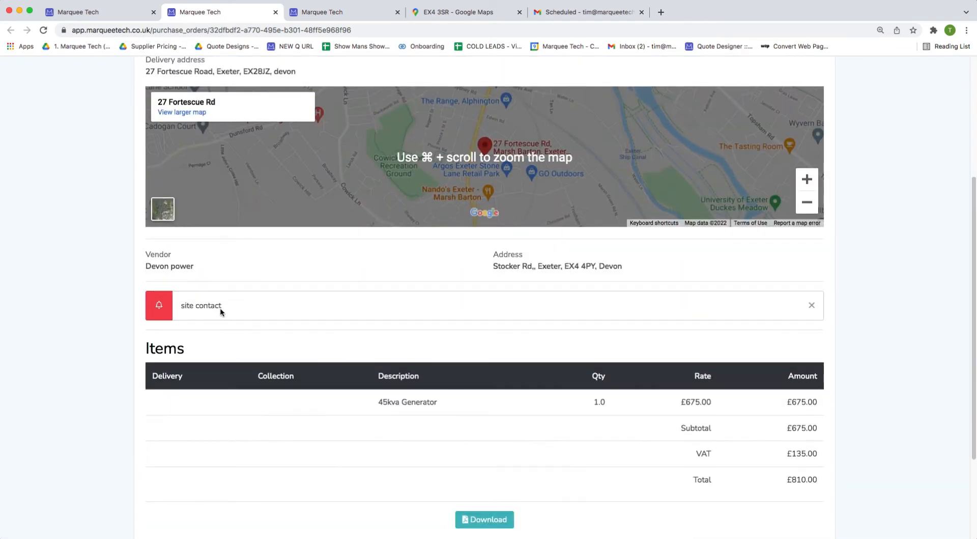
scroll(220, 308, "down", 3)
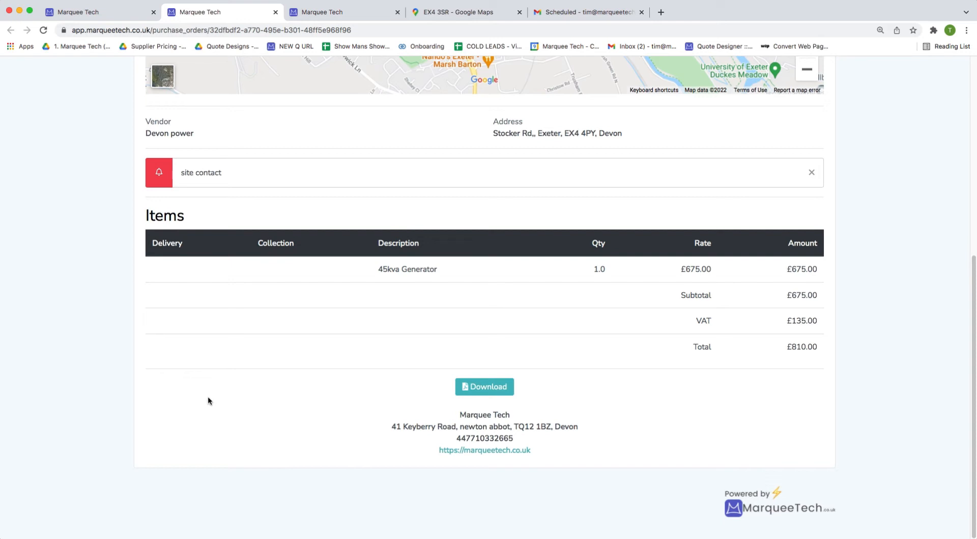
left_click(96, 12)
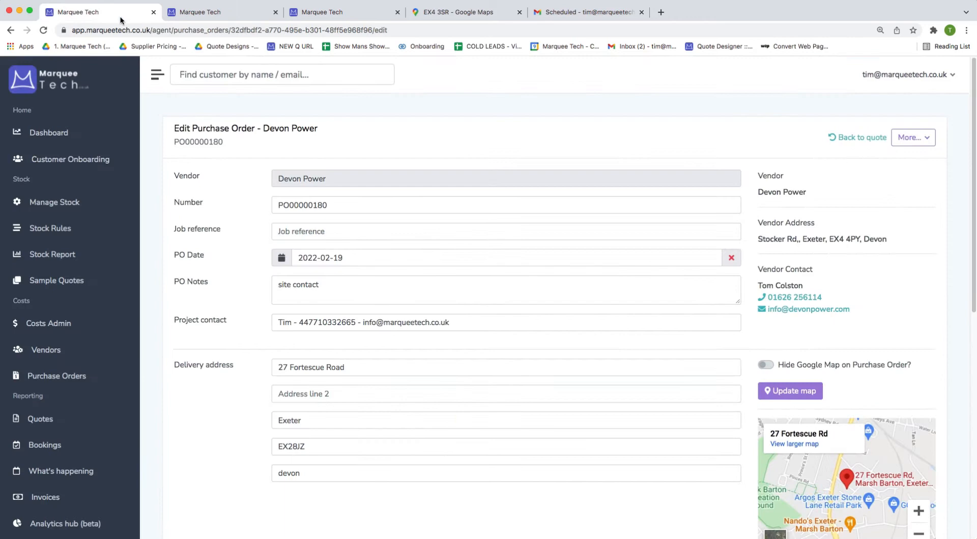
Close the vendor view, stock report and postcode map tabs, then return to the customer's quotes.
left_click(277, 14)
left_click(257, 16)
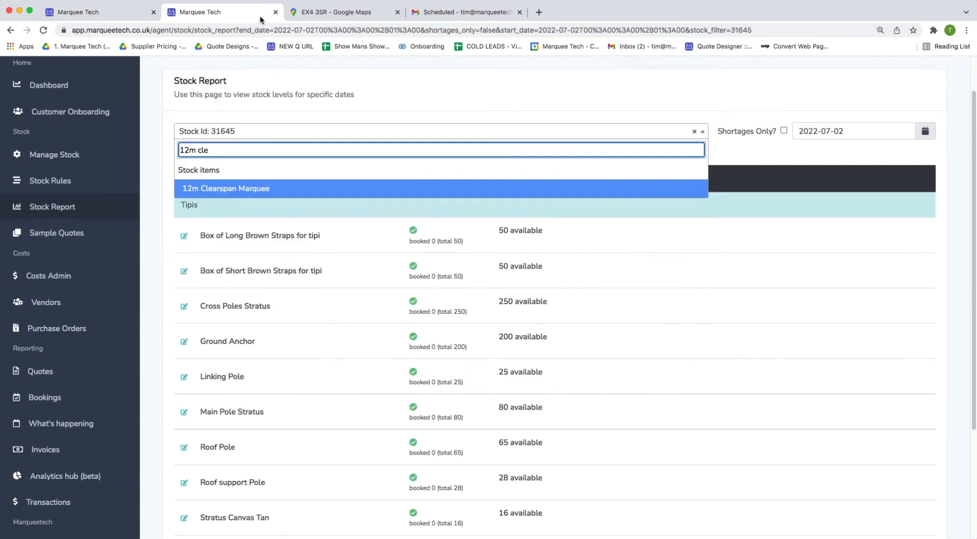
left_click(275, 12)
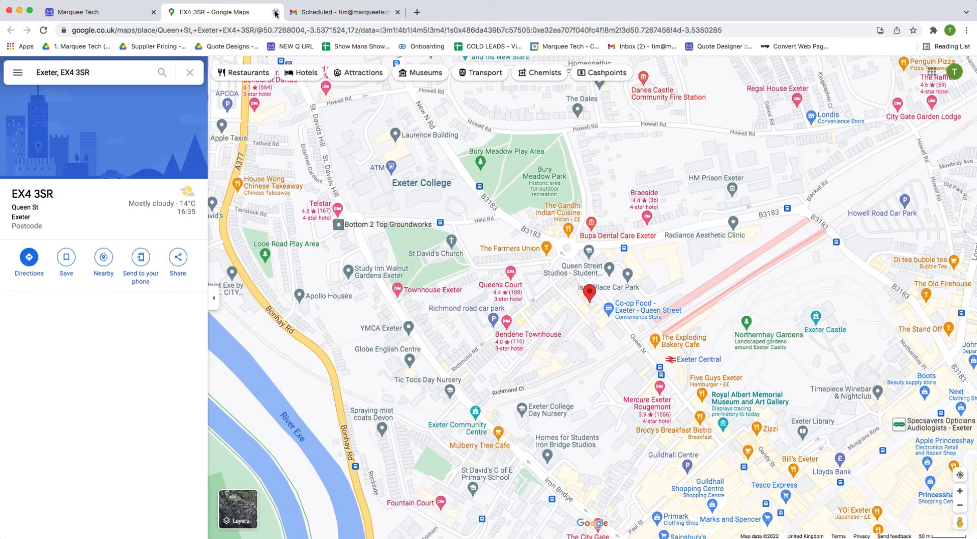
left_click(275, 12)
left_click(107, 13)
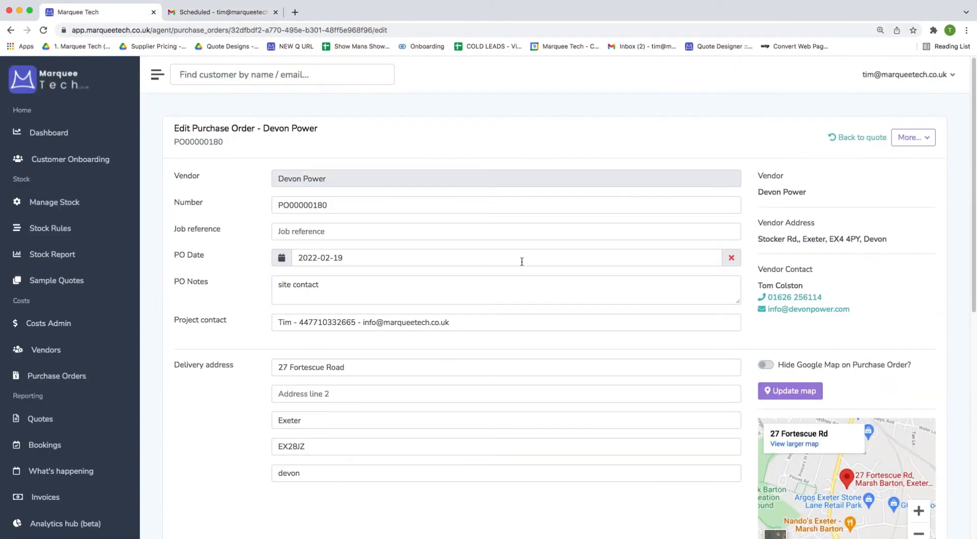
left_click(825, 138)
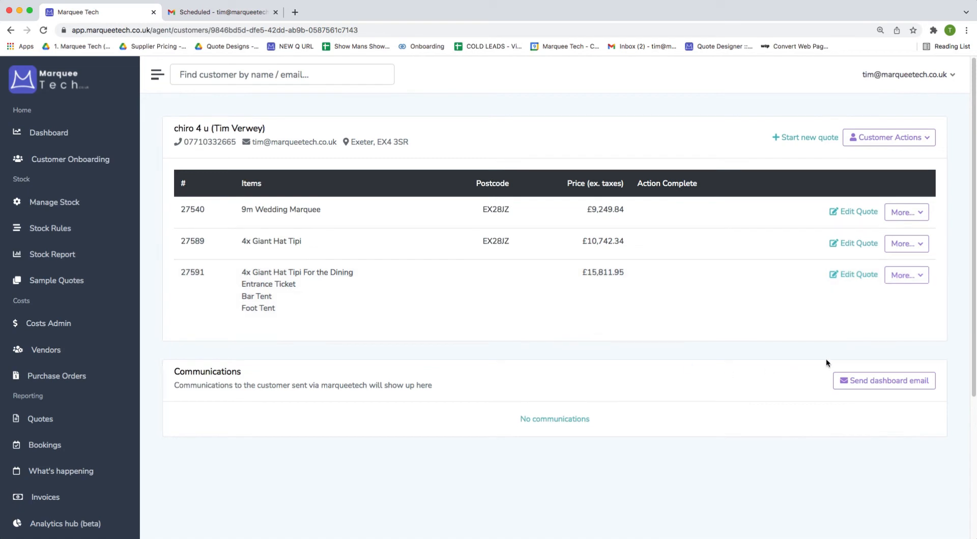
Add the 9m Wedding Marquee and 4x Giant Hat Tipi quotes to the customer dashboard.
left_click(904, 212)
left_click(865, 264)
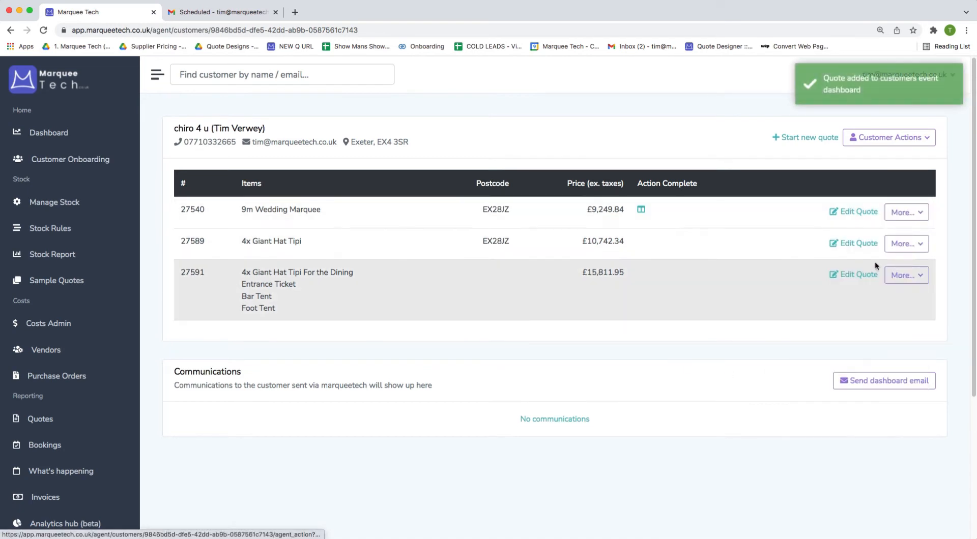
left_click(905, 244)
left_click(859, 294)
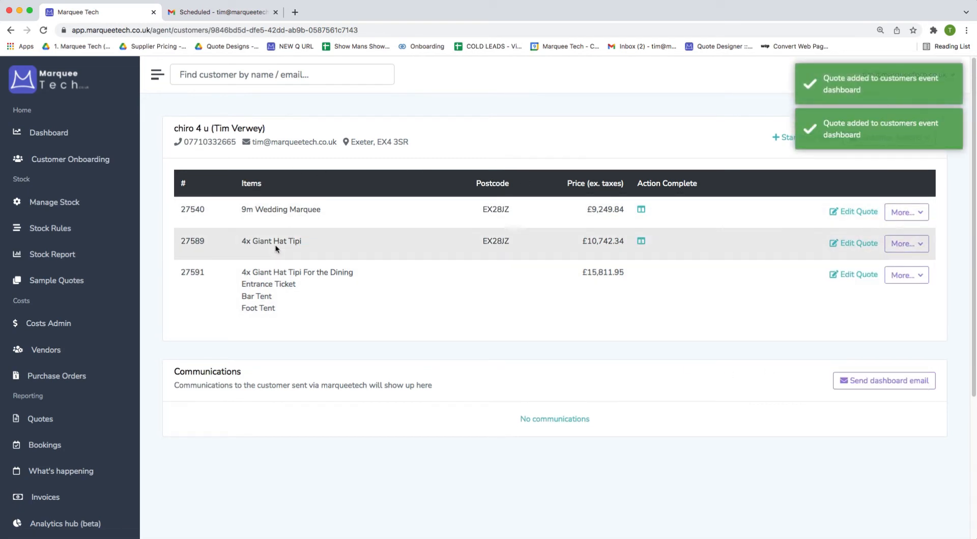
left_click(904, 213)
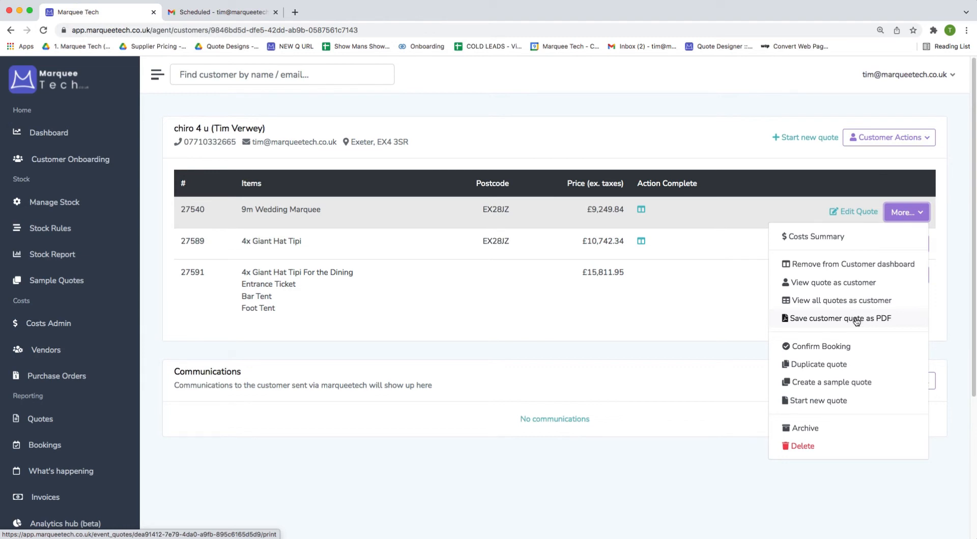
Send the customer the dashboard link email and confirm it.
left_click(617, 307)
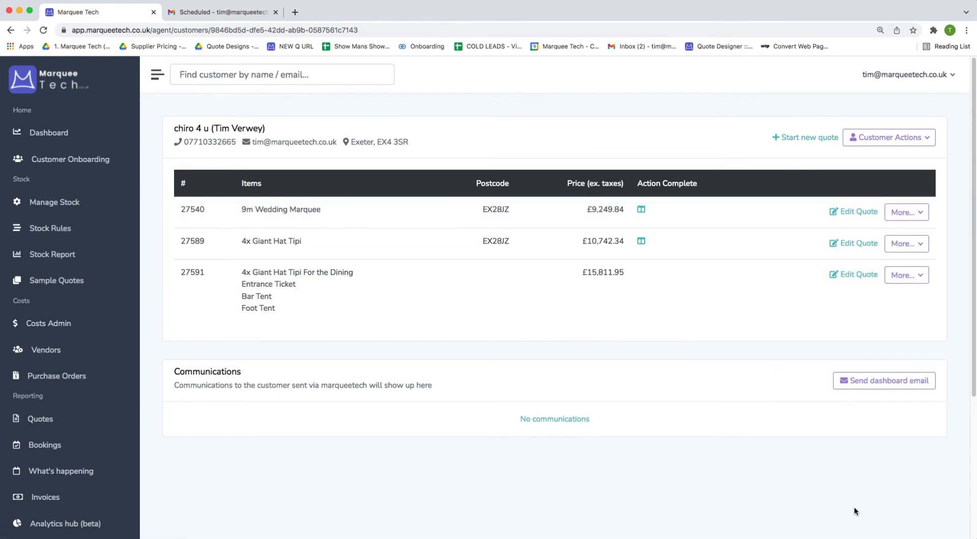
left_click(856, 383)
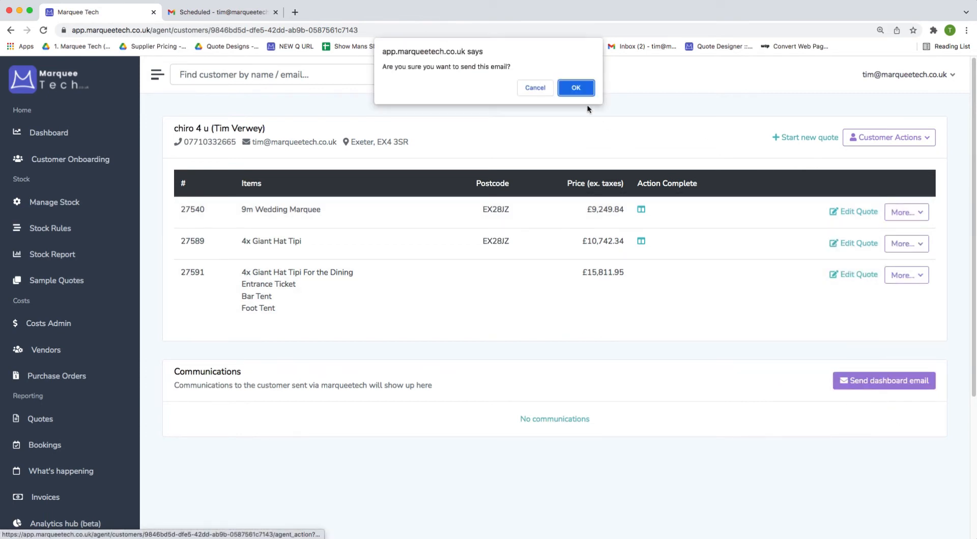
left_click(575, 88)
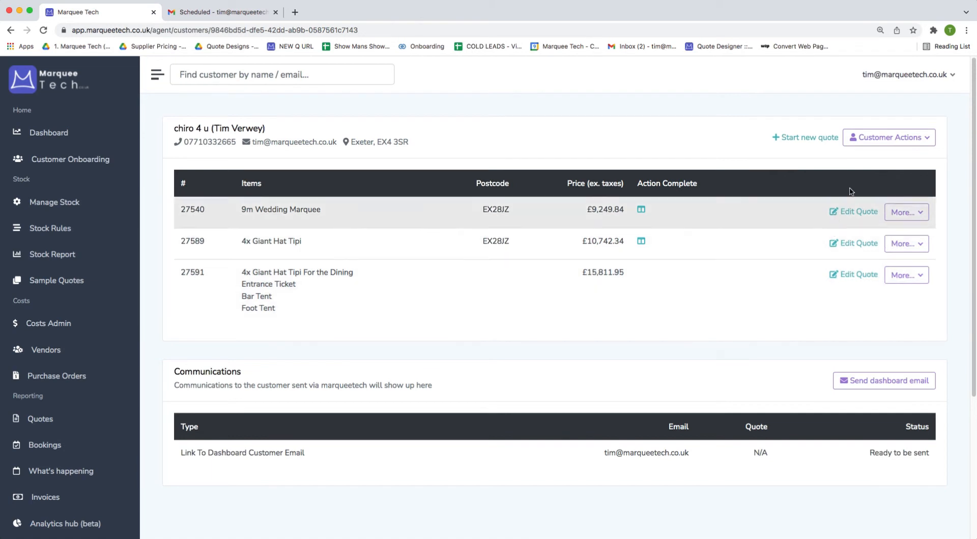
Copy the customer's dashboard link from Customer Actions and bring up the Gmail quote draft.
left_click(890, 139)
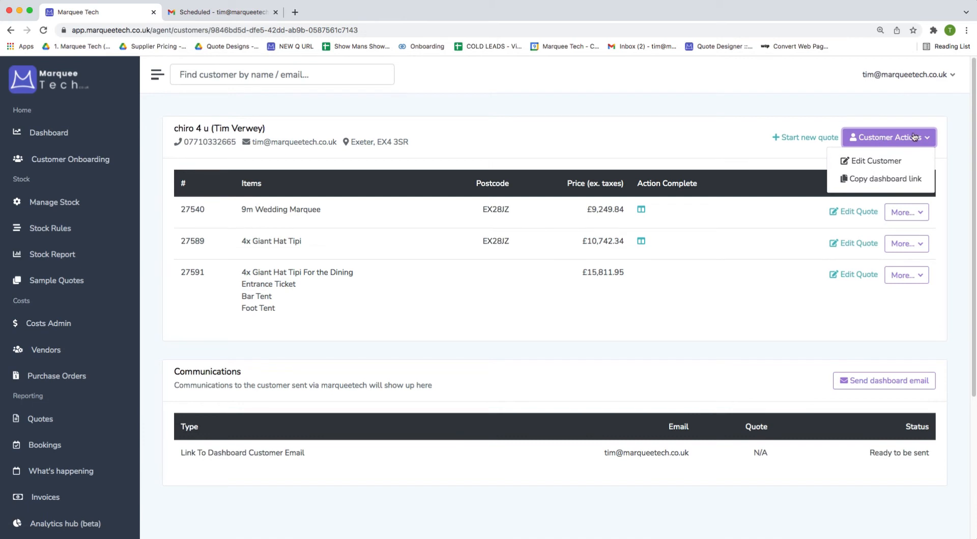
left_click(899, 180)
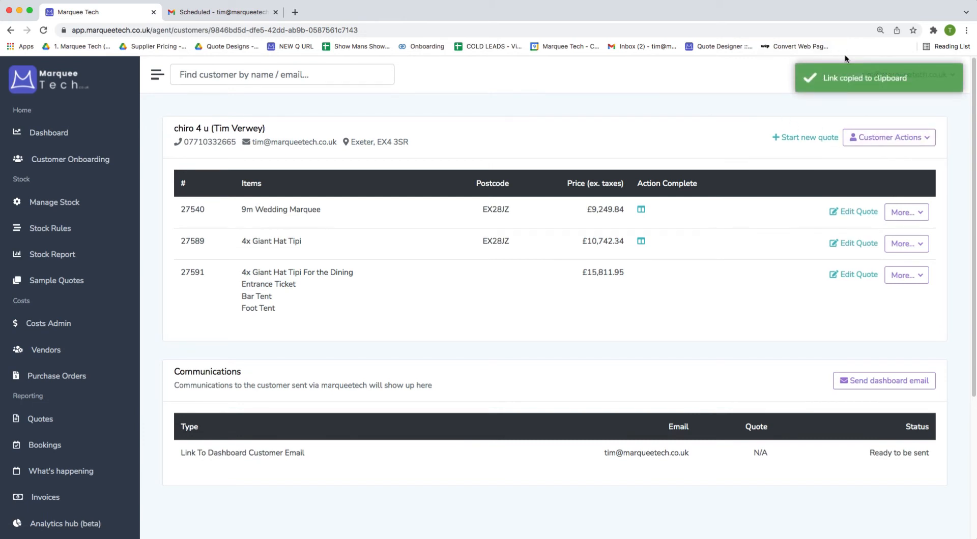
left_click(207, 17)
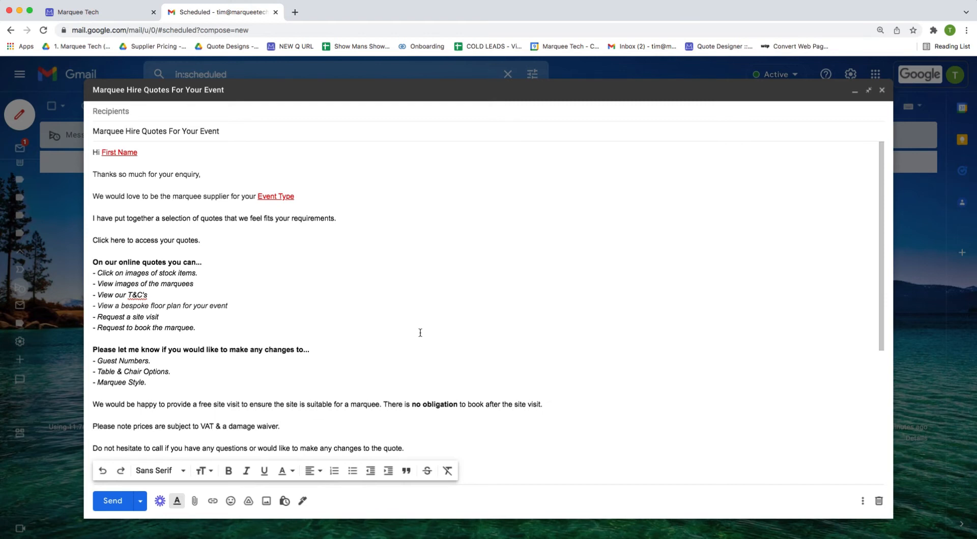
Replace the First Name placeholder with the customer's first name and Event Type with 'Wedding'.
left_click_drag(154, 154, 101, 153)
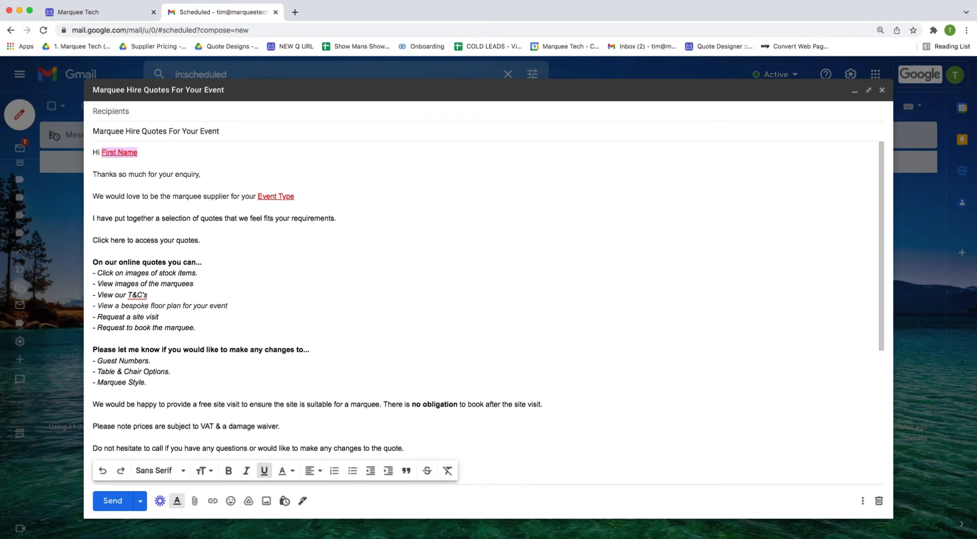
key("BackSpace")
type("Tim")
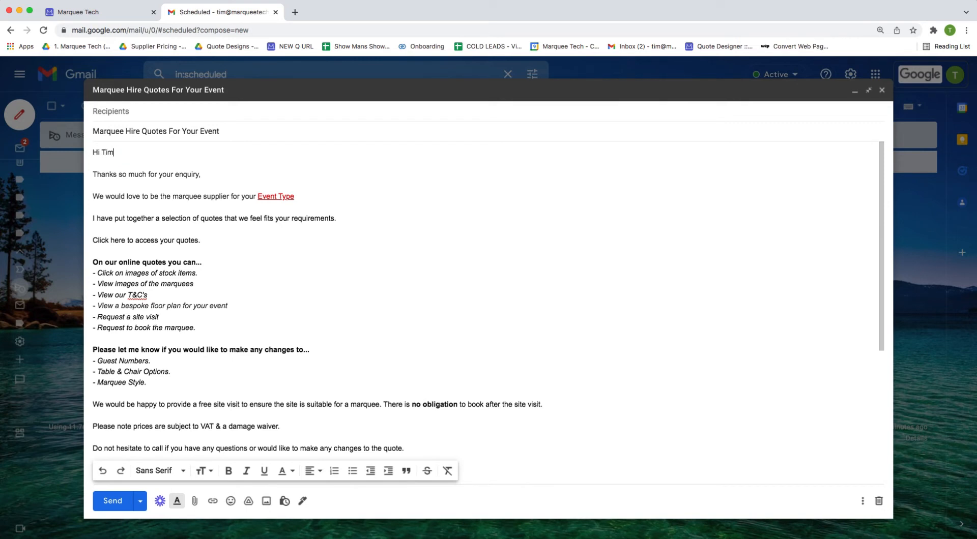
left_click_drag(294, 197, 259, 195)
key("BackSpace")
type("W")
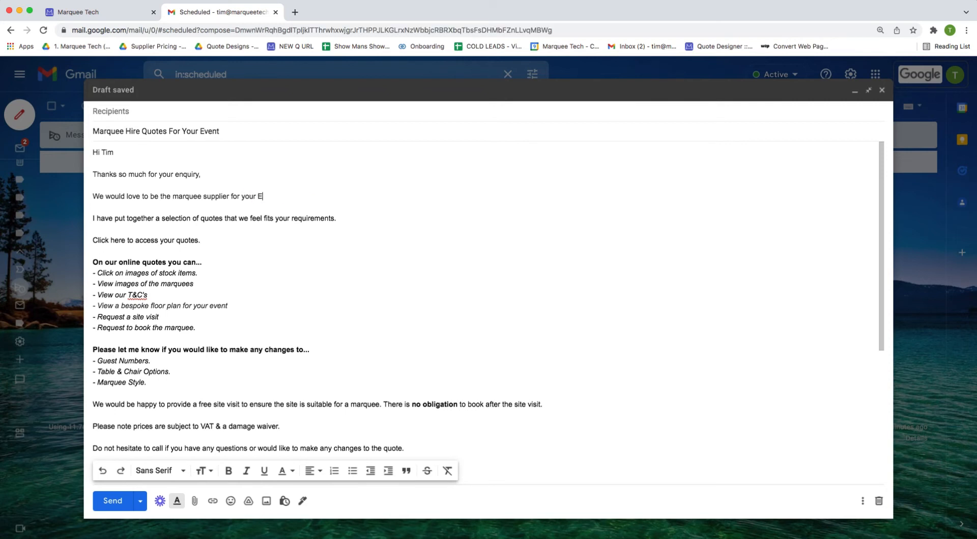
type("edding")
Link 'Click here to access your quotes.' to the pasted dashboard URL and test the link.
left_click(222, 249)
left_click_drag(201, 240, 92, 241)
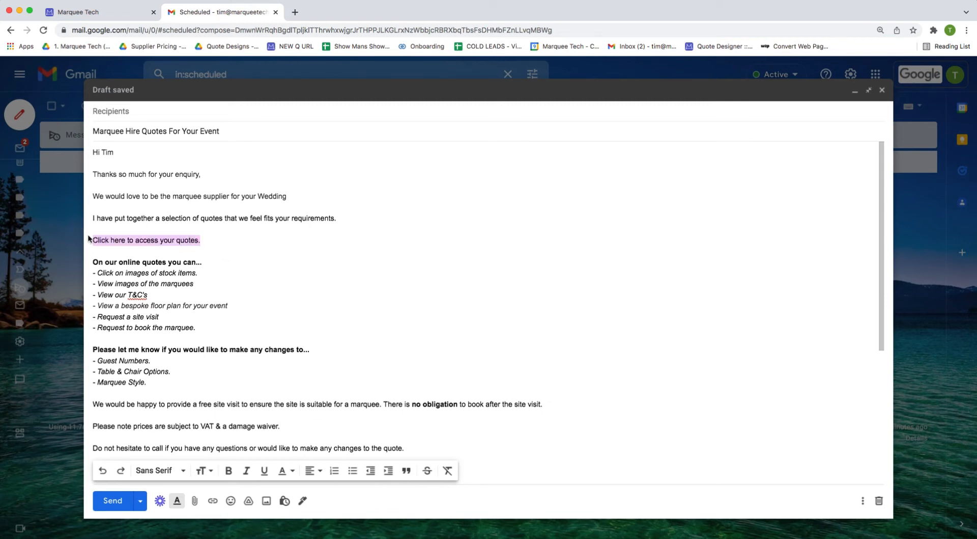
left_click(214, 501)
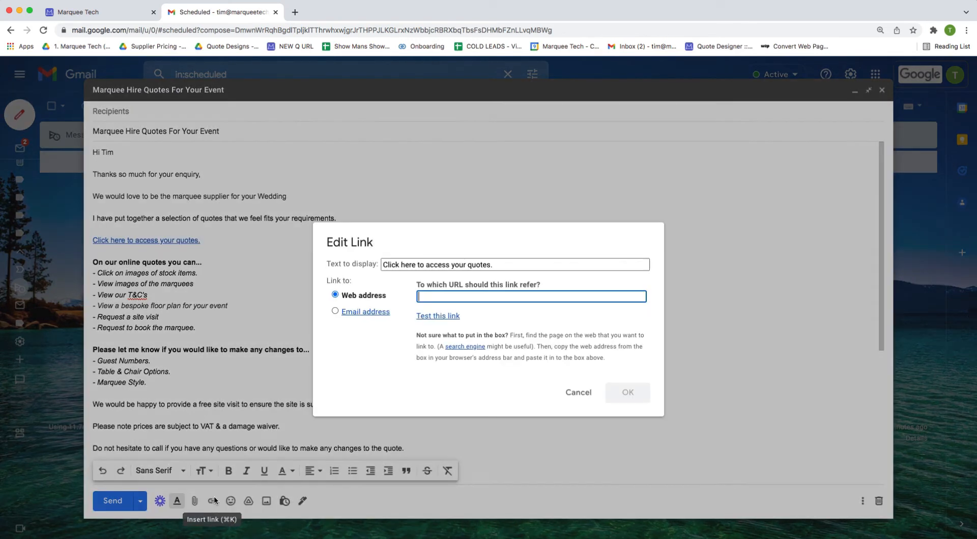
right_click(457, 296)
left_click(487, 365)
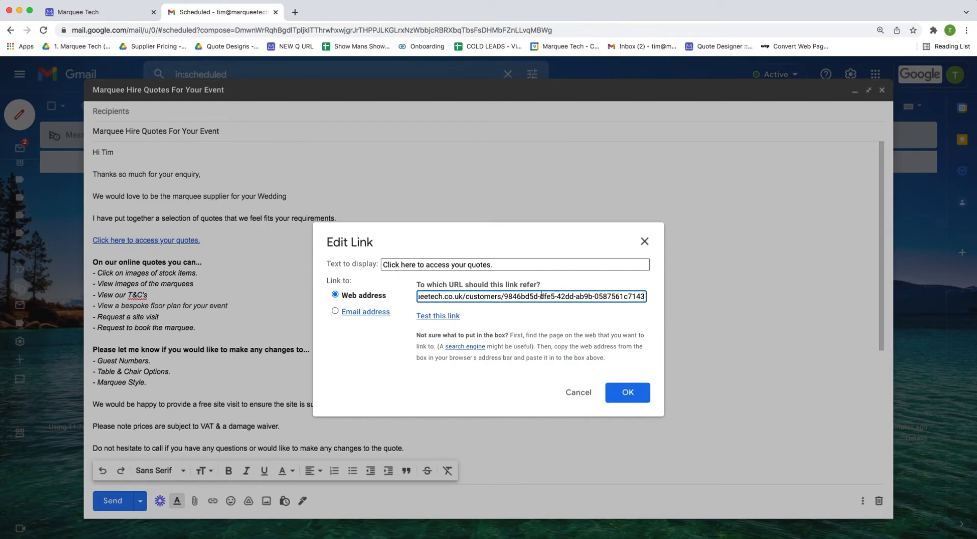
left_click(633, 394)
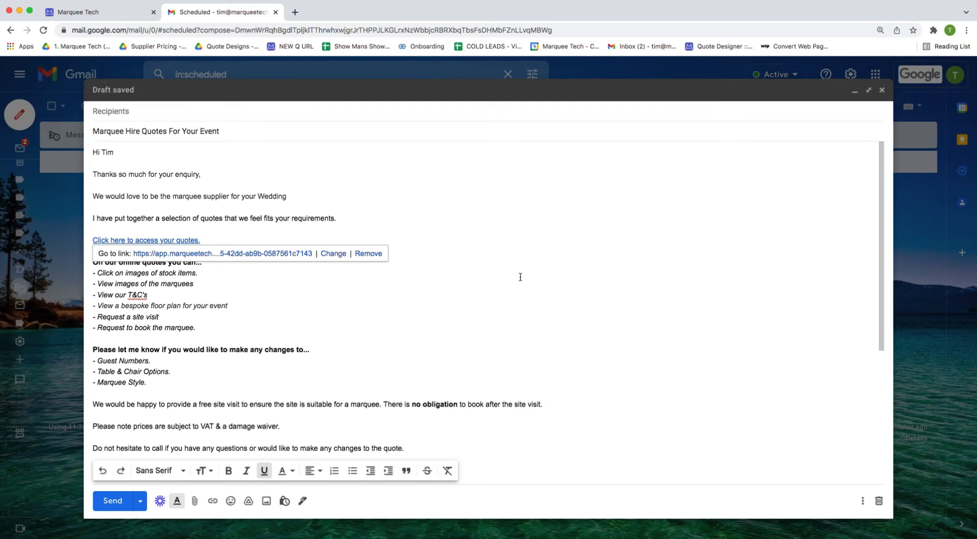
left_click(246, 253)
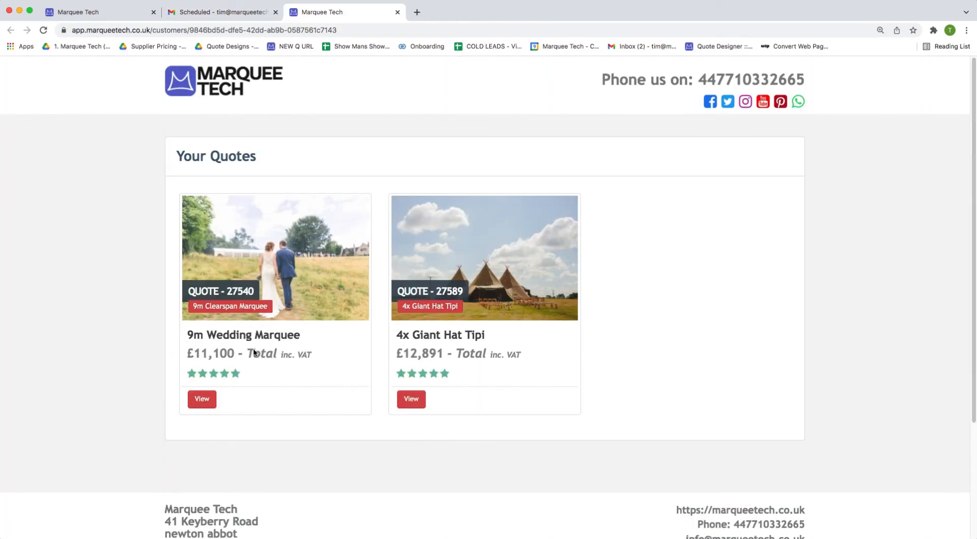
Check the quote pages' addresses and select the /public_v2/customers path from the customer quotes page.
left_click(423, 306)
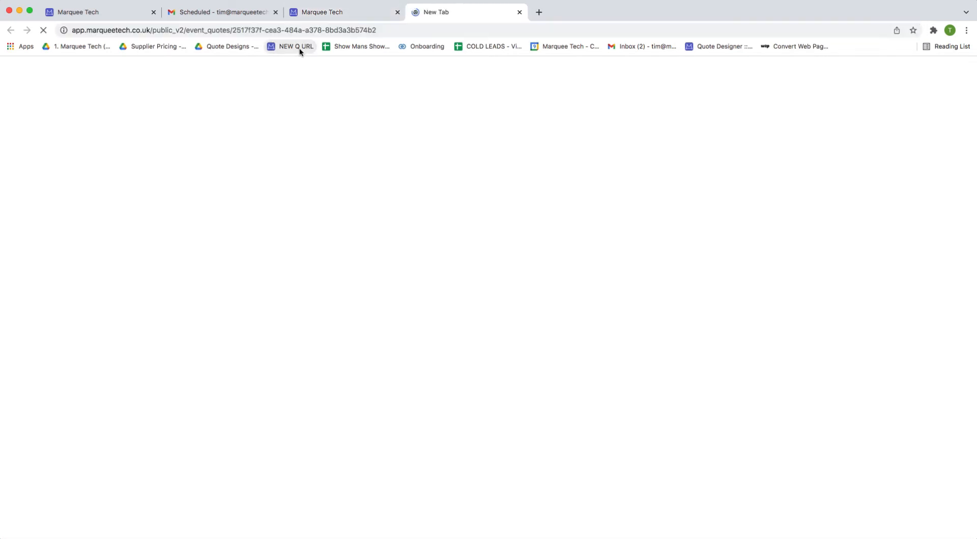
left_click(150, 28)
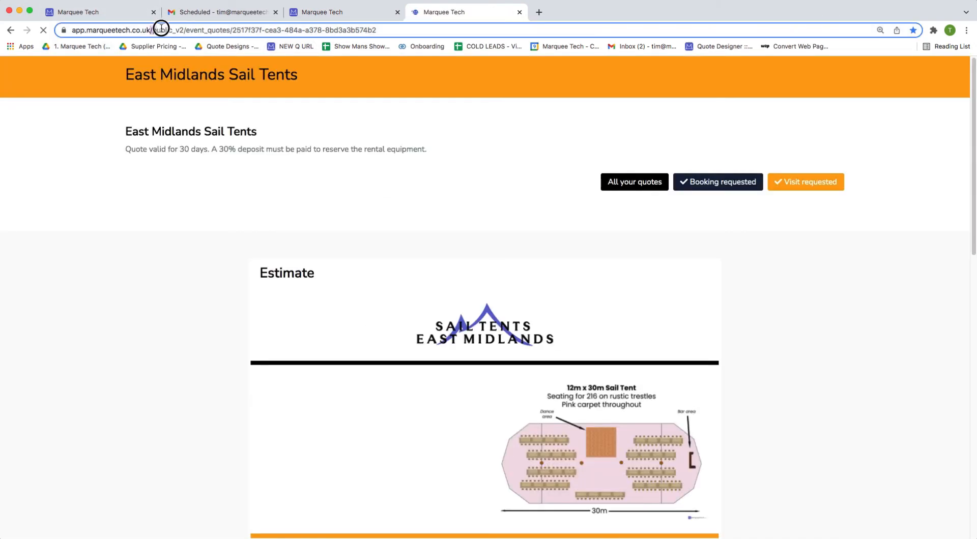
left_click_drag(174, 30, 256, 30)
left_click(330, 12)
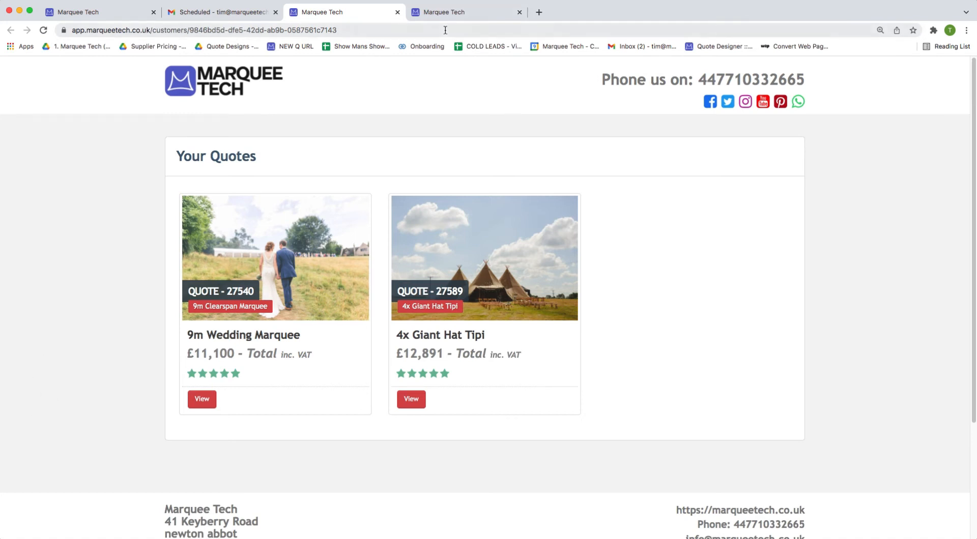
left_click(457, 12)
left_click(635, 182)
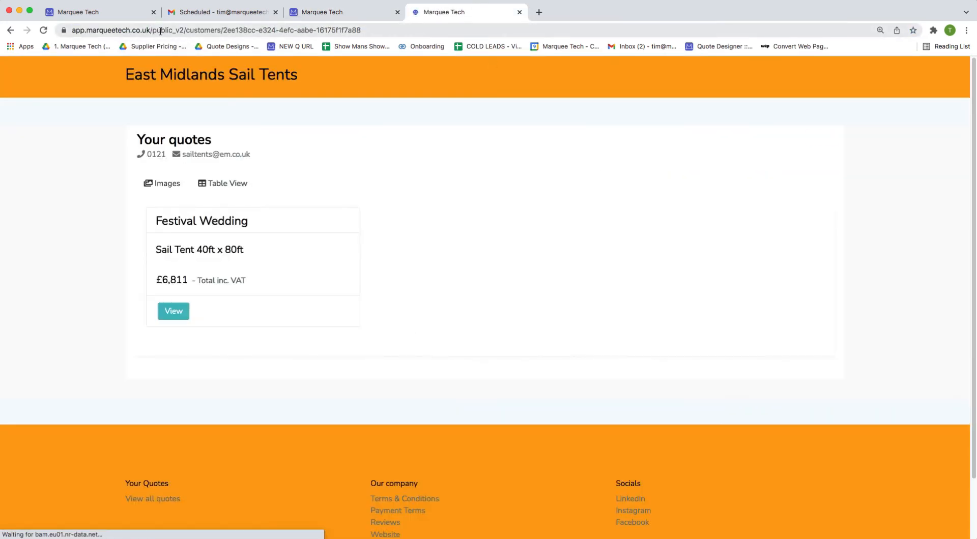
left_click(161, 27)
left_click_drag(175, 30, 221, 27)
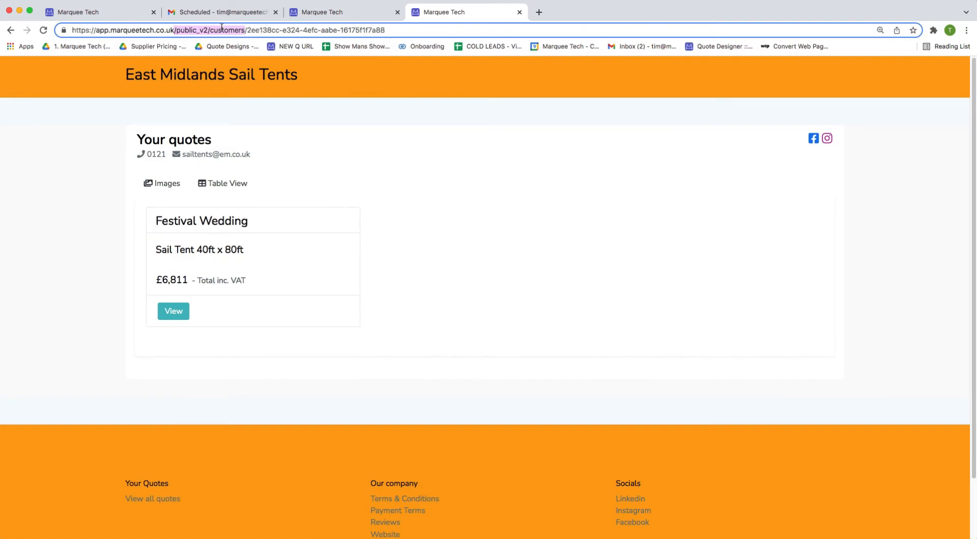
Change the customer tab's address to the /public_v2/customers path and load it.
left_click(293, 15)
left_click_drag(150, 29, 188, 29)
key("super+v")
key("Return")
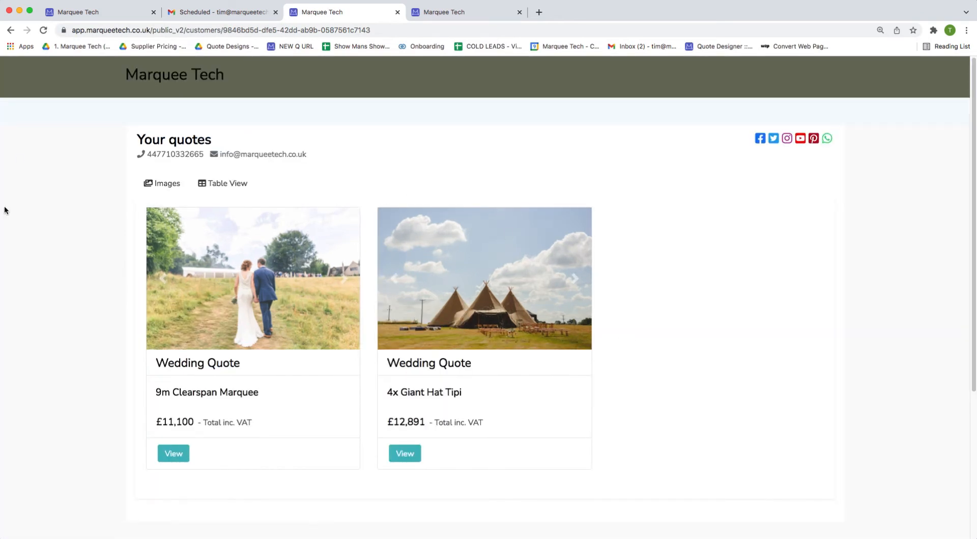
scroll(256, 474, "down", 3)
scroll(590, 388, "up", 3)
left_click(228, 184)
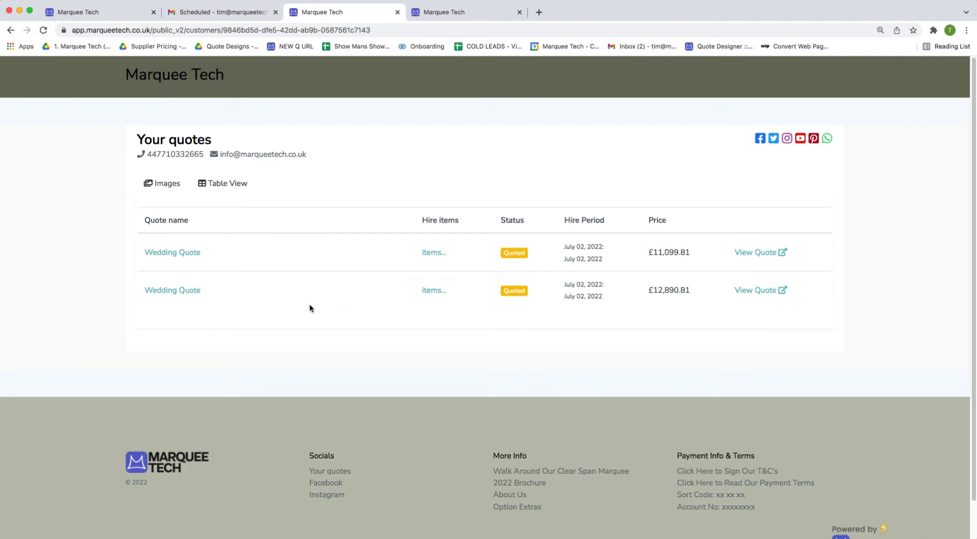
left_click(170, 186)
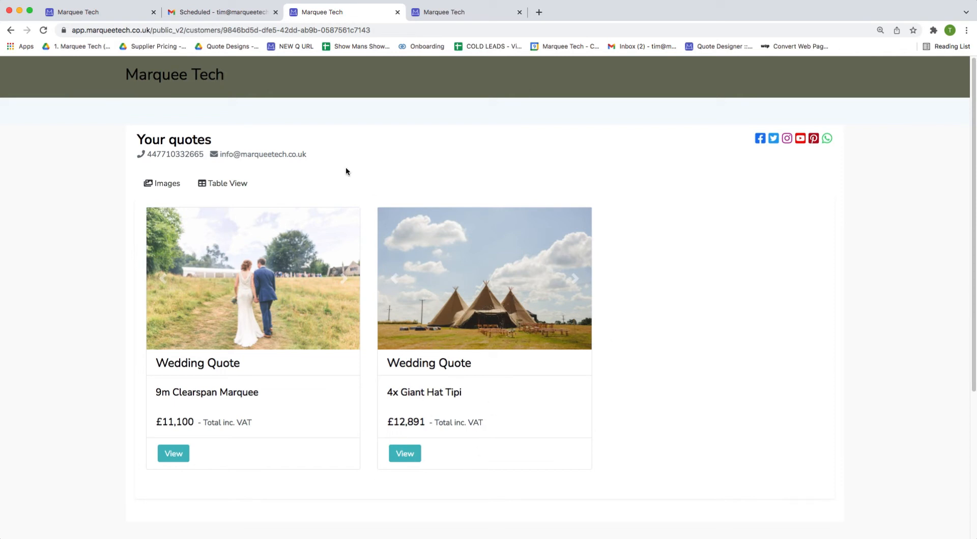
left_click(122, 15)
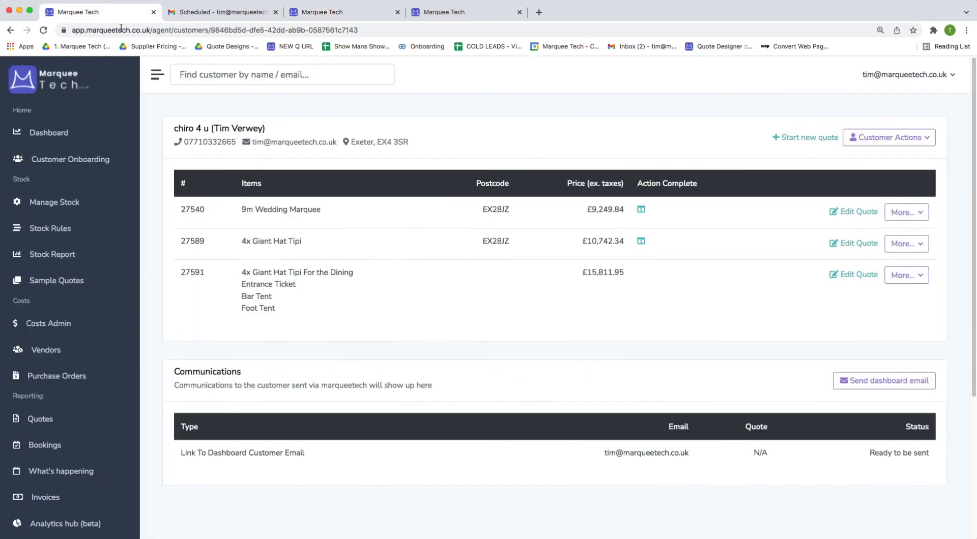
Remove the 4x Giant Hat Tipi quote from the dashboard, reload the public page, and open the 9m Clearspan quote.
left_click(904, 244)
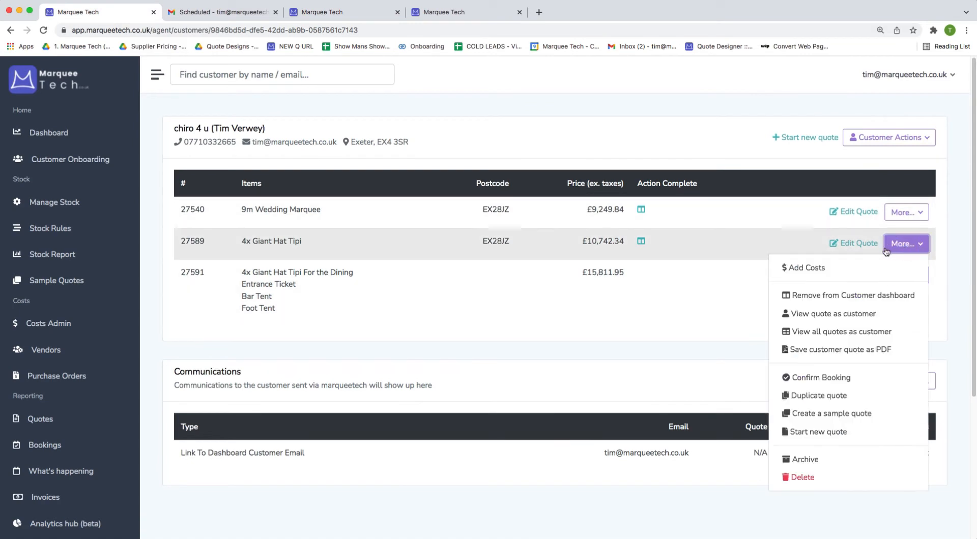
left_click(835, 296)
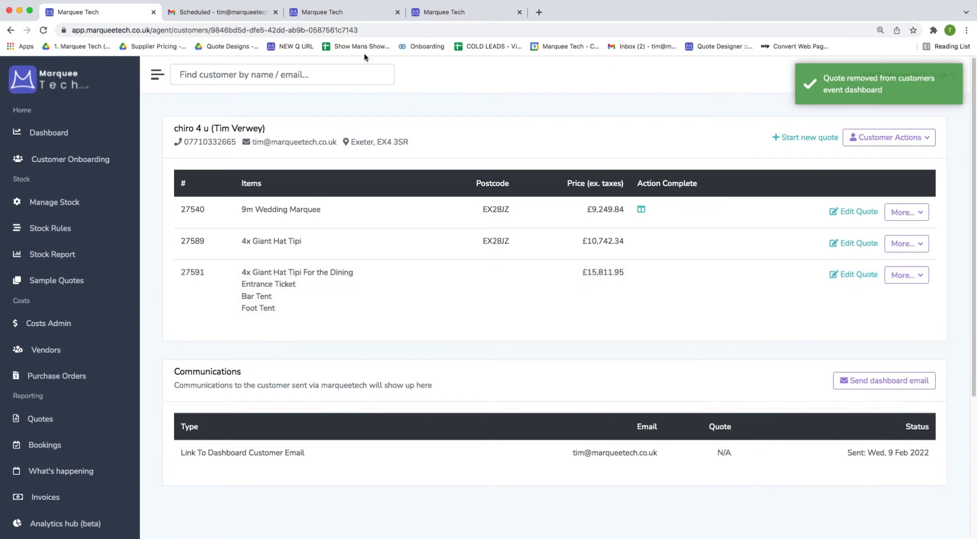
left_click(343, 15)
key("super+r")
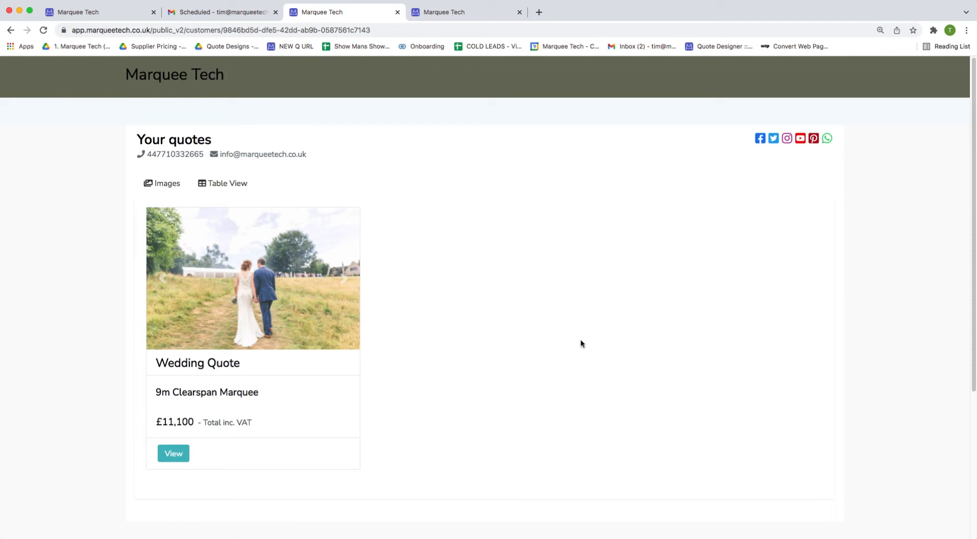
left_click(165, 452)
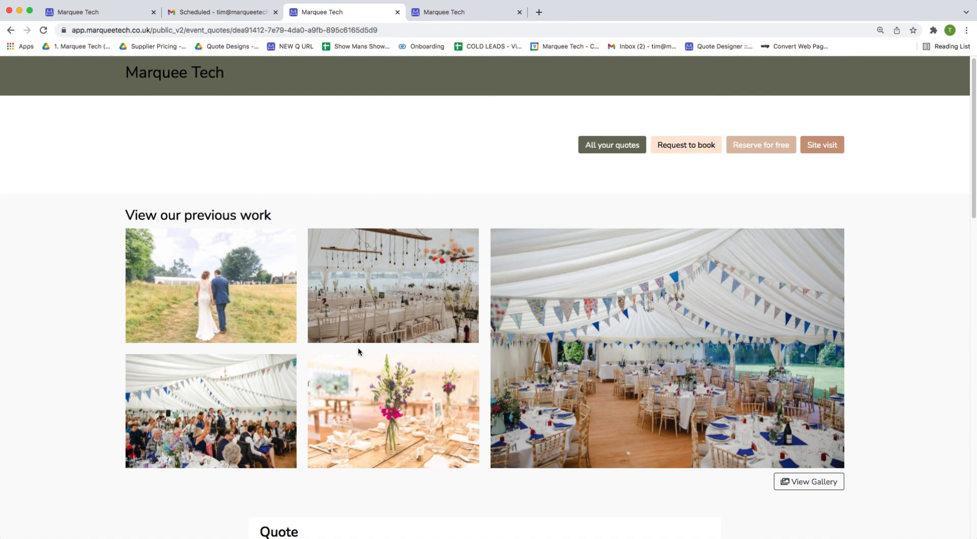
Browse the full previous-work photo gallery and close it.
scroll(336, 458, "down", 3)
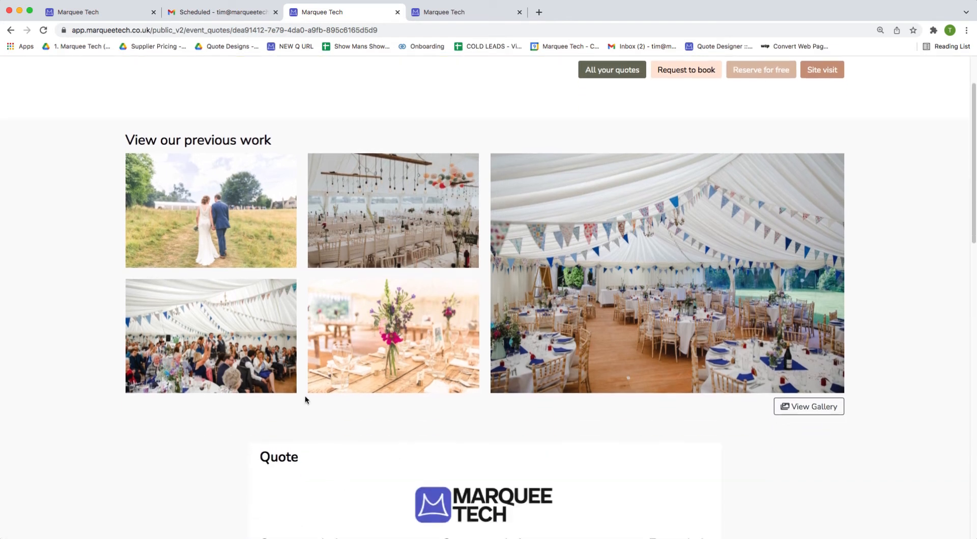
left_click(809, 406)
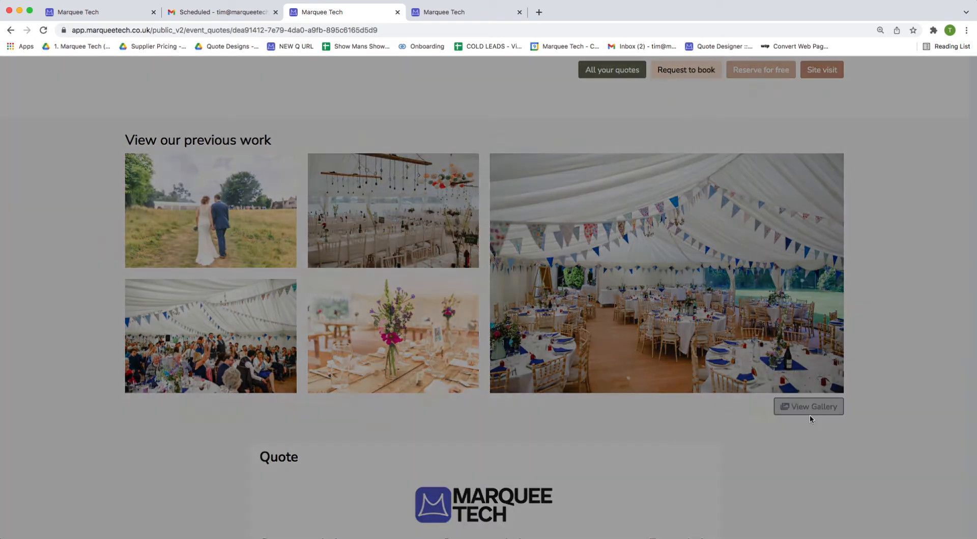
scroll(640, 430, "down", 10)
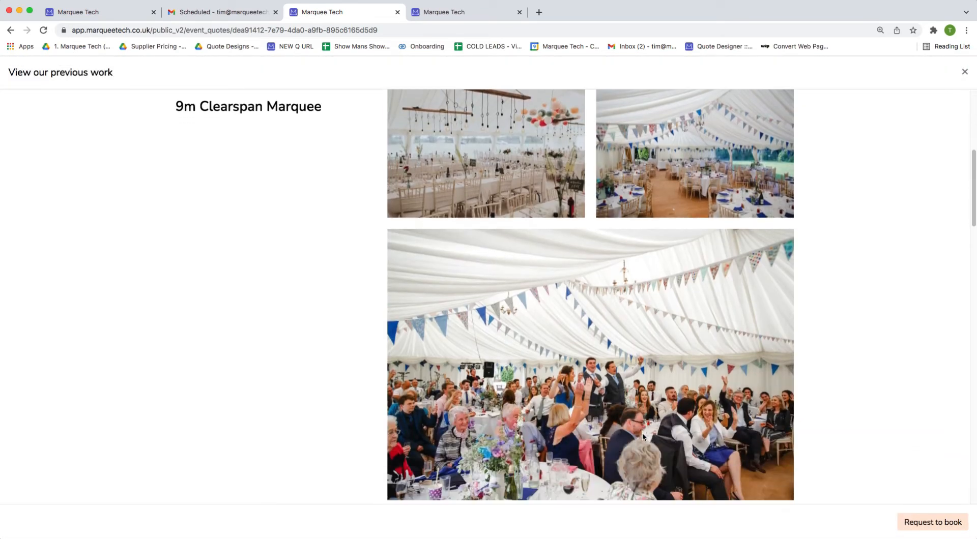
scroll(640, 434, "down", 5)
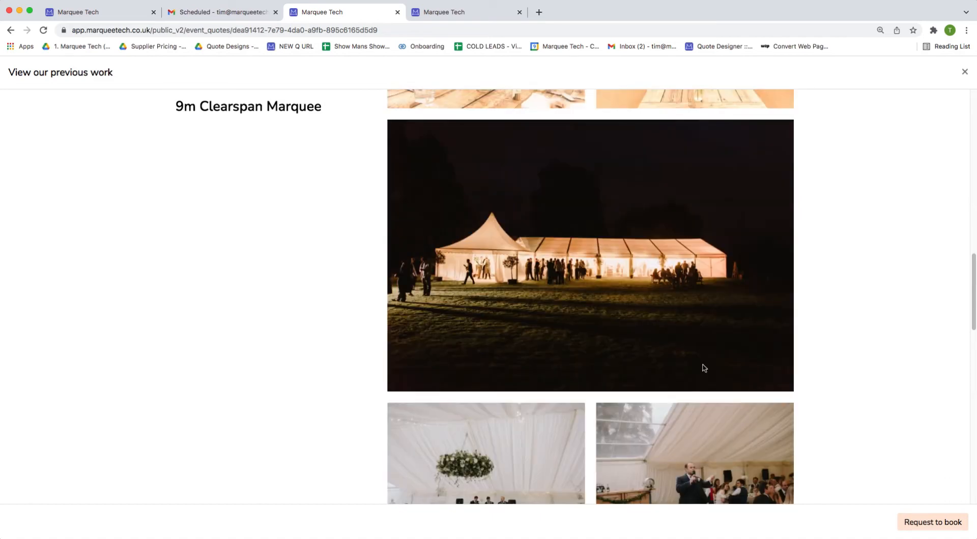
left_click(954, 77)
Scroll through the 11 line items to the £11,099.81 total and £3,329.94 deposit.
scroll(614, 331, "down", 5)
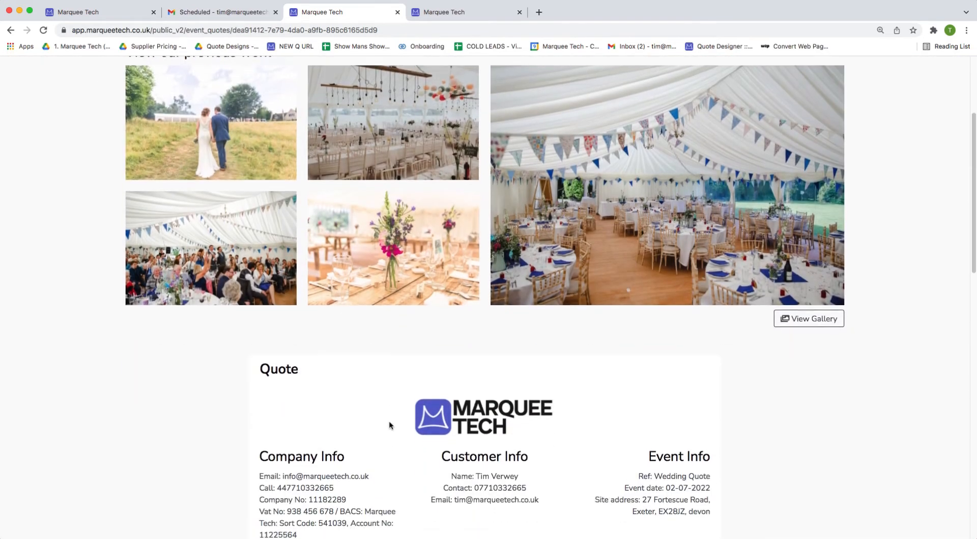
scroll(615, 332, "up", 6)
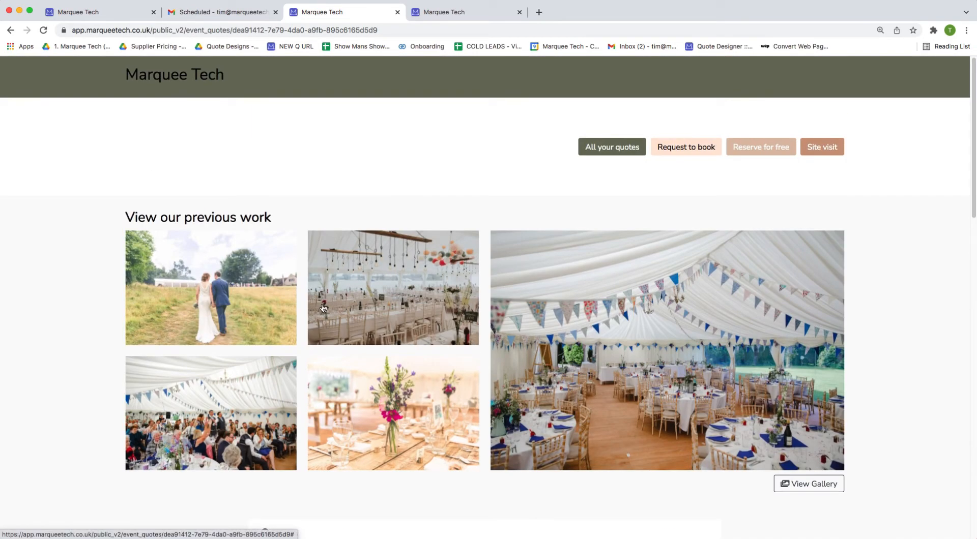
scroll(322, 307, "down", 3)
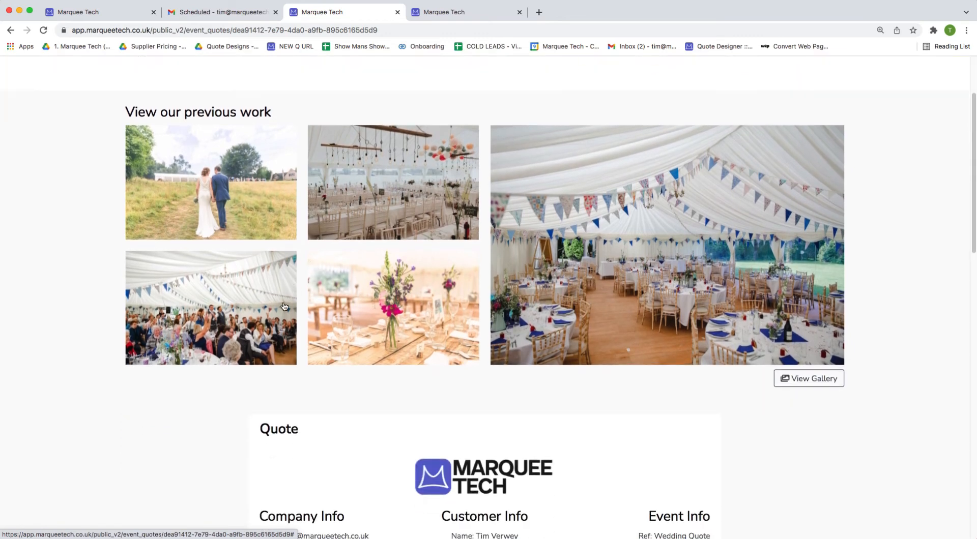
scroll(203, 137, "up", 3)
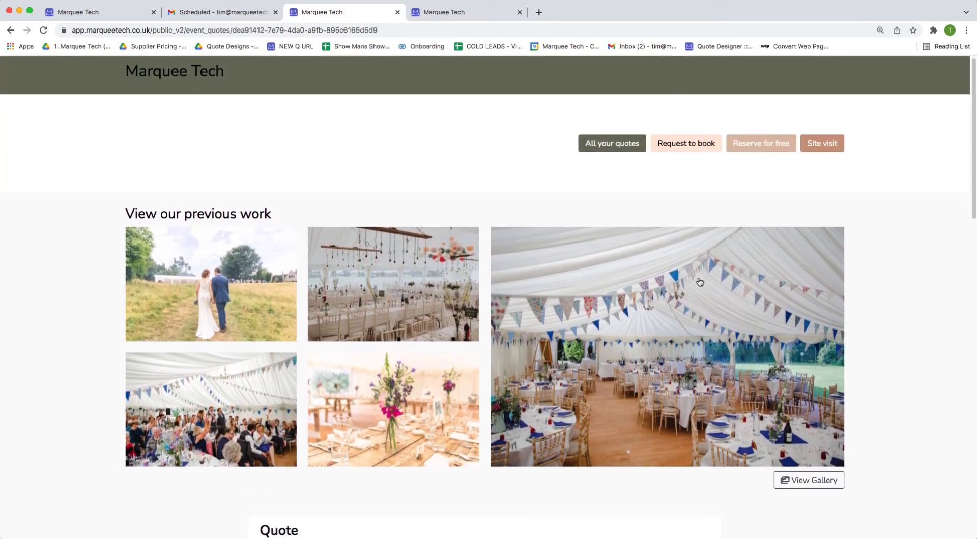
scroll(661, 102, "down", 1)
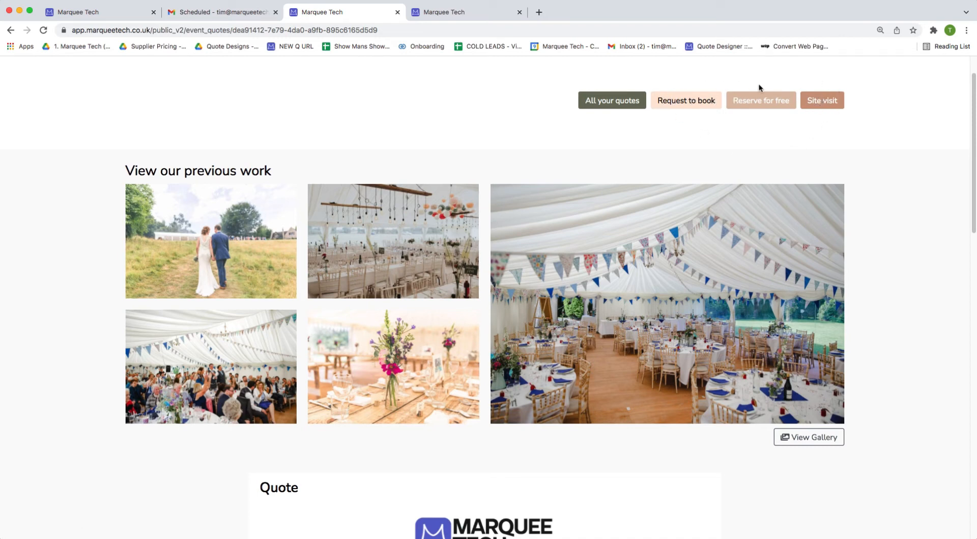
scroll(639, 142, "down", 7)
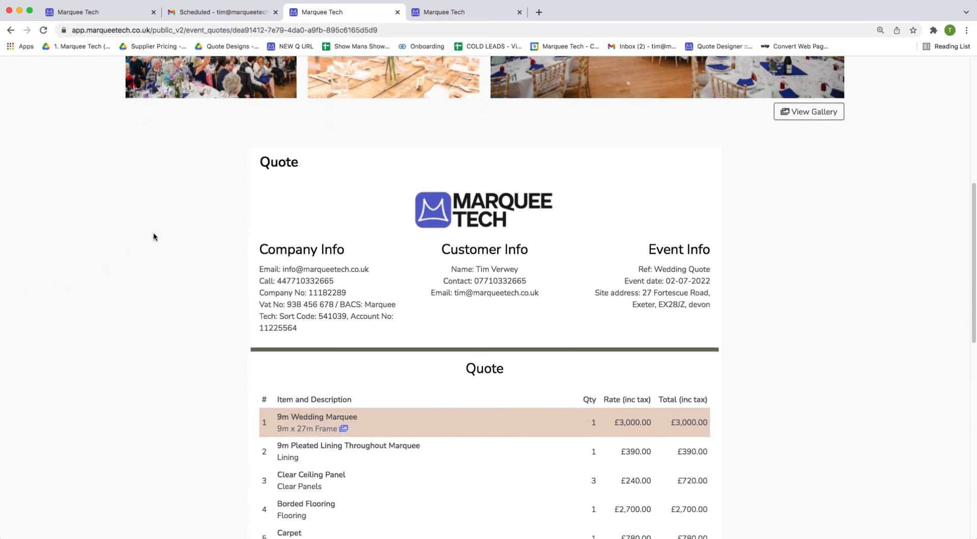
scroll(224, 207, "down", 6)
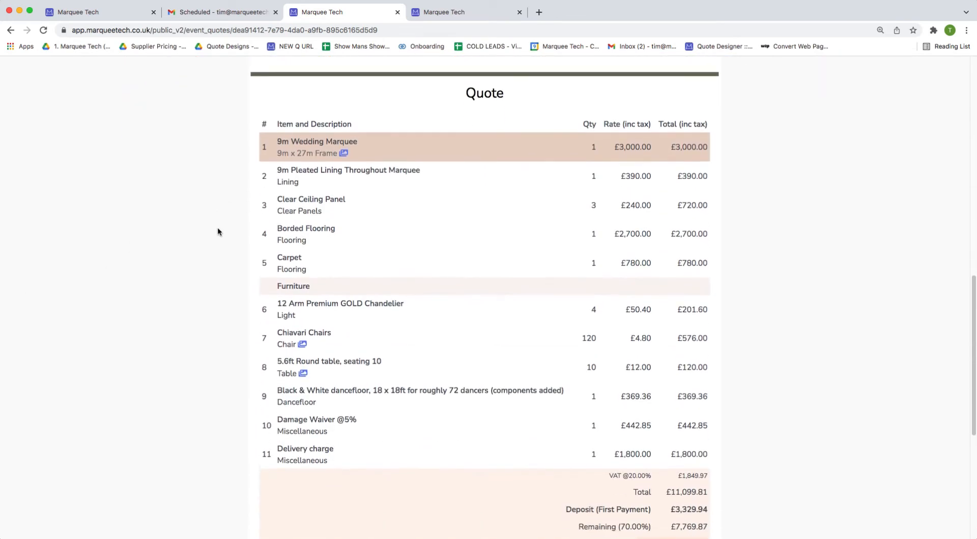
scroll(631, 509, "down", 1)
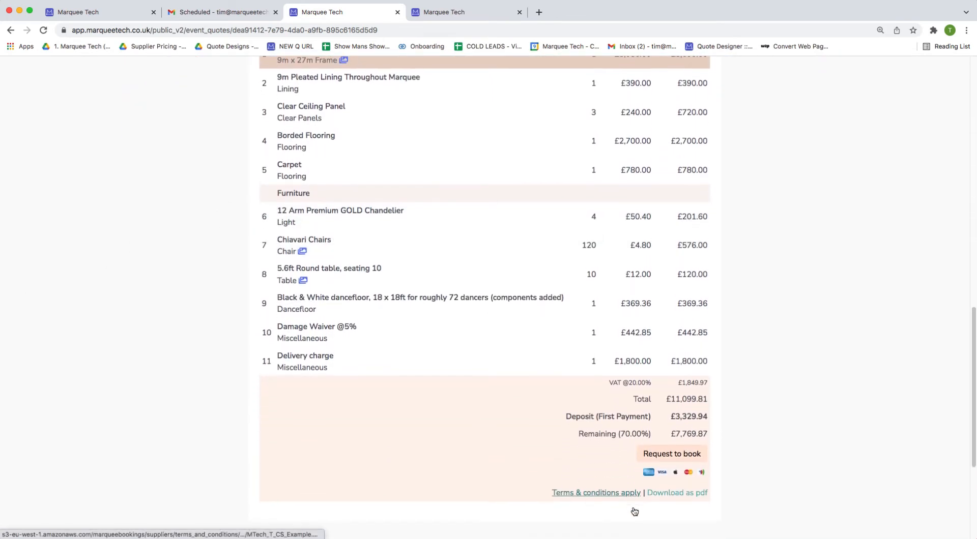
scroll(537, 473, "down", 3)
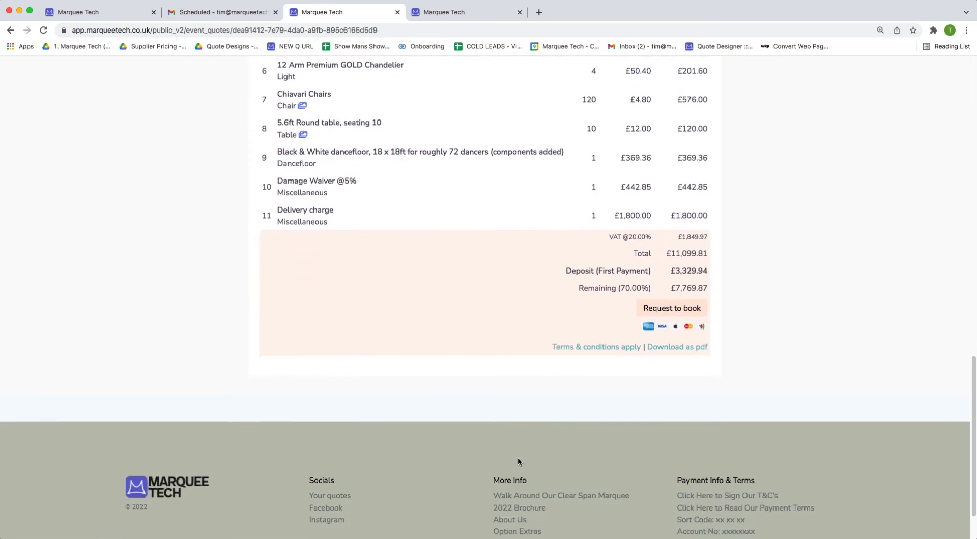
scroll(514, 456, "down", 2)
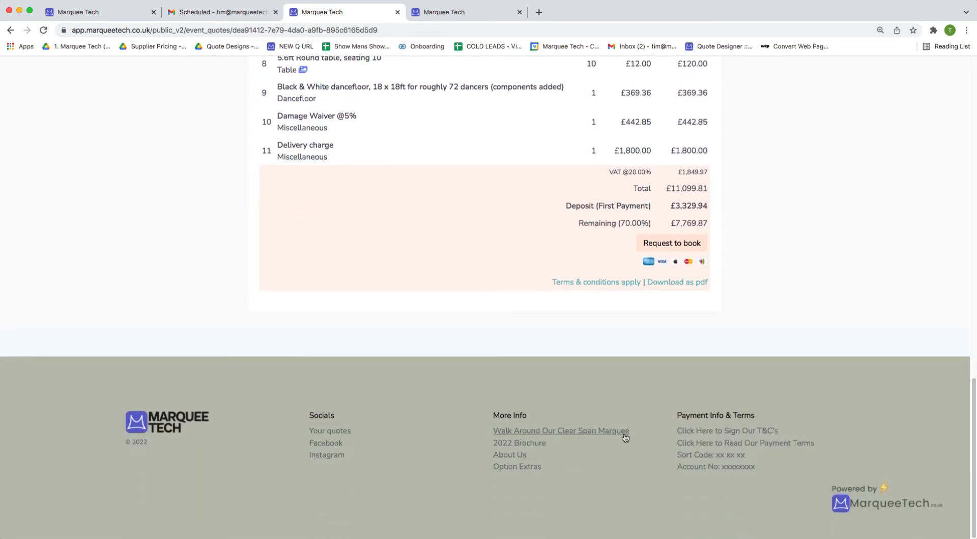
Open the 'Walk Around Our Clear Span Marquee' Matterport tour, then go back to the quote tab.
left_click(590, 432)
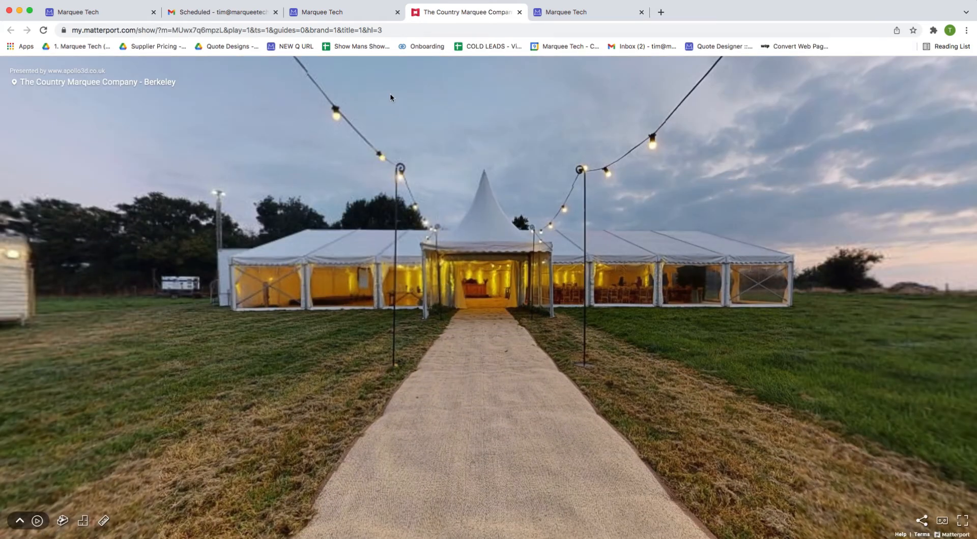
left_click(358, 16)
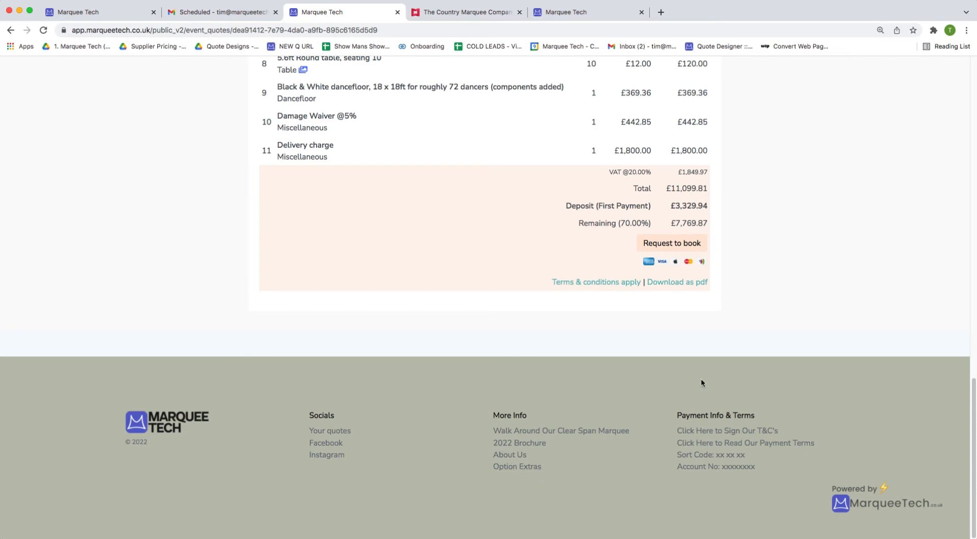
Browse all the Chiavari Chairs photos and close the viewer.
scroll(463, 300, "up", 3)
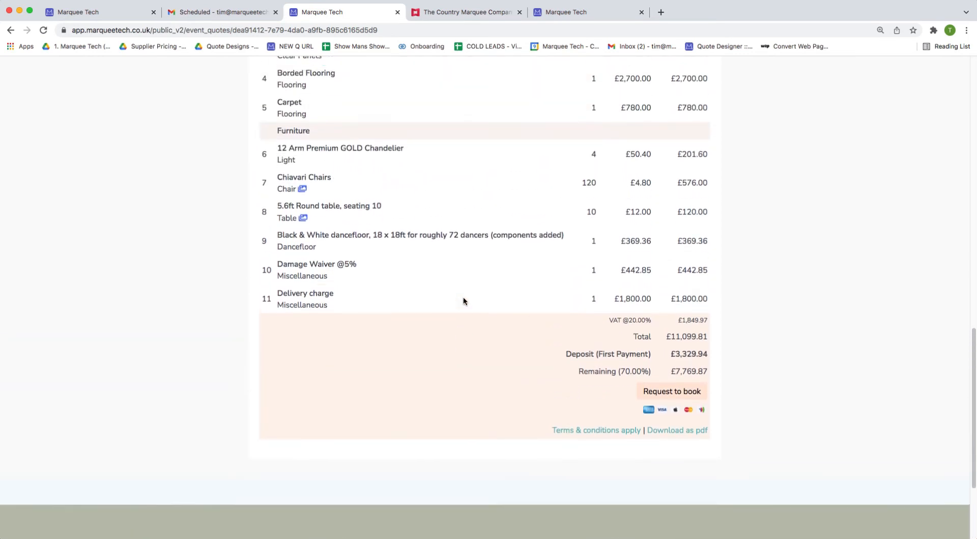
scroll(462, 297, "up", 4)
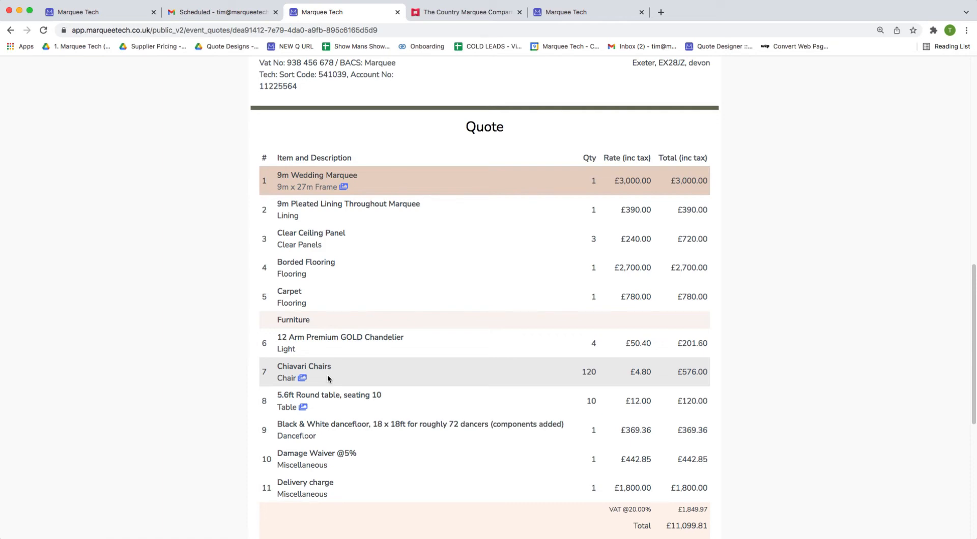
left_click(302, 378)
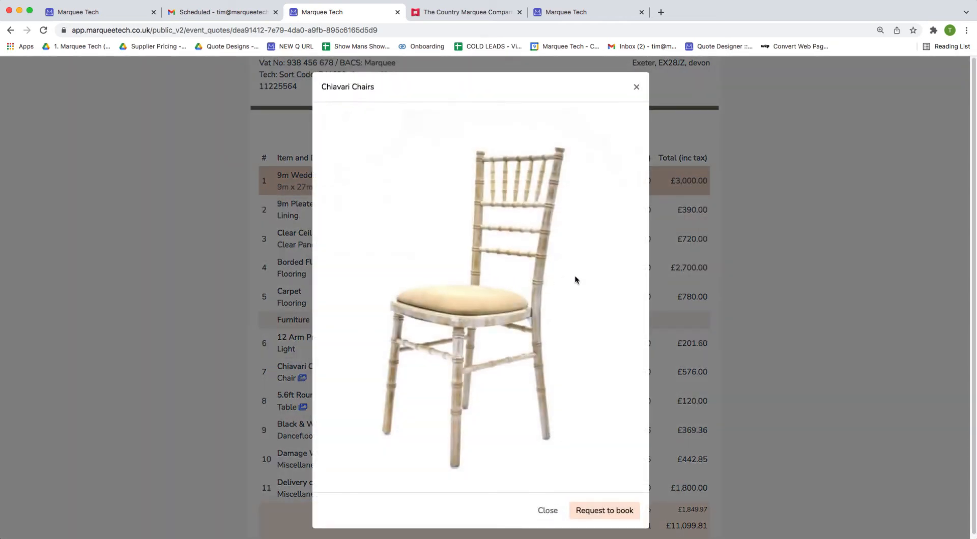
left_click(614, 281)
left_click(614, 282)
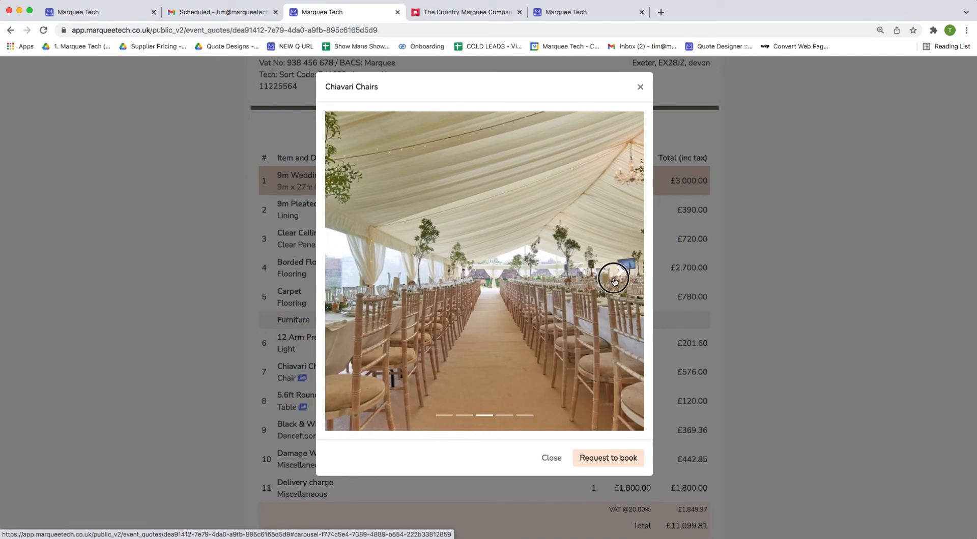
left_click(613, 279)
left_click(623, 243)
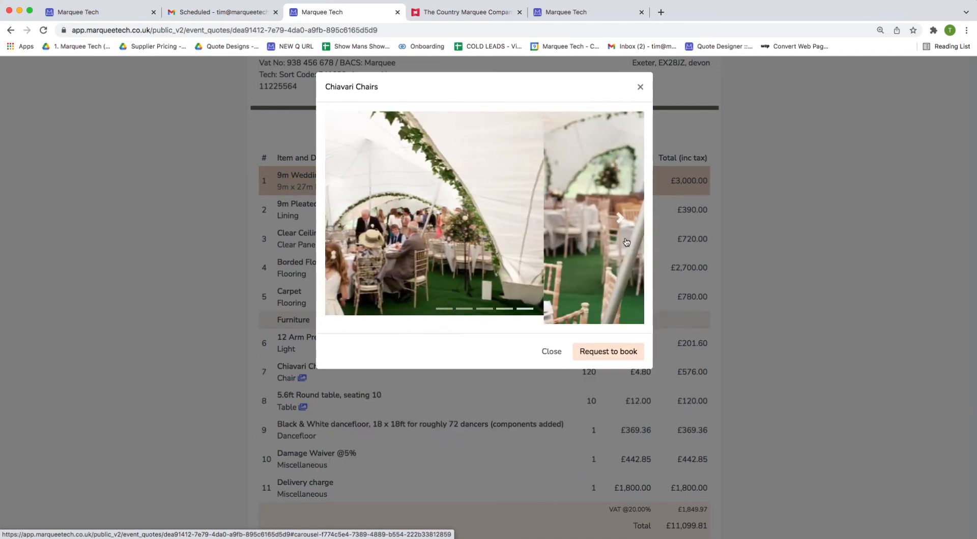
left_click(750, 205)
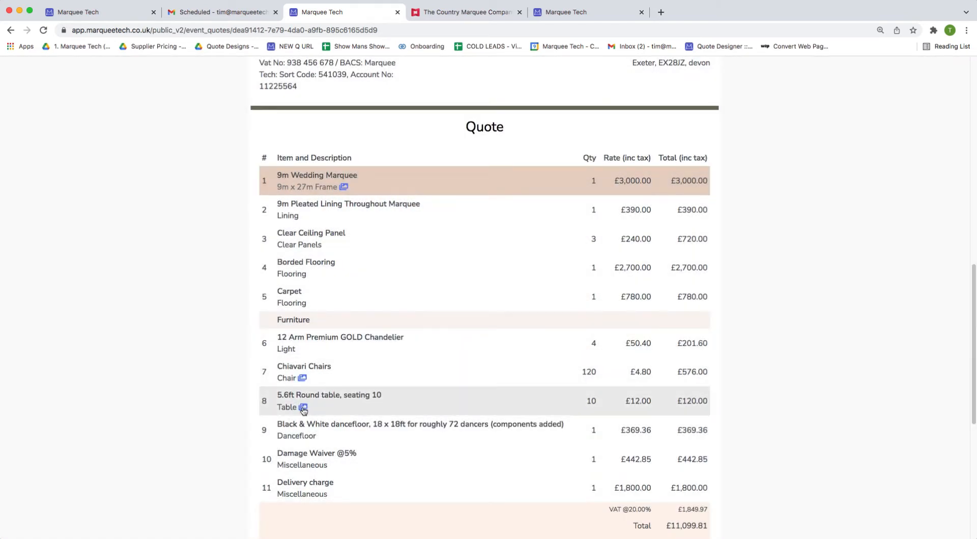
Browse the 5.6ft round table photos and close the gallery.
left_click(303, 410)
left_click(612, 220)
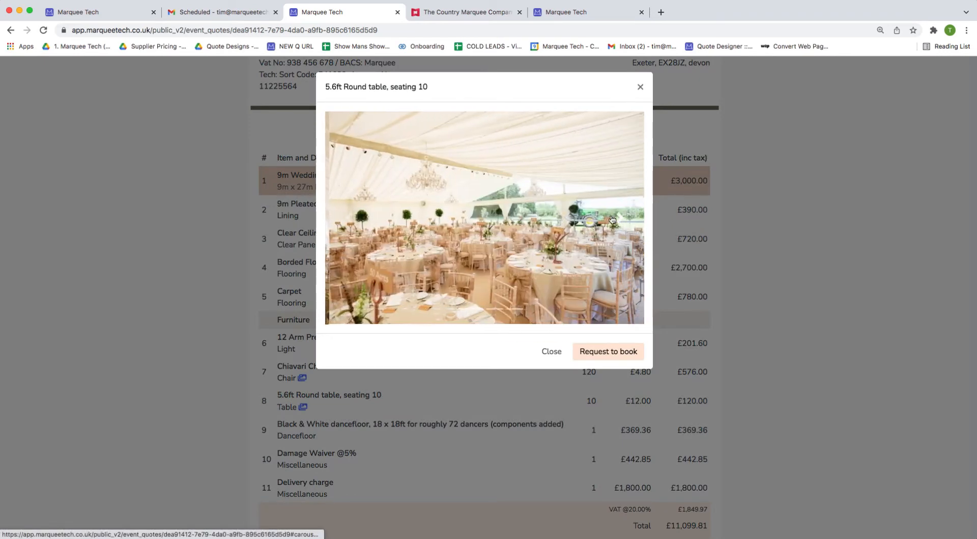
left_click(612, 220)
left_click(612, 220)
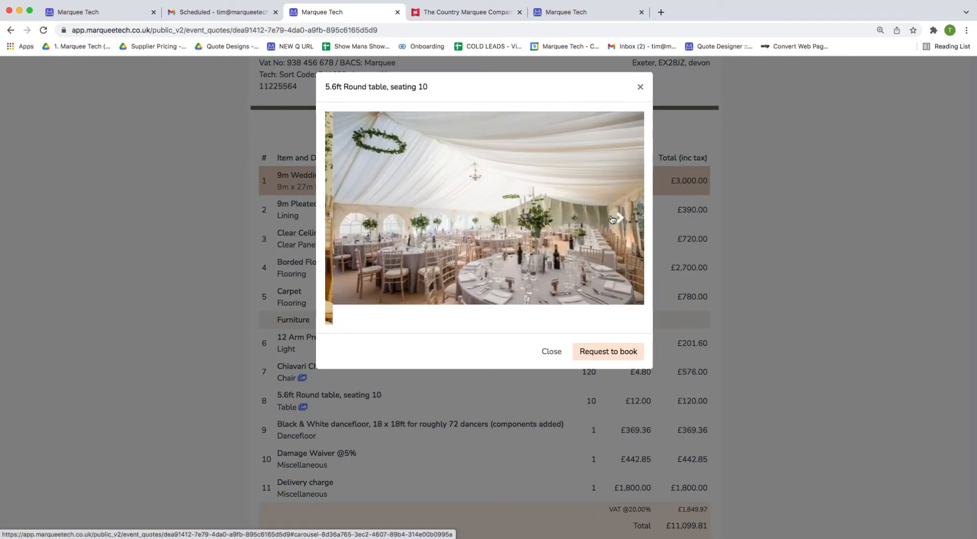
left_click(778, 209)
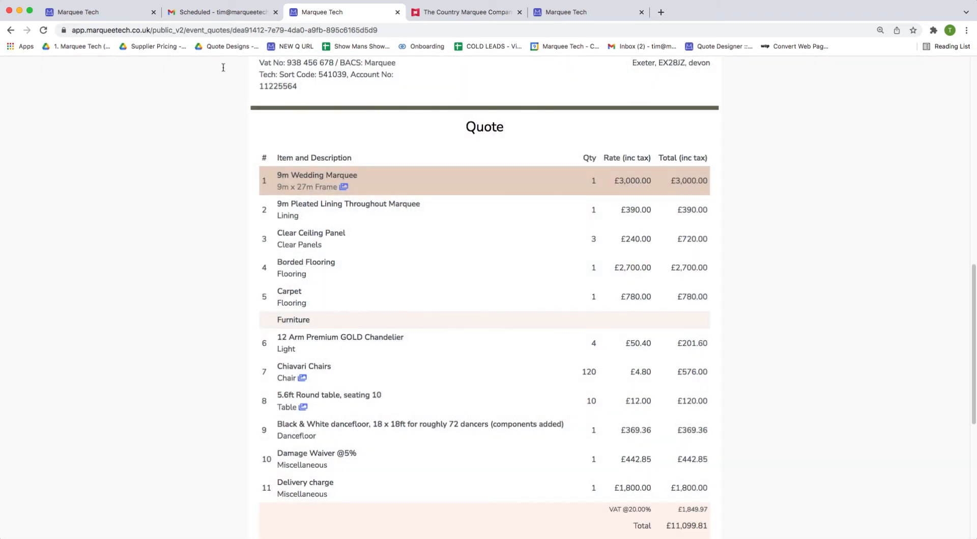
Move the customer page tab into second place and highlight the marquee's 9m x 27m size.
left_click_drag(118, 13, 215, 10)
left_click(322, 11)
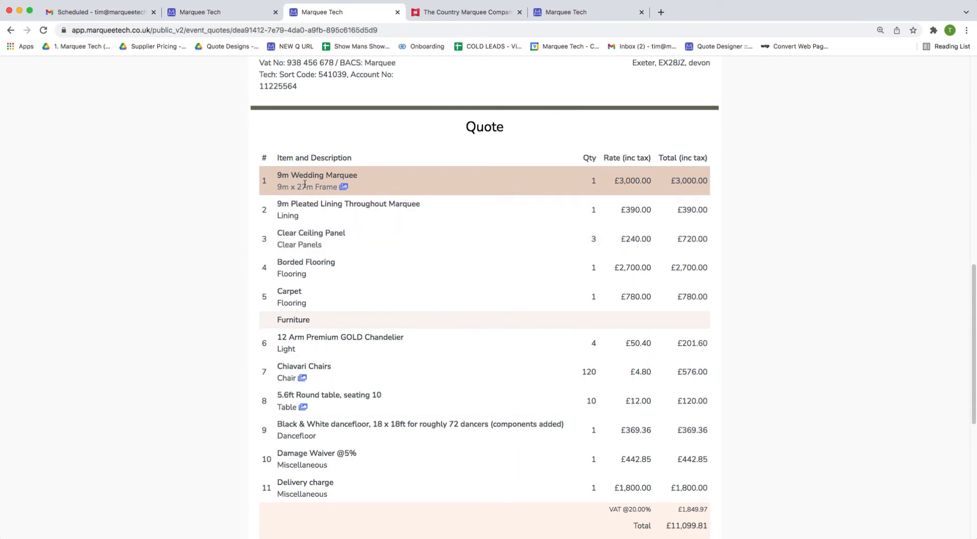
left_click_drag(313, 187, 278, 185)
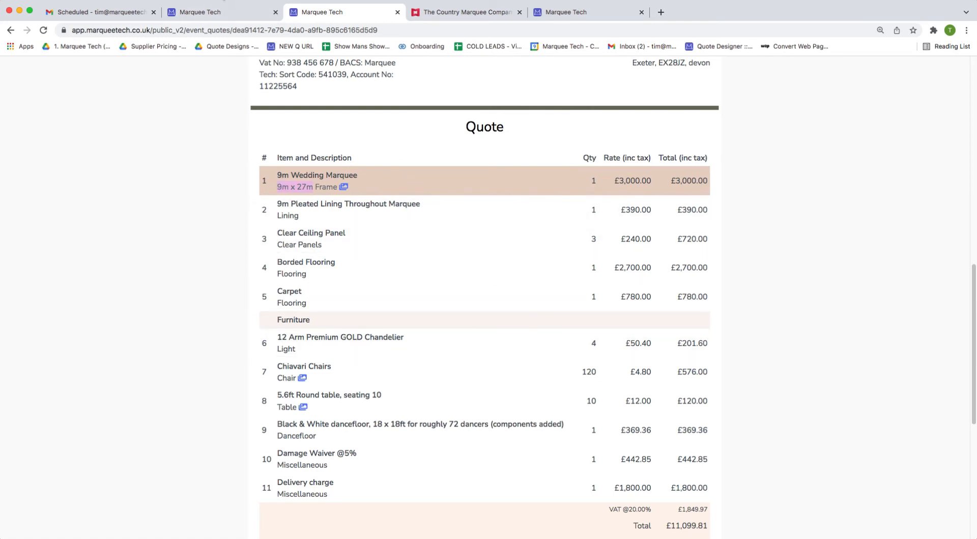
Lower the wedding marquee's additional bays from 8 to 7 (9m x 24m) and save.
left_click(222, 15)
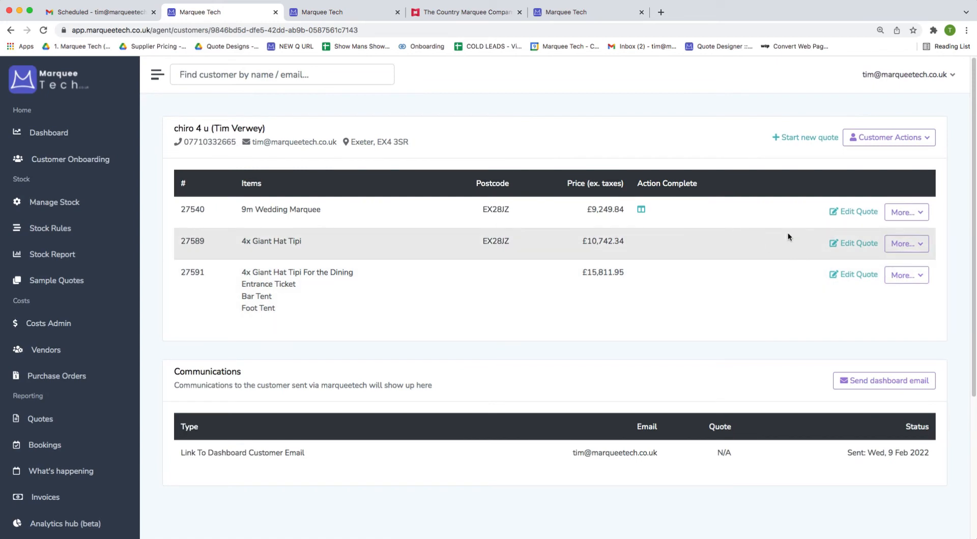
left_click(845, 213)
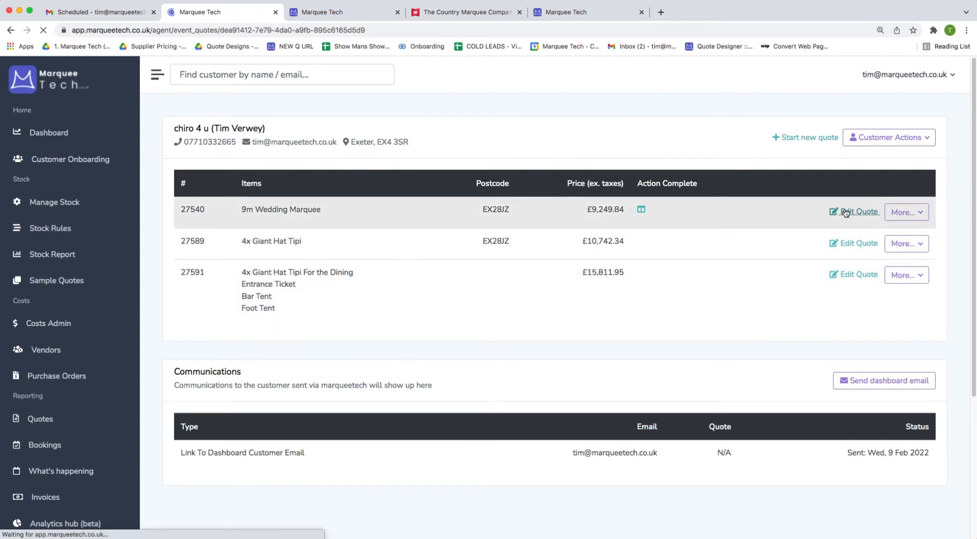
scroll(464, 309, "down", 10)
scroll(448, 379, "down", 5)
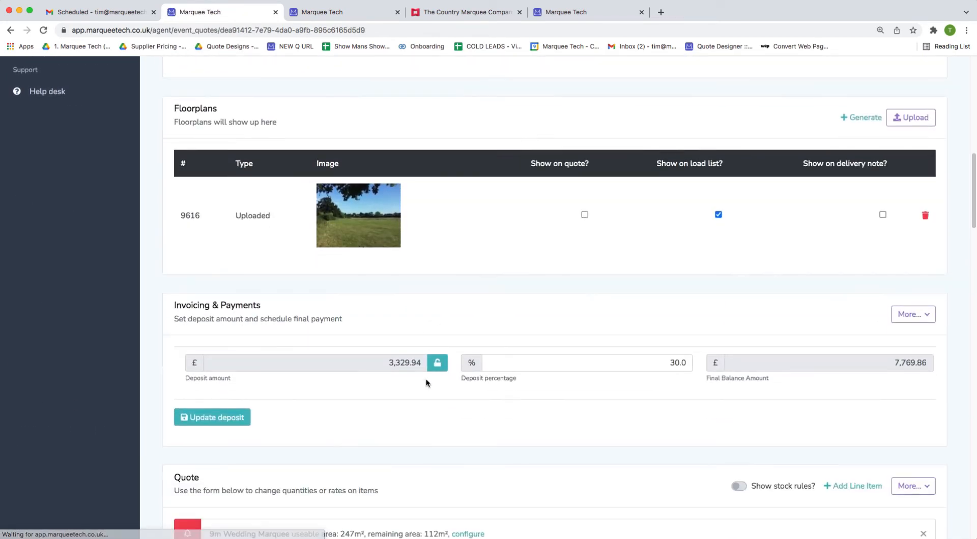
left_click(421, 448)
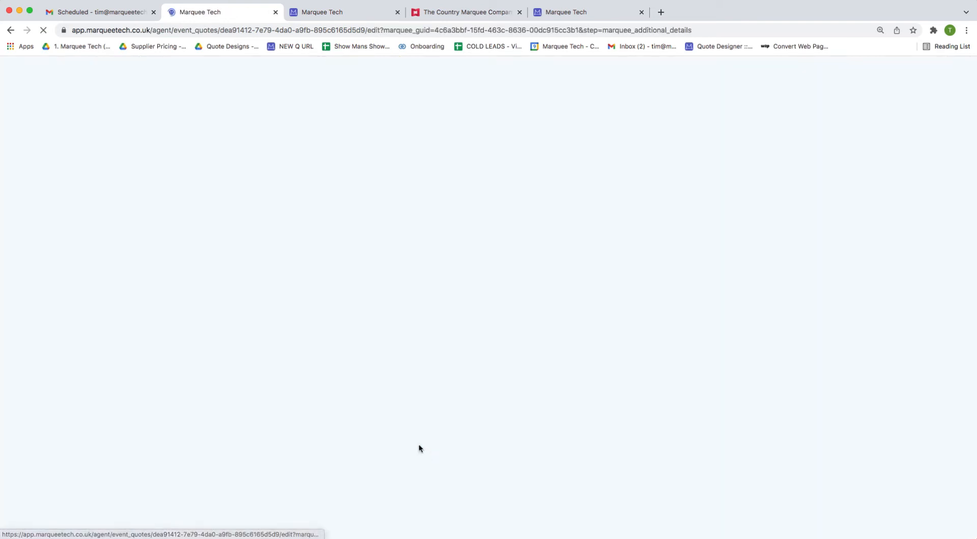
scroll(742, 368, "down", 2)
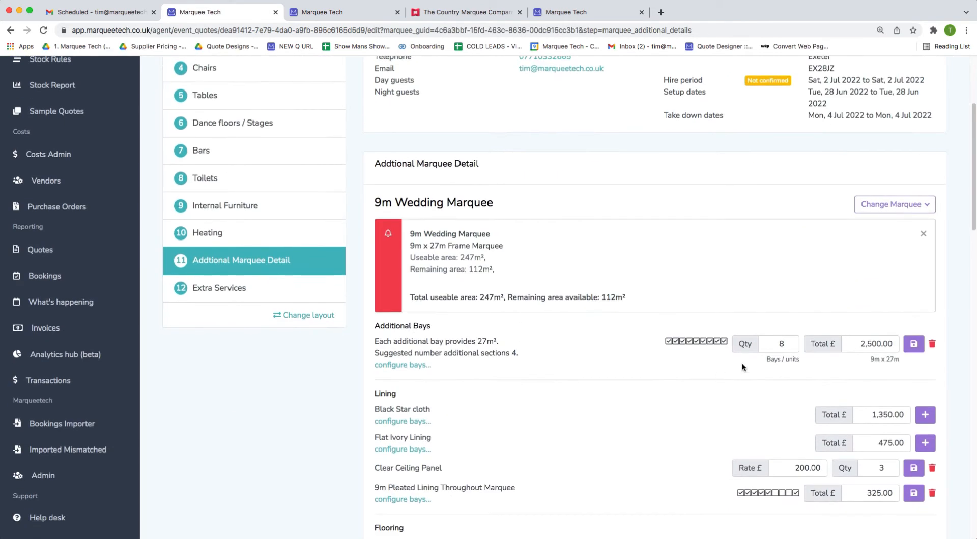
left_click(787, 347)
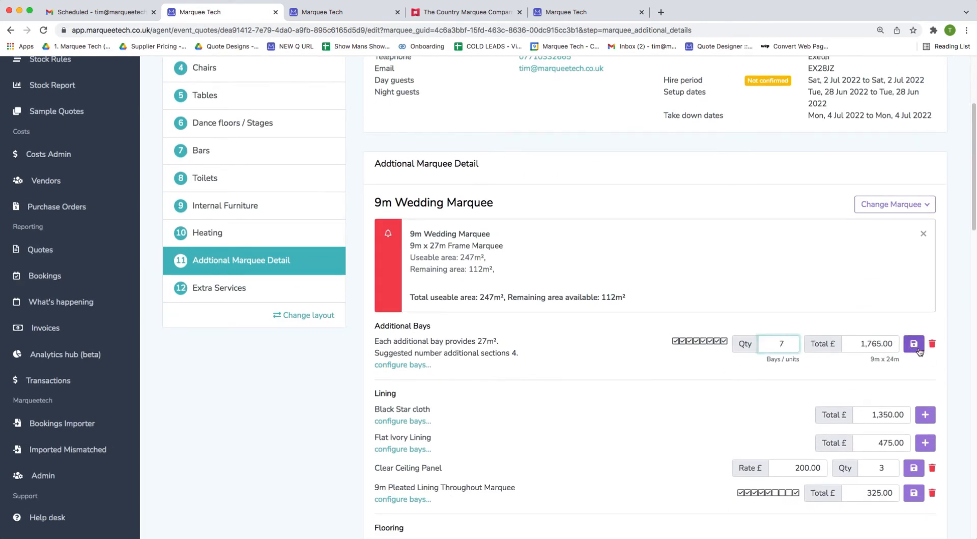
left_click(913, 344)
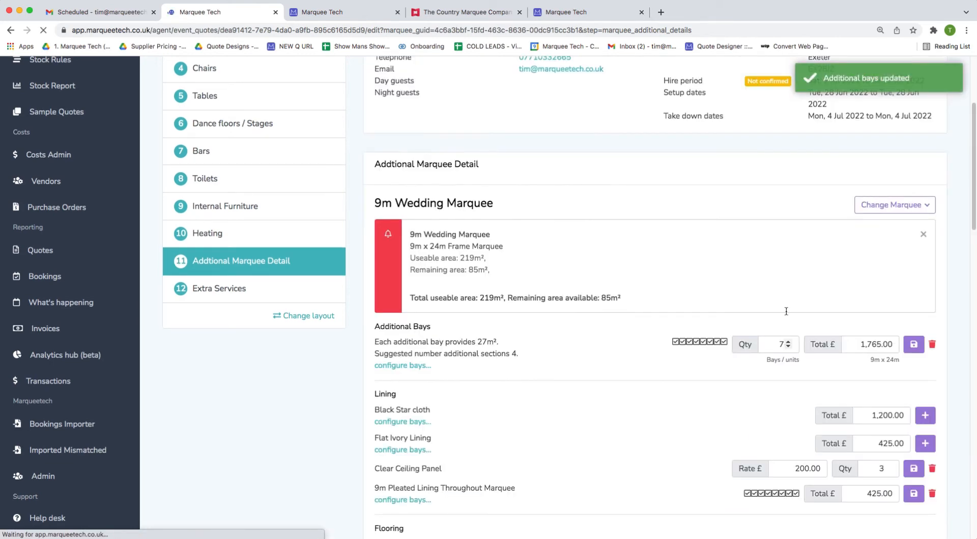
left_click(307, 14)
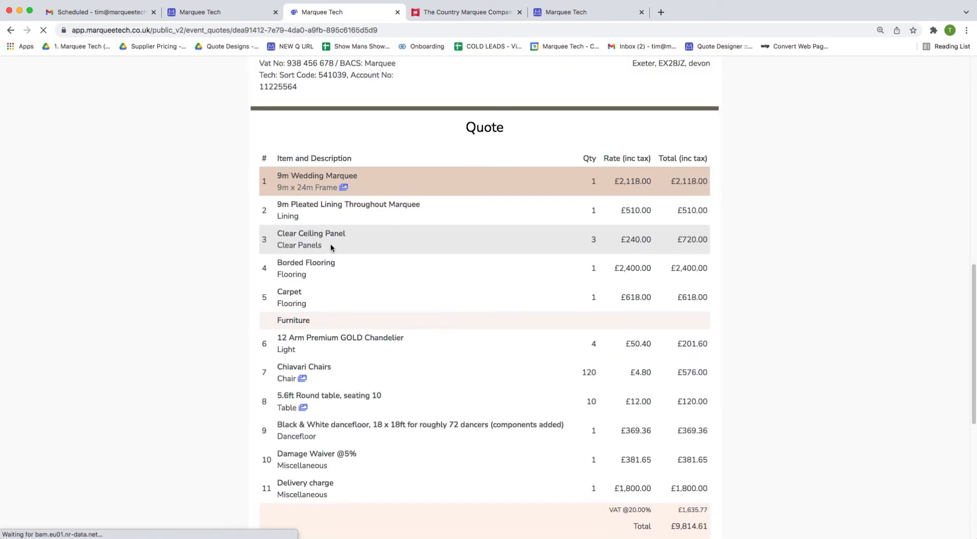
Reload the public quote and confirm the 24m length, £2,944.38 deposit and £6,870.23 remaining.
left_click(309, 188)
double_click(310, 188)
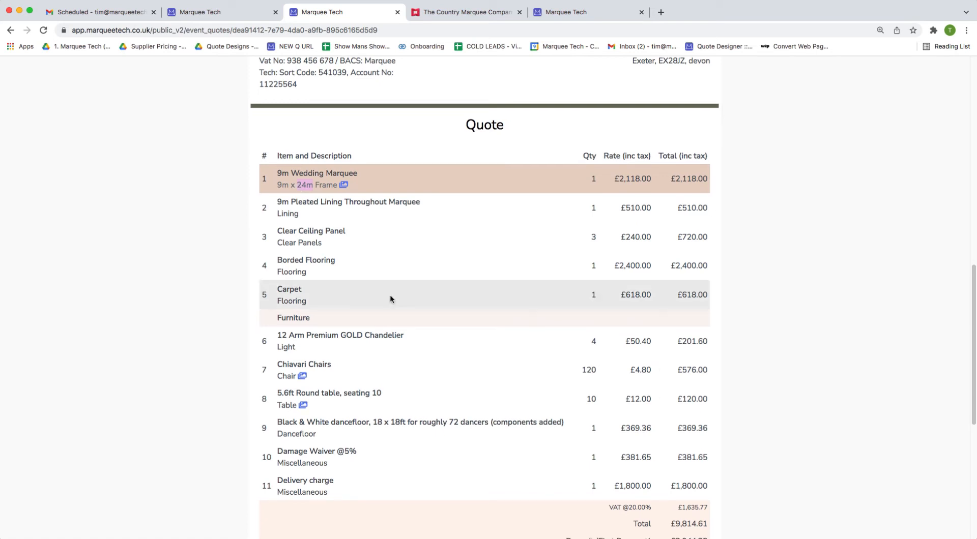
scroll(438, 260, "down", 3)
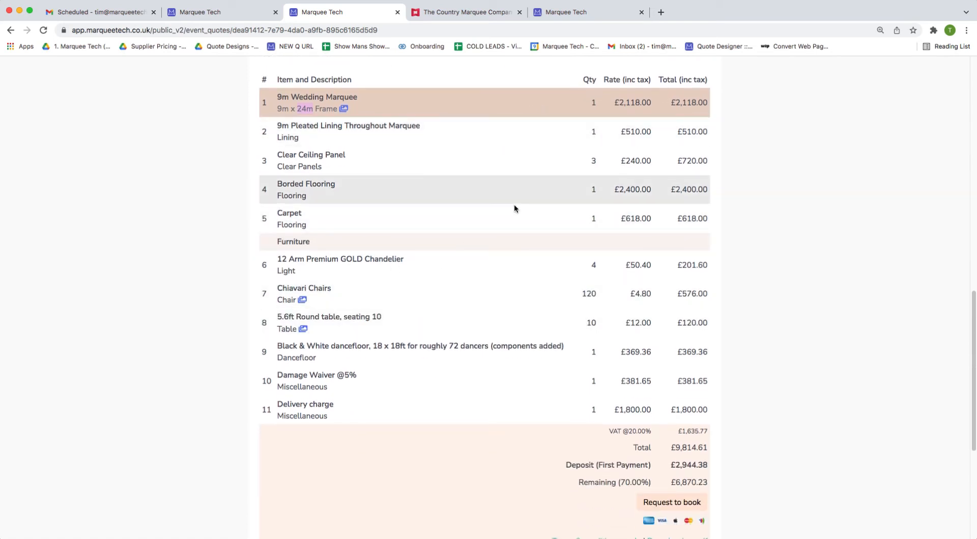
scroll(514, 207, "down", 2)
left_click(199, 8)
scroll(307, 348, "down", 10)
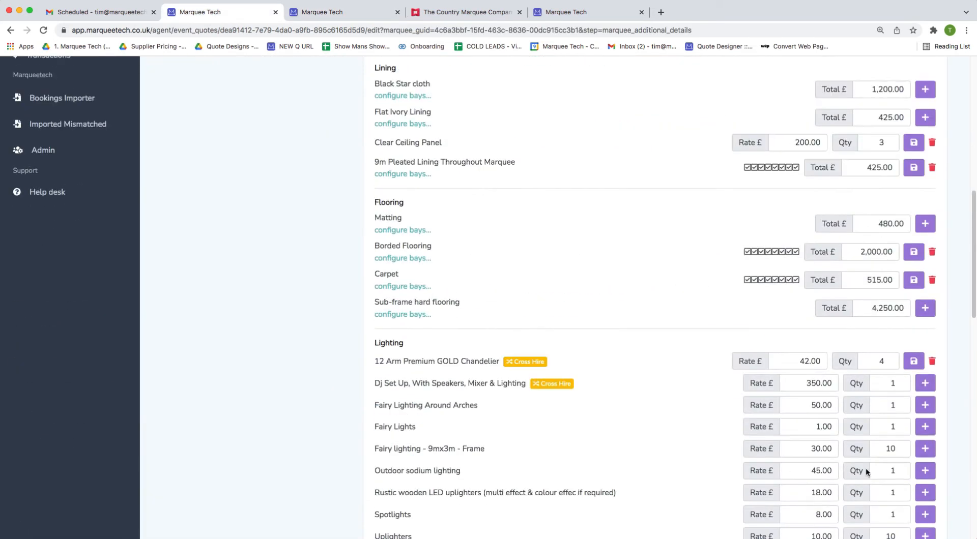
Add a 'Catering Tent - 6mx6m' line item found by searching 'cater' to the quote.
left_click(908, 424)
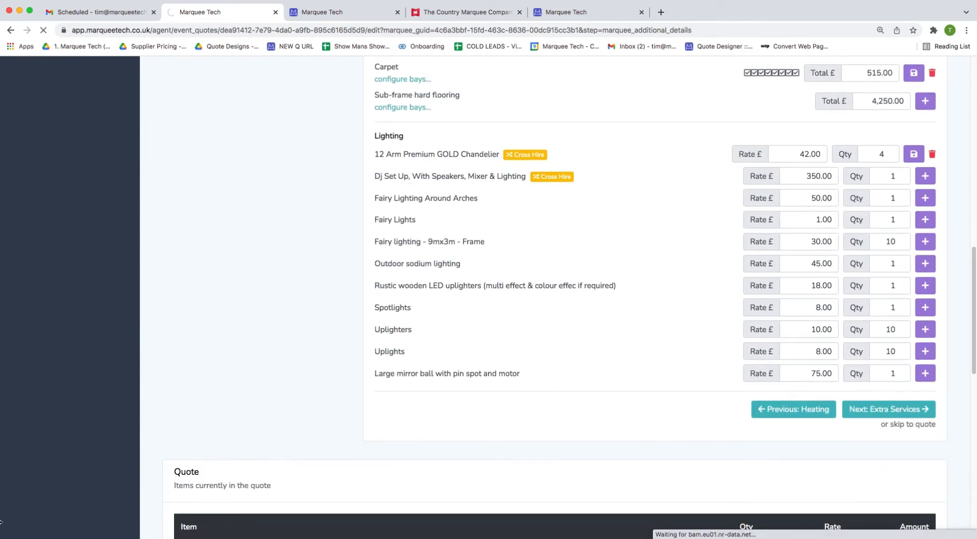
scroll(488, 436, "down", 10)
scroll(488, 436, "down", 7)
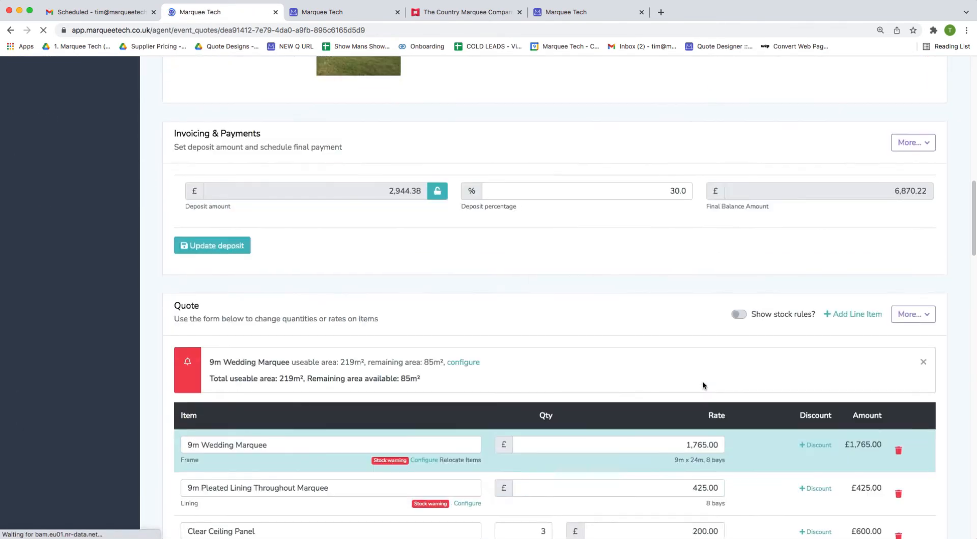
left_click(852, 234)
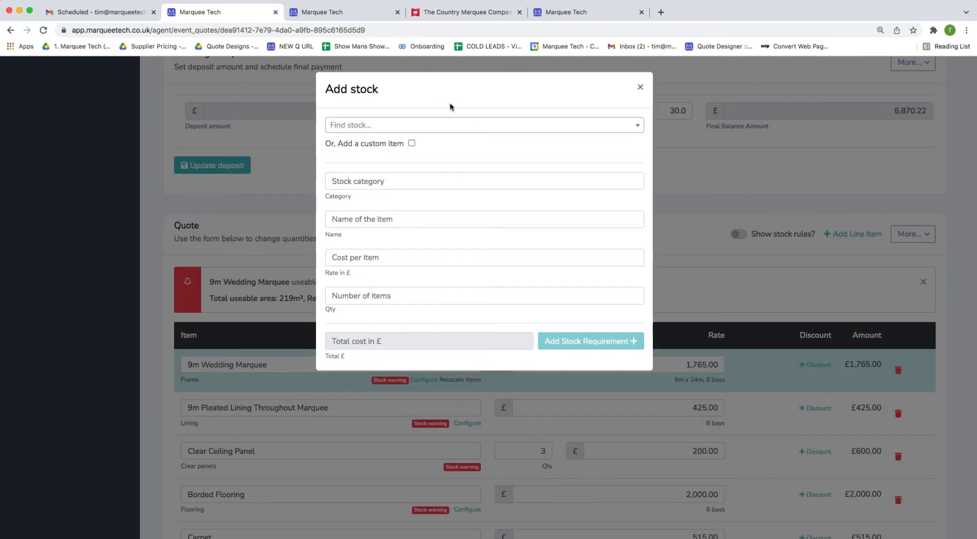
left_click(429, 125)
type("cater")
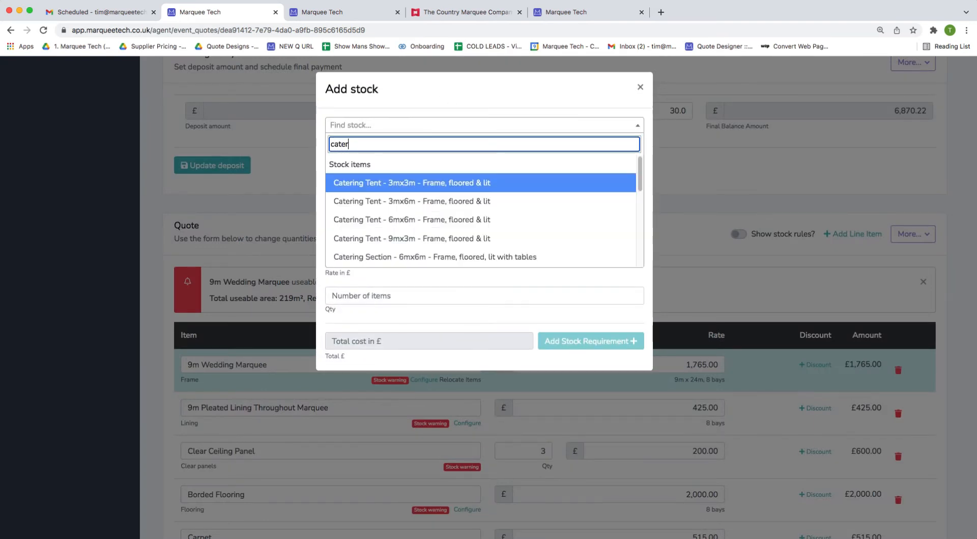
left_click(545, 219)
left_click(626, 341)
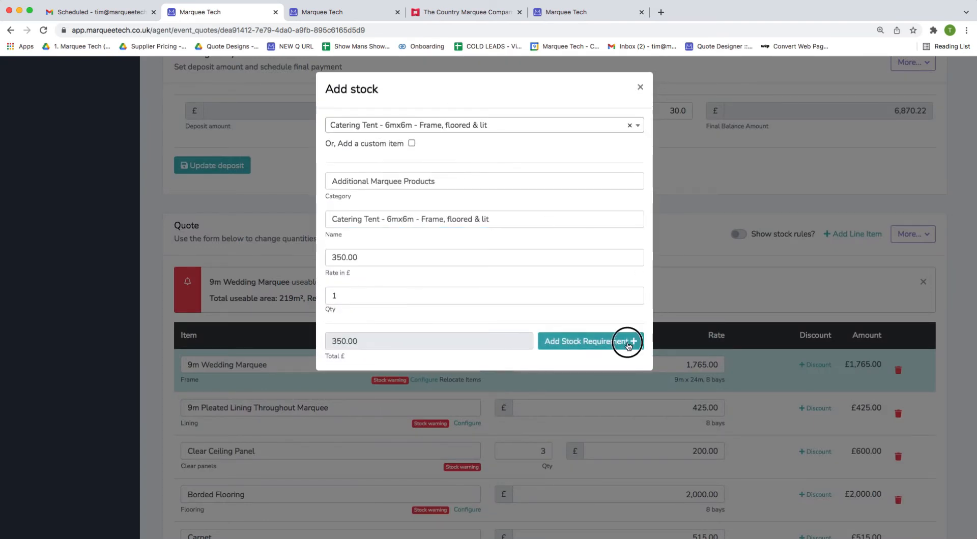
left_click(347, 11)
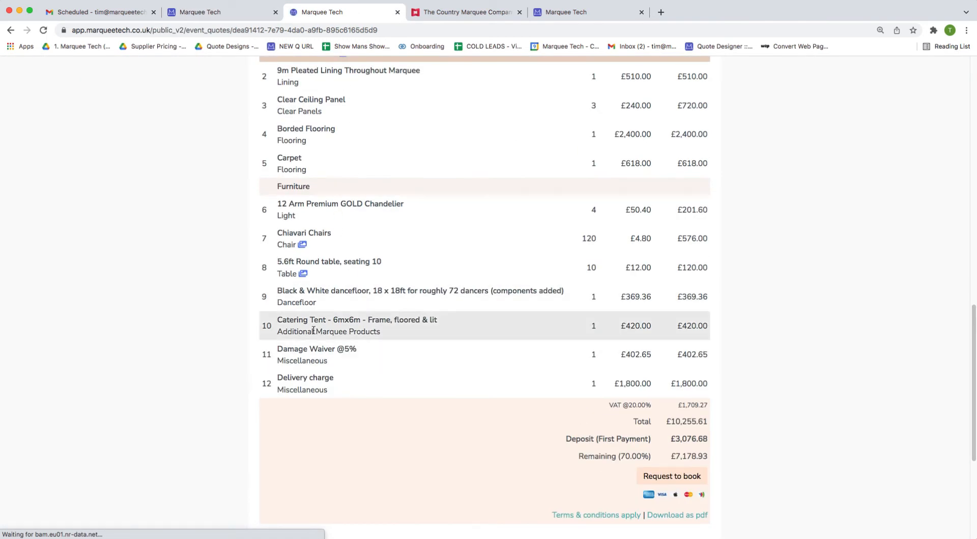
Look over the catering tent and £10,255.61 total on the public quote, then return to Floorplans.
triple_click(313, 330)
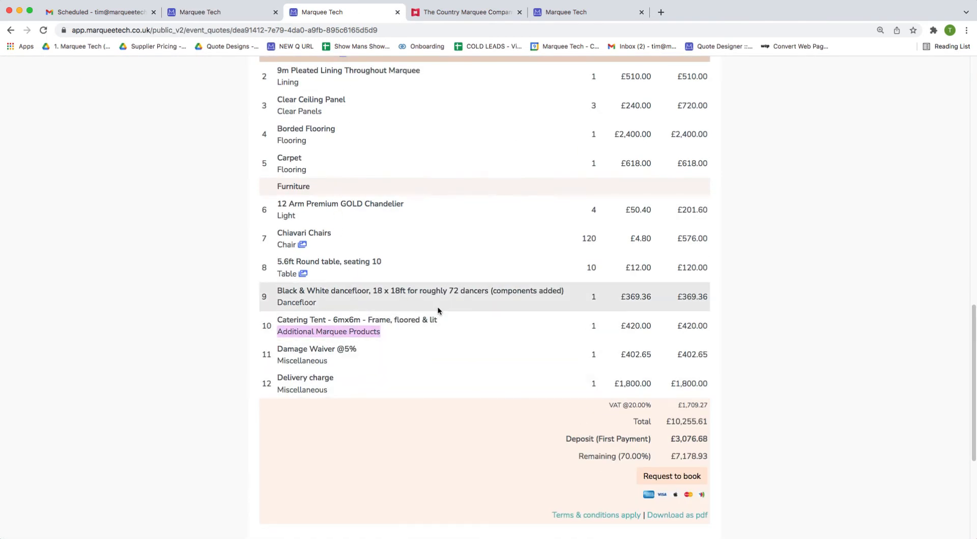
scroll(438, 308, "up", 1)
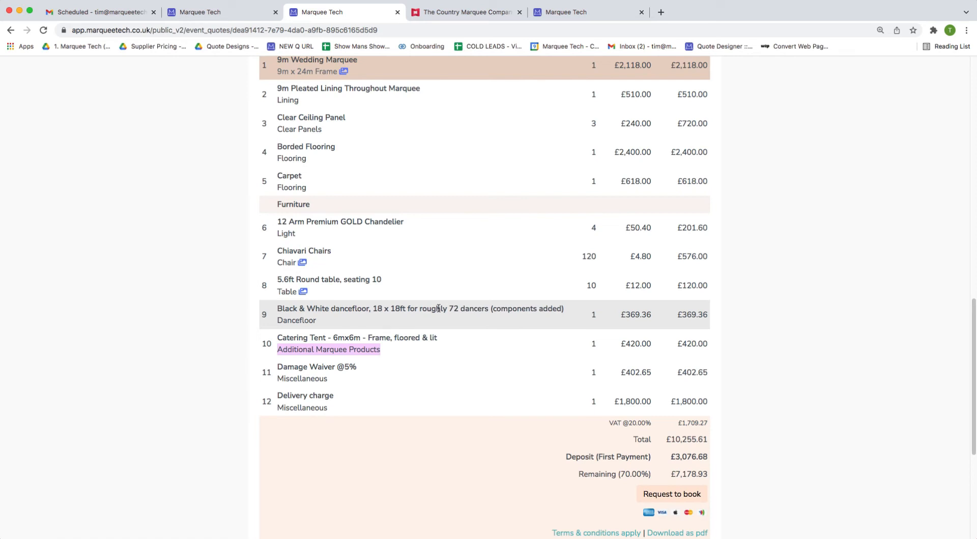
scroll(439, 308, "up", 3)
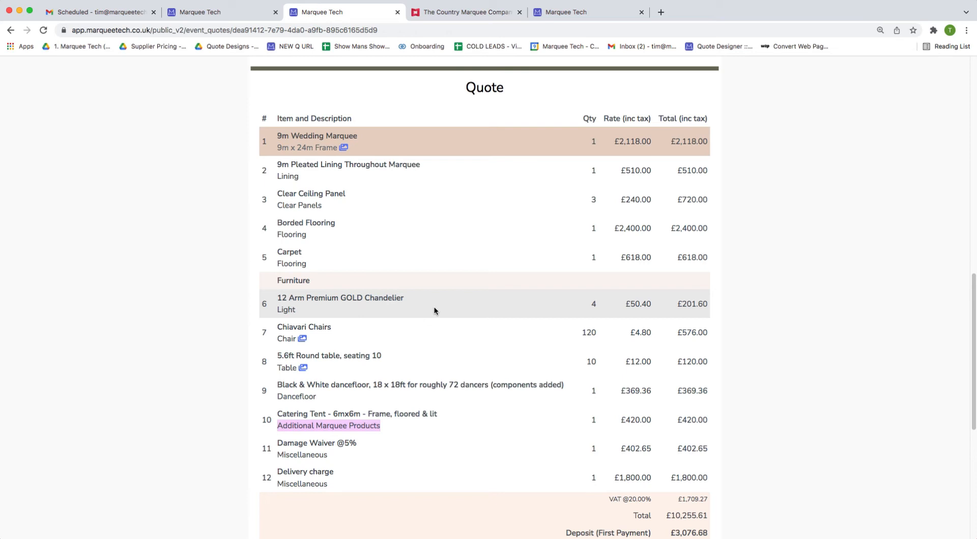
left_click(140, 353)
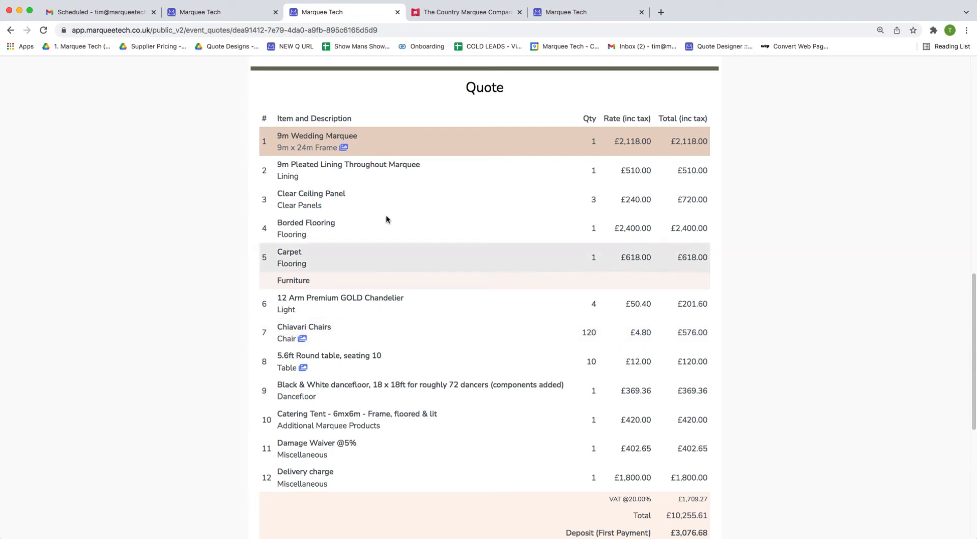
left_click(219, 12)
scroll(598, 296, "up", 8)
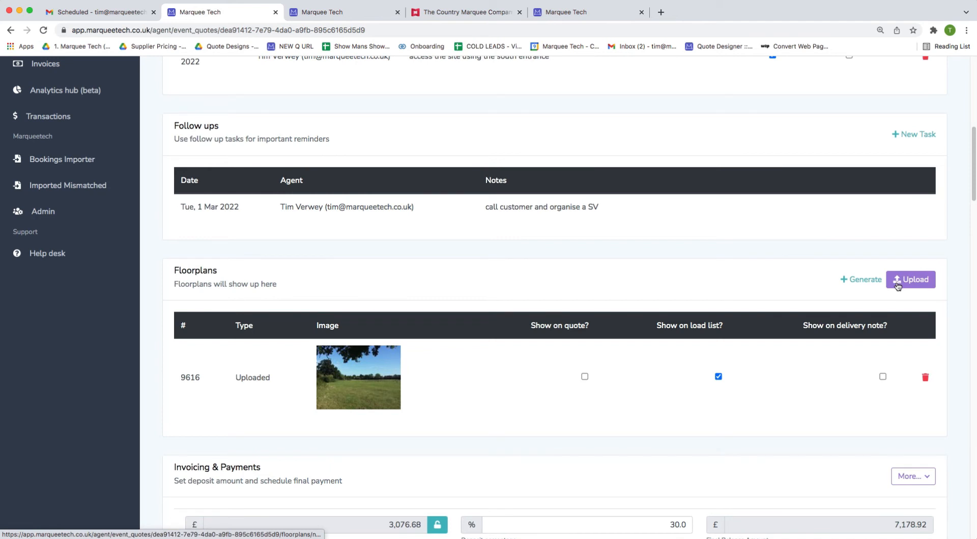
Generate a new marquee floorplan, shift the dance floor right and remove an extra round table.
left_click(866, 279)
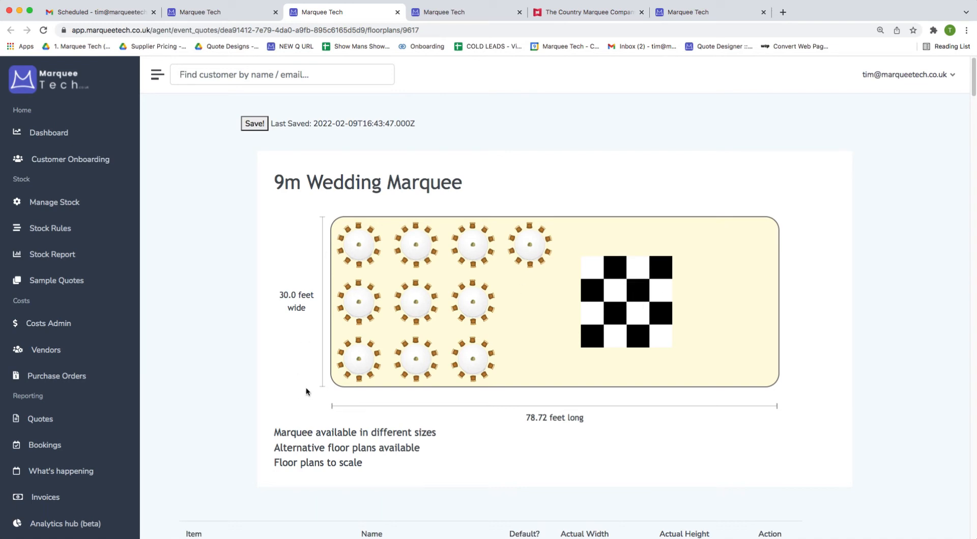
left_click_drag(640, 313, 700, 335)
left_click_drag(530, 260, 534, 287)
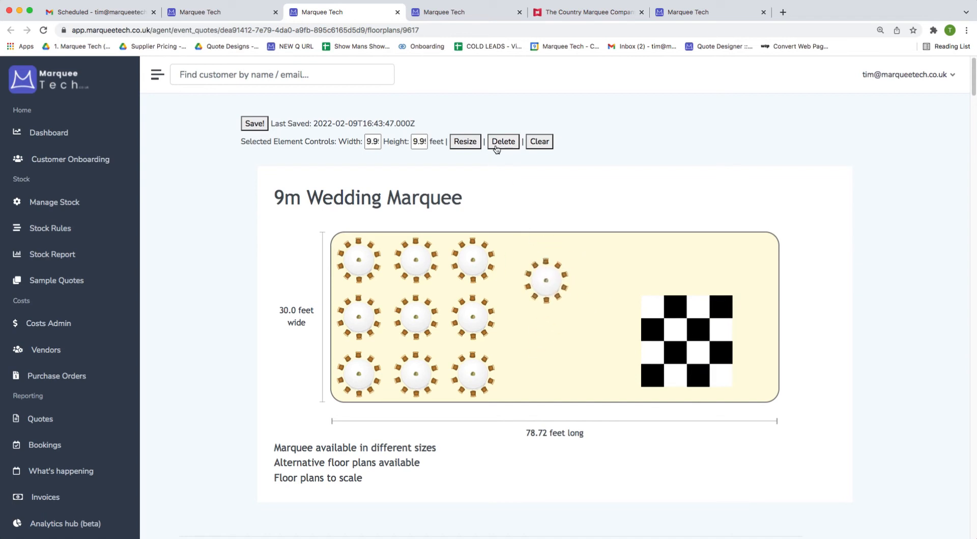
left_click(503, 142)
left_click_drag(691, 336, 705, 359)
scroll(682, 382, "down", 10)
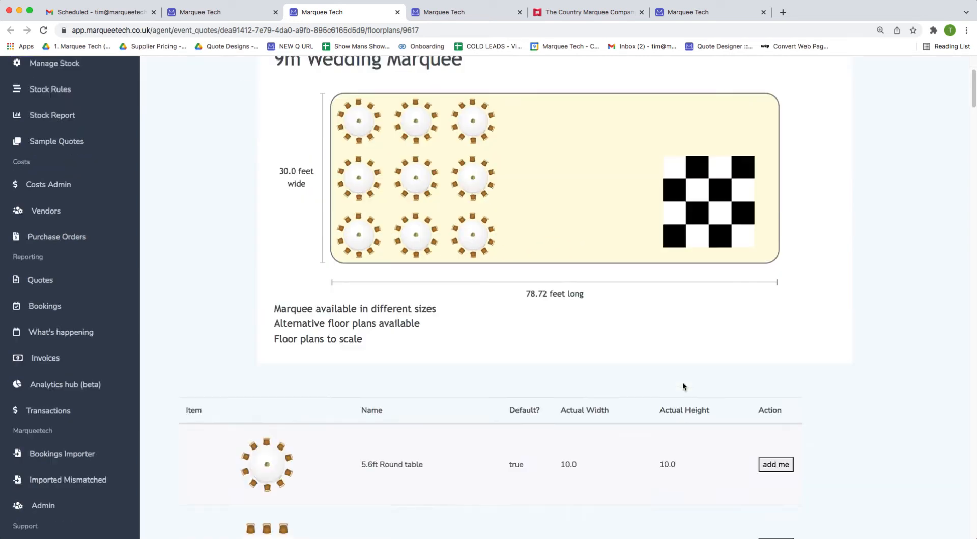
Add a poseur table, bar and clear ceiling panels over the first two table columns.
left_click(759, 367)
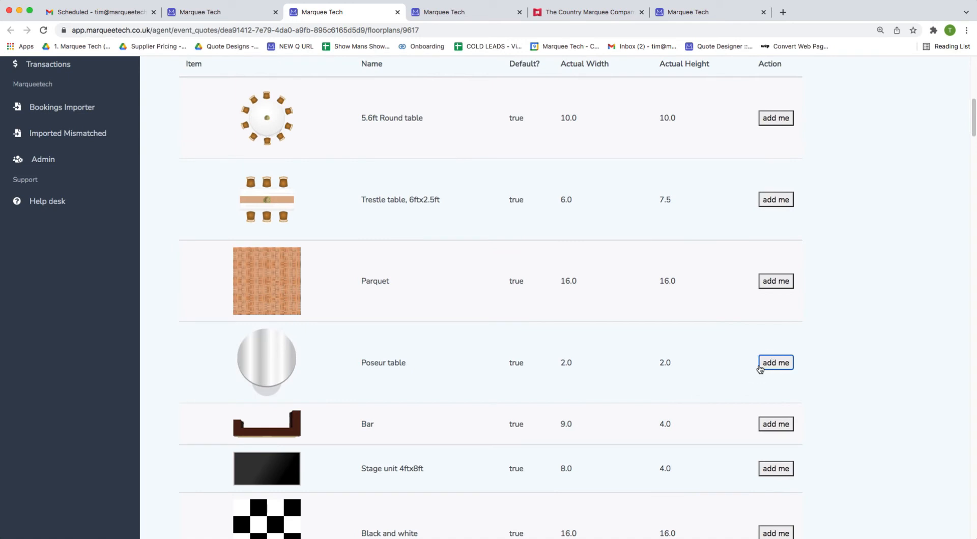
scroll(776, 374, "down", 2)
left_click(774, 362)
scroll(772, 361, "down", 6)
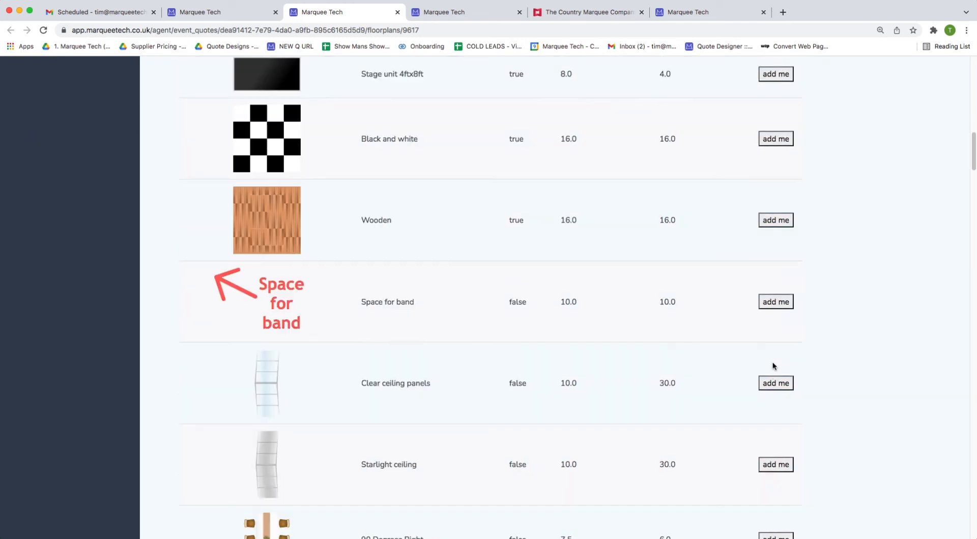
left_click(774, 385)
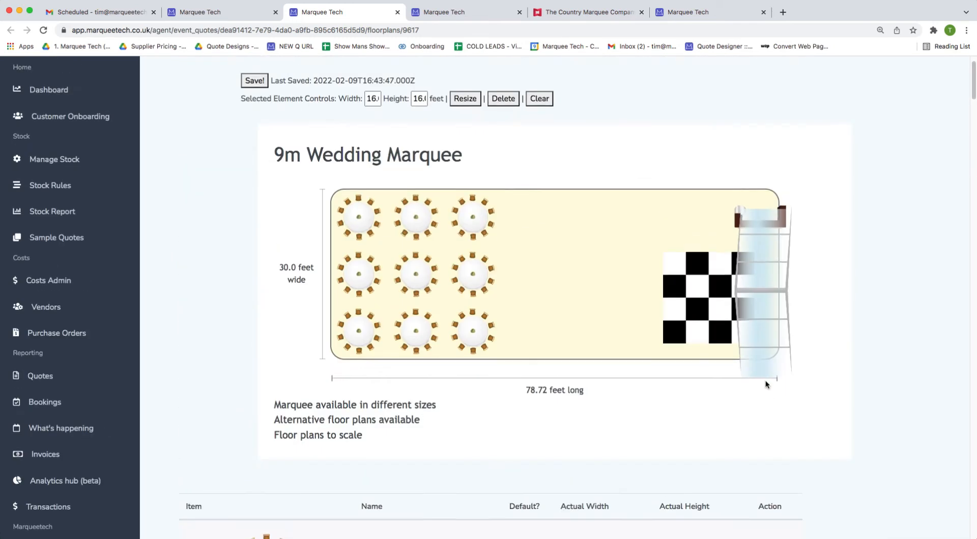
left_click_drag(765, 380, 352, 321)
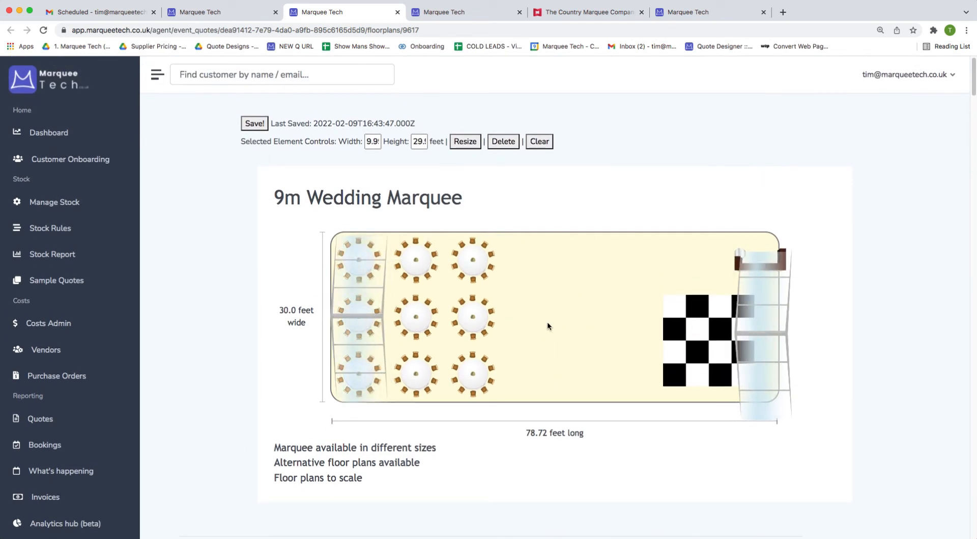
left_click_drag(751, 346, 399, 357)
left_click_drag(495, 345, 476, 346)
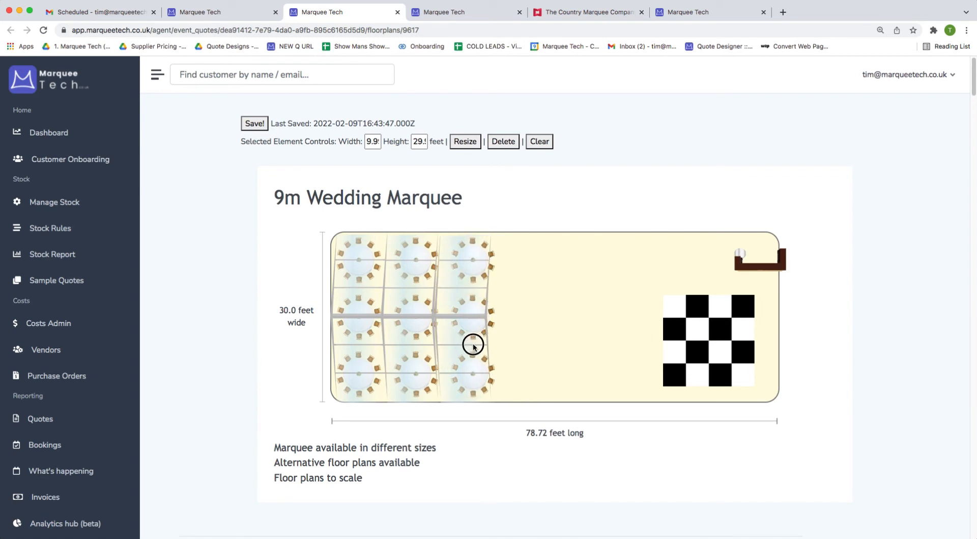
Place the brown bar at the top middle and a second heater top right, then save.
left_click_drag(773, 271, 547, 261)
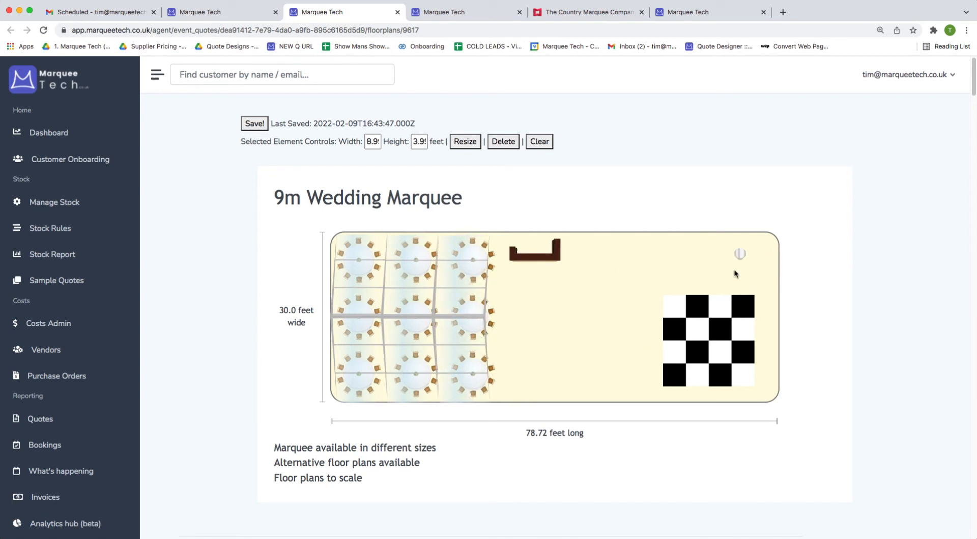
left_click_drag(739, 254, 700, 261)
left_click(256, 125)
left_click(255, 125)
left_click(248, 15)
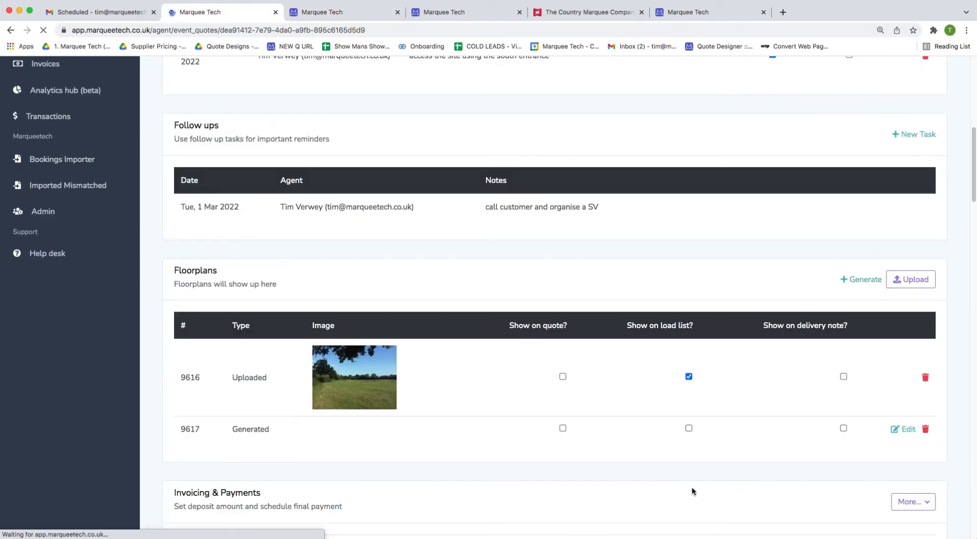
Tick Show on quote? for floorplan #9617 and check it under Layout on the public quote.
left_click(563, 410)
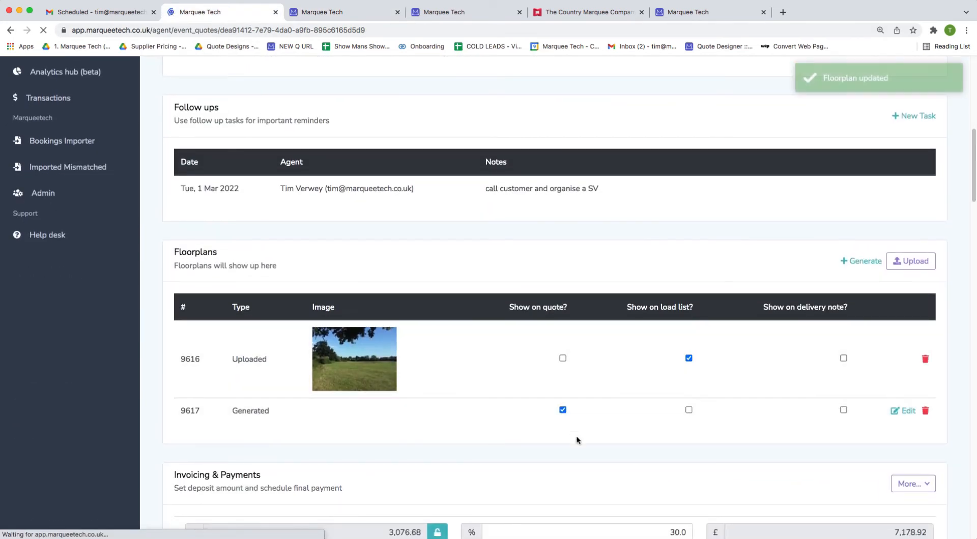
left_click(484, 12)
scroll(435, 248, "down", 6)
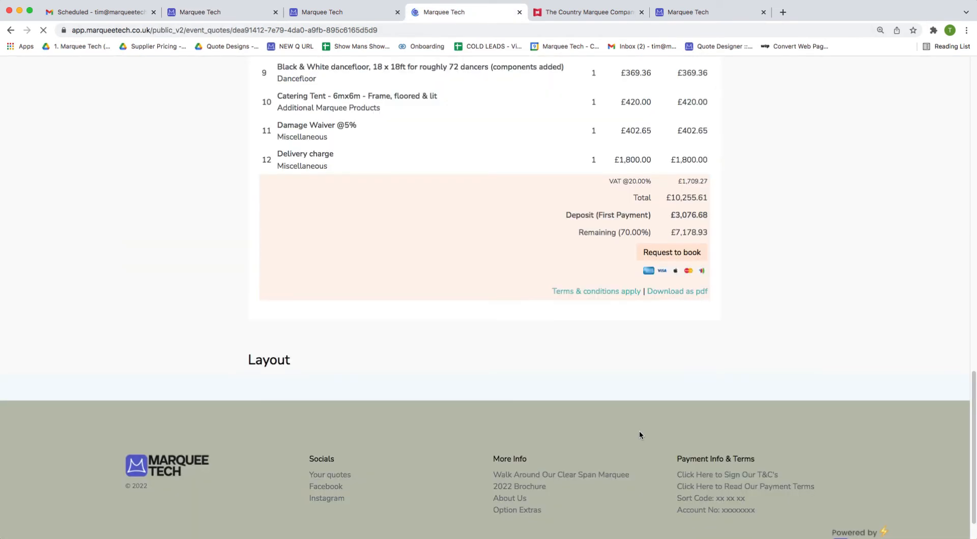
scroll(654, 420, "down", 1)
scroll(444, 229, "down", 5)
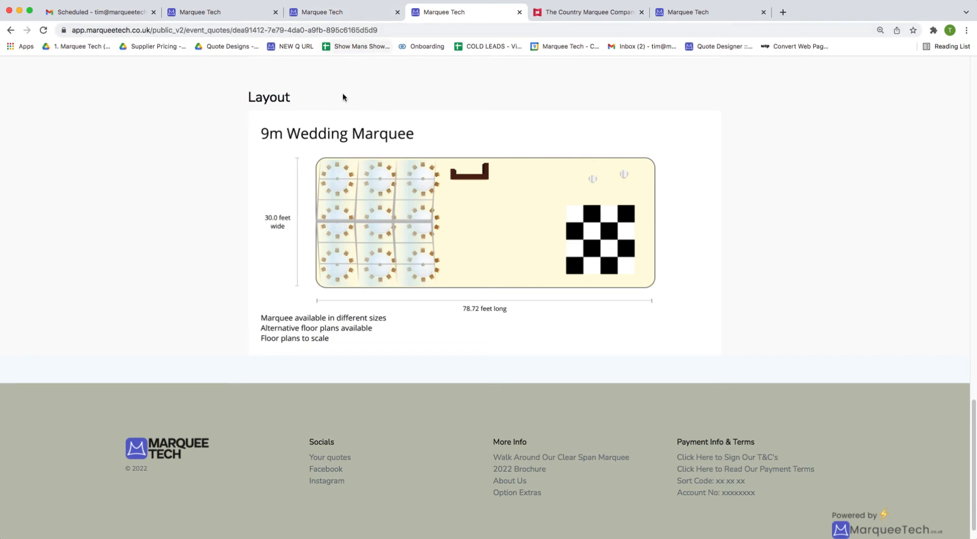
scroll(342, 102, "up", 1)
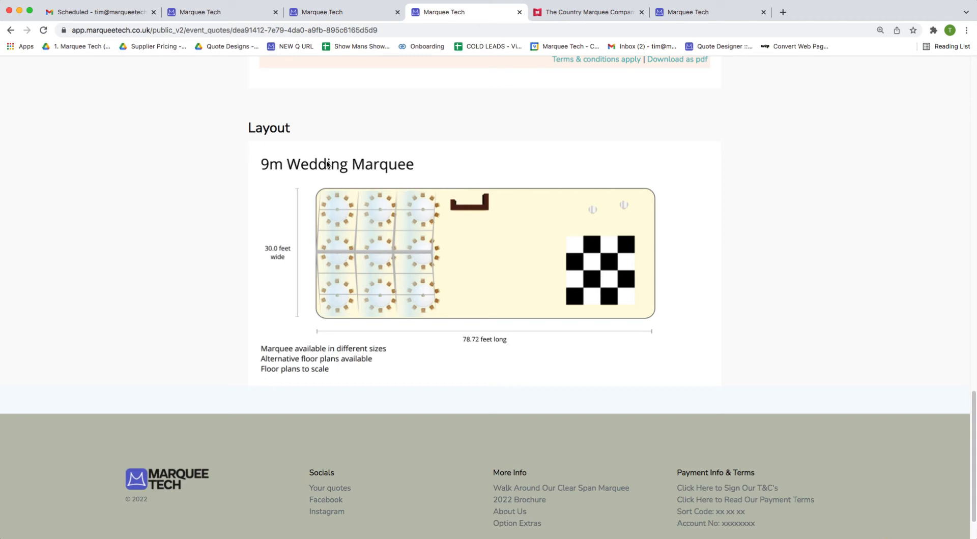
left_click(309, 12)
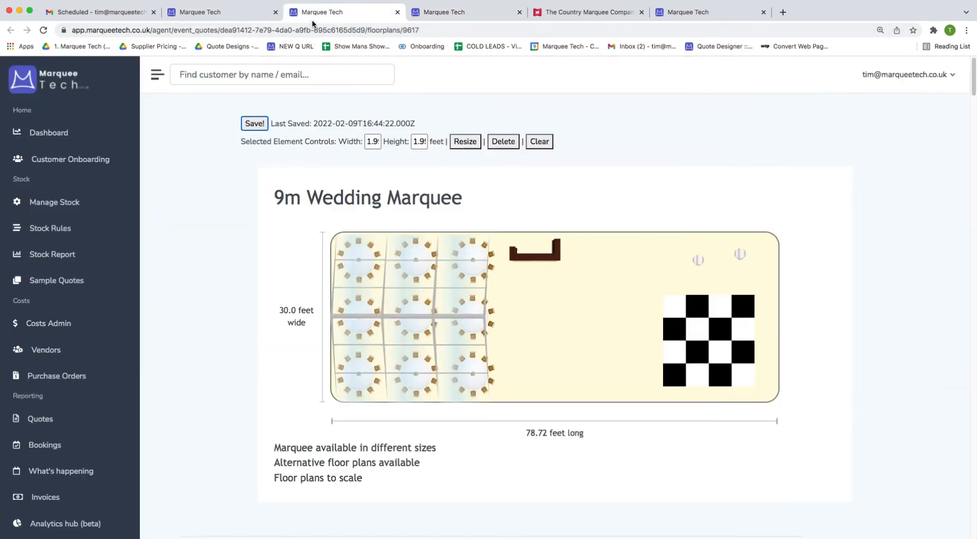
Move two table columns across, clear panels beside them, three heaters onto the panels, and save.
left_click_drag(458, 290, 618, 291)
left_click_drag(399, 293, 573, 291)
left_click_drag(362, 305, 496, 308)
left_click(687, 264)
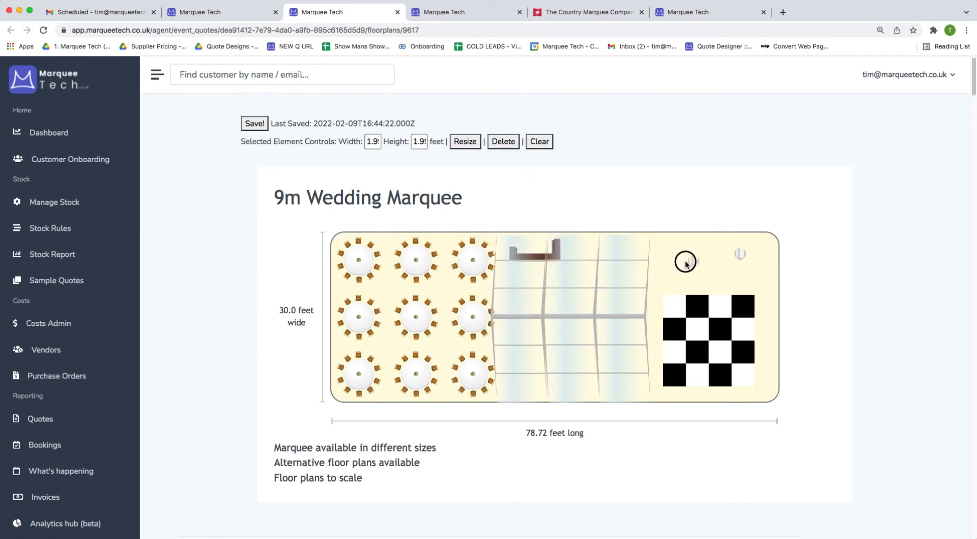
left_click_drag(686, 263, 557, 304)
left_click_drag(738, 253, 618, 279)
left_click_drag(743, 253, 616, 334)
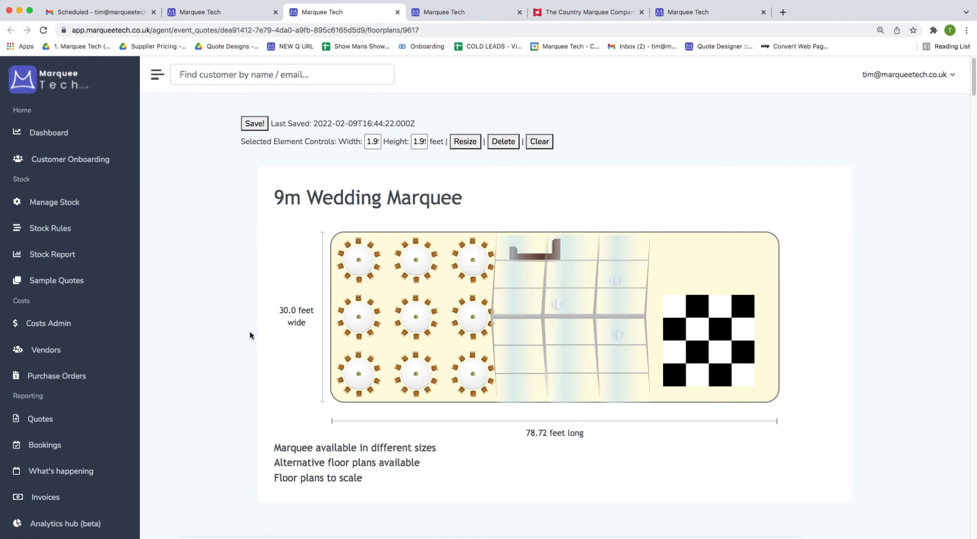
left_click(255, 125)
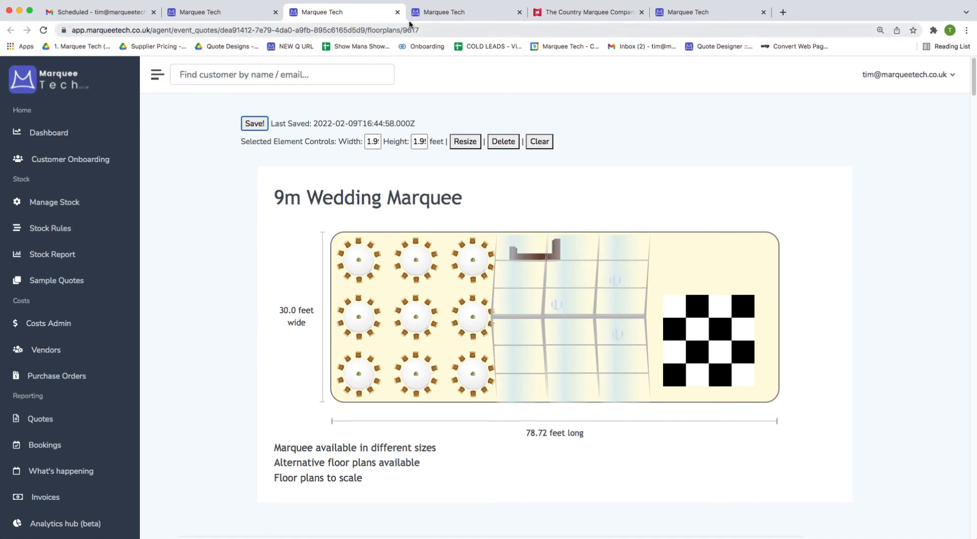
Reload the public quote to view the new layout, then return to the quote admin page.
left_click(442, 11)
scroll(453, 359, "down", 2)
key("super+r")
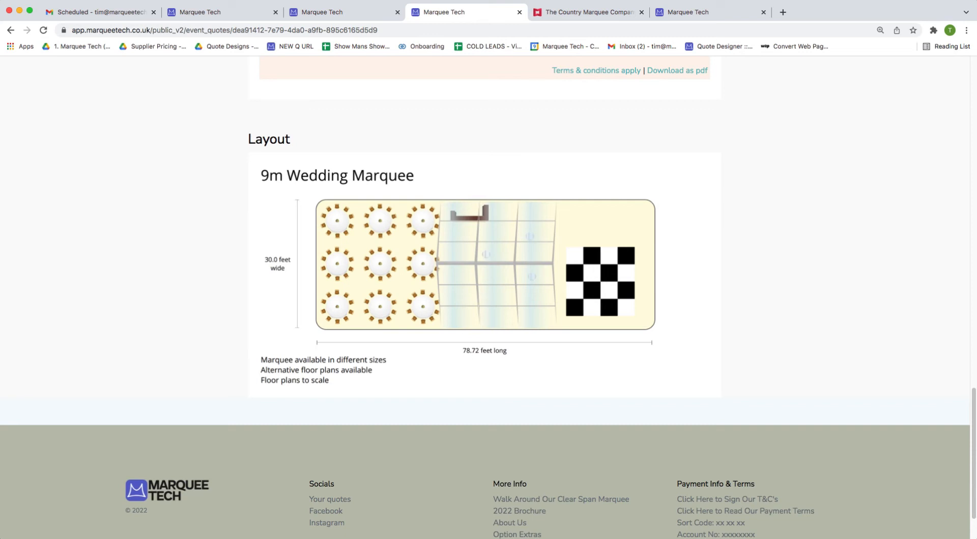
left_click(323, 12)
left_click(247, 16)
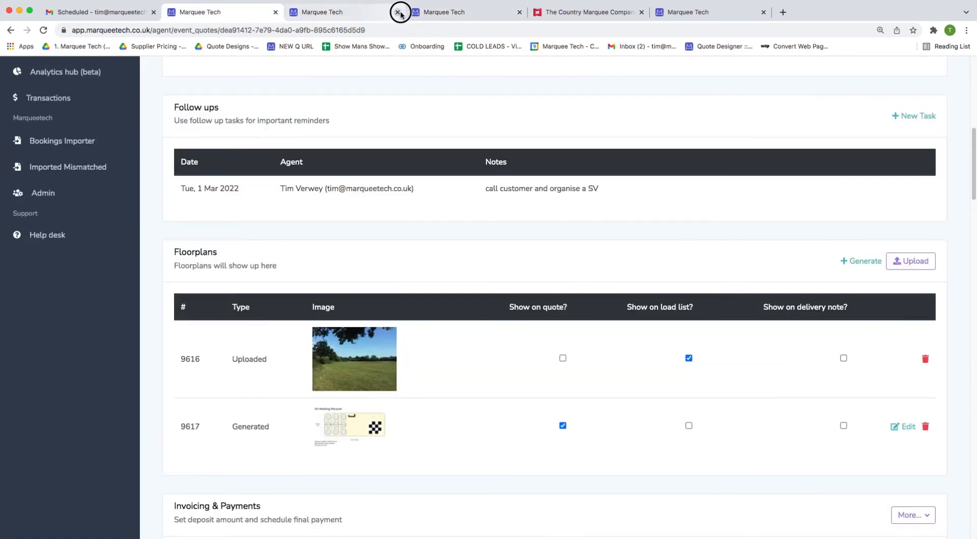
Start a floorplan upload and preview the (14) layout image in the Frame Marquee folder.
left_click(397, 12)
left_click(910, 261)
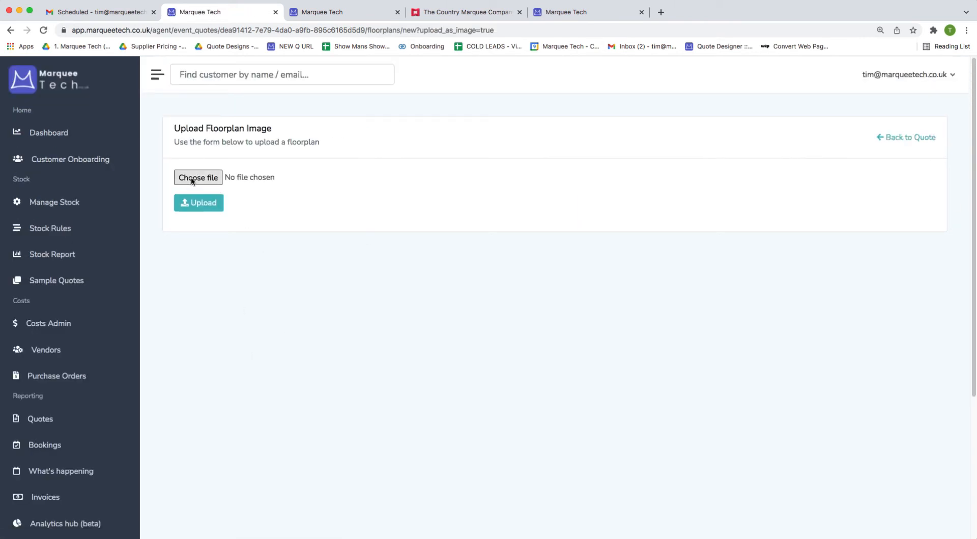
left_click(191, 178)
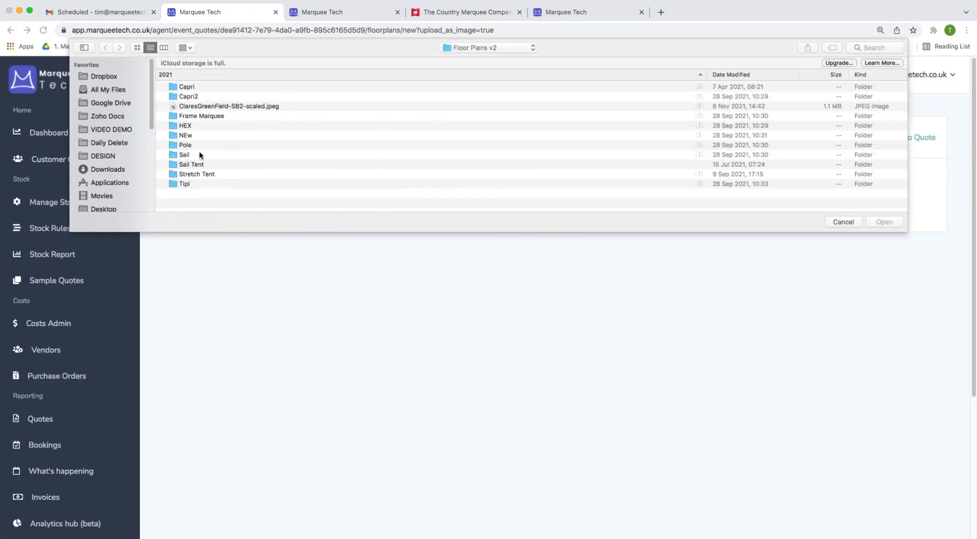
double_click(223, 116)
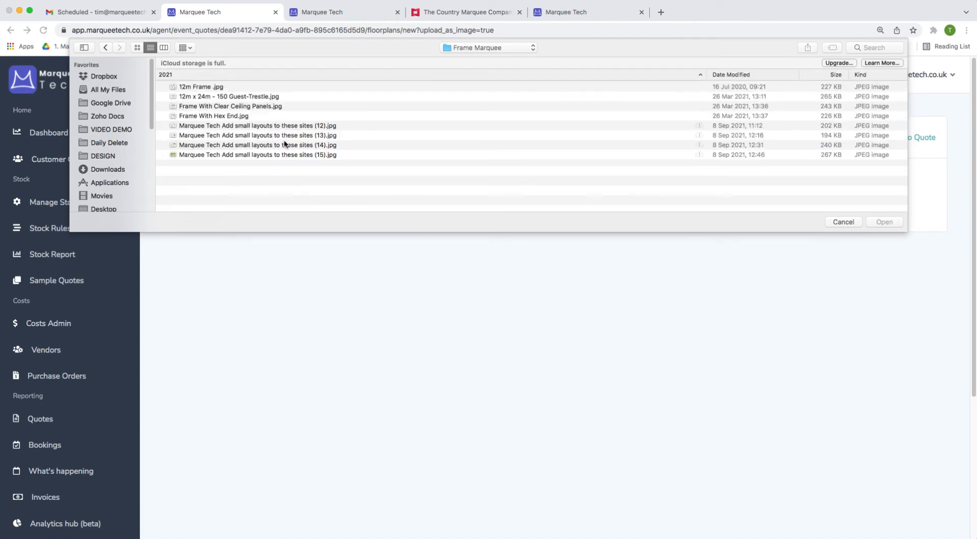
left_click(285, 144)
key("space")
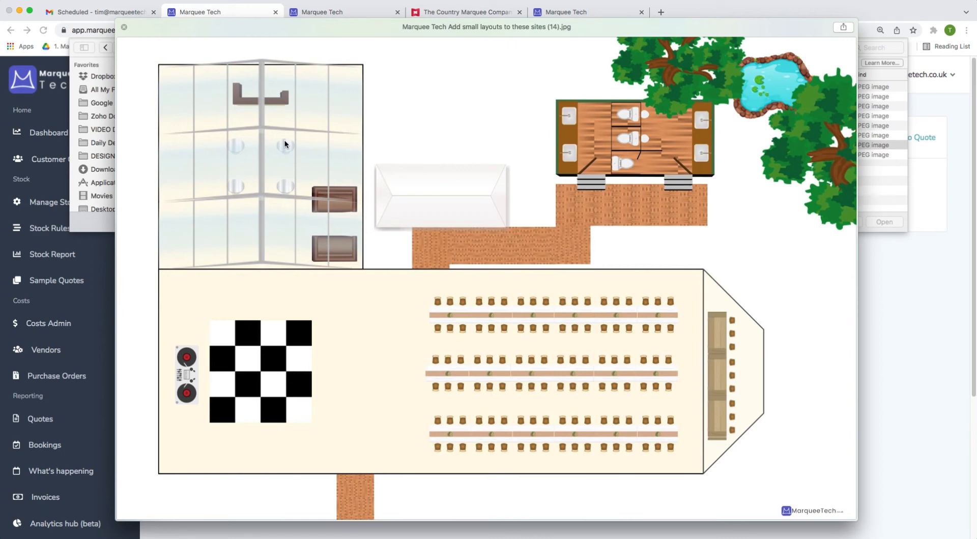
Browse nearby previews, then upload 'Marquee Tech Add small layouts to these sites (14).jpg'.
key("Up")
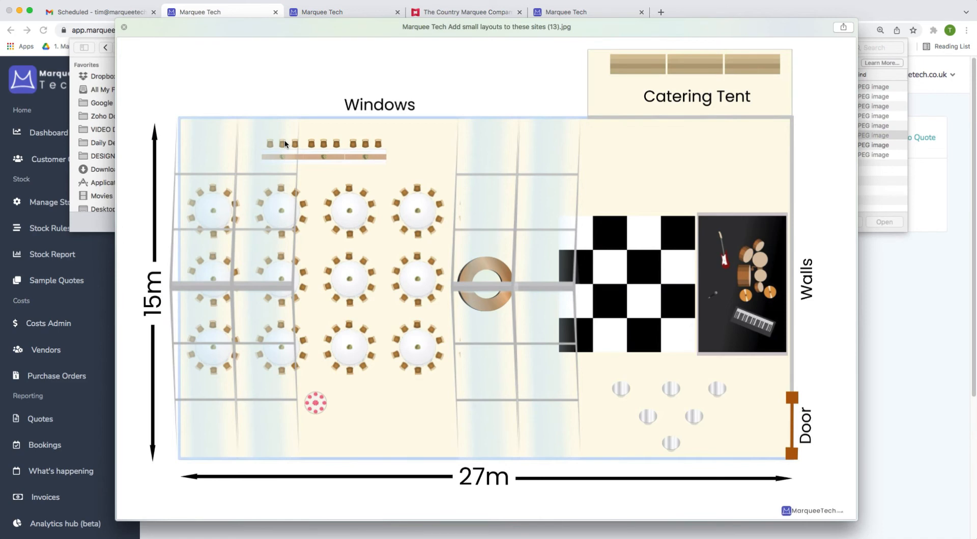
key("Up")
key("Up")
key("Up")
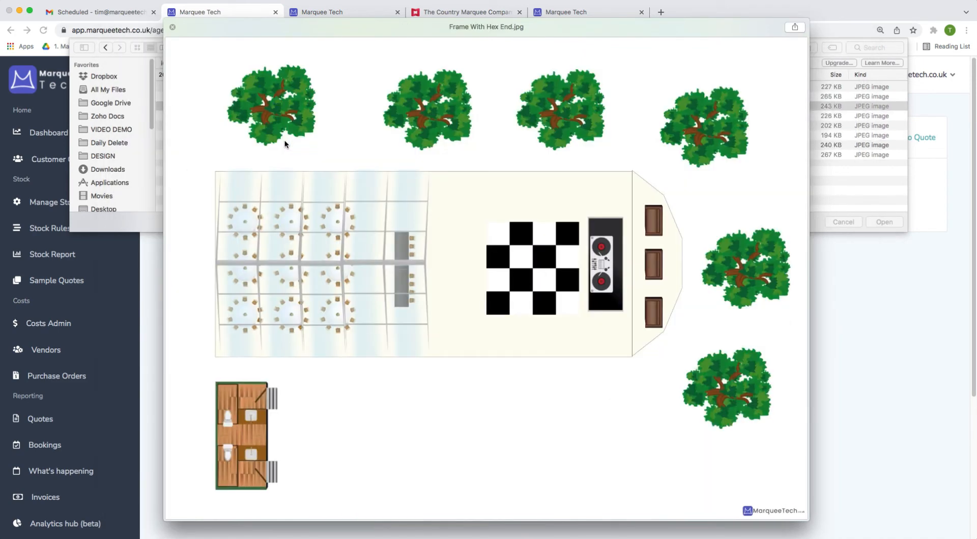
key("Up")
key("Up")
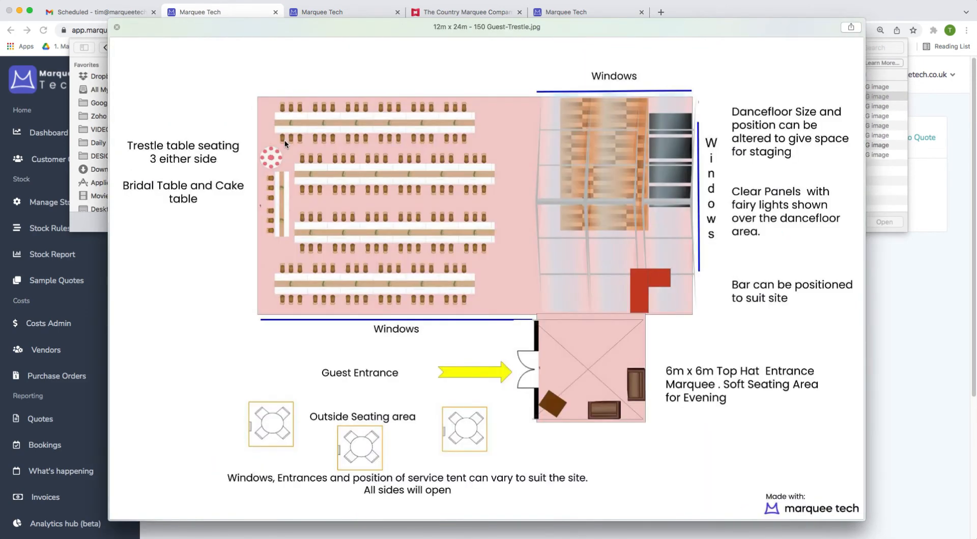
key("Down")
key("Down")
key("Down")
key("Down")
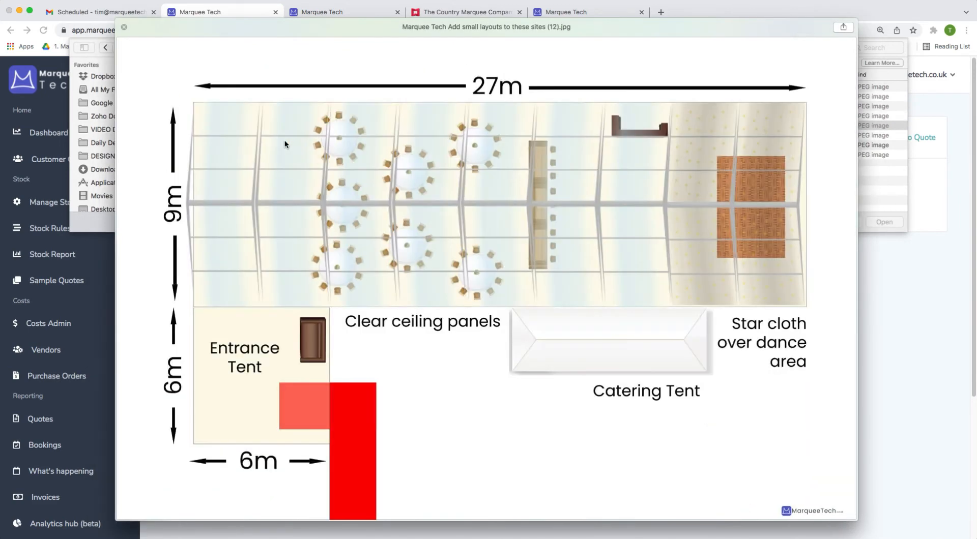
key("Down")
key("Down")
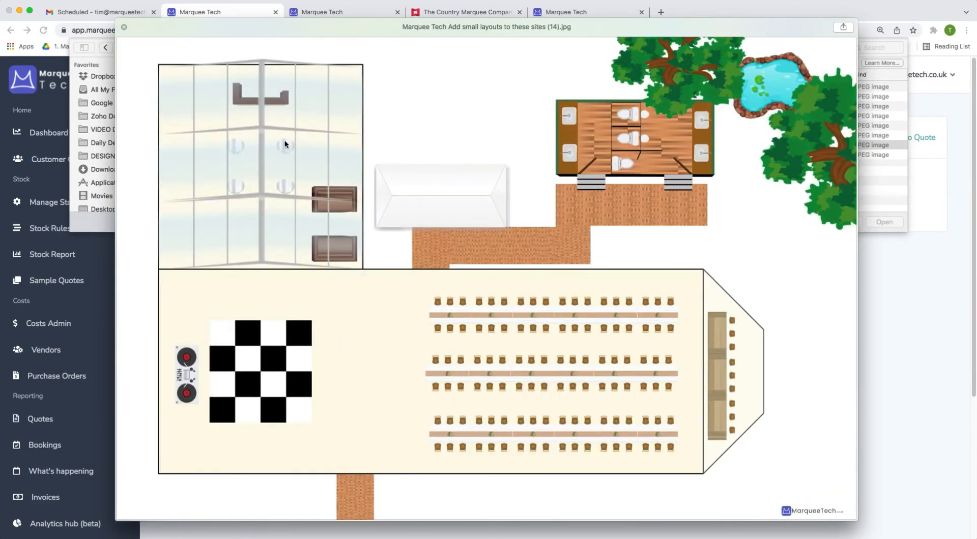
key("space")
double_click(277, 145)
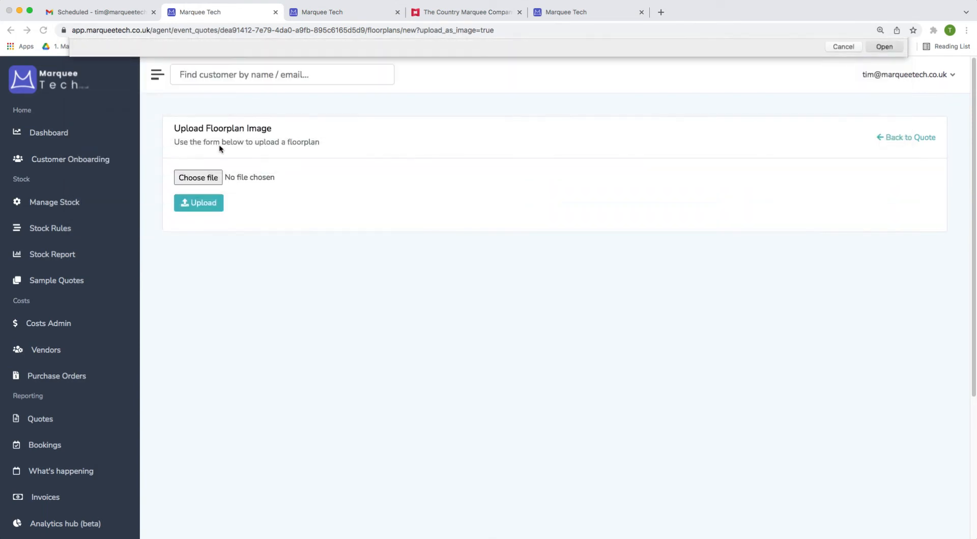
left_click(219, 205)
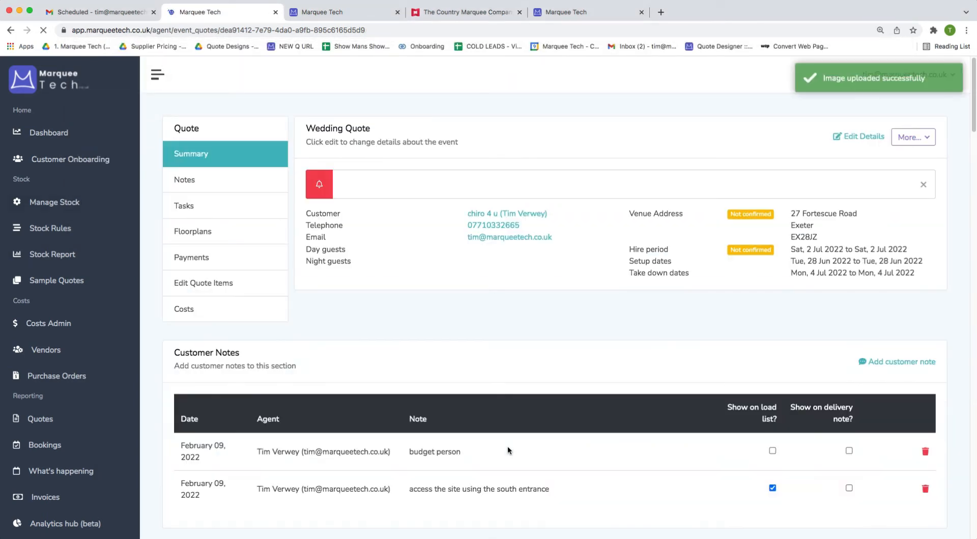
Tick Show on quote? and Show on load list? for uploaded floorplan #9618.
scroll(508, 447, "down", 10)
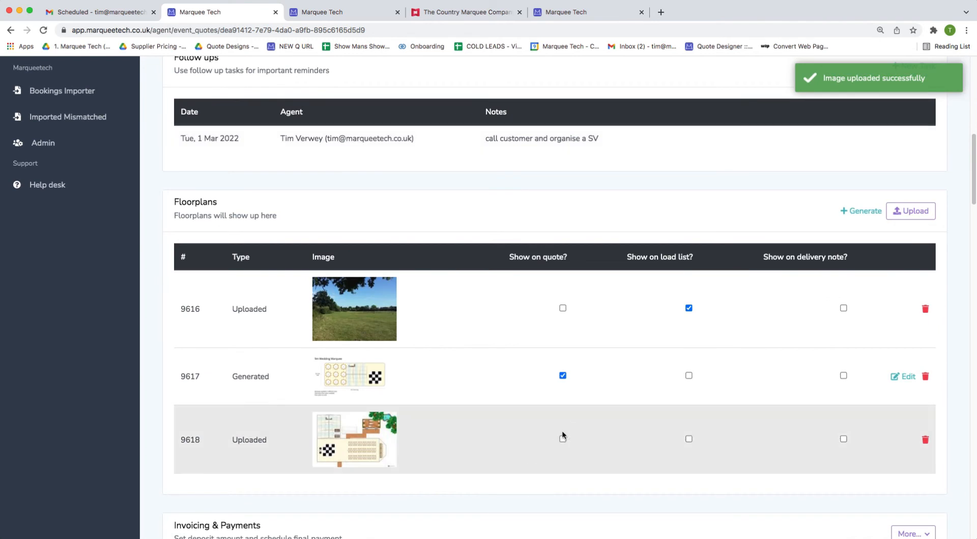
left_click(562, 438)
left_click(688, 438)
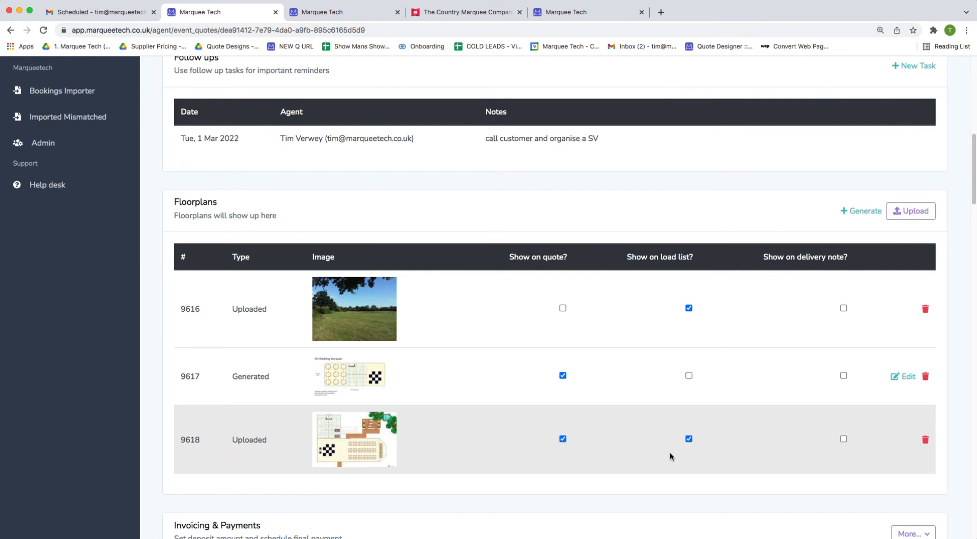
left_click(354, 13)
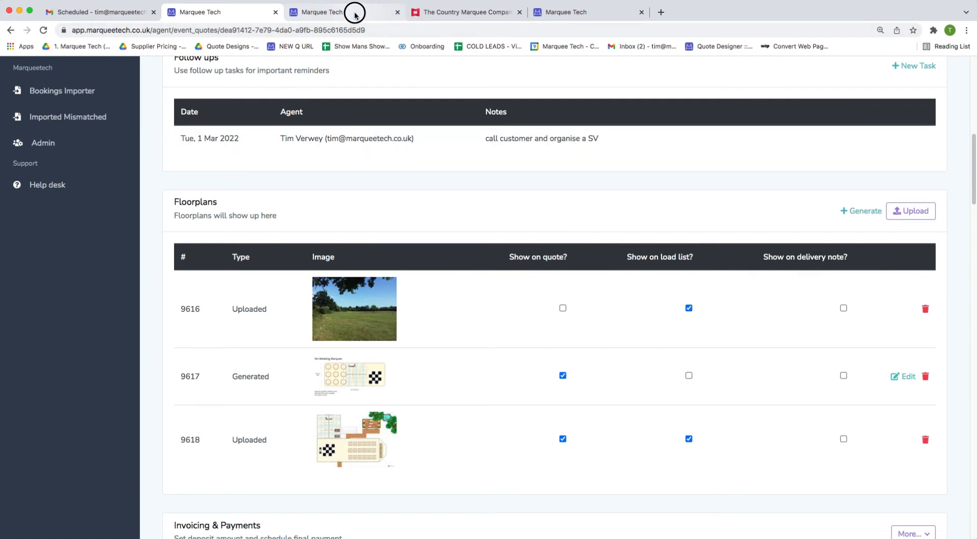
Reload the public quote so the new layouts appear.
key("super+r")
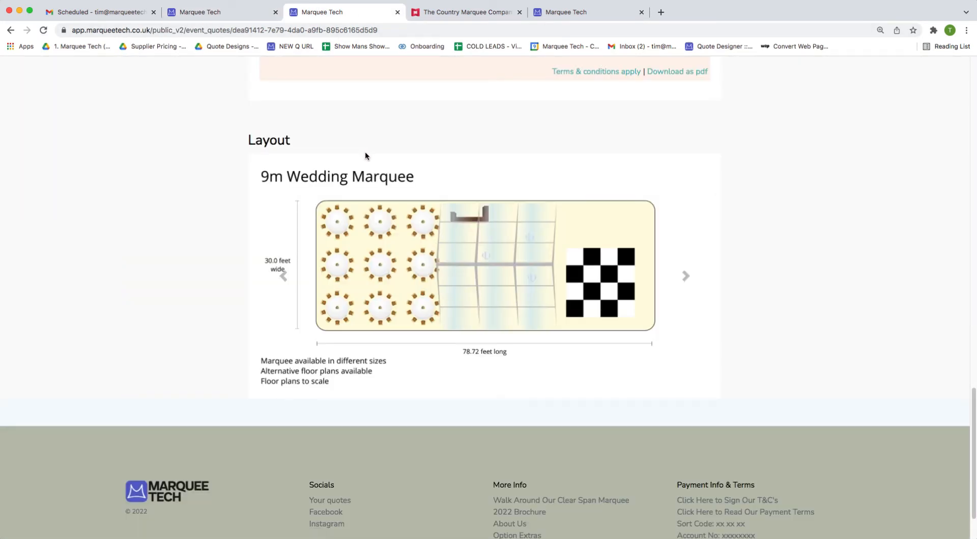
scroll(465, 250, "up", 2)
key("super+r")
scroll(393, 285, "down", 2)
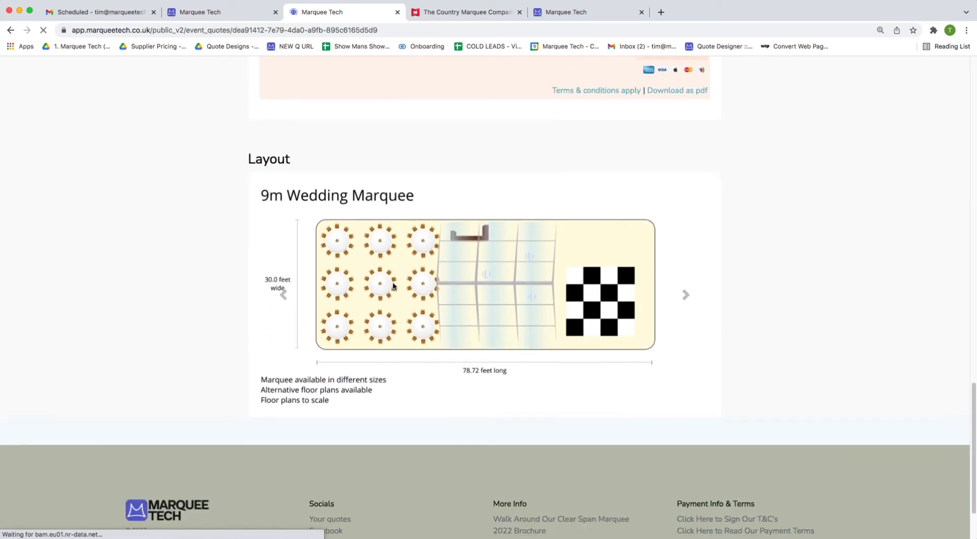
scroll(393, 290, "down", 6)
scroll(394, 311, "up", 5)
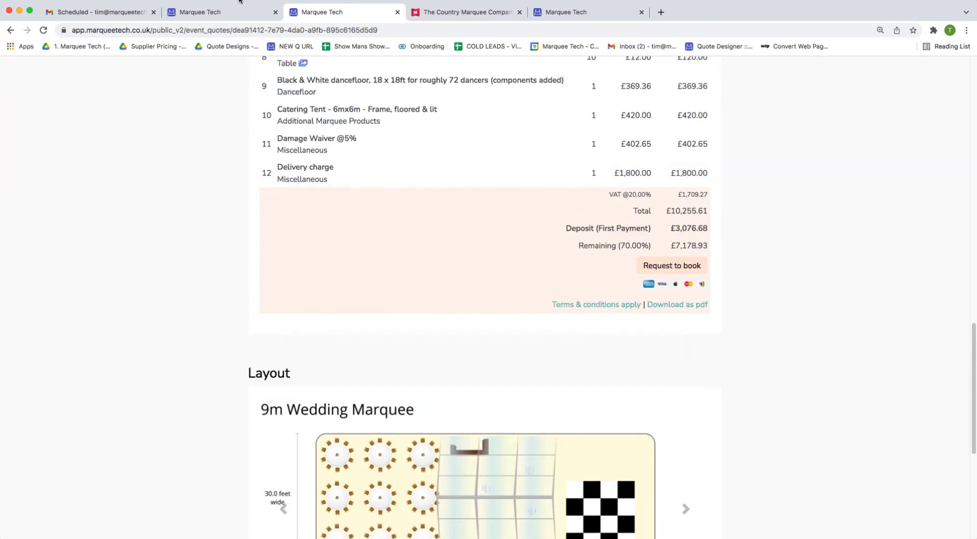
scroll(662, 407, "down", 3)
Flip the layout carousel between the 9m Wedding Marquee plan and the uploaded site layout.
left_click(685, 475)
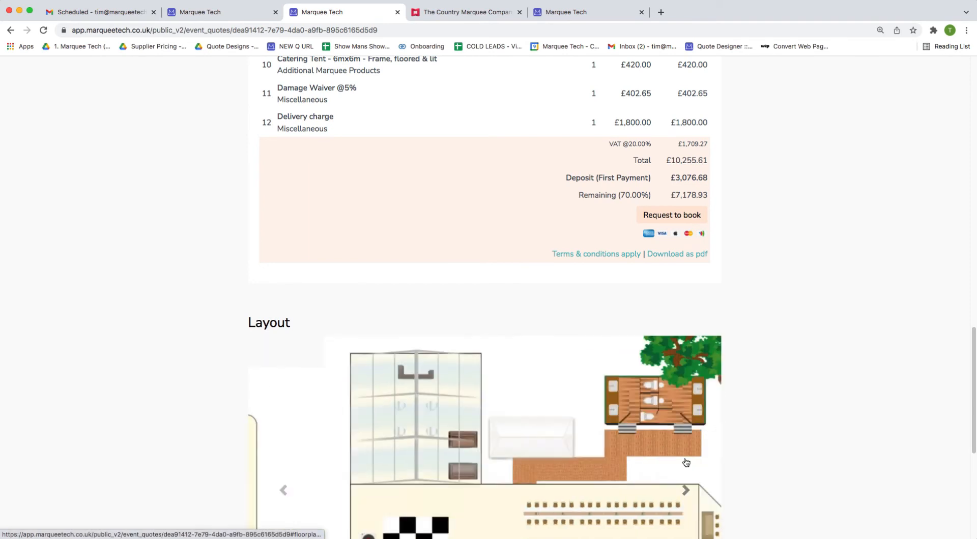
left_click(687, 474)
scroll(677, 407, "down", 3)
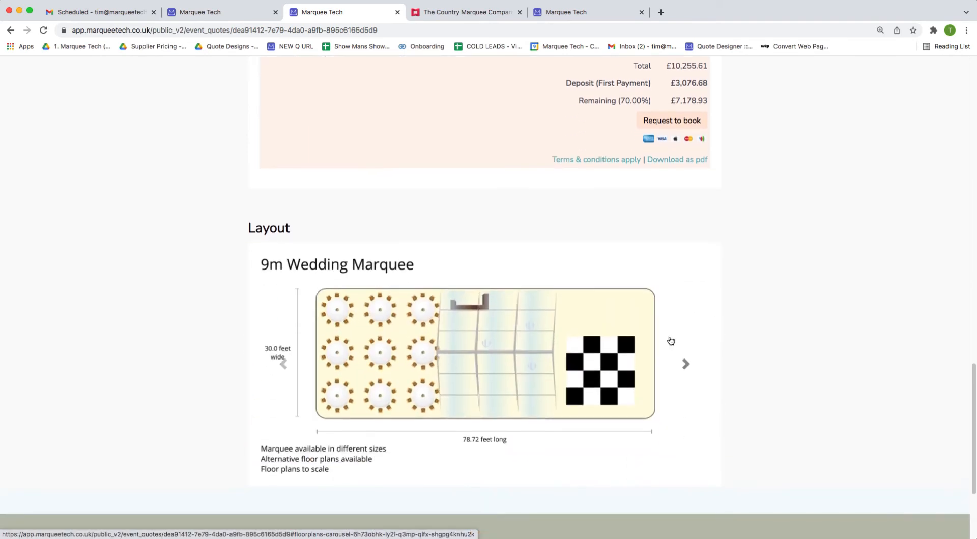
left_click(692, 365)
left_click(685, 395)
scroll(725, 397, "up", 5)
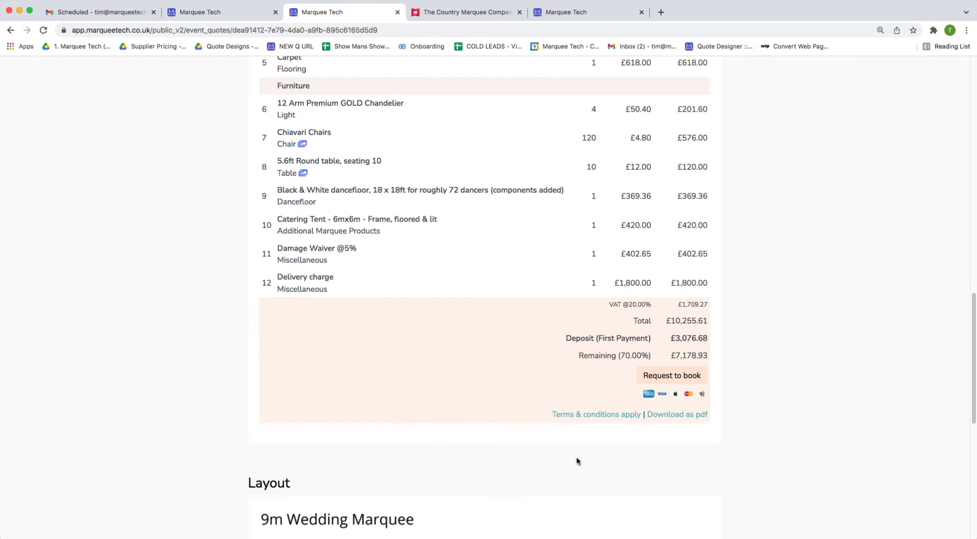
Click Request to book as the customer, then return to the agent's quote summary.
left_click(677, 376)
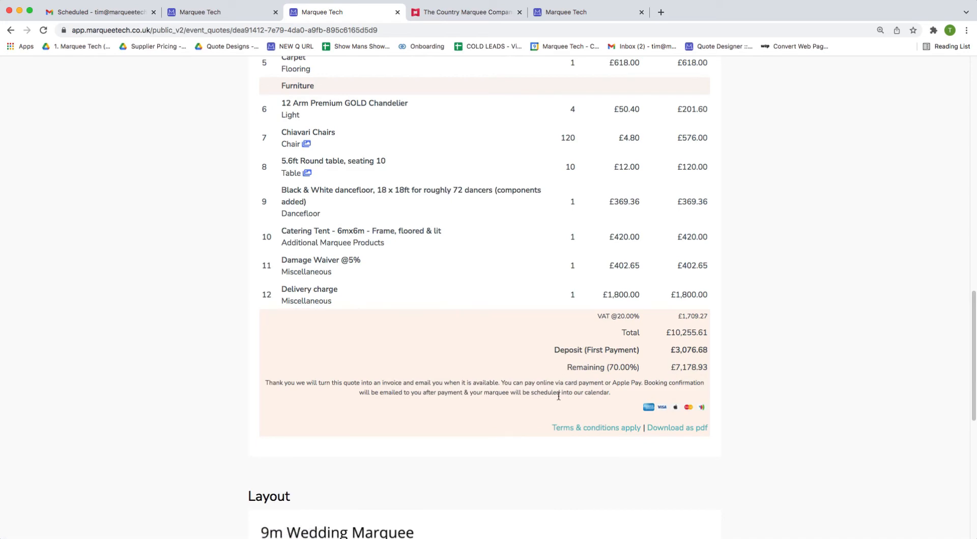
left_click(237, 10)
scroll(388, 259, "up", 10)
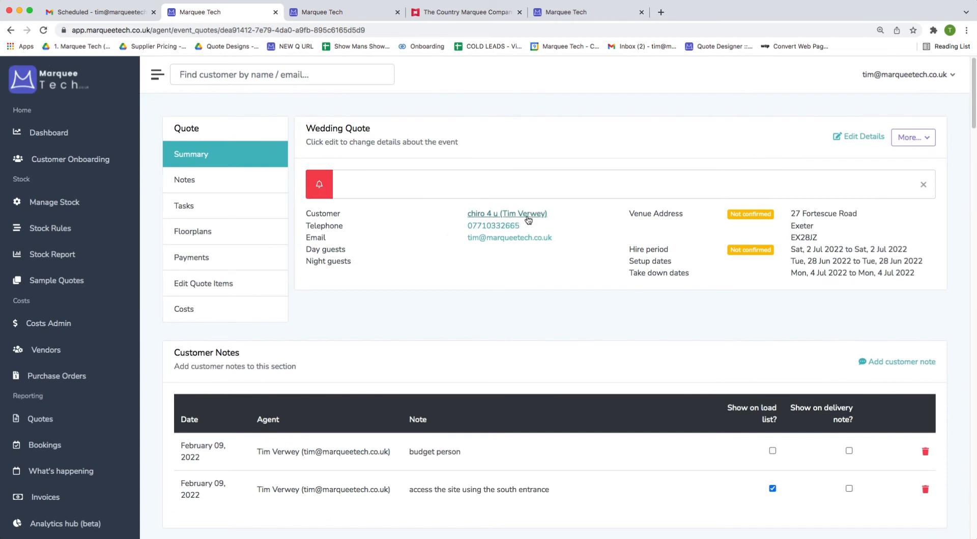
Open the 9m Wedding Marquee quote 27540 from the customer's quotes and scroll to its Invoicing & Payments section.
left_click(527, 216)
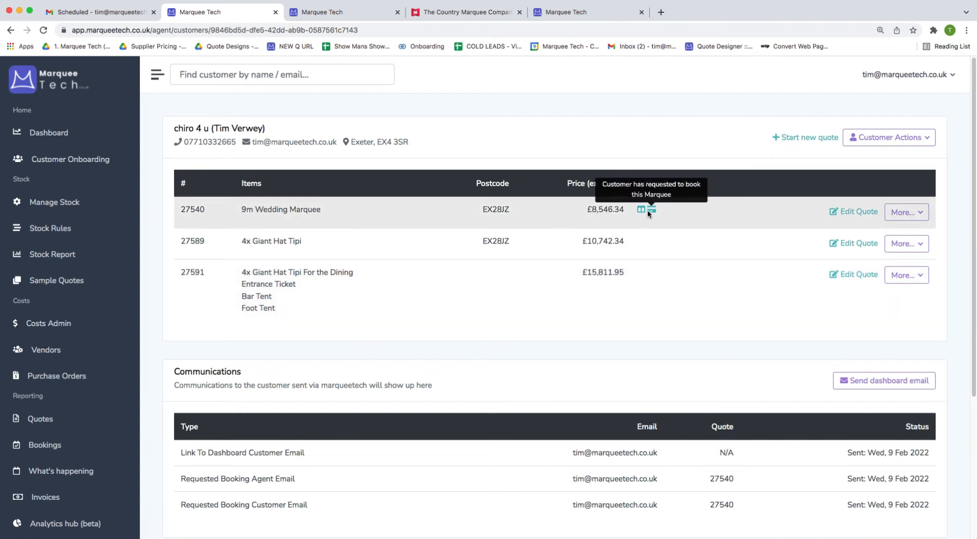
mouse_move(653, 213)
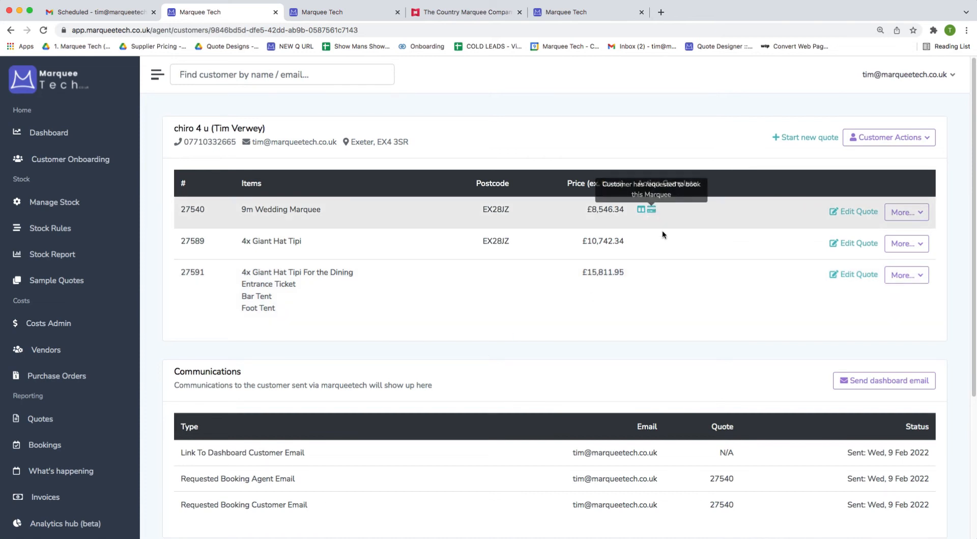
left_click(837, 211)
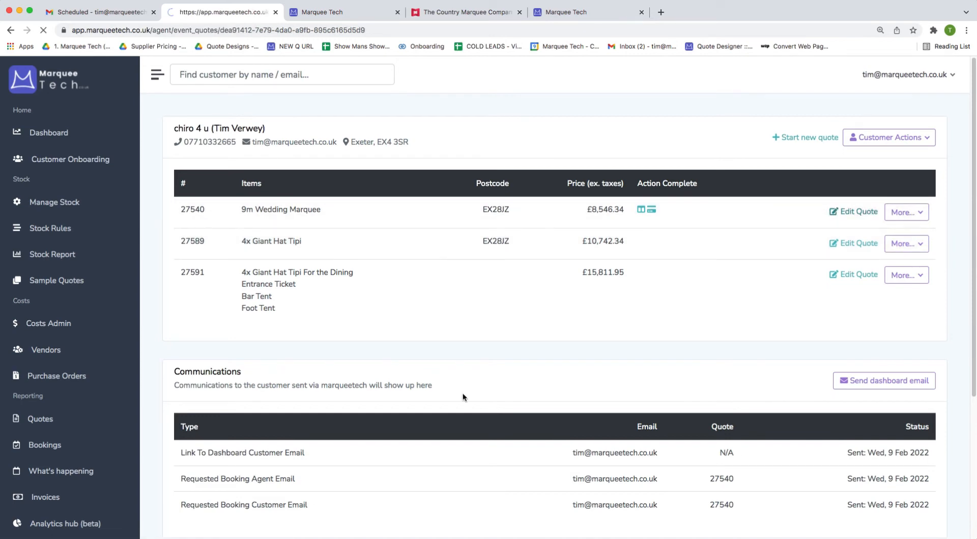
scroll(463, 397, "down", 20)
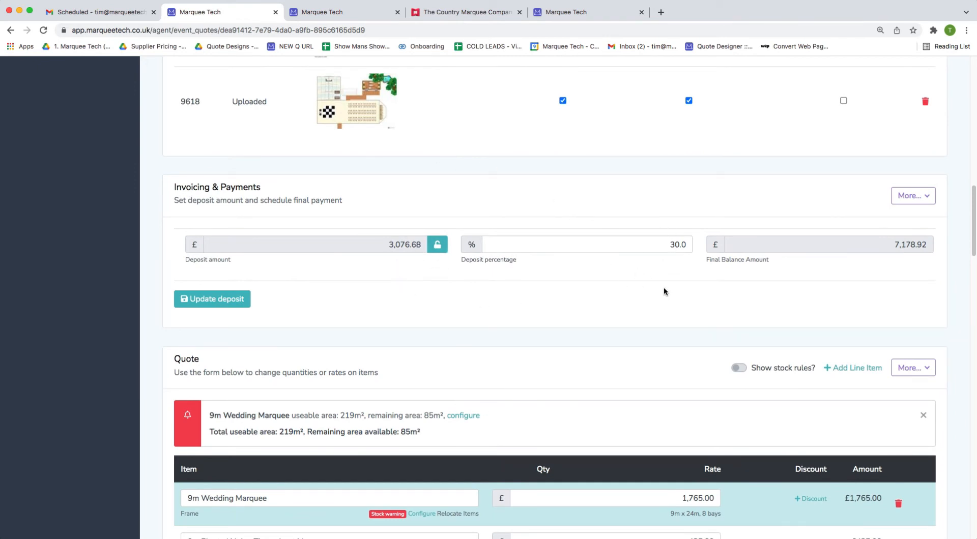
Create the £3,076.68 deposit invoice and a first balance invoice of £1,500.
left_click(921, 195)
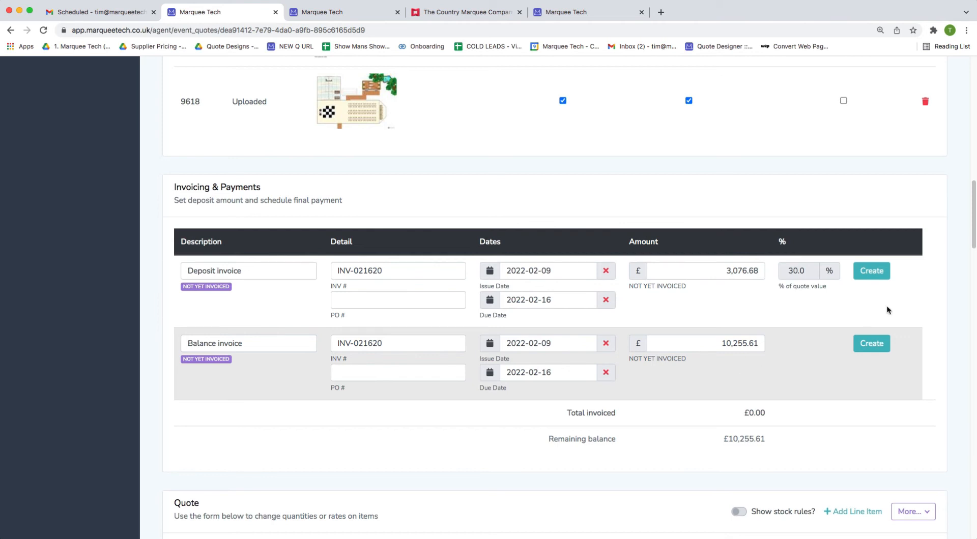
left_click(872, 270)
left_click(874, 343)
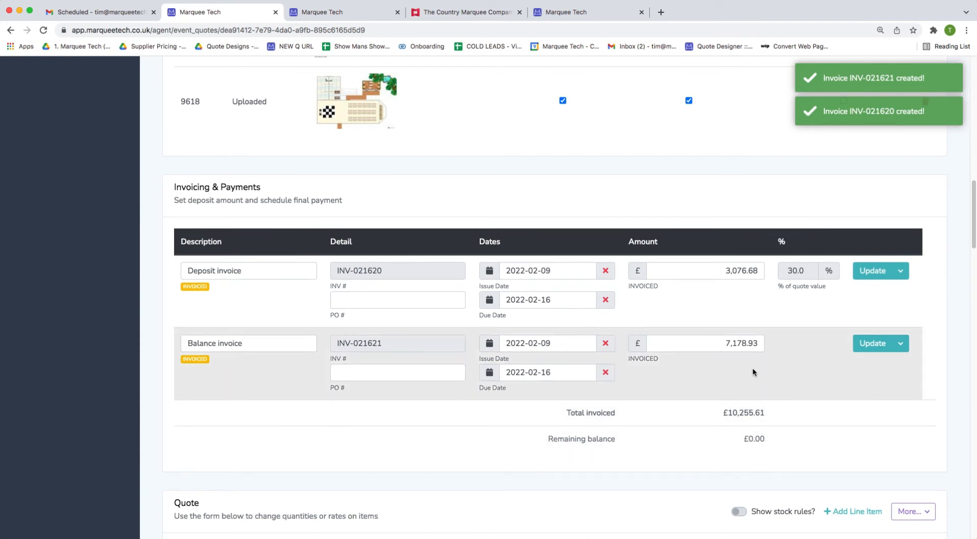
double_click(727, 343)
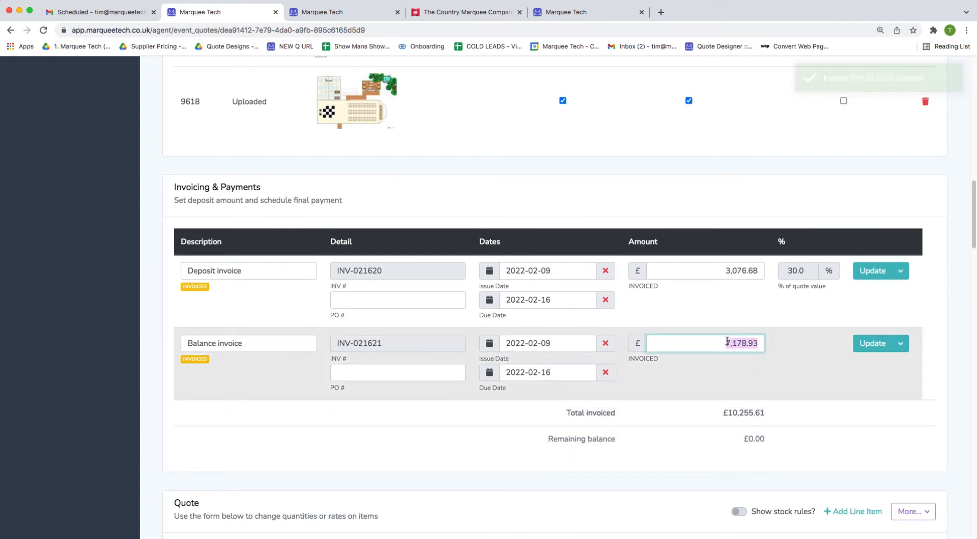
type("1500")
key("Return")
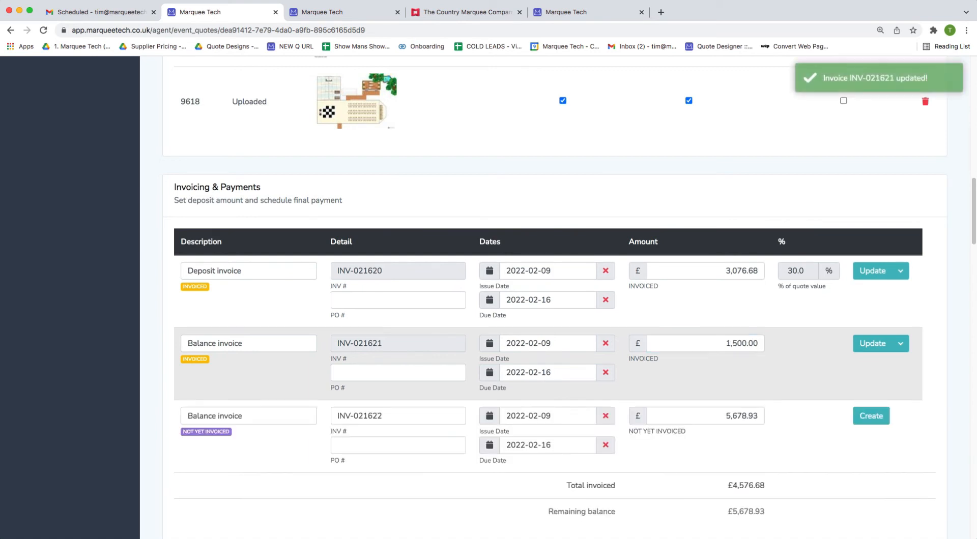
Add the second and third £1,500 instalment invoices, leaving £2,678.93 uninvoiced.
double_click(726, 415)
type("00")
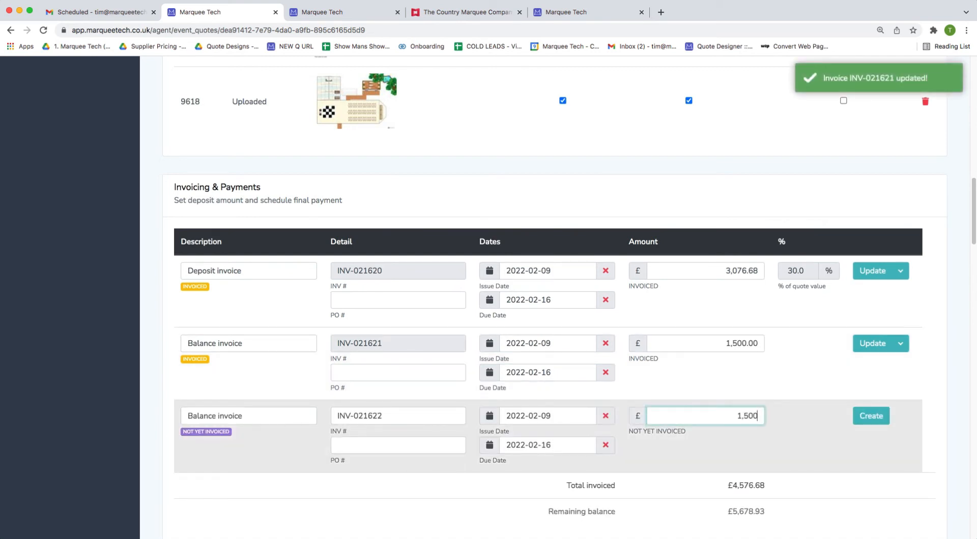
key("Return")
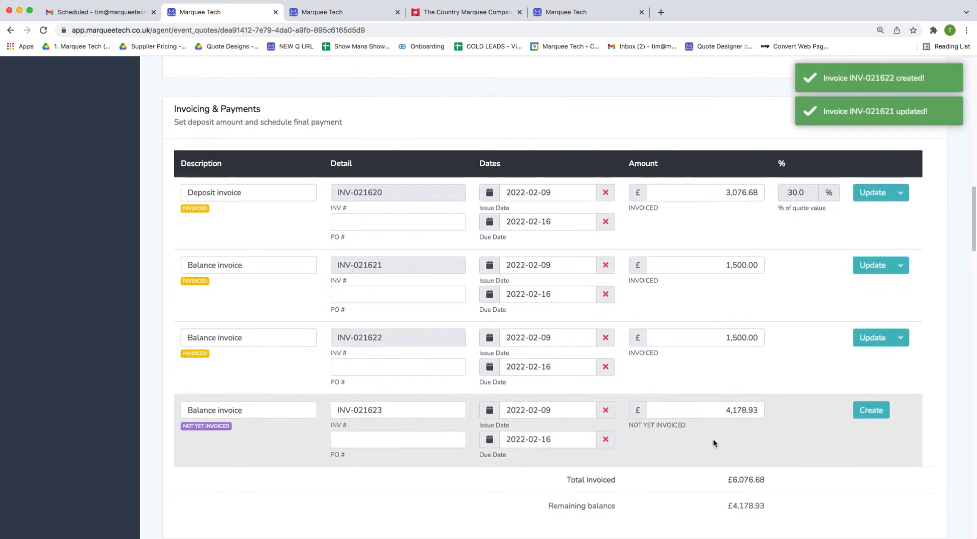
double_click(727, 410)
key("BackSpace")
type("100")
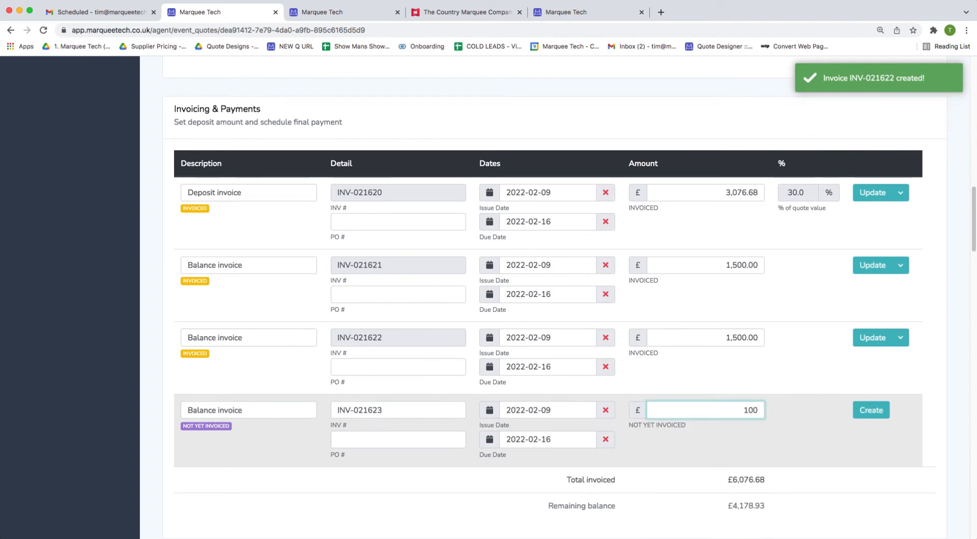
key("BackSpace")
key("BackSpace")
type("500")
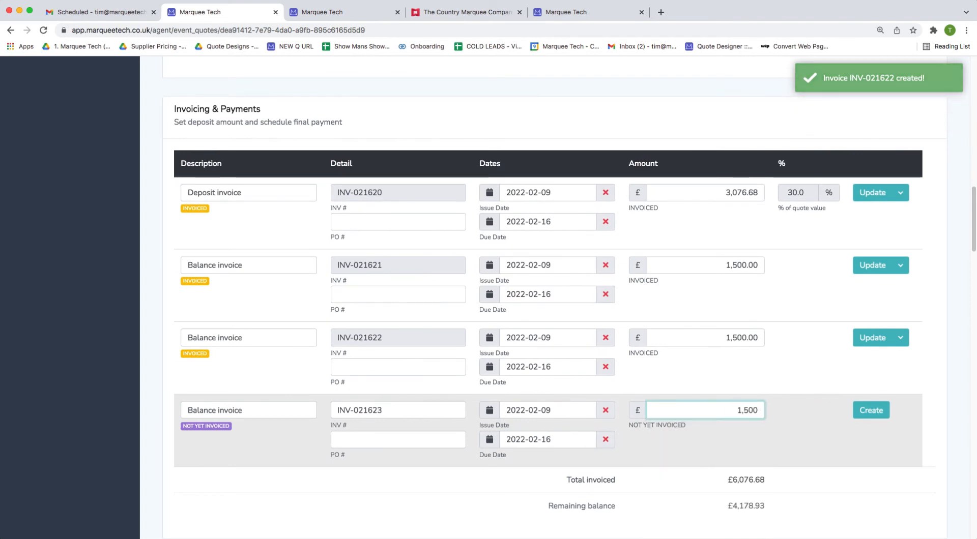
key("Return")
scroll(773, 407, "down", 3)
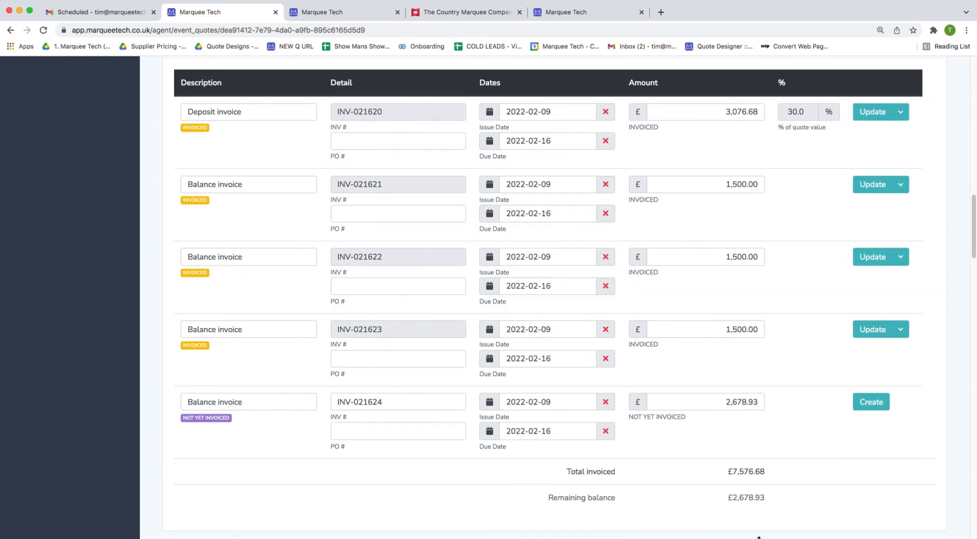
Set due dates: INV-021621 to 13 Feb, INV-021622 to 27 Feb, INV-021623 to 6 Mar 2022.
left_click(534, 216)
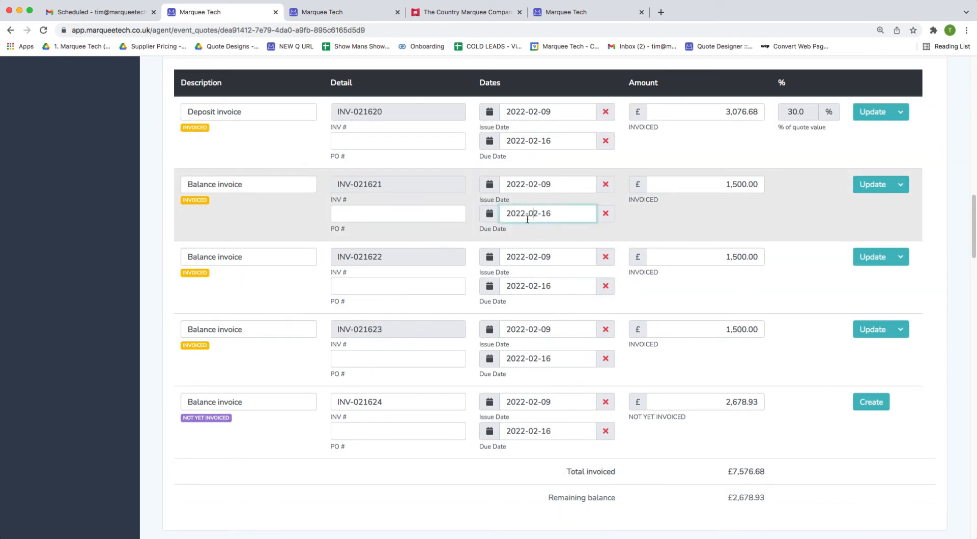
left_click(512, 318)
left_click(860, 185)
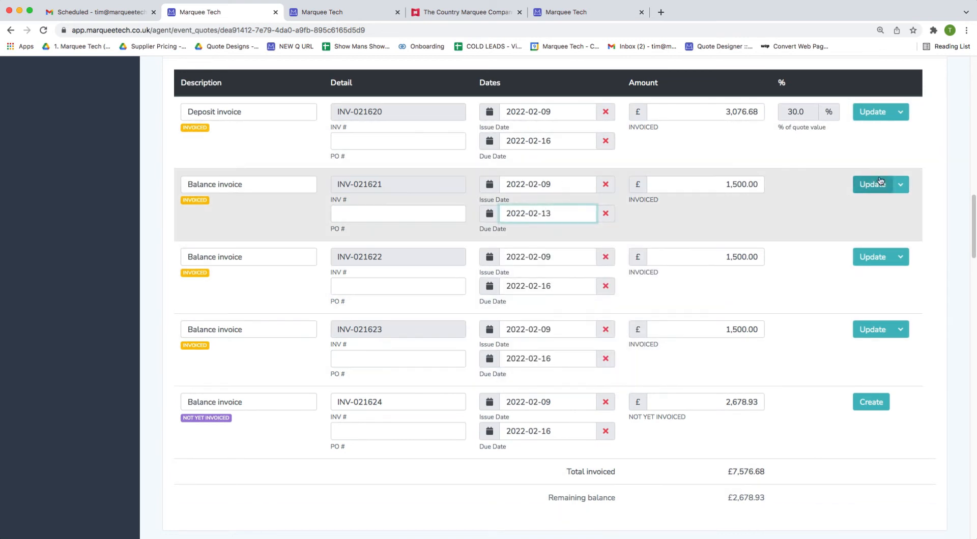
left_click(560, 285)
left_click(516, 288)
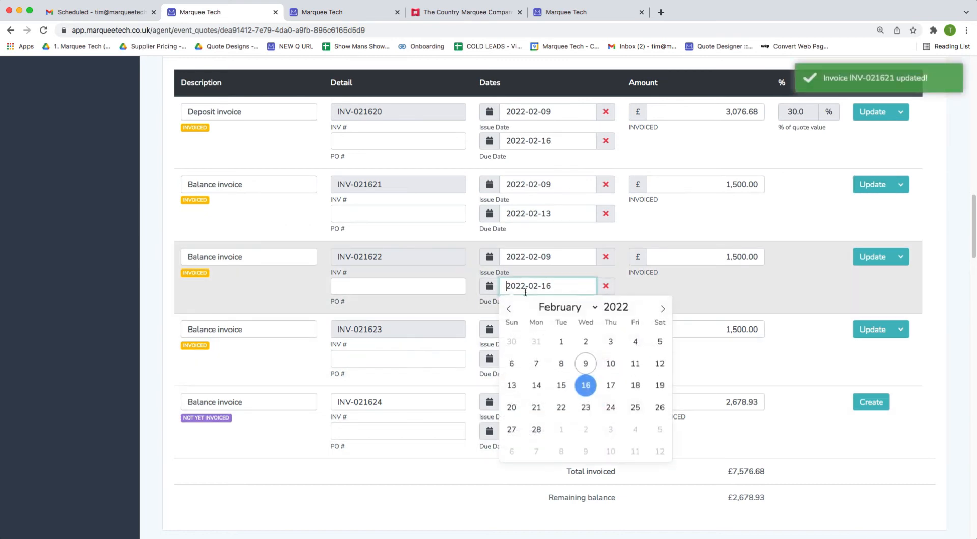
left_click(513, 428)
left_click(863, 259)
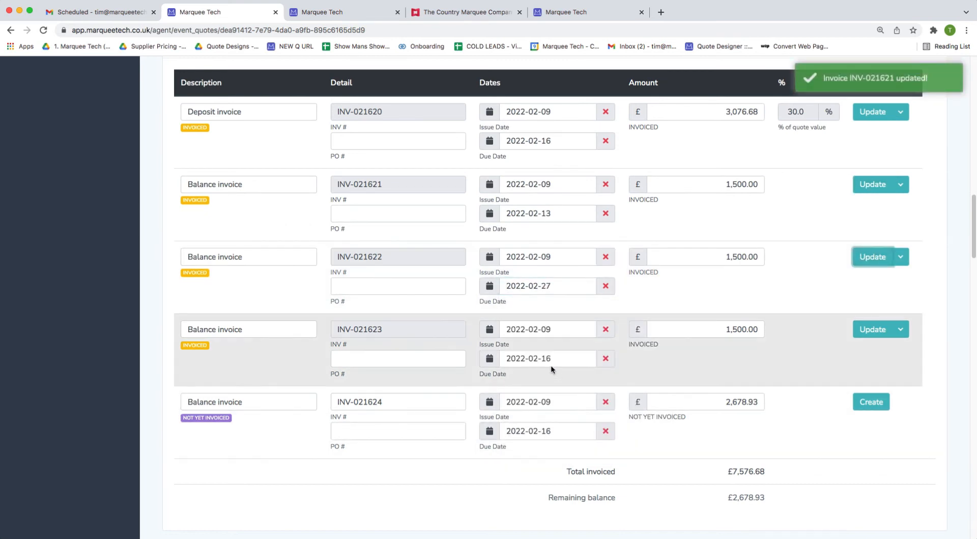
left_click(550, 366)
left_click(519, 358)
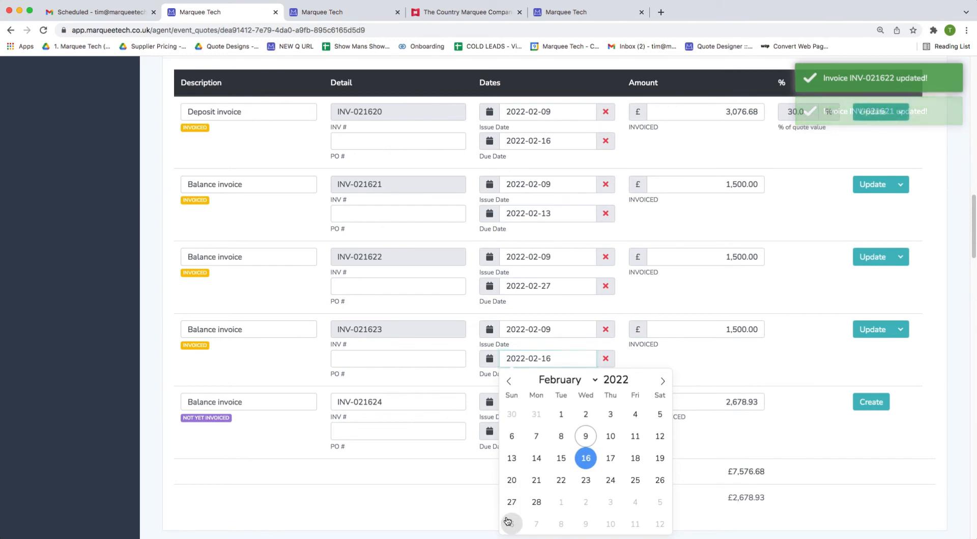
left_click(511, 524)
left_click(872, 330)
Invoice the final £2,678.93 balance as INV-021624, leaving £0.00 remaining.
left_click(883, 412)
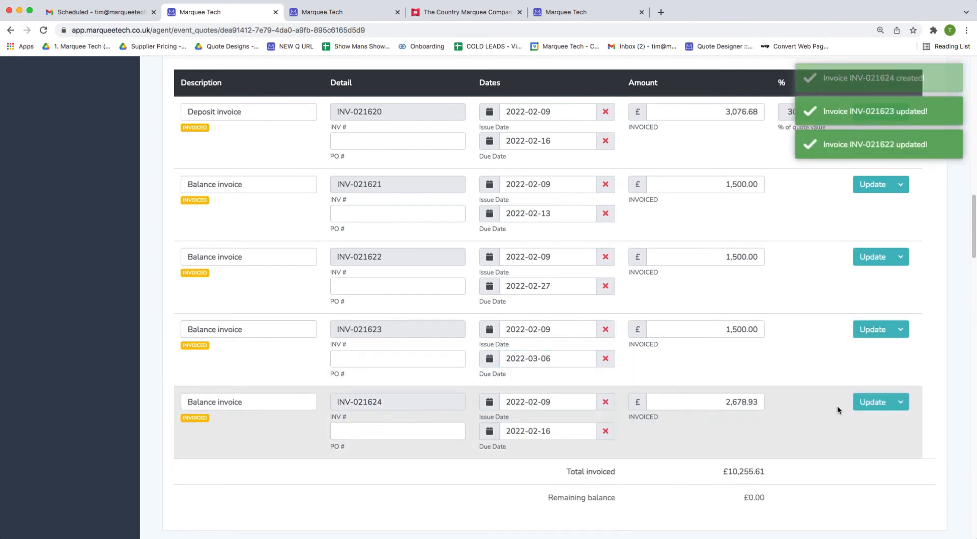
scroll(743, 410, "down", 1)
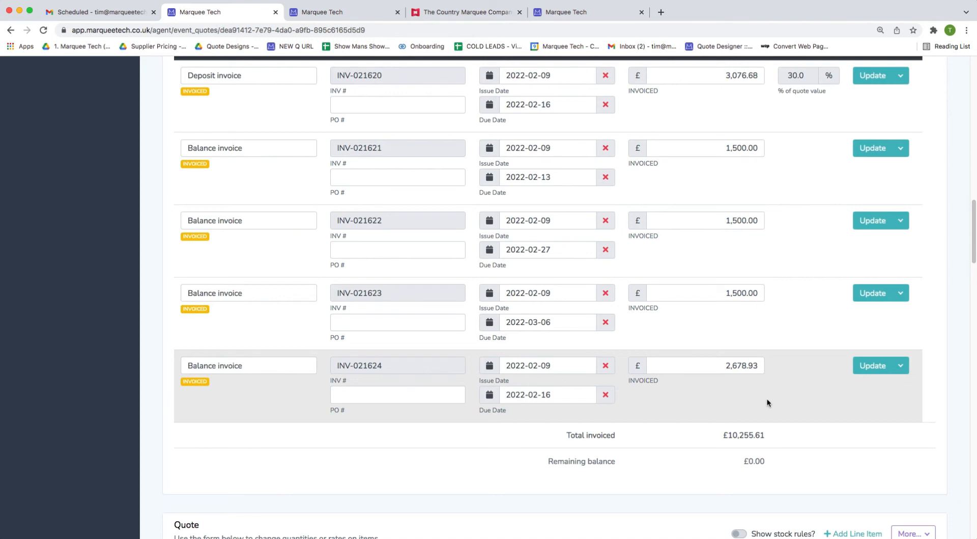
scroll(767, 399, "up", 6)
scroll(766, 412, "down", 4)
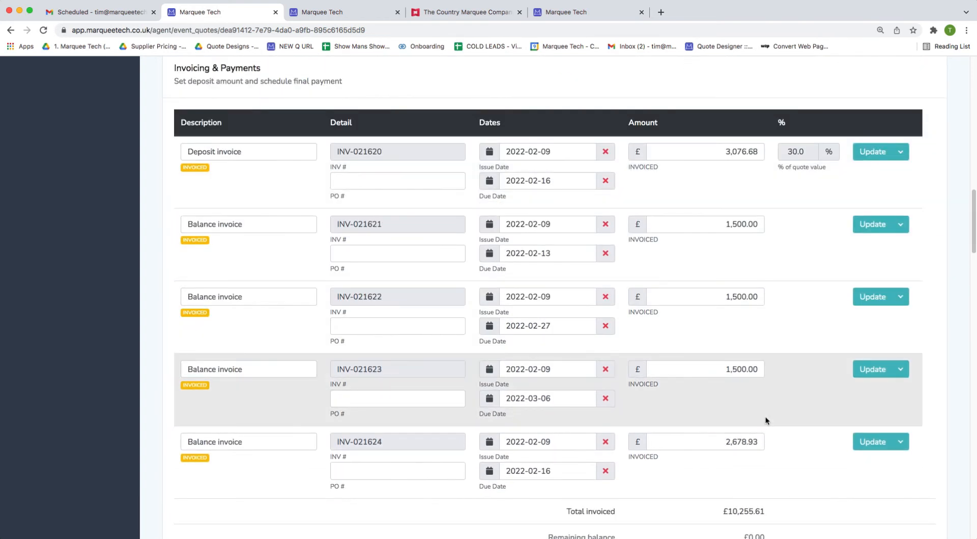
left_click(900, 153)
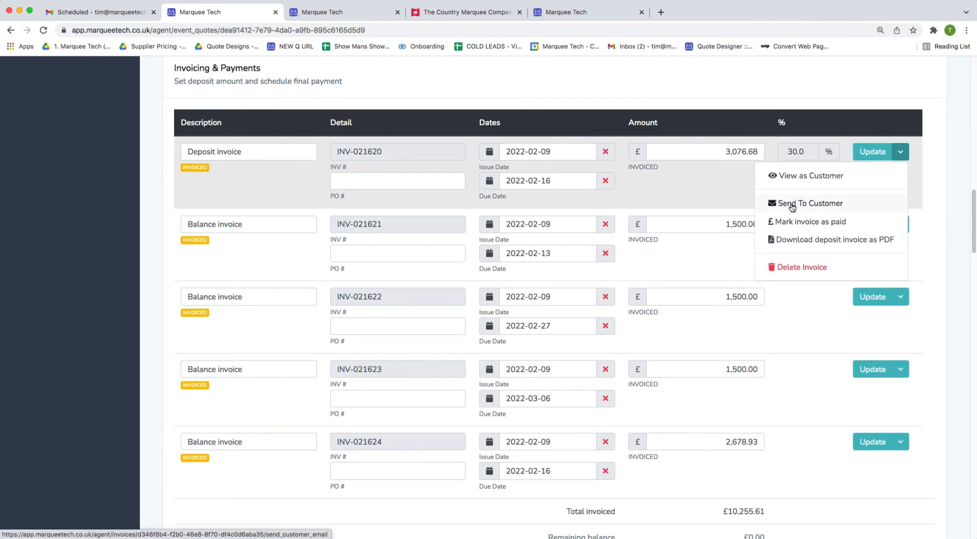
Email deposit invoice INV-021620 to the customer, view it as the customer, and begin paying £3,076.68.
left_click(832, 204)
left_click(829, 178)
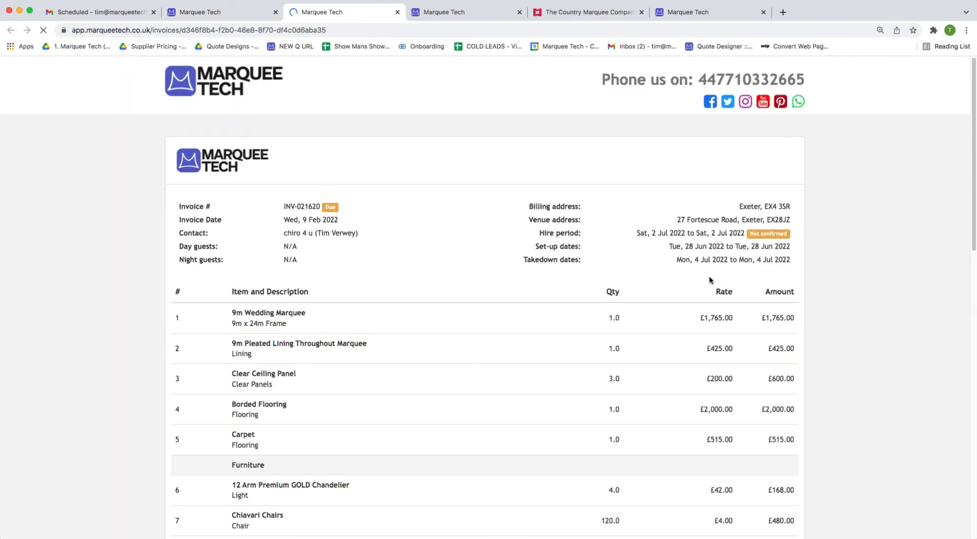
scroll(709, 276, "down", 15)
left_click(718, 252)
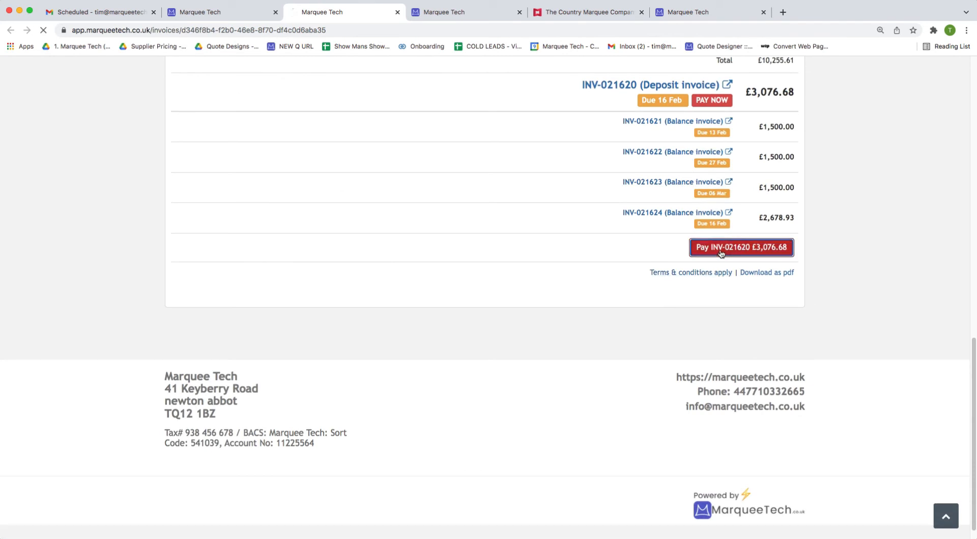
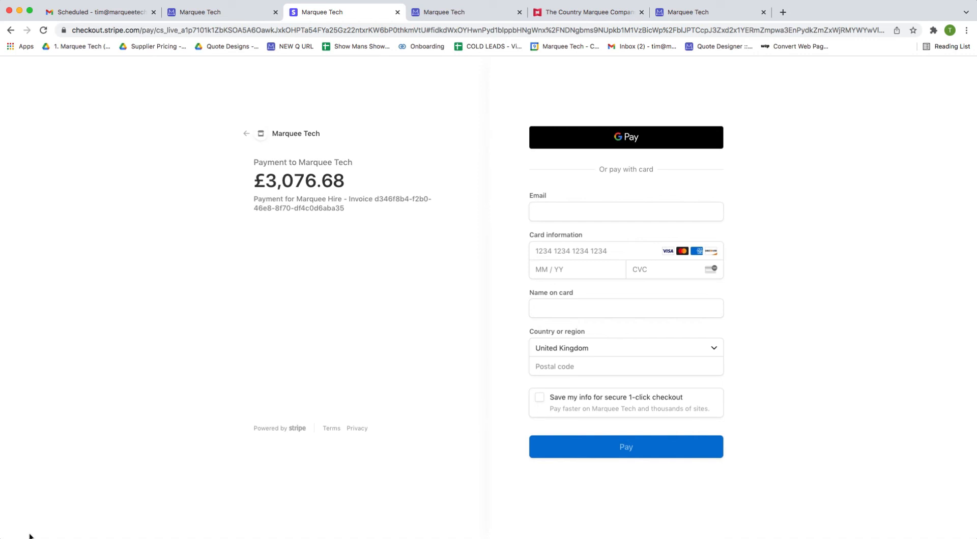
Close the £3,076.68 Stripe checkout tab, returning to the five-invoice £10,255.61 schedule.
left_click(219, 15)
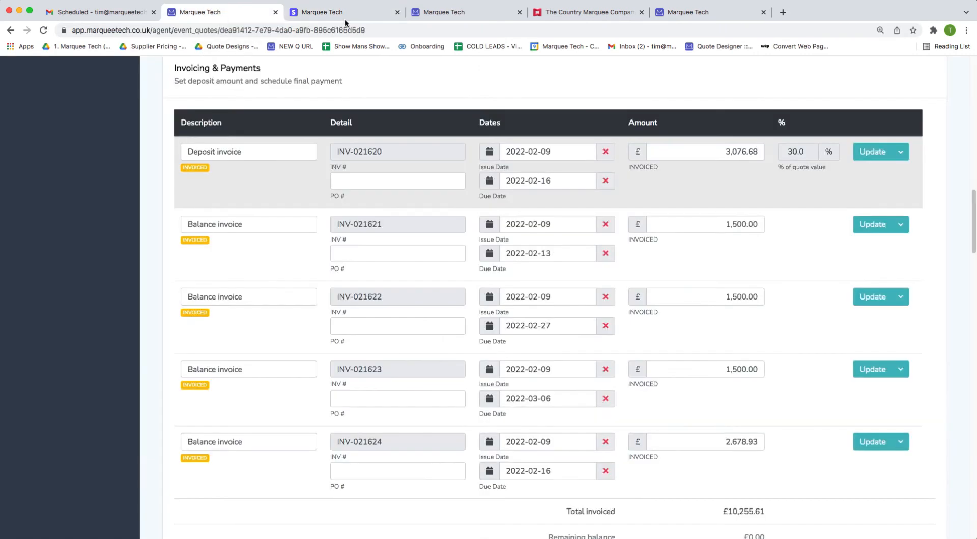
left_click(397, 12)
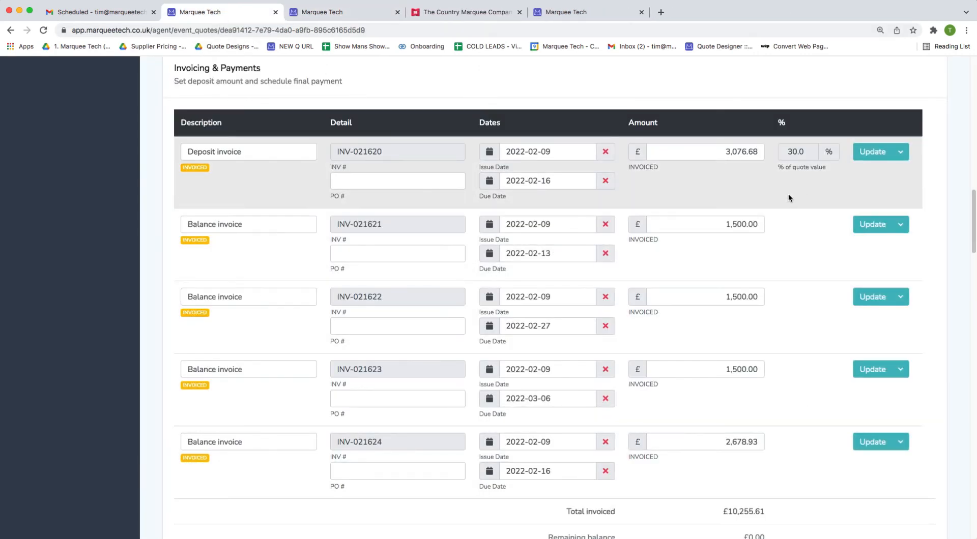
left_click(902, 152)
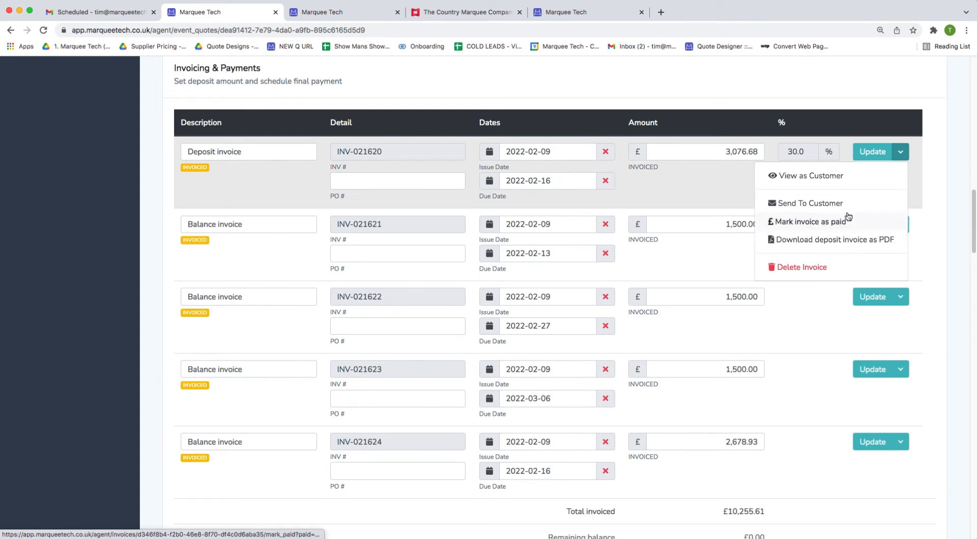
left_click(801, 359)
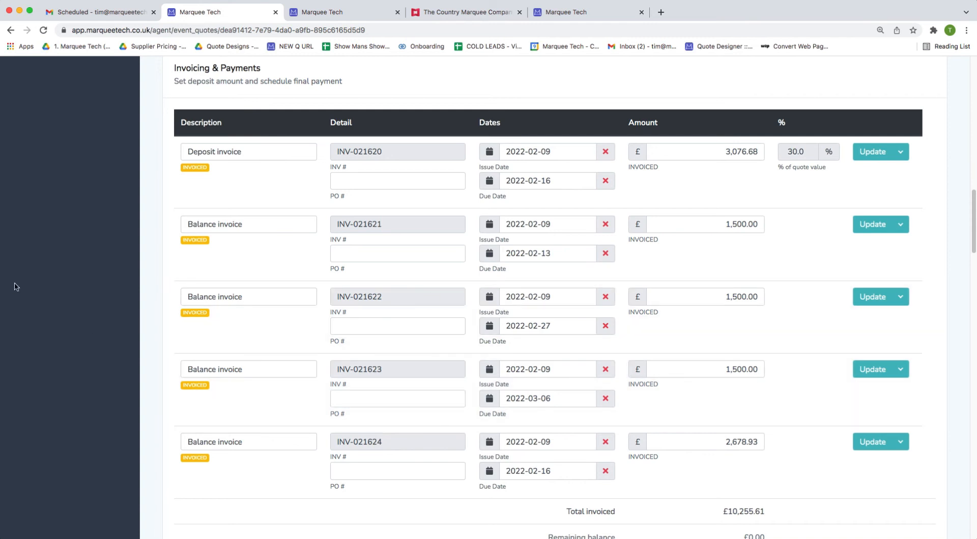
scroll(144, 278, "up", 15)
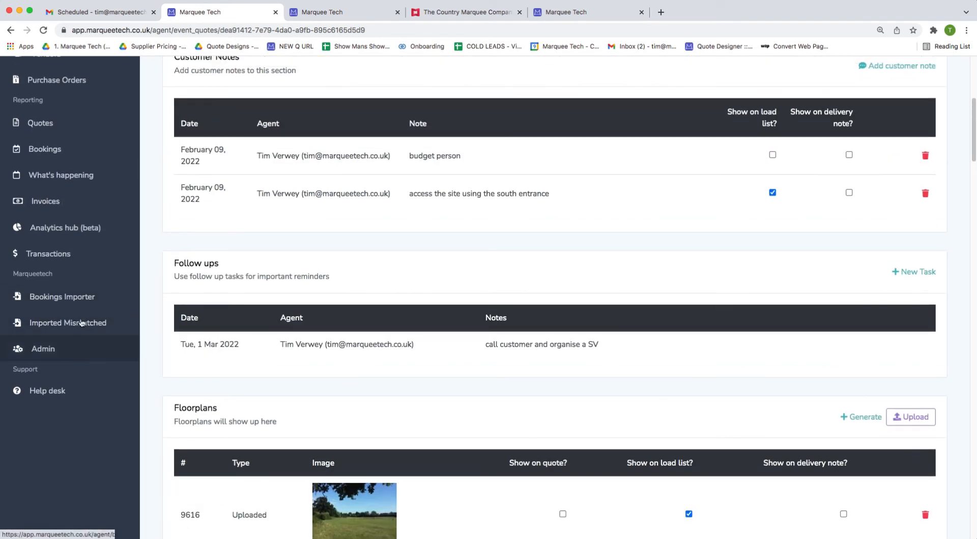
Open the Invoices report from Transactions, showing February 2022's 54 invoices and £98,243.54 revenue.
left_click(65, 260)
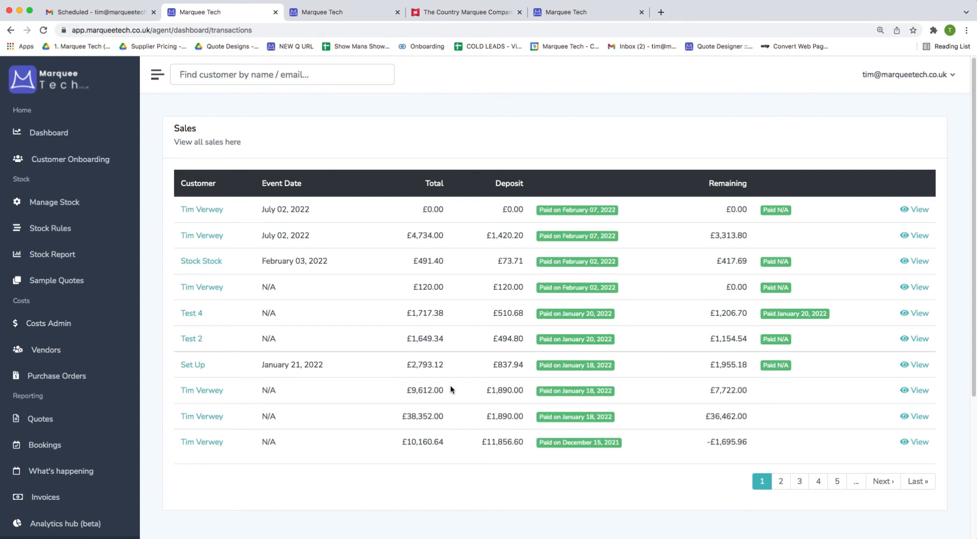
scroll(450, 385, "down", 2)
left_click(92, 427)
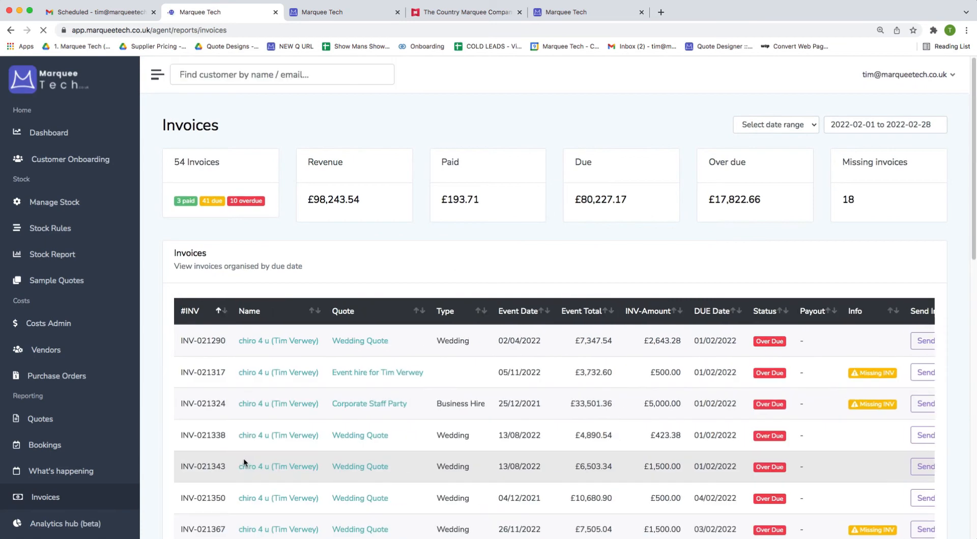
Set the invoices report range to 1–30 September 2021, showing 31 invoices.
left_click(867, 126)
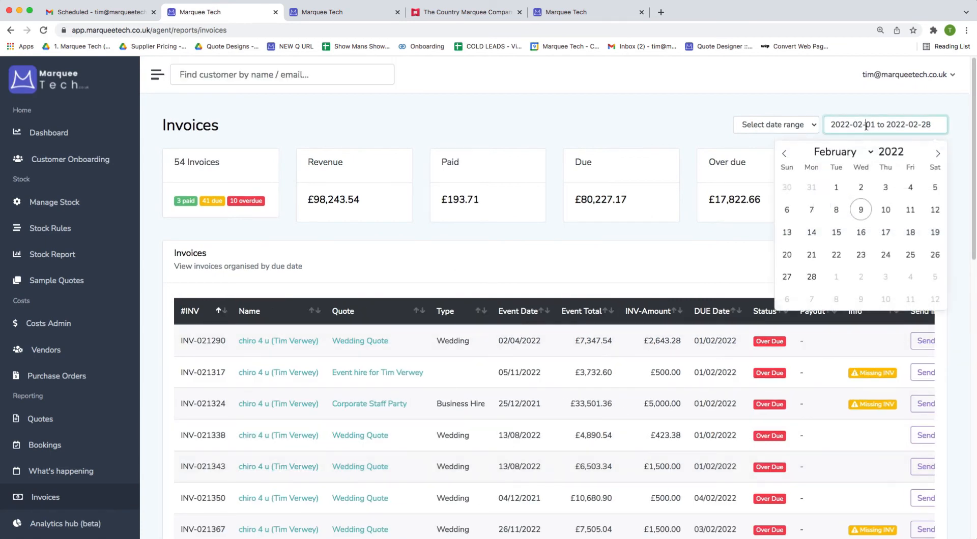
left_click(784, 153)
left_click(784, 153)
left_click(785, 154)
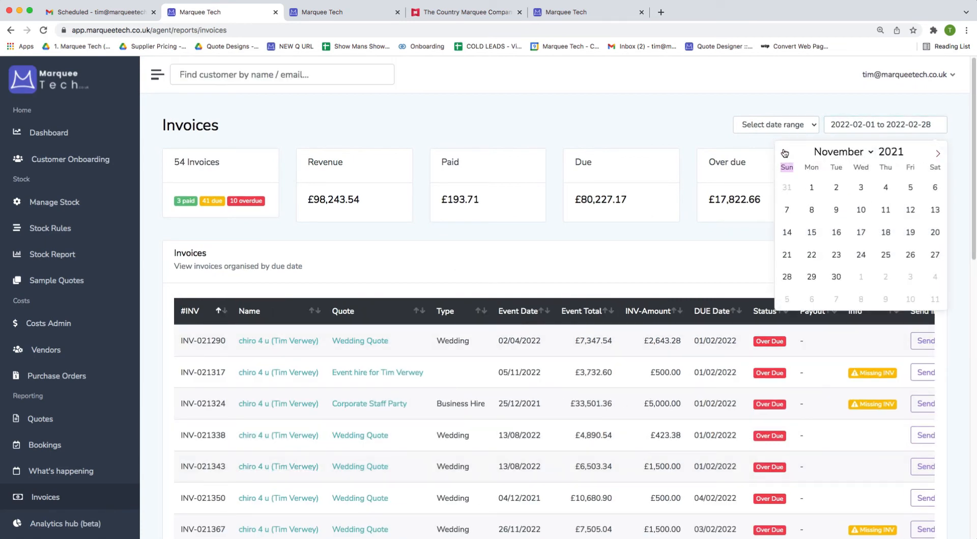
left_click(785, 153)
left_click(785, 154)
left_click(784, 153)
left_click(785, 153)
left_click(784, 154)
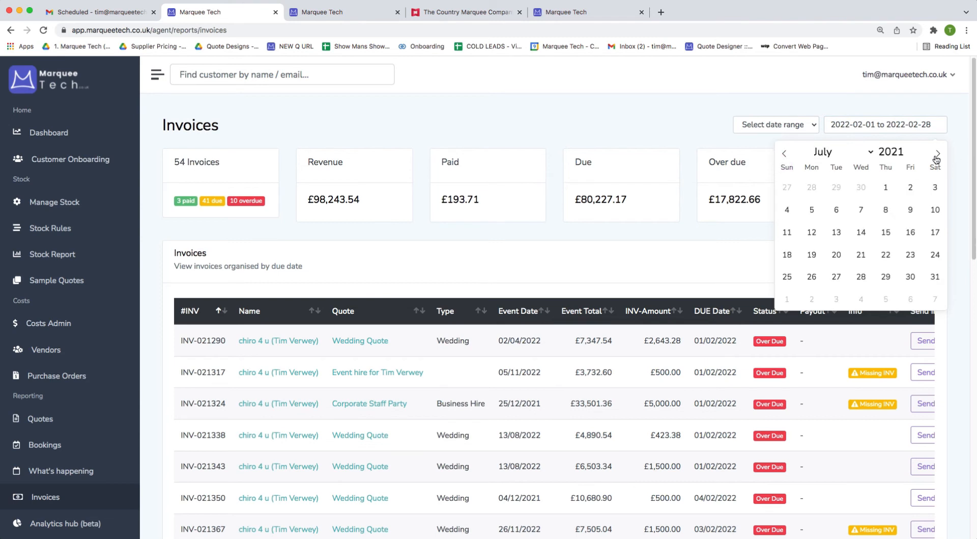
left_click(937, 154)
left_click(937, 154)
left_click(861, 187)
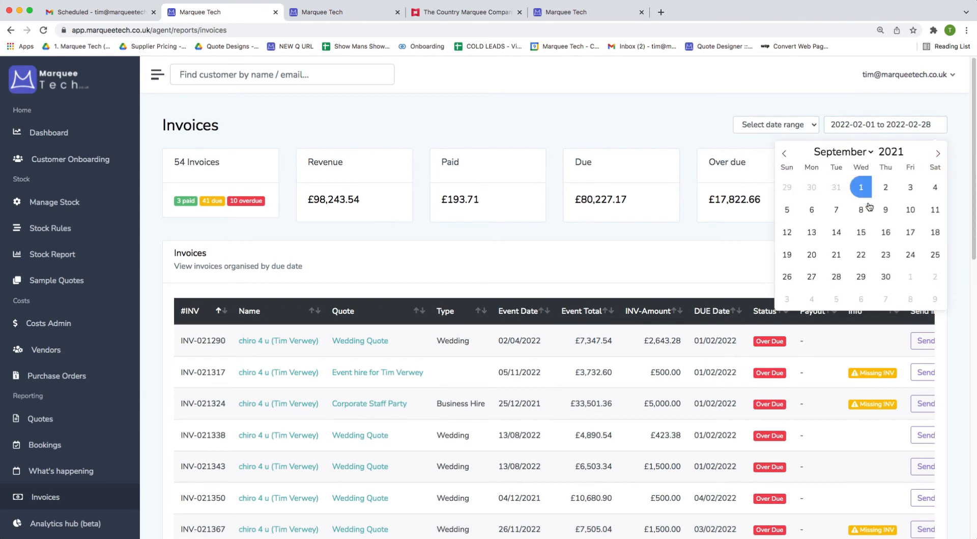
left_click(885, 277)
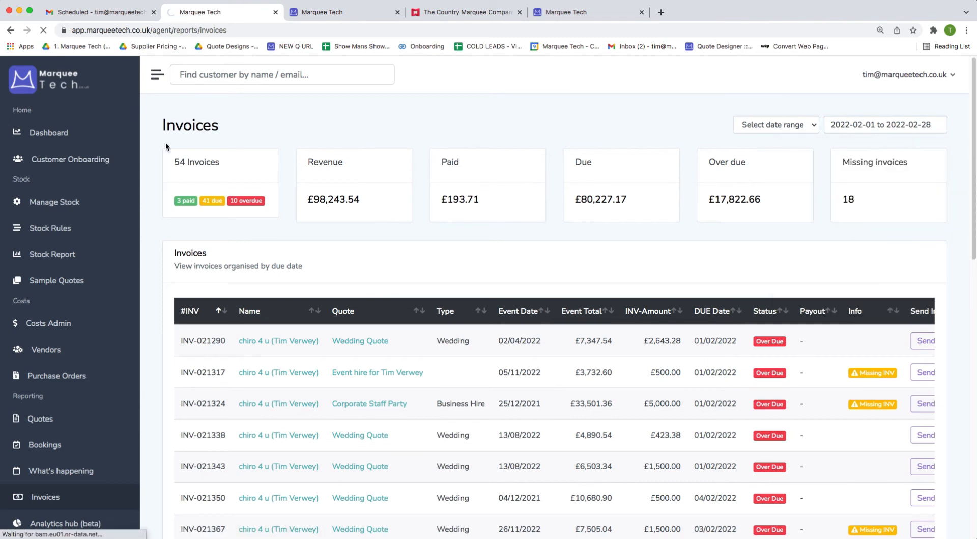
double_click(181, 163)
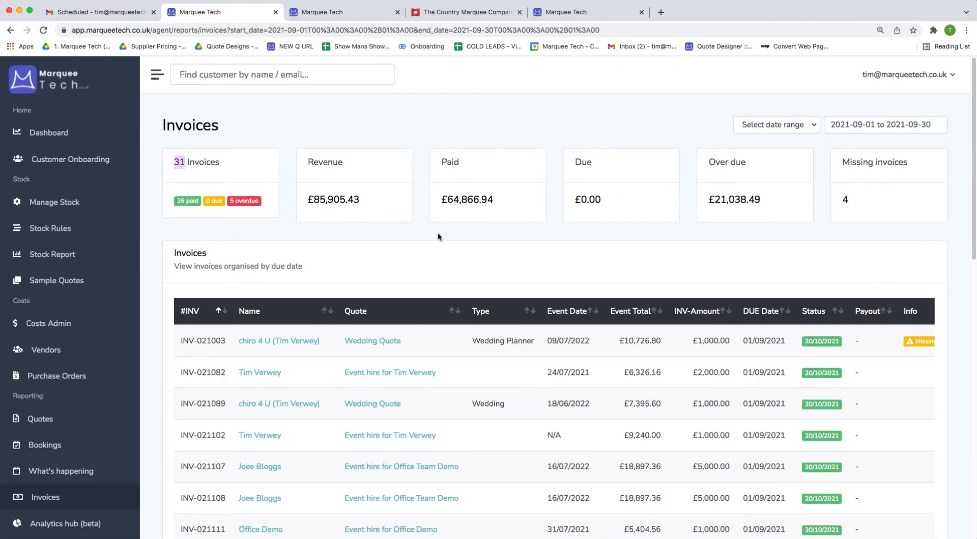
Sort the invoices by status in reverse so Over Due invoices come first.
scroll(727, 356, "right", 3)
left_click(759, 314)
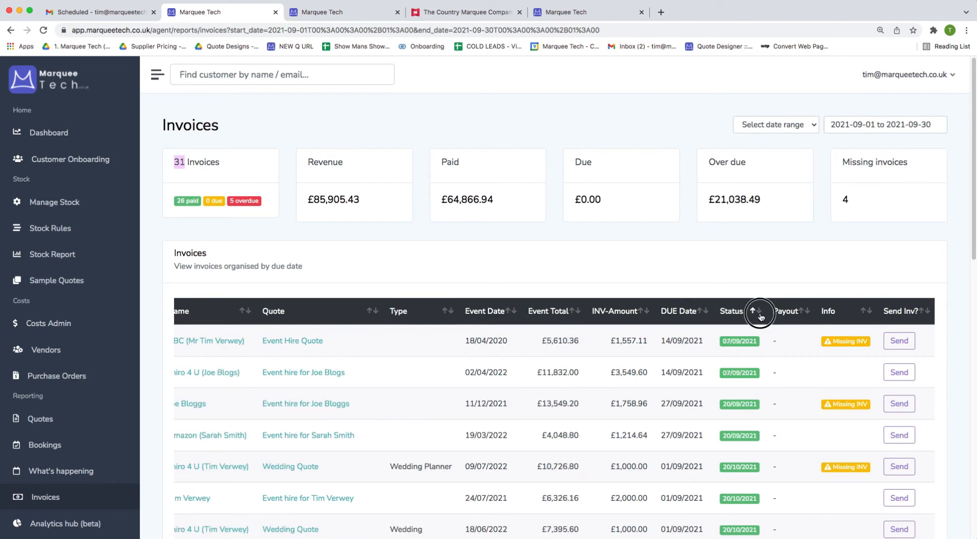
left_click(760, 313)
scroll(771, 306, "down", 3)
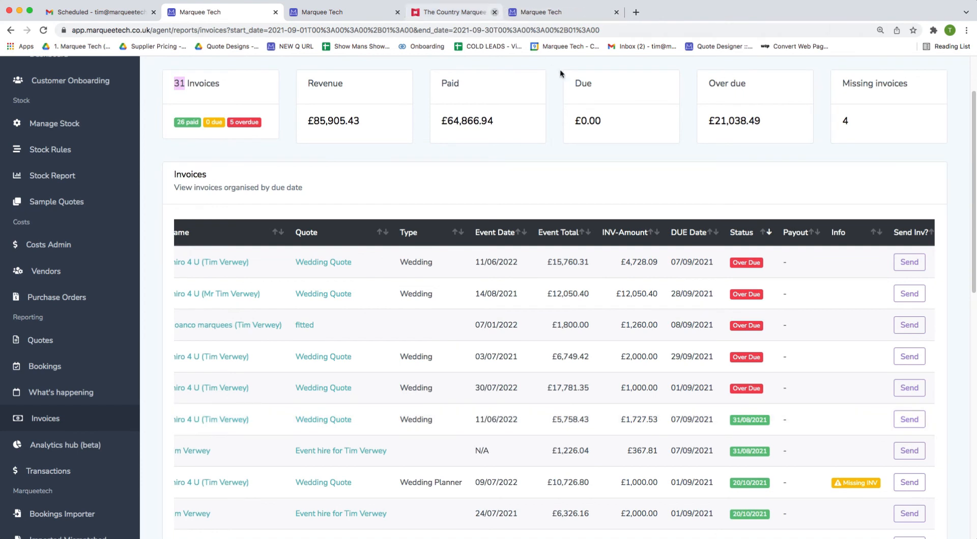
Email the four Over Due invoices to their customers.
left_click(897, 263)
left_click(922, 287)
left_click(909, 311)
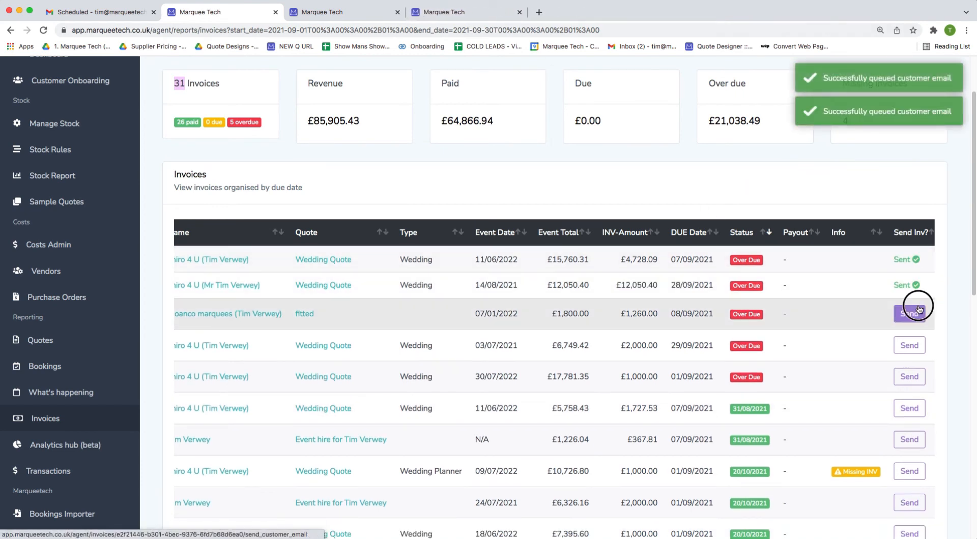
left_click(909, 337)
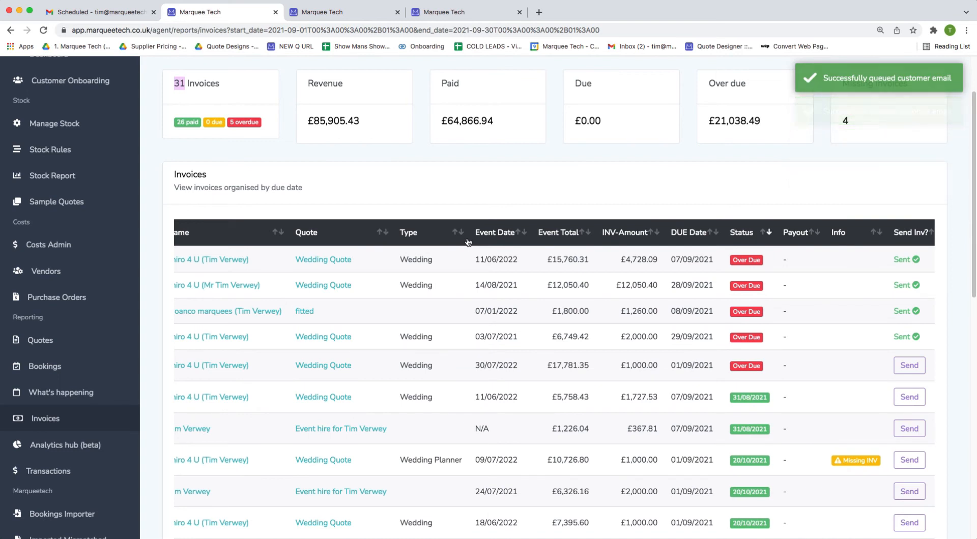
Change the report range to 9 February–12 March 2022, showing 51 invoices.
scroll(468, 242, "up", 3)
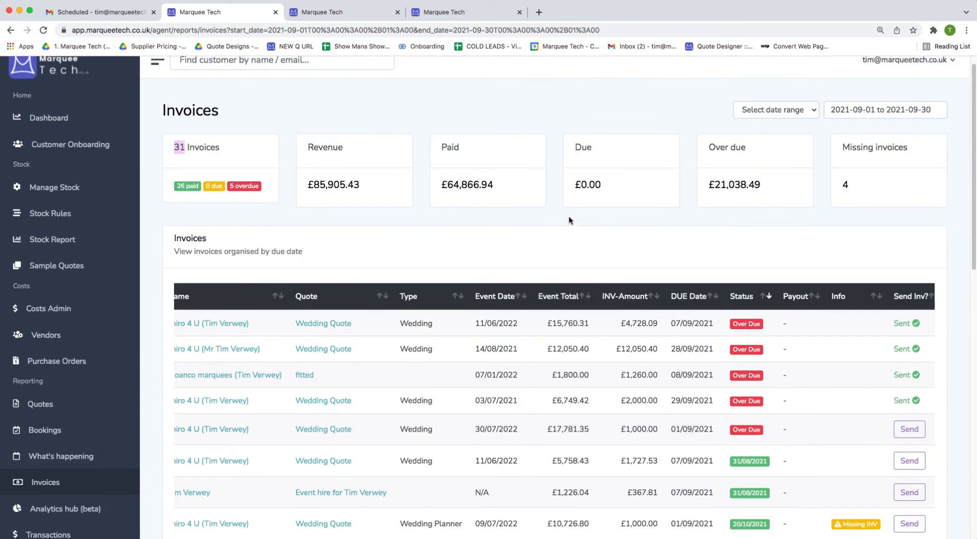
left_click(908, 110)
left_click(936, 140)
left_click(935, 141)
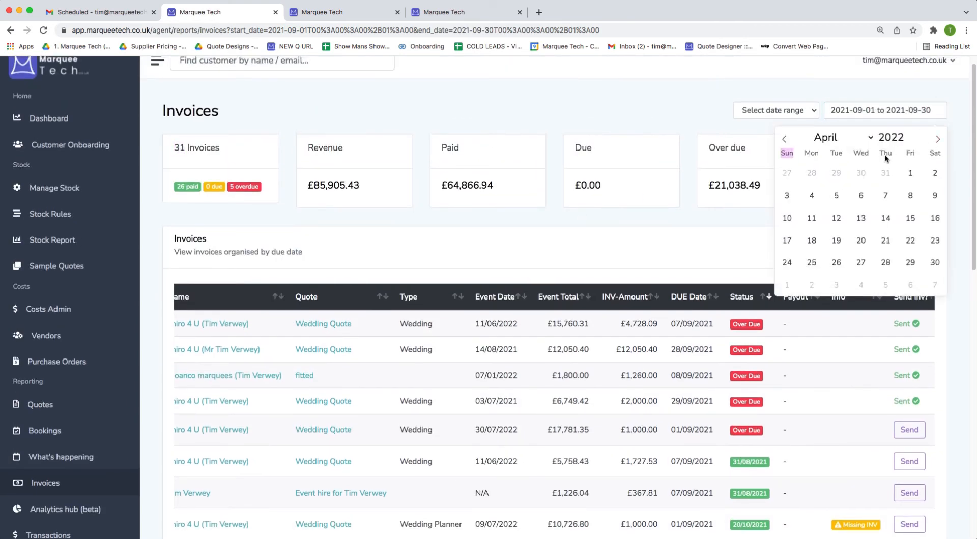
left_click(784, 139)
left_click(784, 139)
left_click(860, 173)
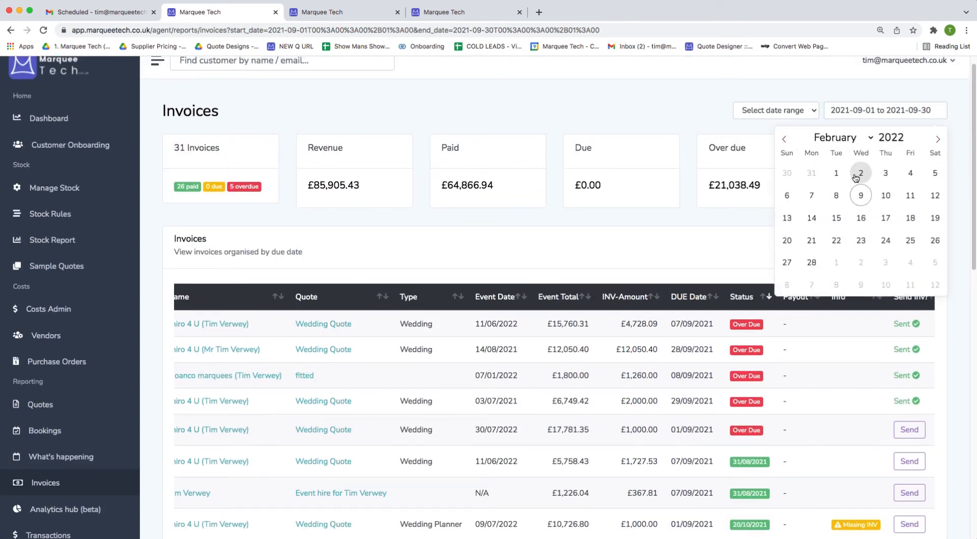
left_click(932, 283)
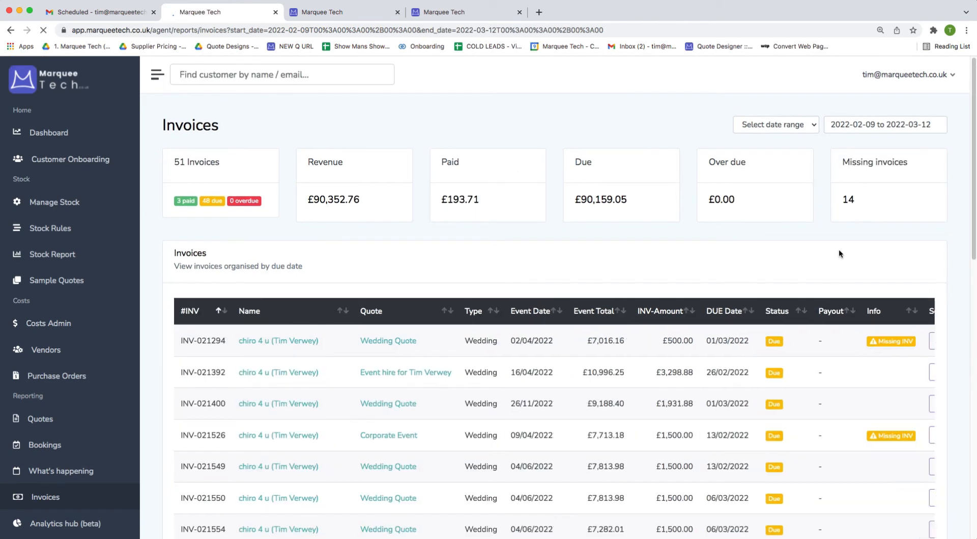
scroll(183, 420, "down", 3)
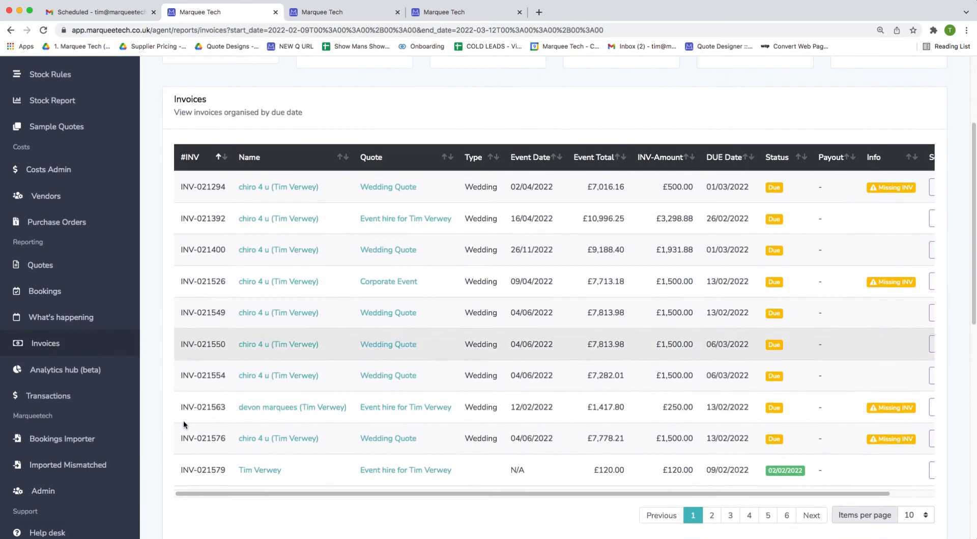
Show the Quotes report limited to the last 30 days.
left_click(49, 266)
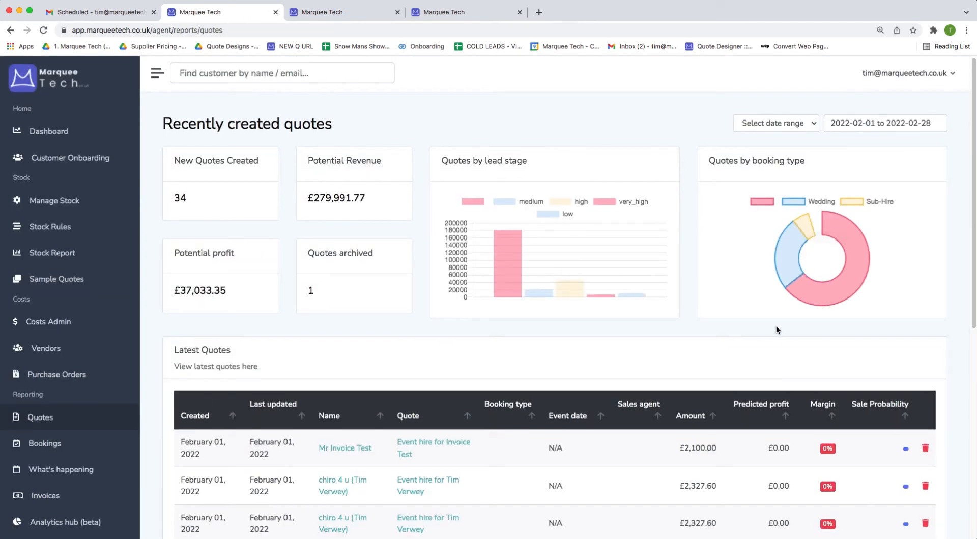
left_click(771, 124)
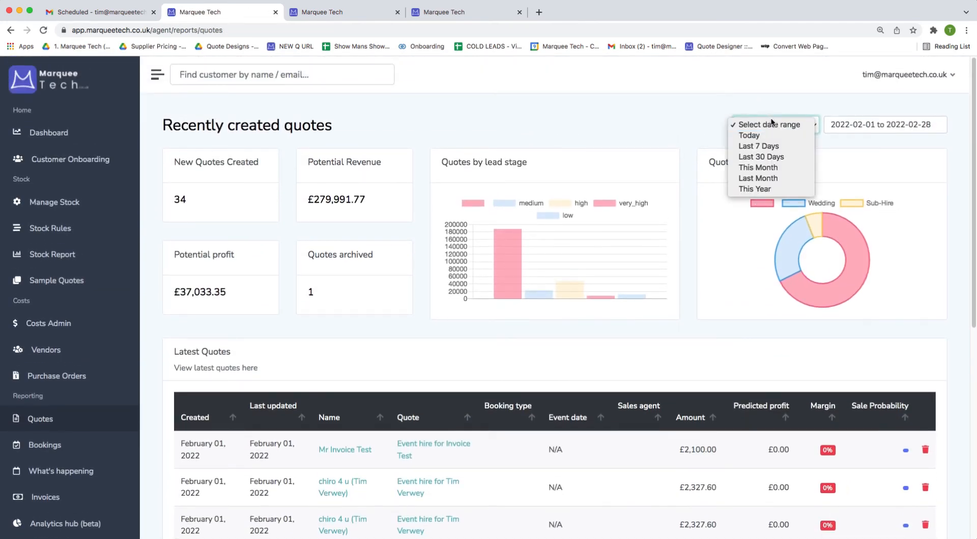
left_click(757, 157)
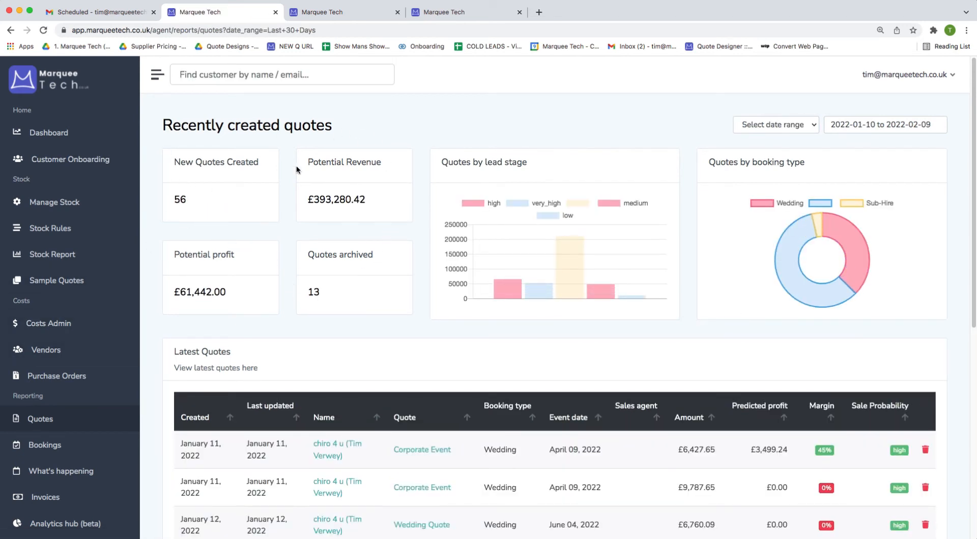
Archive the 13 January £7,842.64 wedding quote, then go to the What's happening report.
scroll(357, 213, "down", 4)
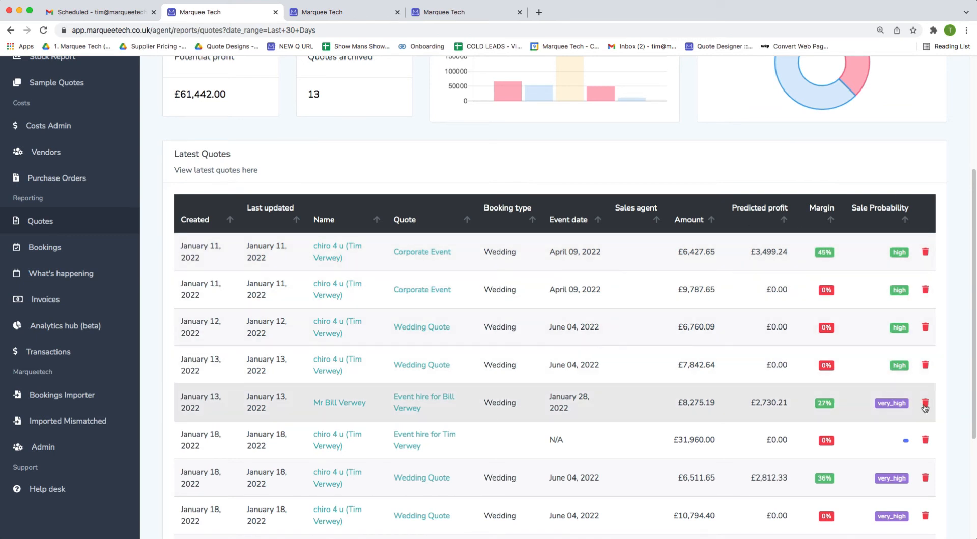
left_click(923, 364)
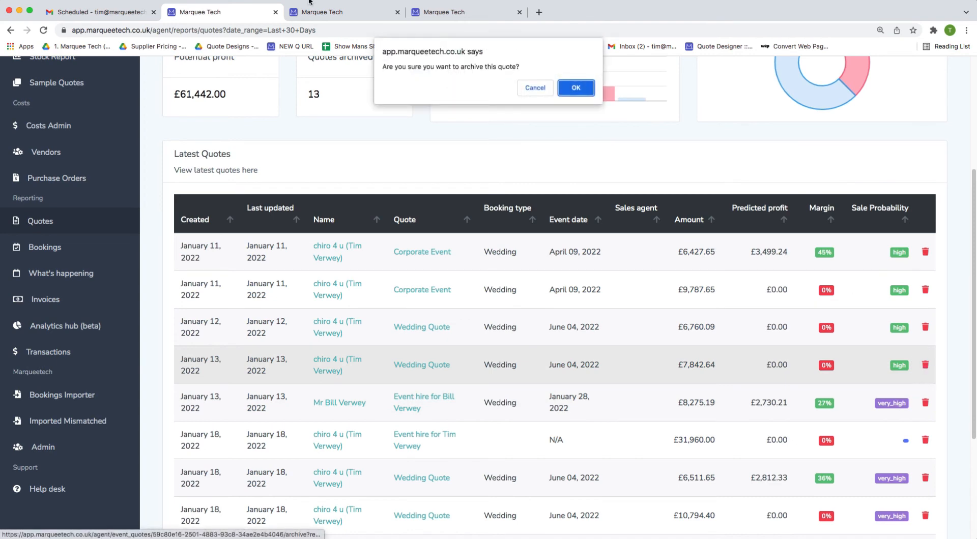
left_click(576, 85)
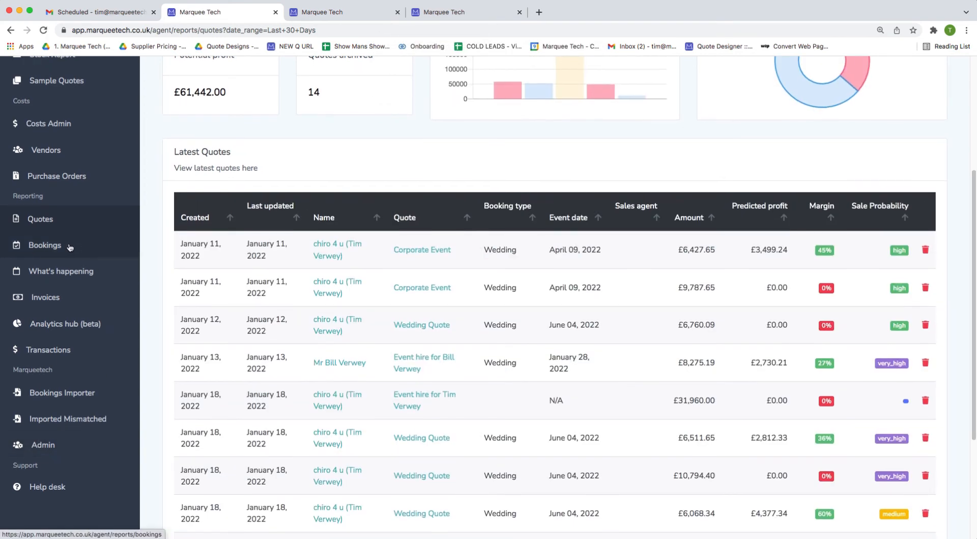
left_click(74, 279)
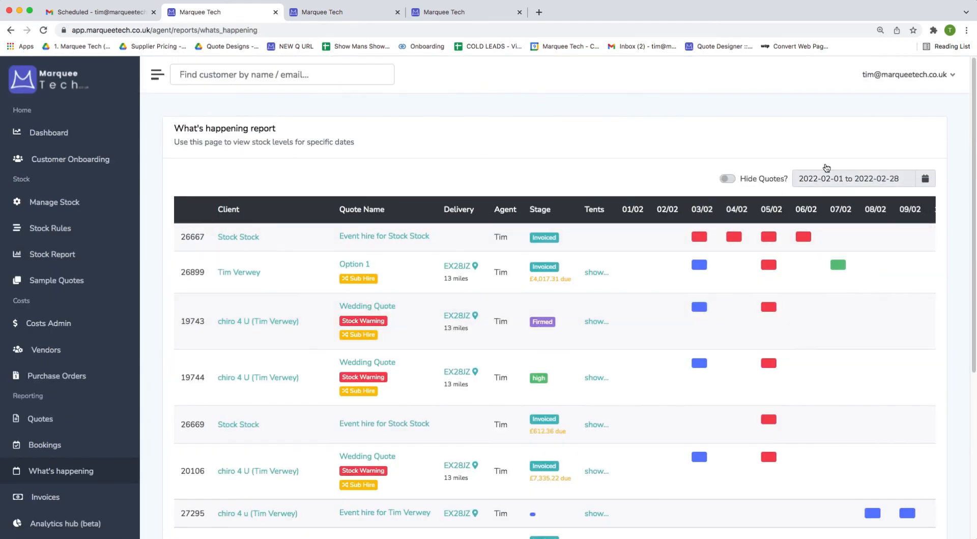
Set the What's happening range to 6–13 April 2022 and switch on Hide Quotes.
left_click(851, 179)
triple_click(955, 202)
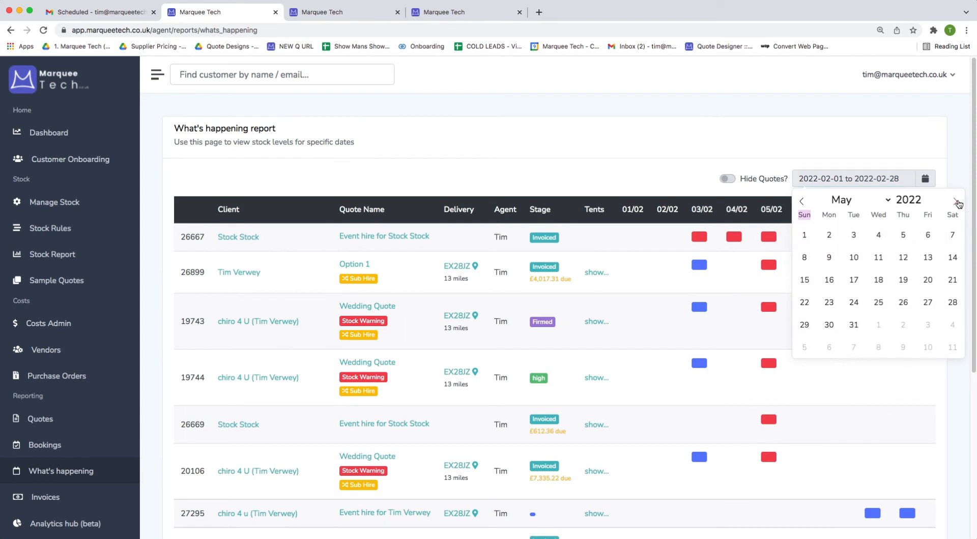
left_click(801, 201)
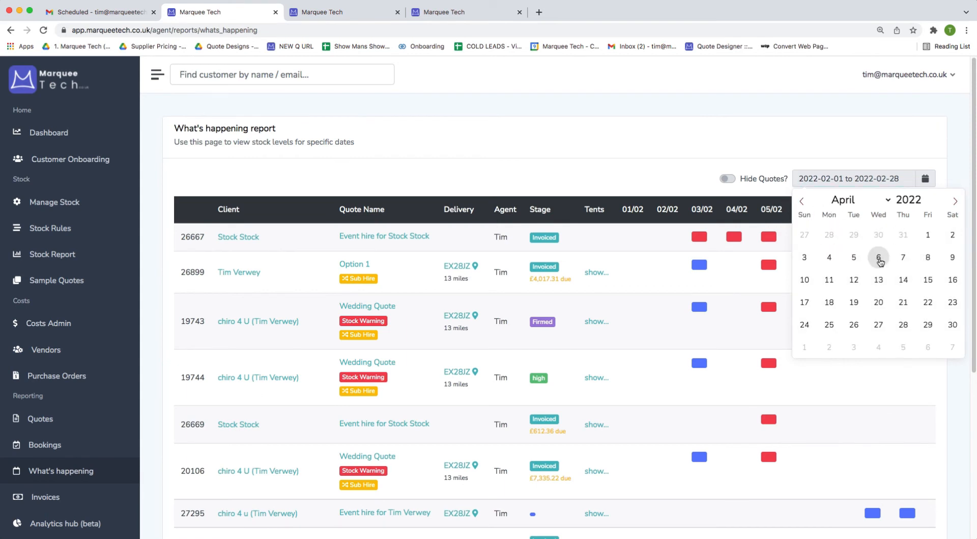
left_click(879, 258)
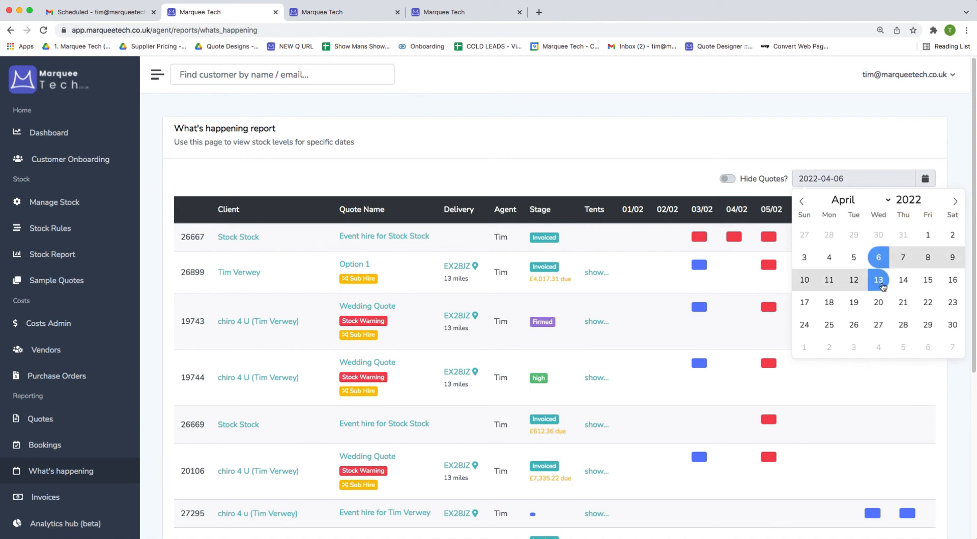
left_click(880, 282)
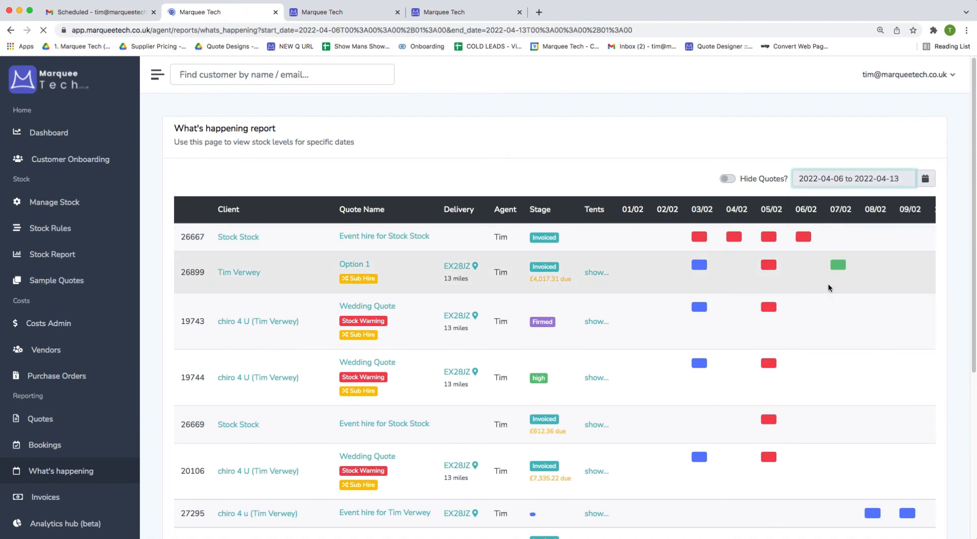
left_click(736, 181)
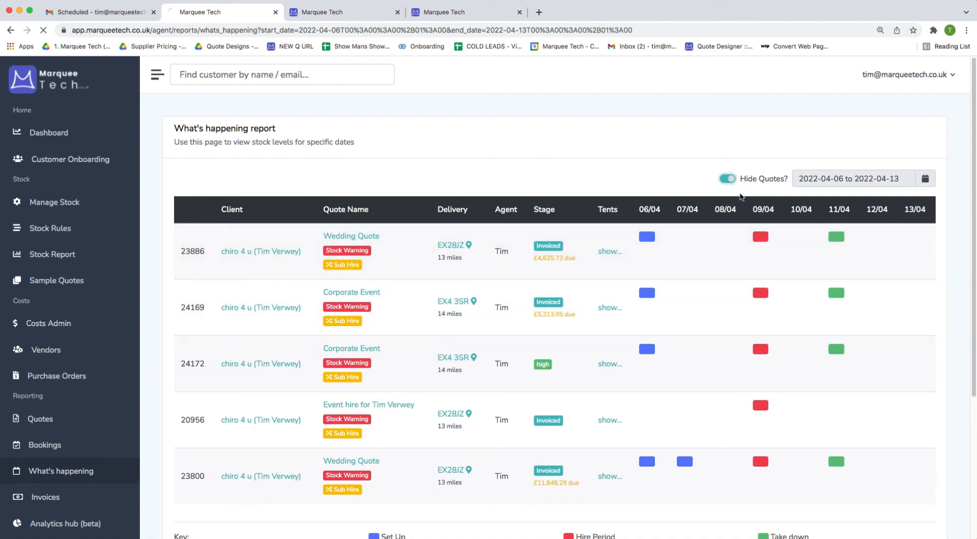
Expand the tent lists for the Wedding Quote, Corporate Event and five-tent event hire bookings.
scroll(697, 266, "down", 2)
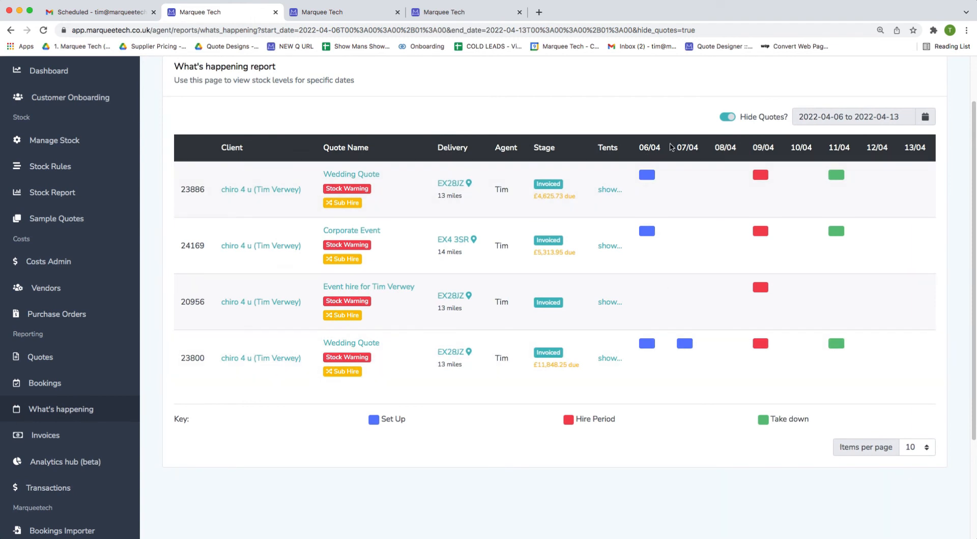
scroll(819, 147, "up", 1)
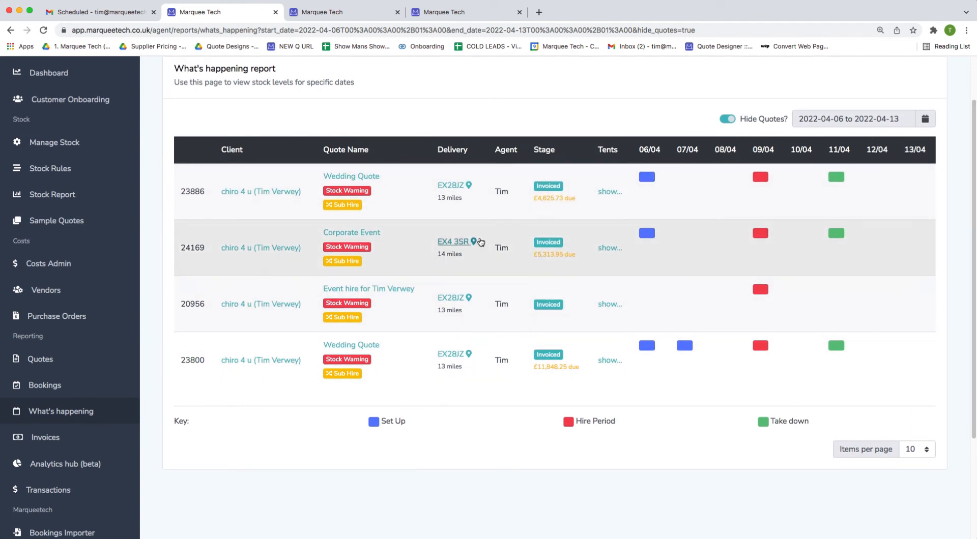
left_click(605, 192)
left_click(573, 248)
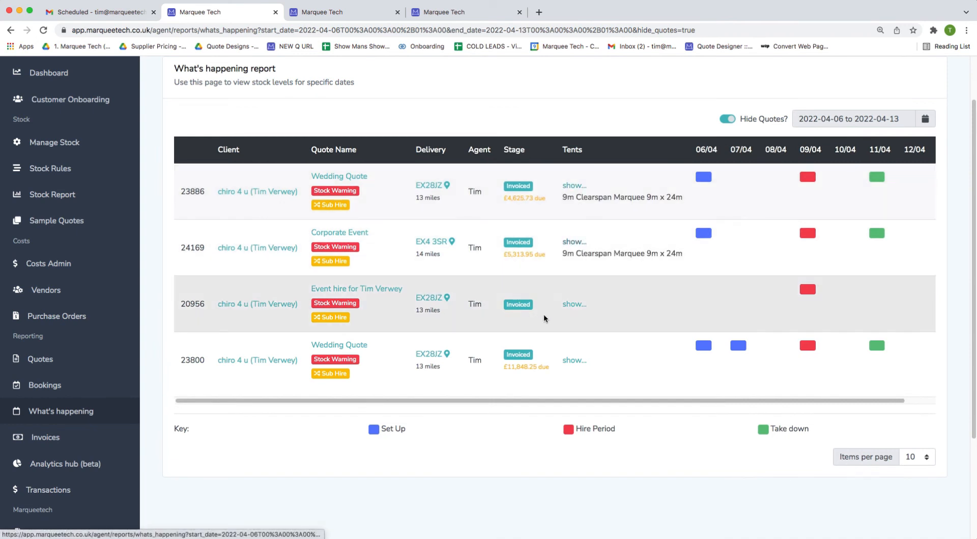
left_click(572, 304)
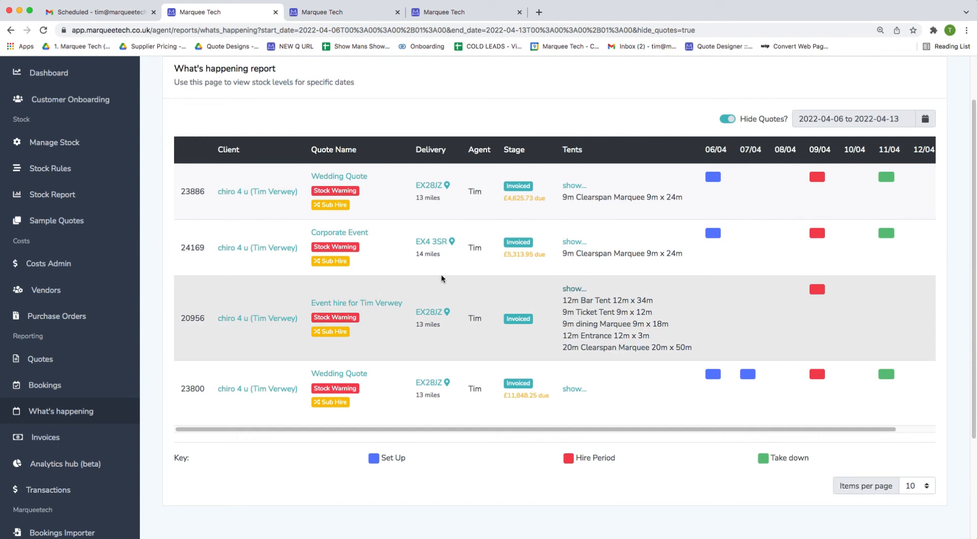
scroll(404, 258, "up", 1)
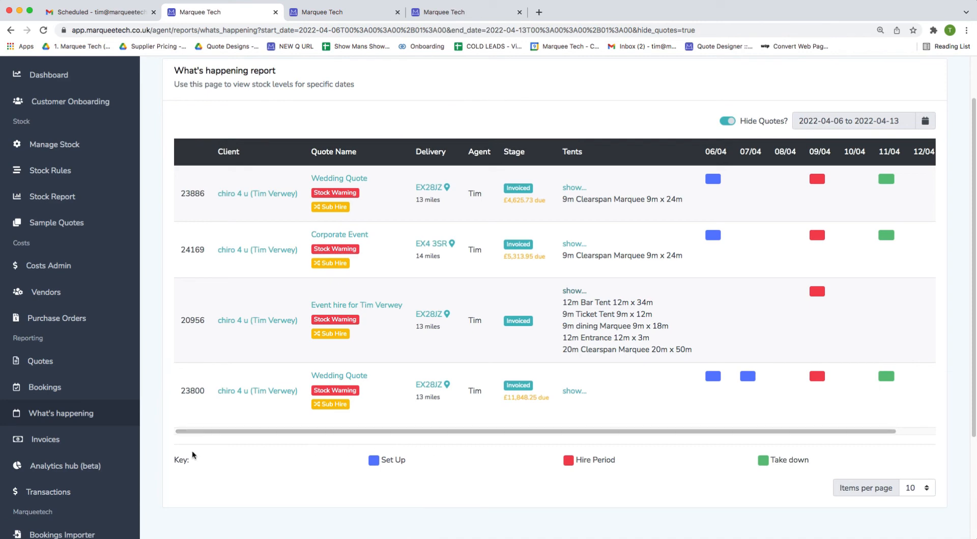
left_click(21, 477)
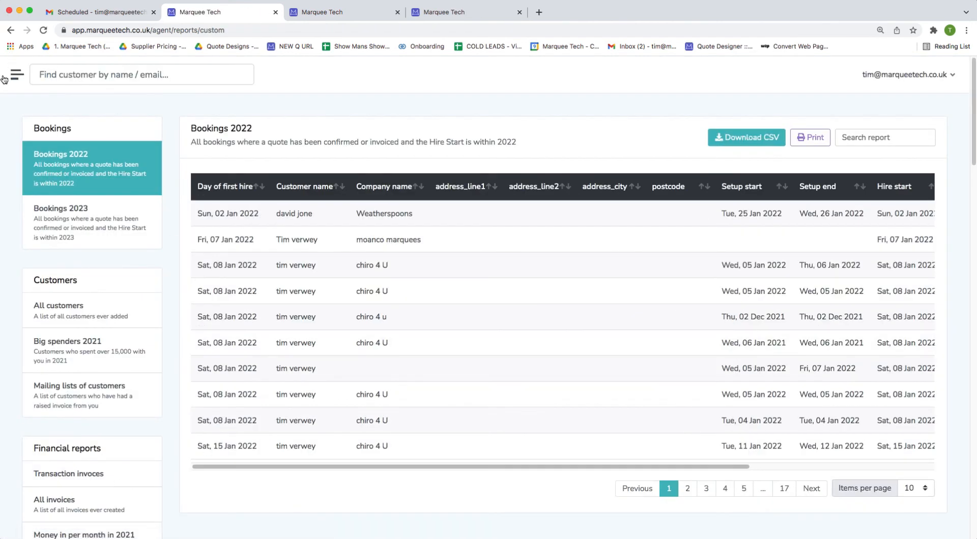
Browse the Mailing lists of customers and Money in per month in 2021 reports.
left_click(17, 74)
scroll(102, 529, "down", 1)
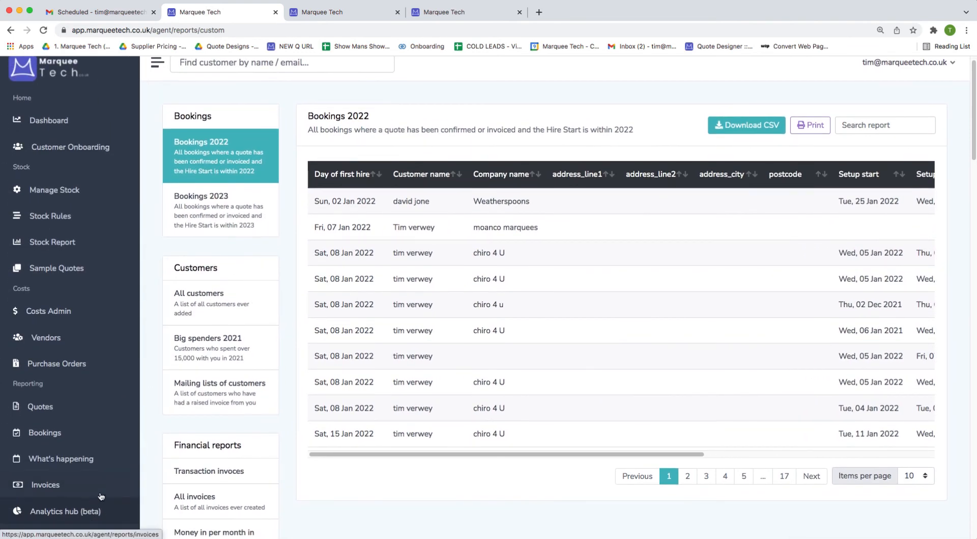
left_click(166, 65)
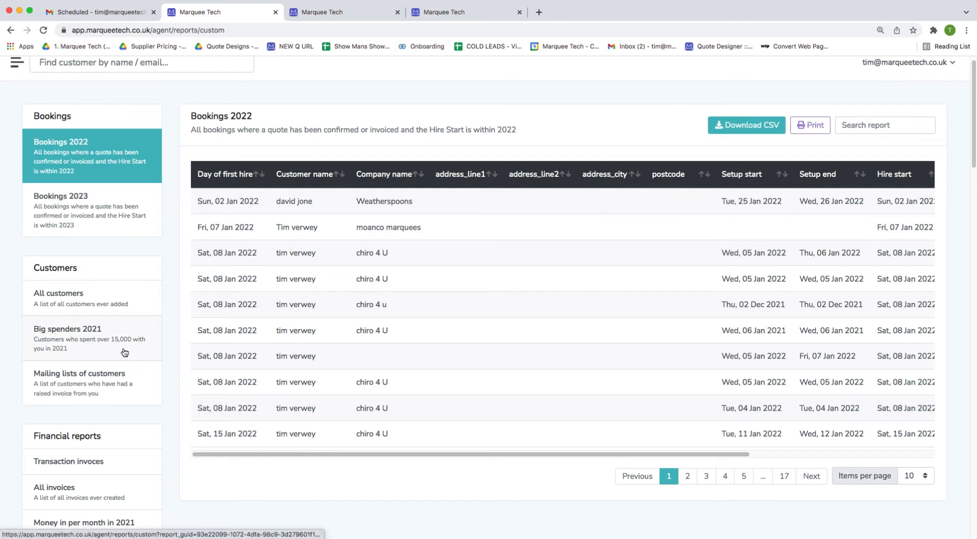
left_click(103, 376)
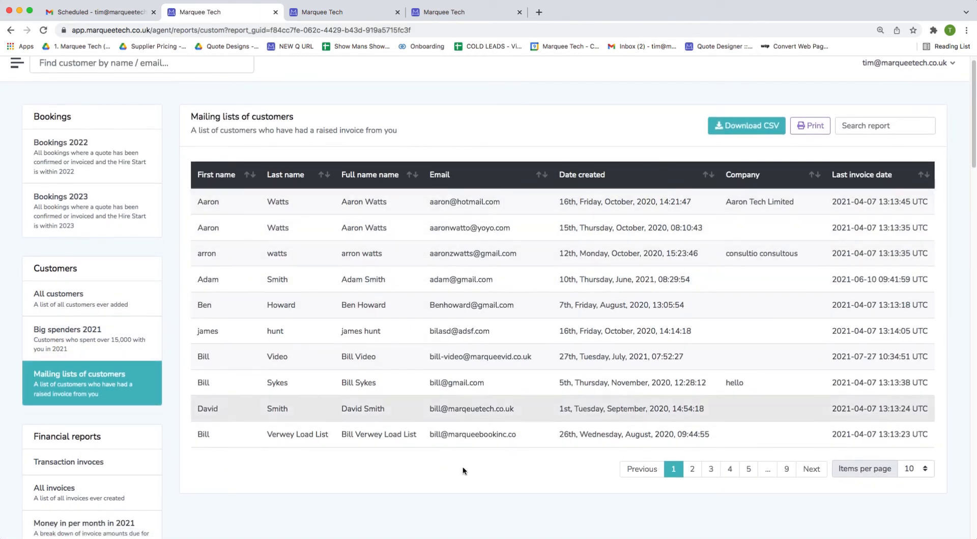
scroll(497, 425, "down", 4)
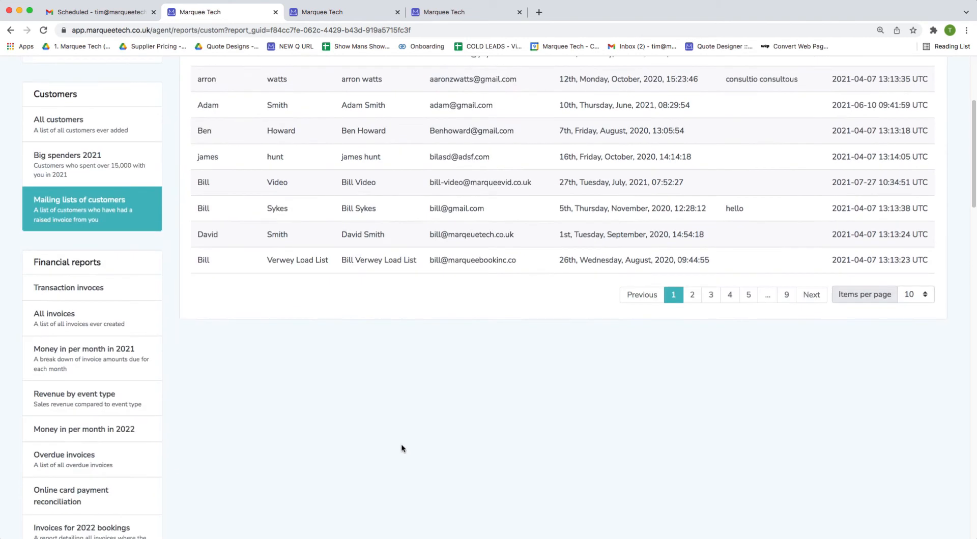
left_click(92, 351)
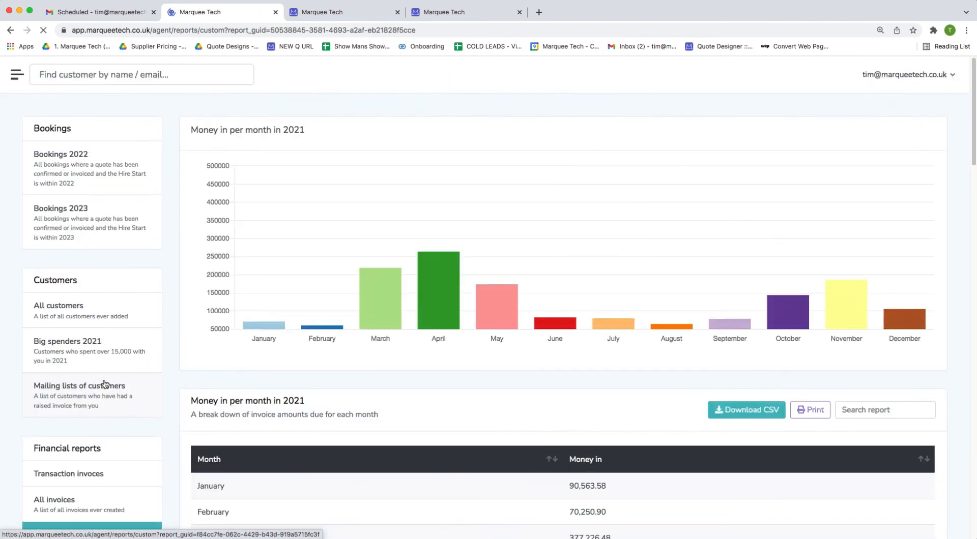
View the Money in per month in 2022 report, then open All stock issues in 2022.
scroll(316, 159, "down", 5)
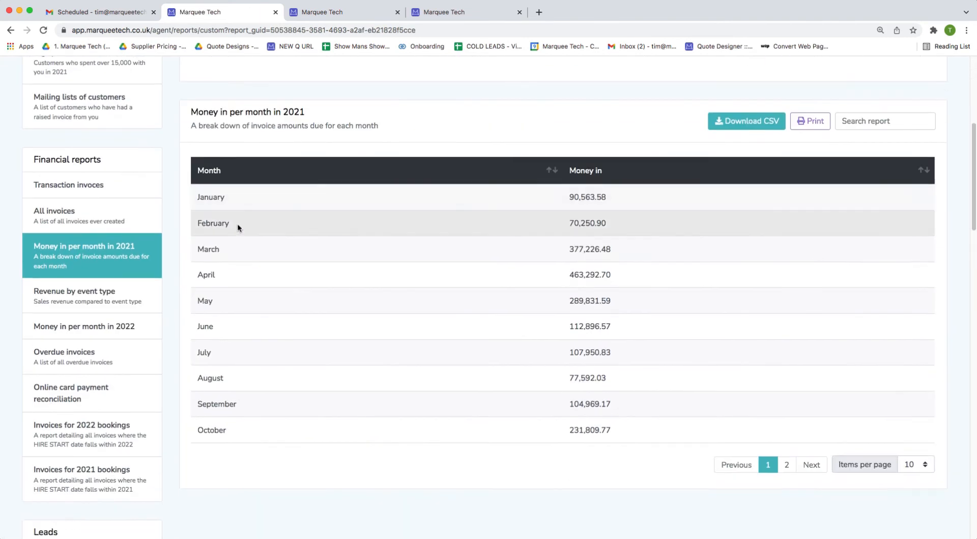
left_click(124, 329)
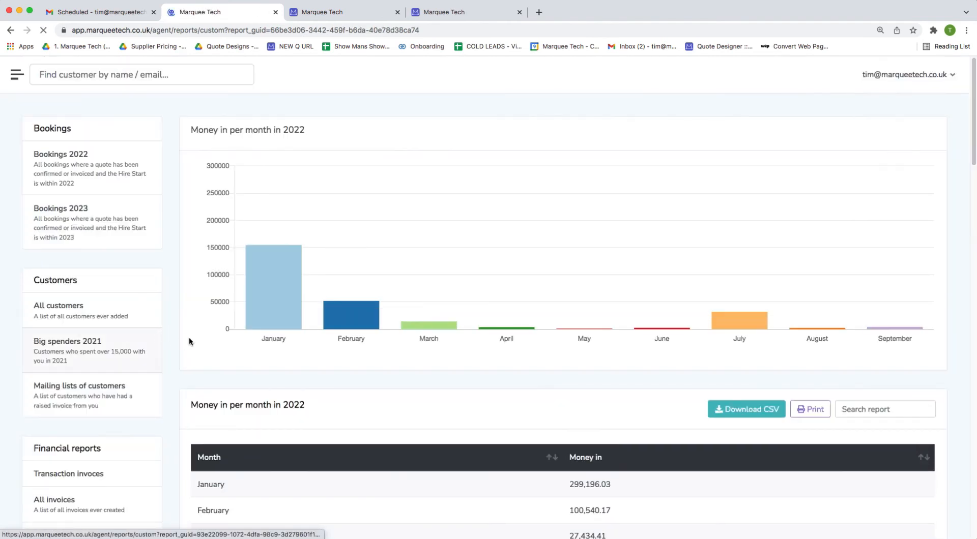
scroll(401, 363, "down", 12)
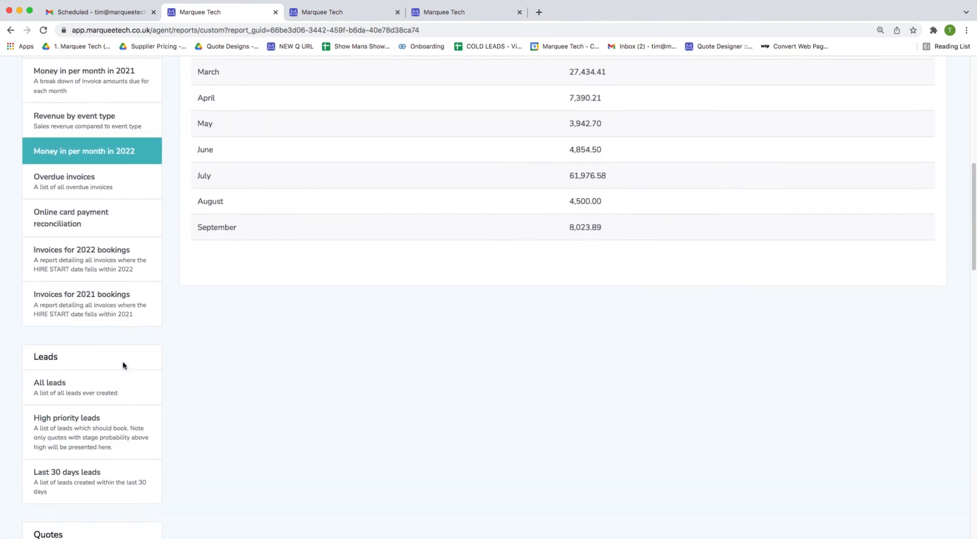
scroll(115, 373, "down", 6)
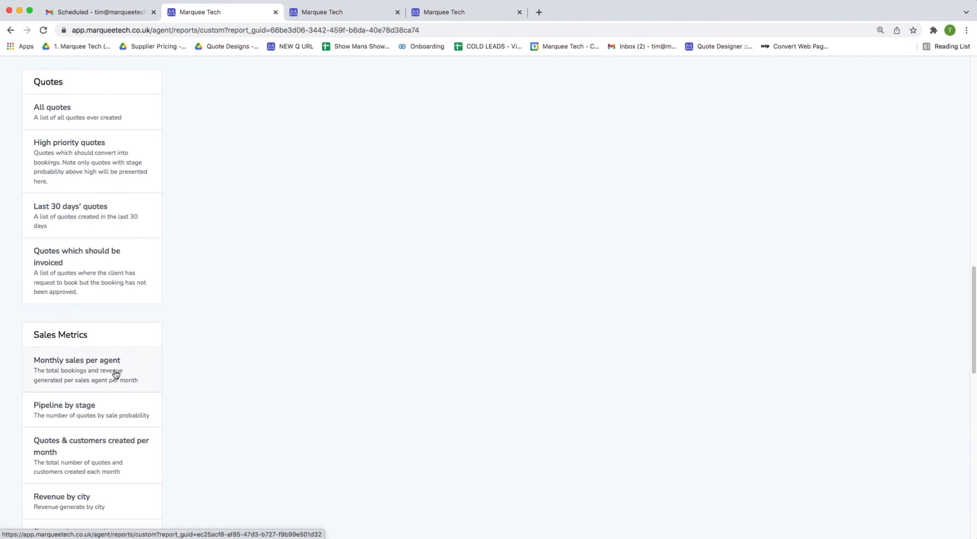
scroll(115, 373, "down", 3)
scroll(116, 374, "down", 1)
scroll(104, 382, "down", 2)
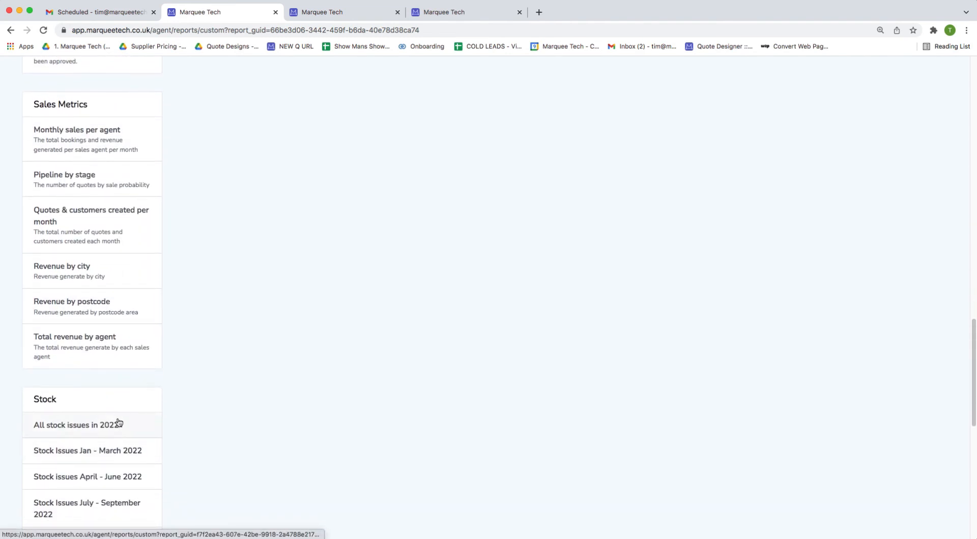
left_click(118, 424)
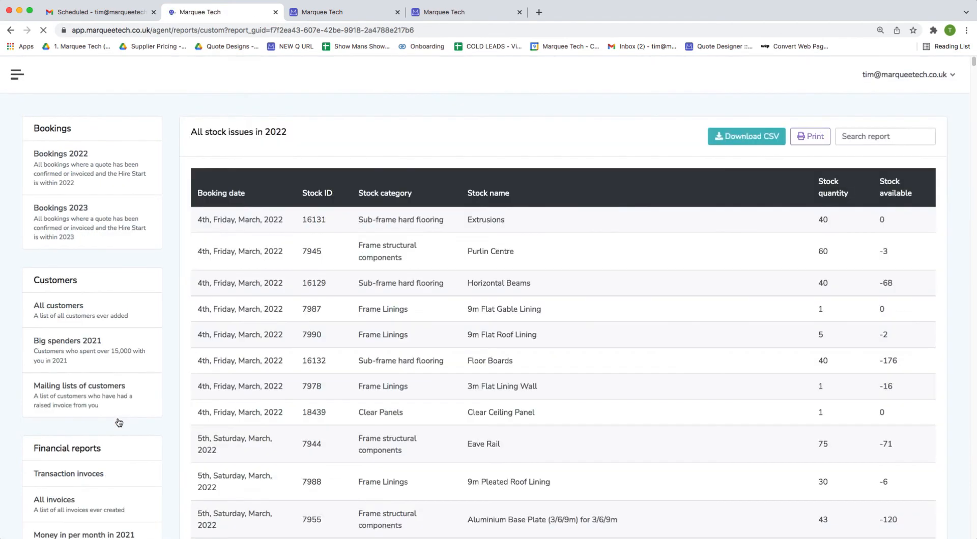
Search the reports for 'chair' and open the Revenue by postcode report.
type("chair")
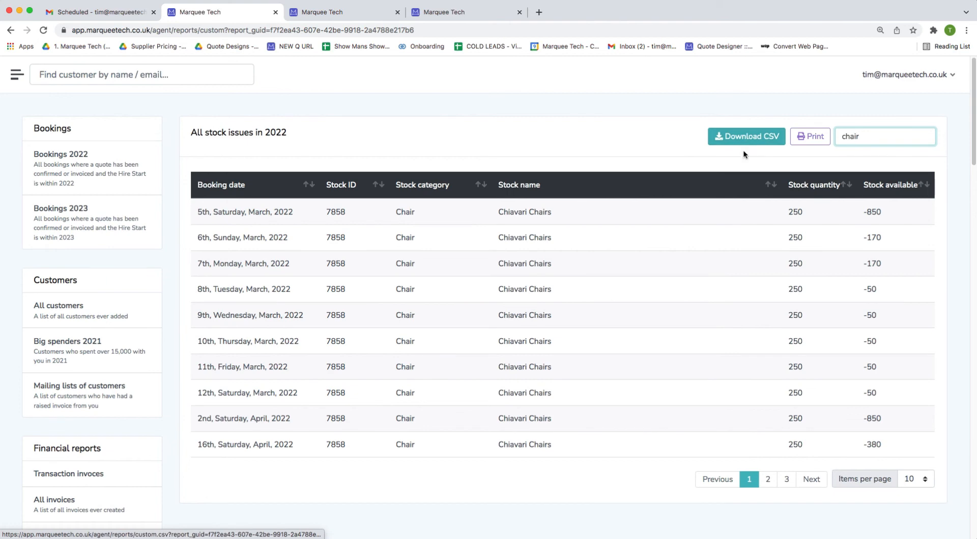
scroll(587, 290, "down", 15)
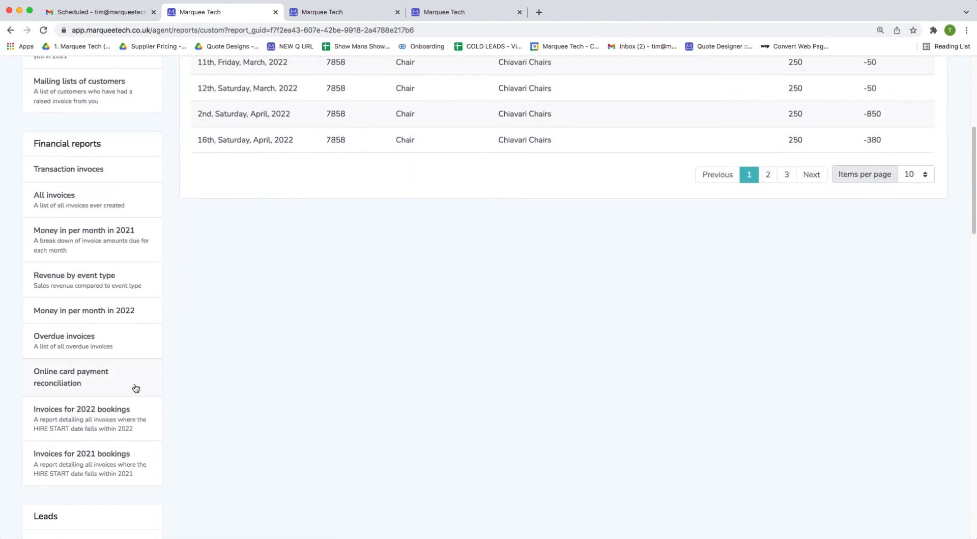
scroll(128, 378, "down", 7)
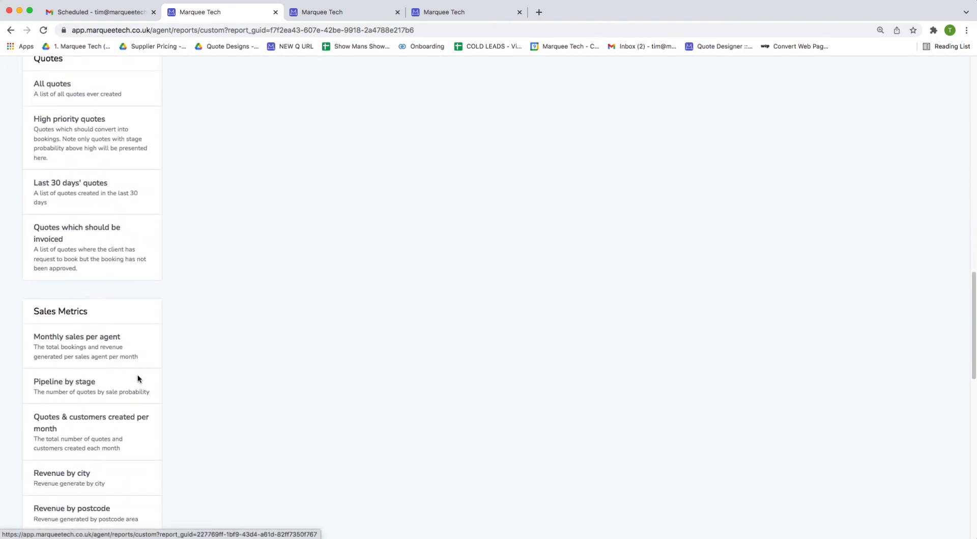
left_click(116, 492)
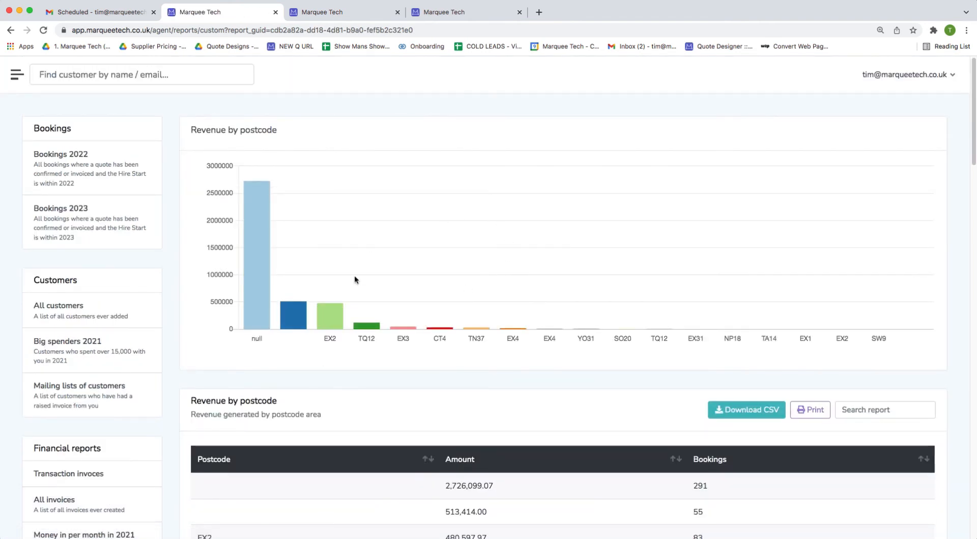
Open the Highest grossing items report, led by Oak Cross Back Chairs, with the sidebar shown.
scroll(275, 259, "down", 1)
scroll(274, 259, "down", 15)
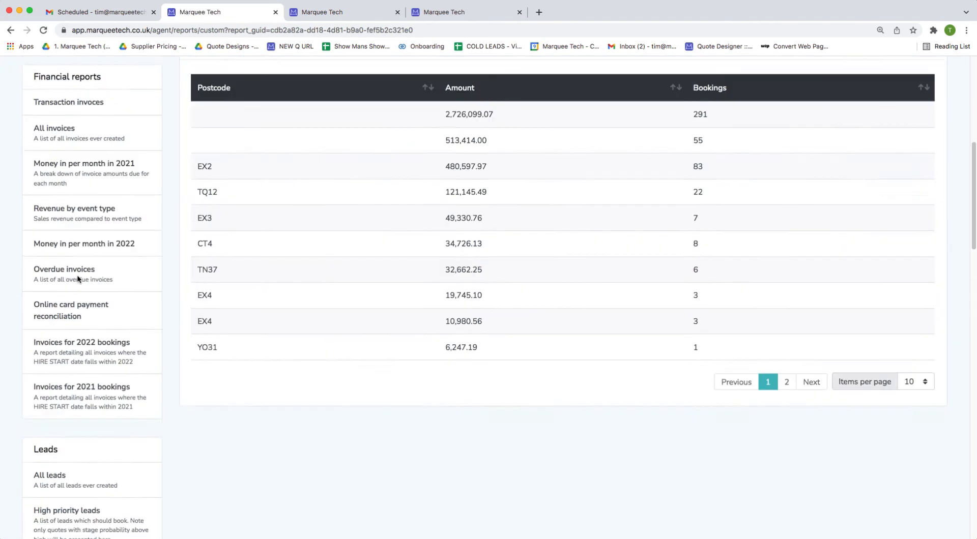
scroll(71, 302, "down", 5)
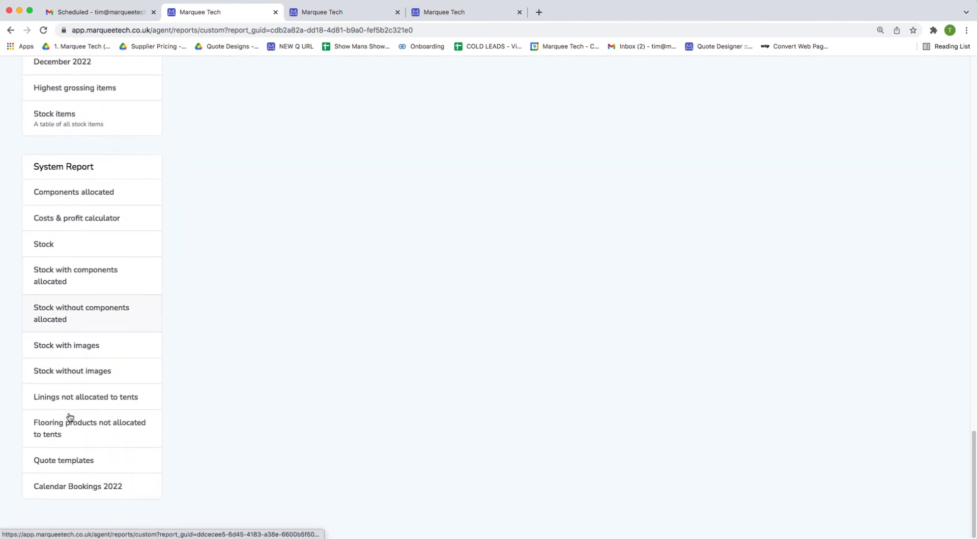
left_click(100, 113)
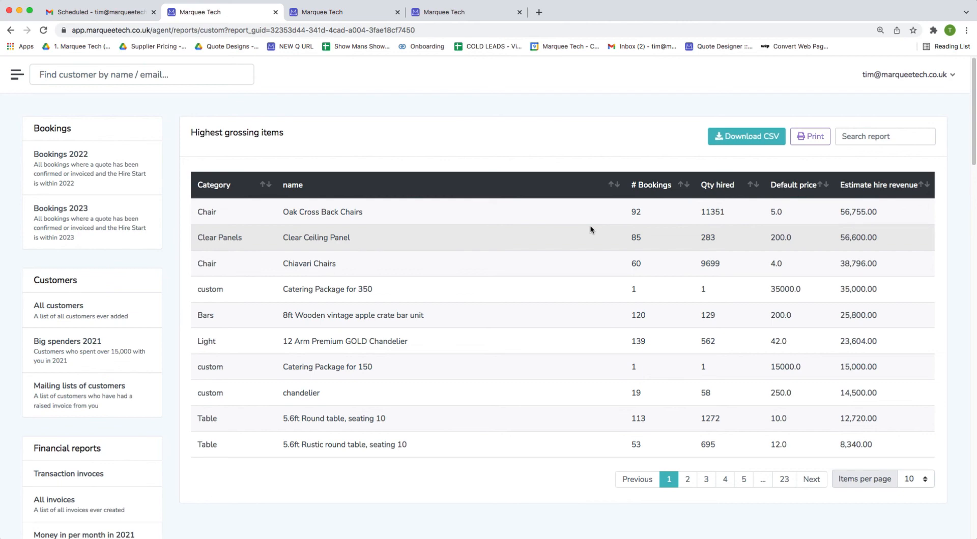
left_click(17, 75)
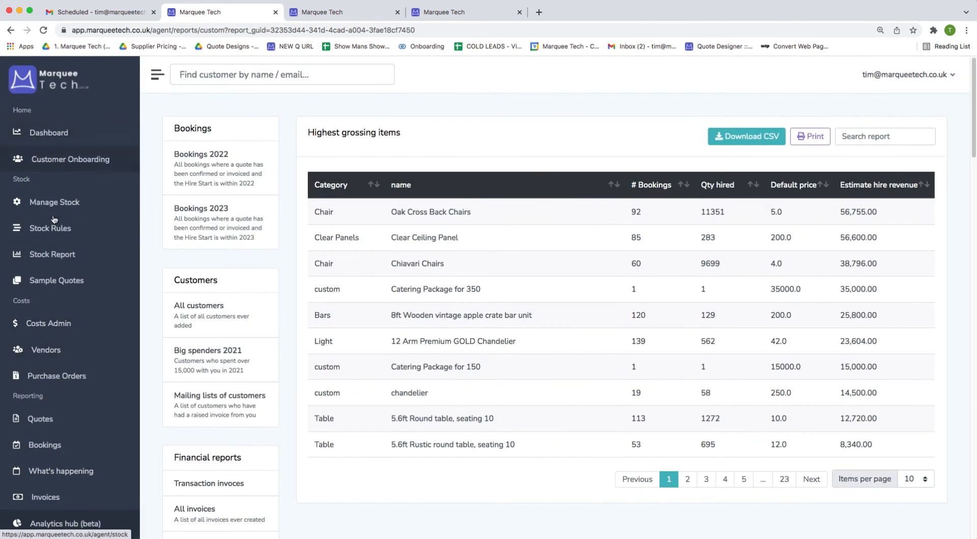
Go to Manage Stock and review the Marquee items, from Saddle £20.00 to 4x Giant Hat Tipi £4,500.00.
left_click(55, 202)
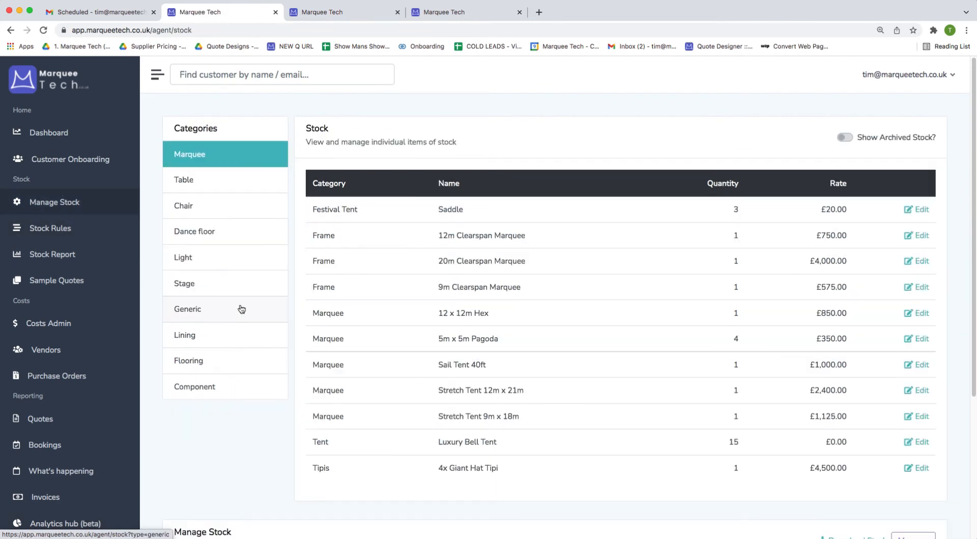
scroll(252, 306, "down", 3)
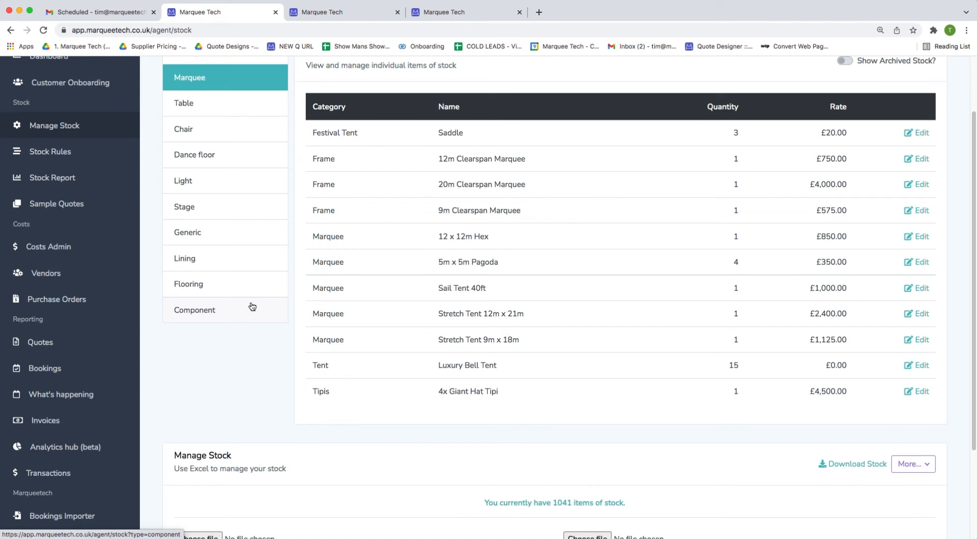
scroll(164, 307, "up", 2)
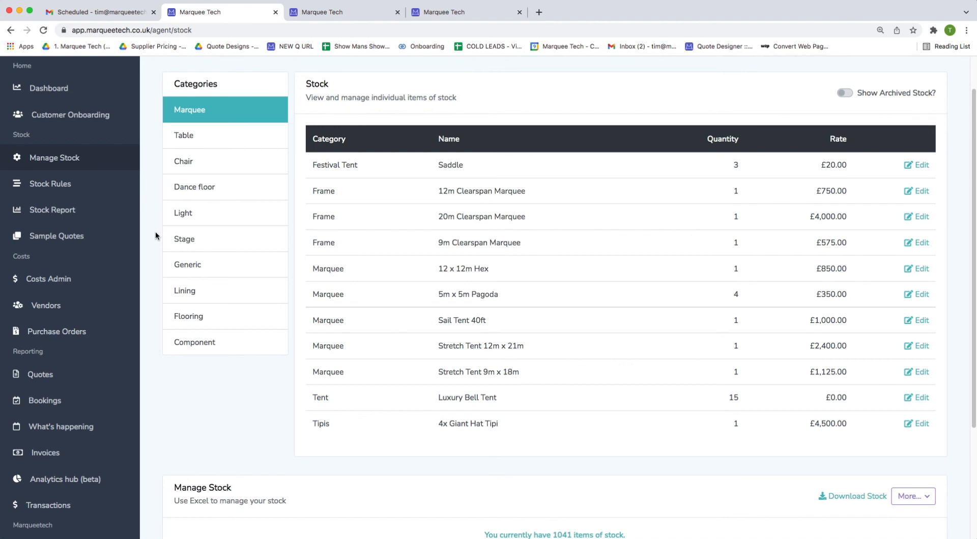
scroll(297, 262, "up", 2)
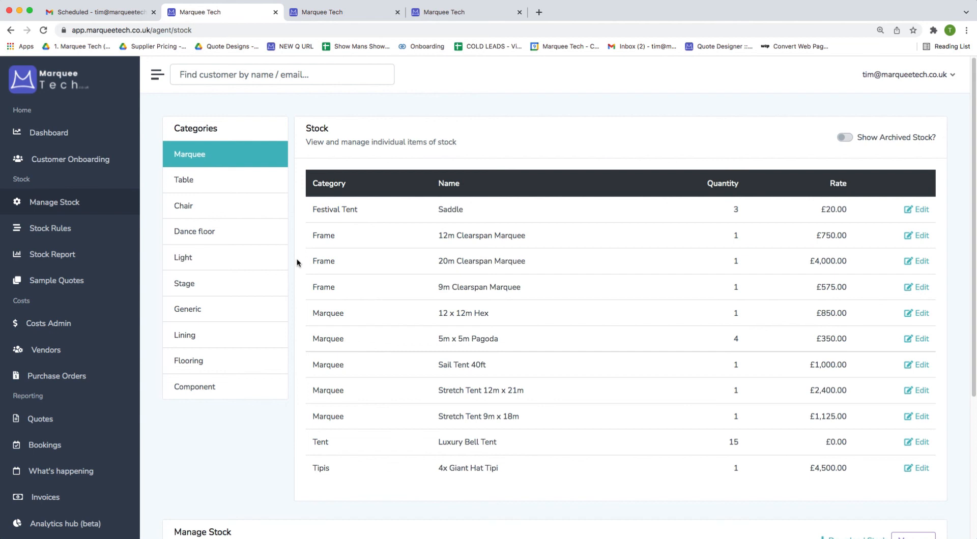
In the Chair category, check Chiavari Chairs' quantity 250, rate 4.00 and load priority 1, then save.
left_click(206, 205)
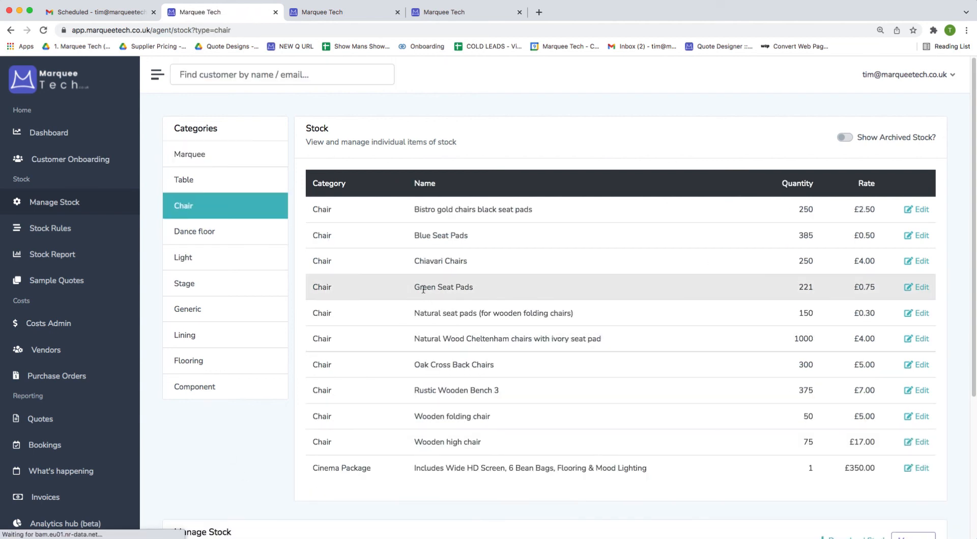
left_click(921, 262)
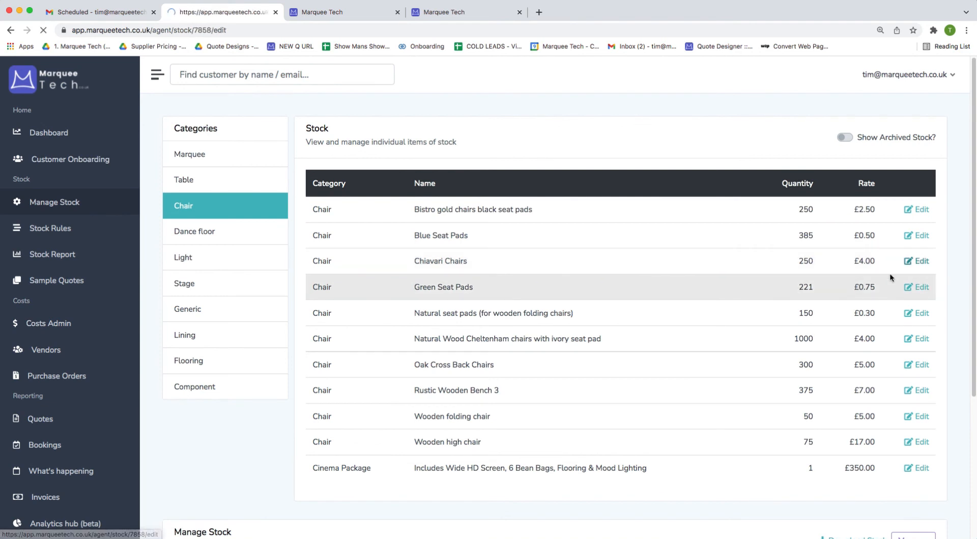
left_click(328, 230)
double_click(328, 230)
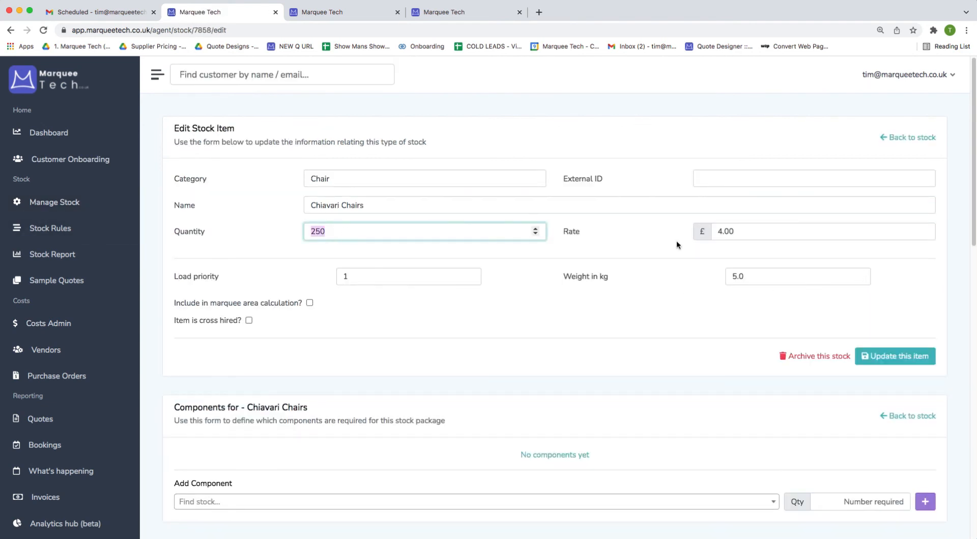
double_click(751, 231)
left_click(602, 277)
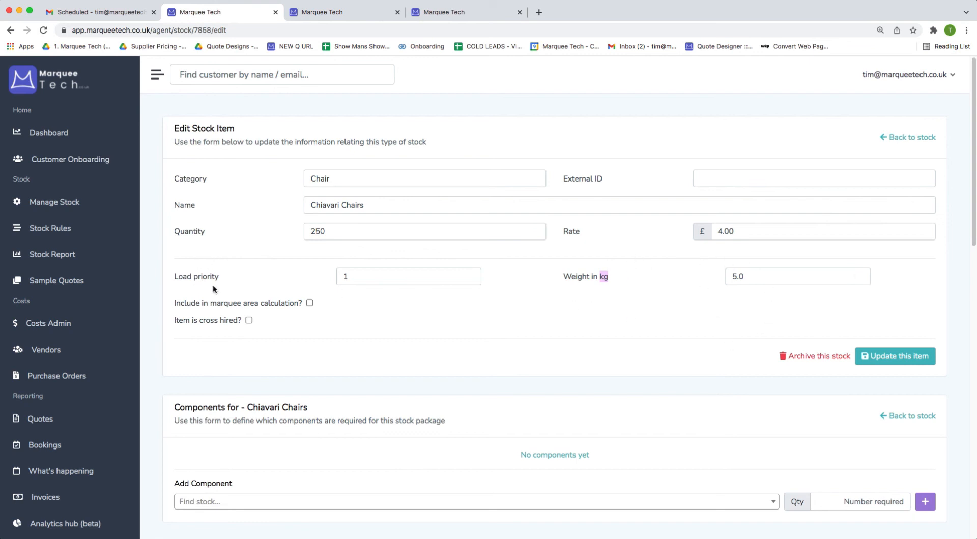
left_click(358, 277)
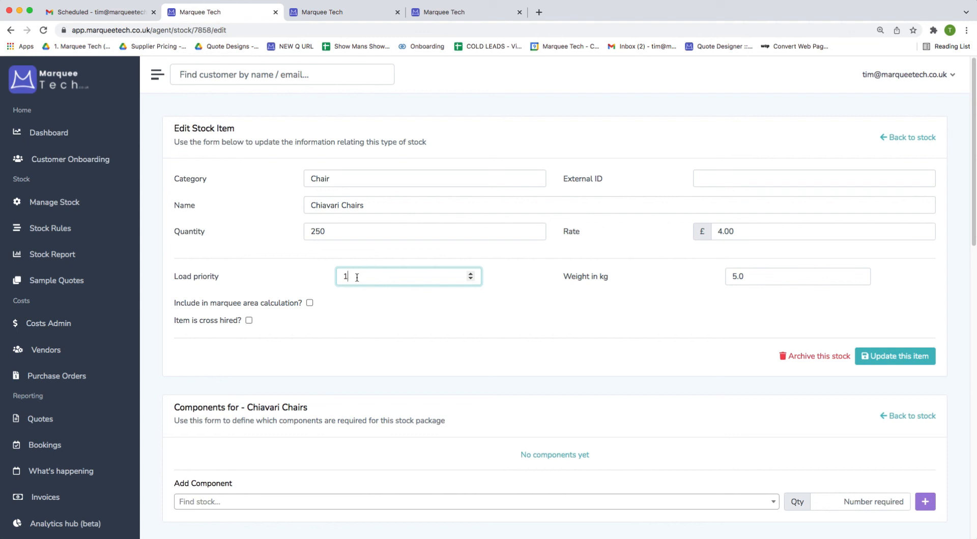
key("Return")
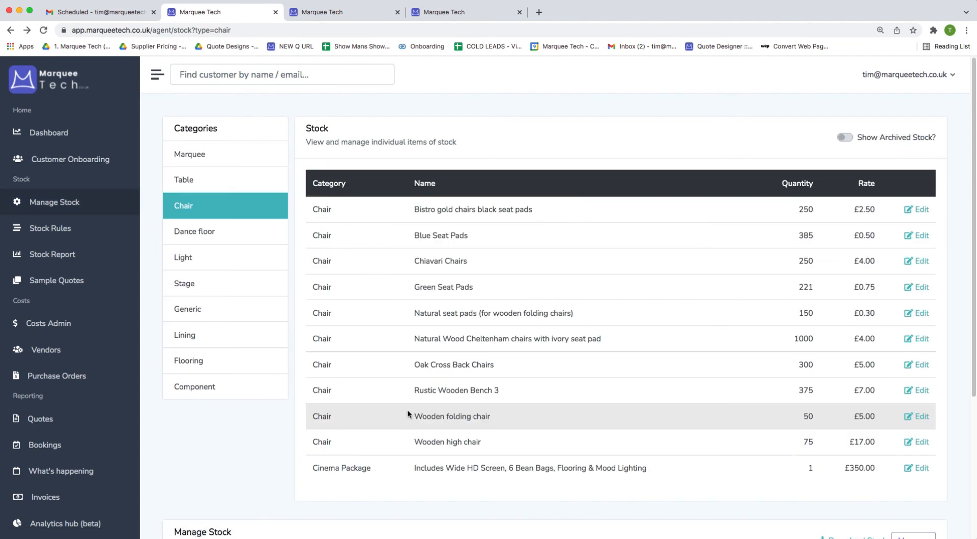
Show the Marquee category and review the 9m Clearspan Marquee's component list.
left_click(226, 162)
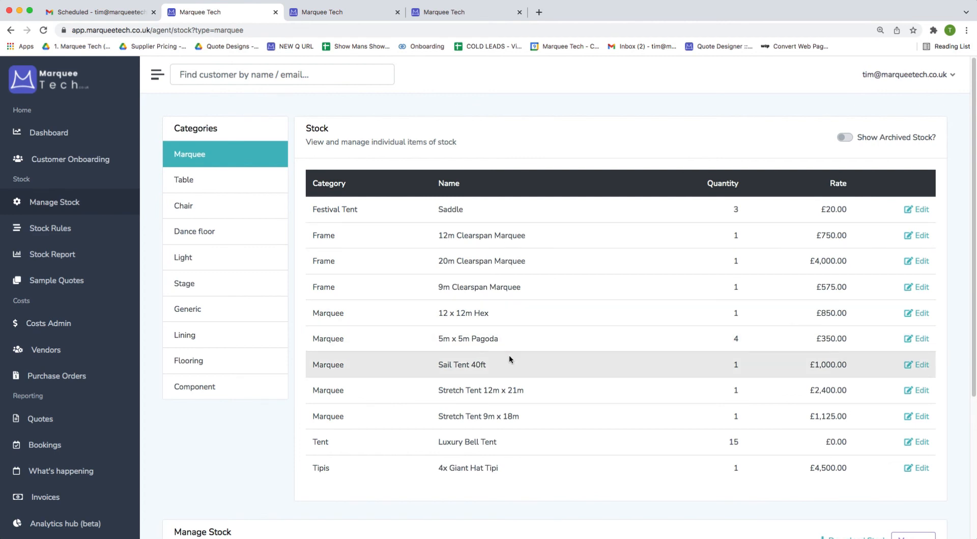
left_click(914, 287)
scroll(391, 340, "down", 5)
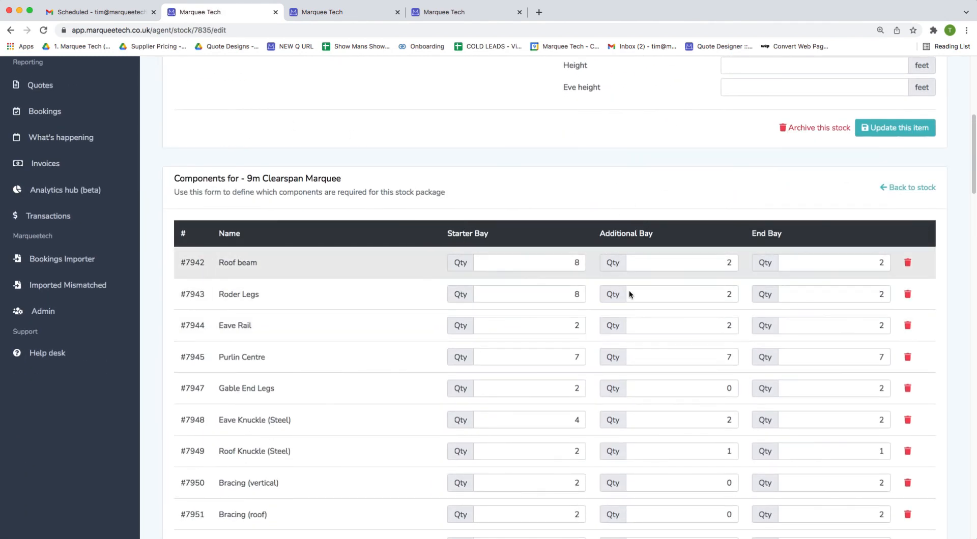
scroll(413, 320, "down", 2)
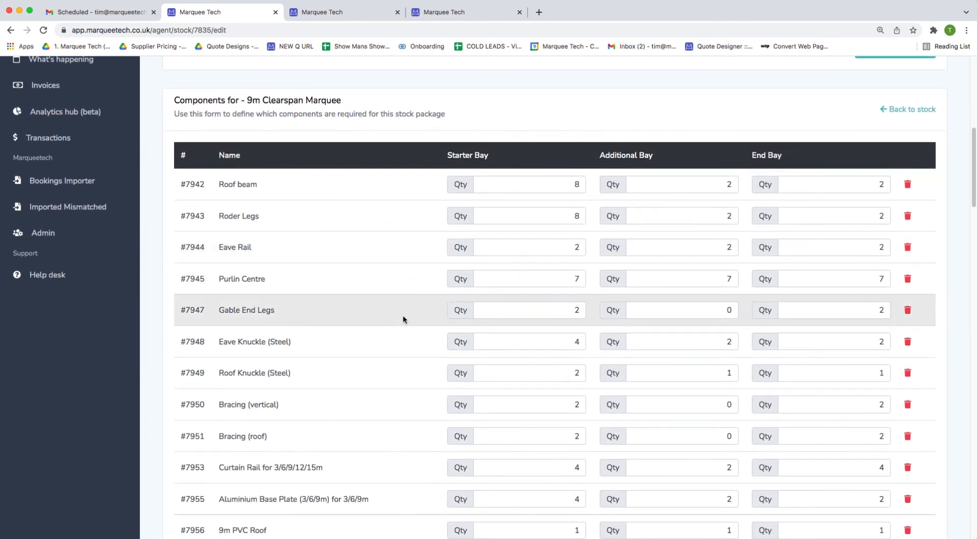
key("super+Left")
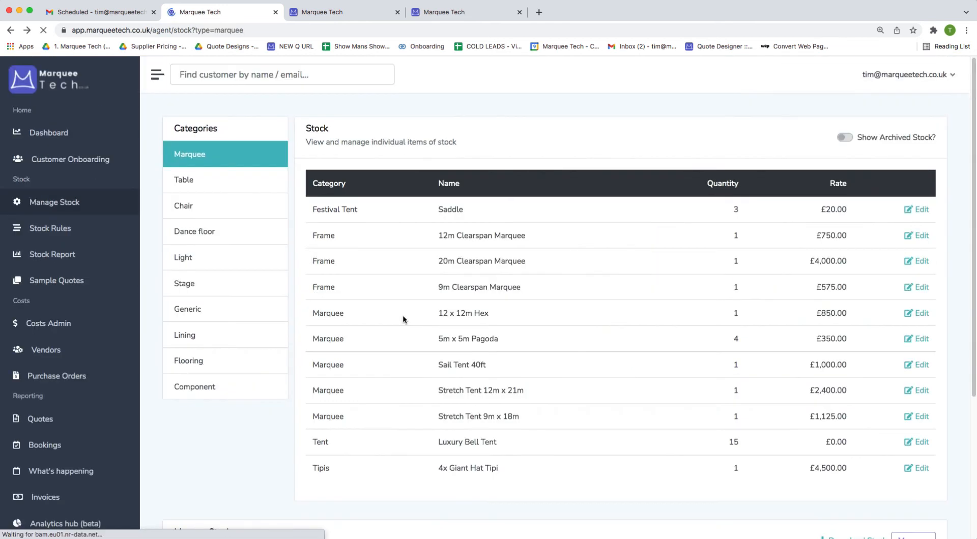
Review the 4x Giant Hat Tipi's components and return to the Marquee stock list.
scroll(404, 316, "down", 2)
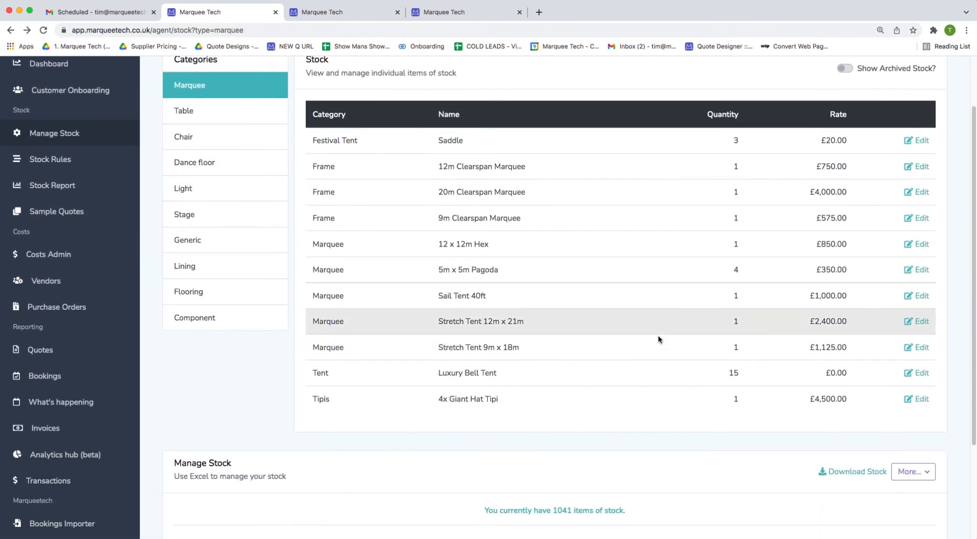
left_click(920, 399)
scroll(670, 346, "down", 8)
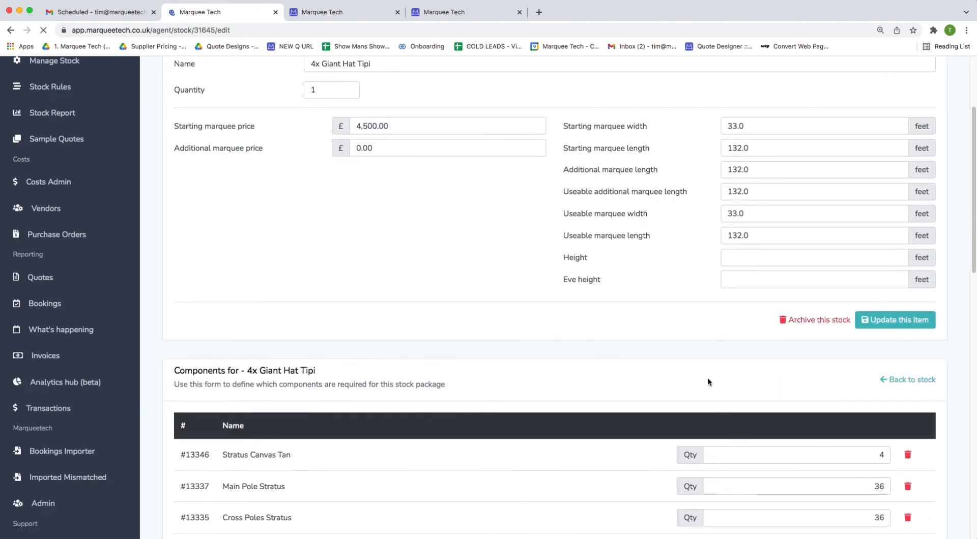
scroll(605, 253, "down", 2)
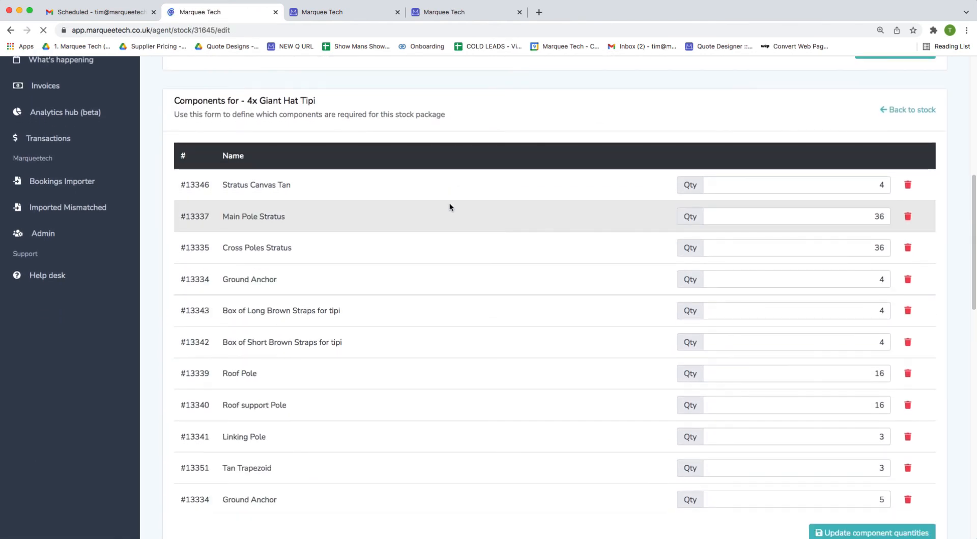
scroll(492, 206, "up", 10)
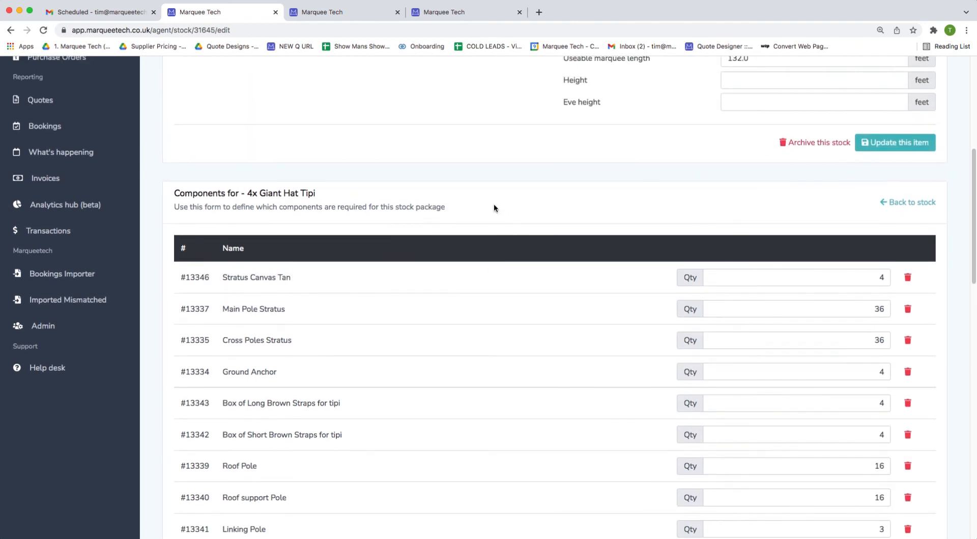
key("super+Left")
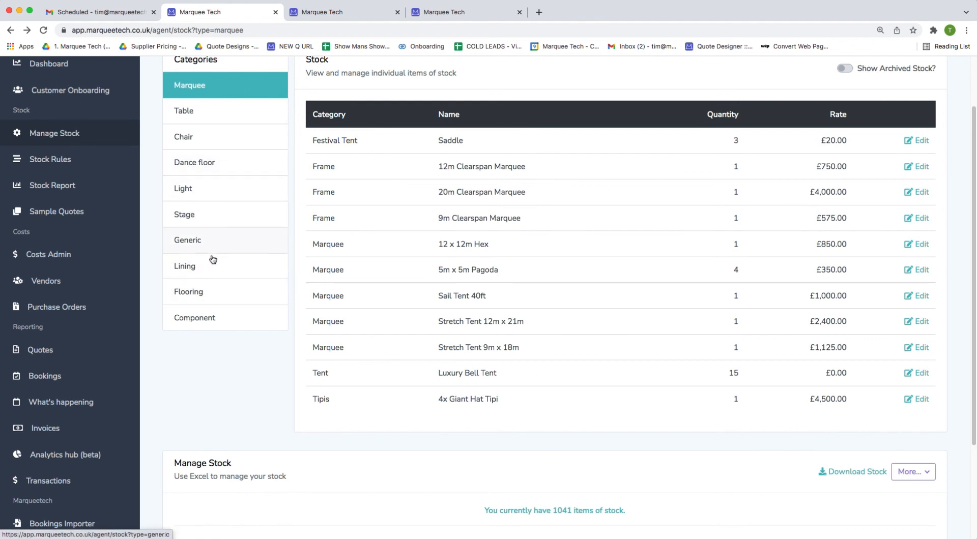
Browse the Light category items, including the premium lighting package description, then open Stock Report.
left_click(221, 188)
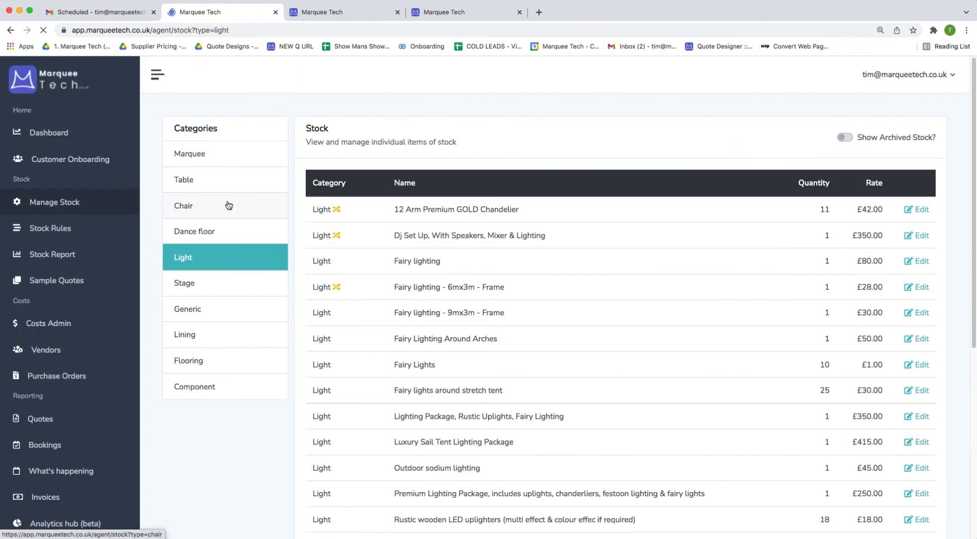
scroll(258, 193, "down", 3)
left_click_drag(396, 412, 680, 412)
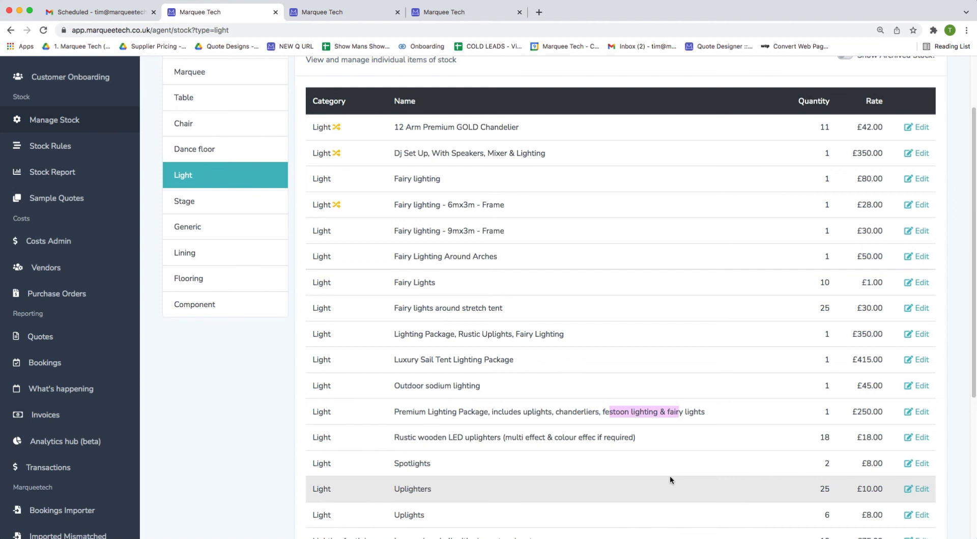
scroll(504, 270, "up", 3)
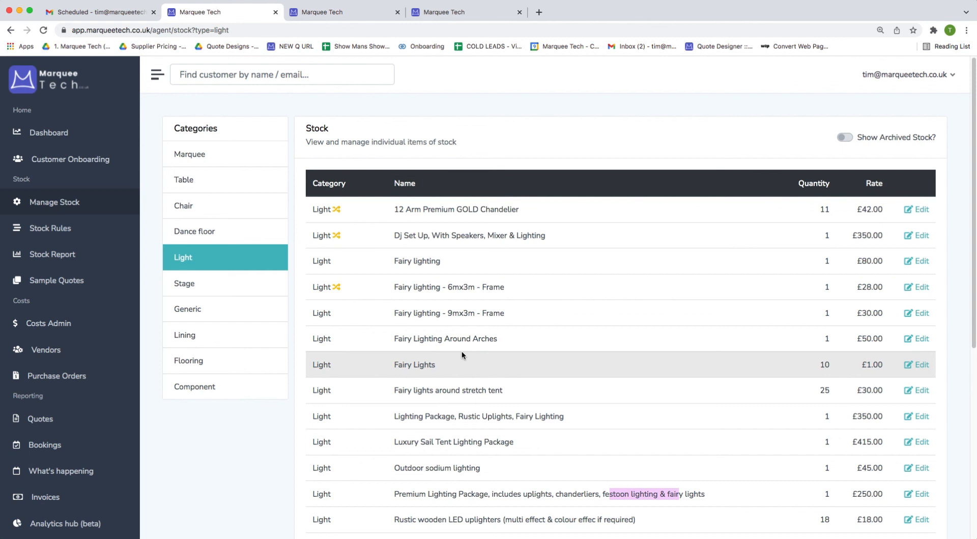
left_click(96, 256)
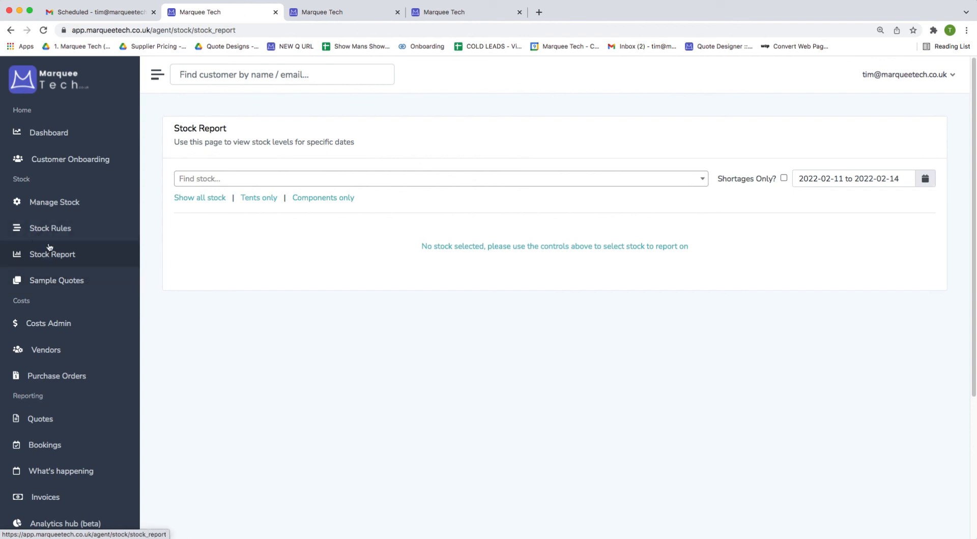
Set the stock report date range to 2 July through 16 July 2022.
left_click(848, 179)
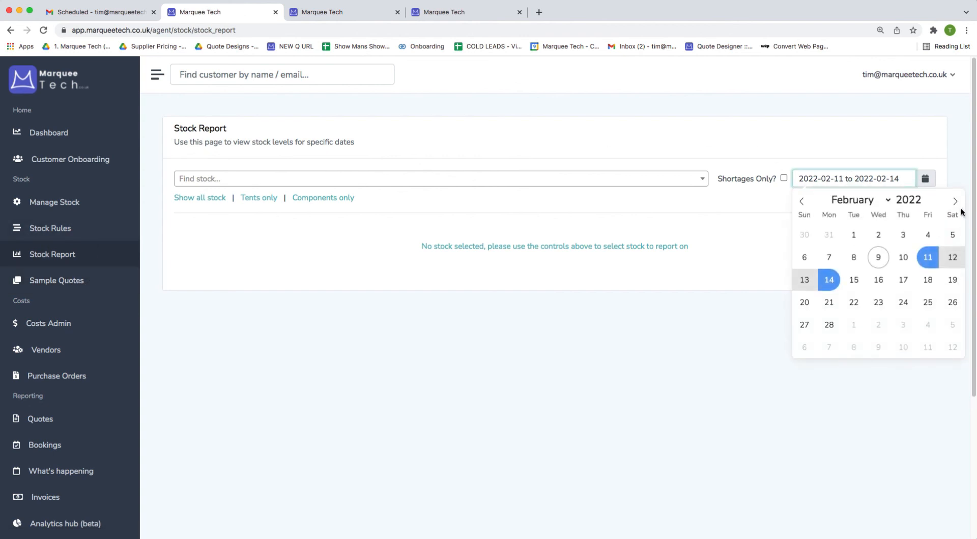
left_click(955, 201)
left_click(955, 201)
left_click(956, 201)
left_click(955, 201)
left_click(955, 201)
left_click(952, 235)
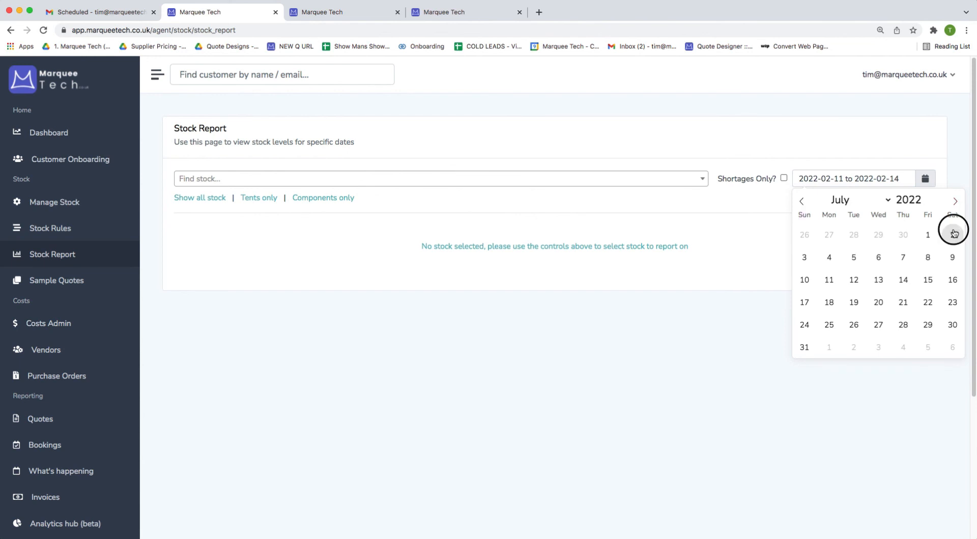
left_click(959, 283)
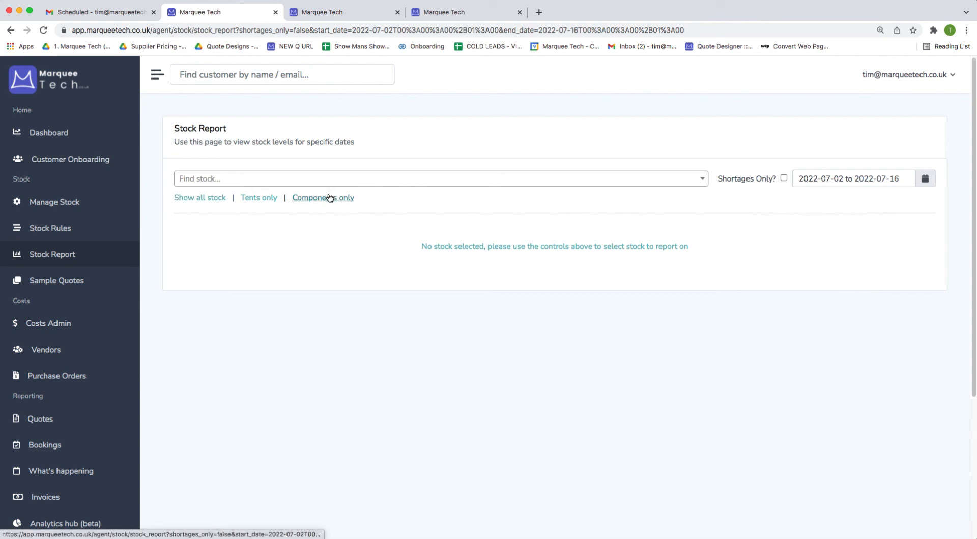
left_click(455, 184)
Filter the stock report to Frame PVC & Lining and show shortages only.
type("pvc")
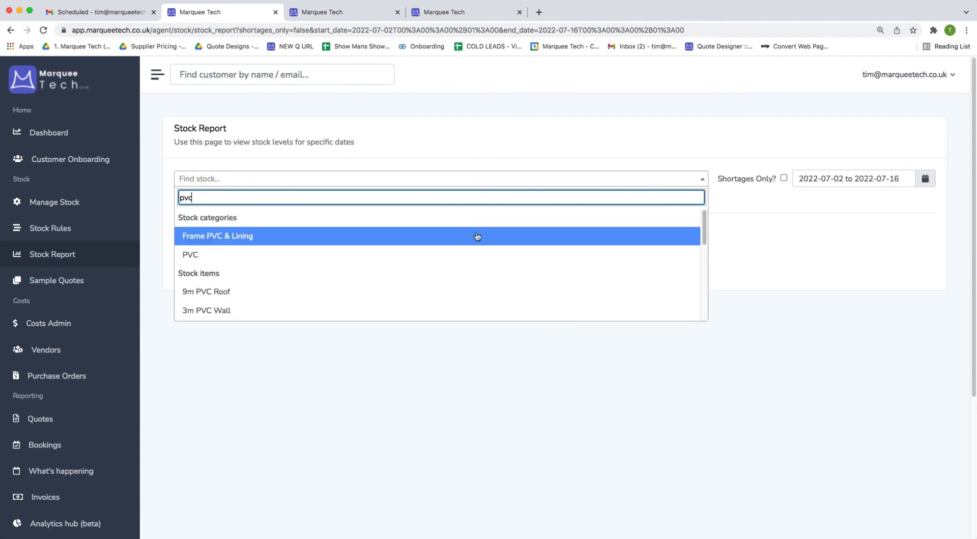
left_click(477, 236)
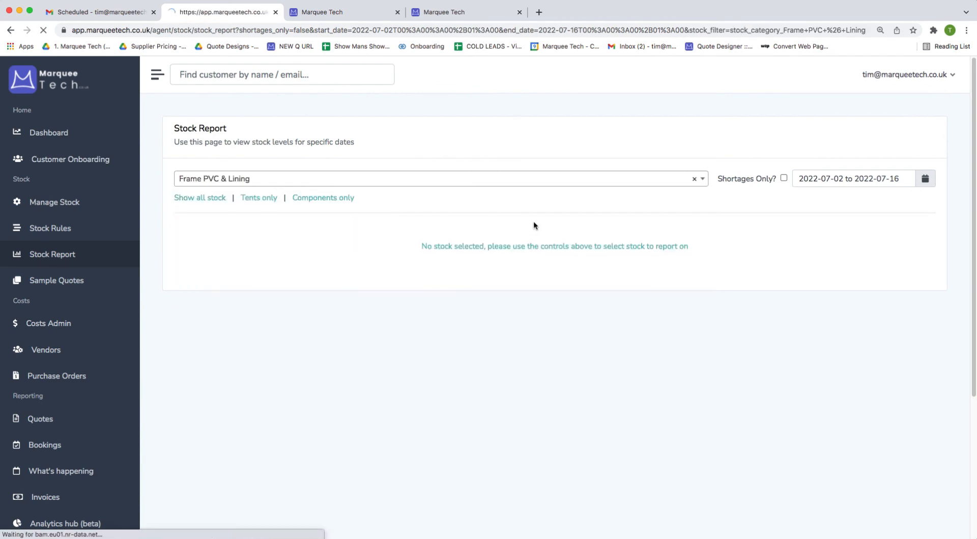
left_click(784, 179)
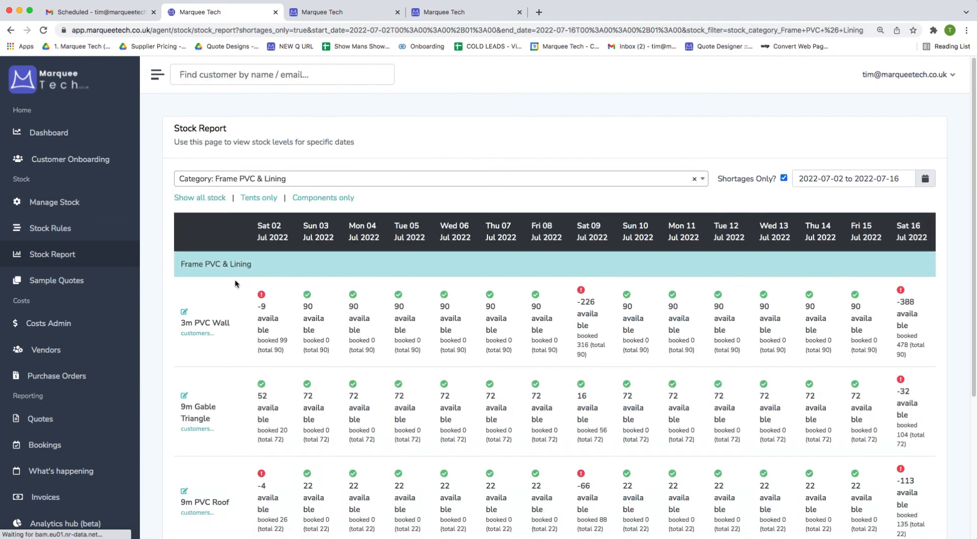
scroll(294, 383, "down", 5)
scroll(295, 383, "up", 4)
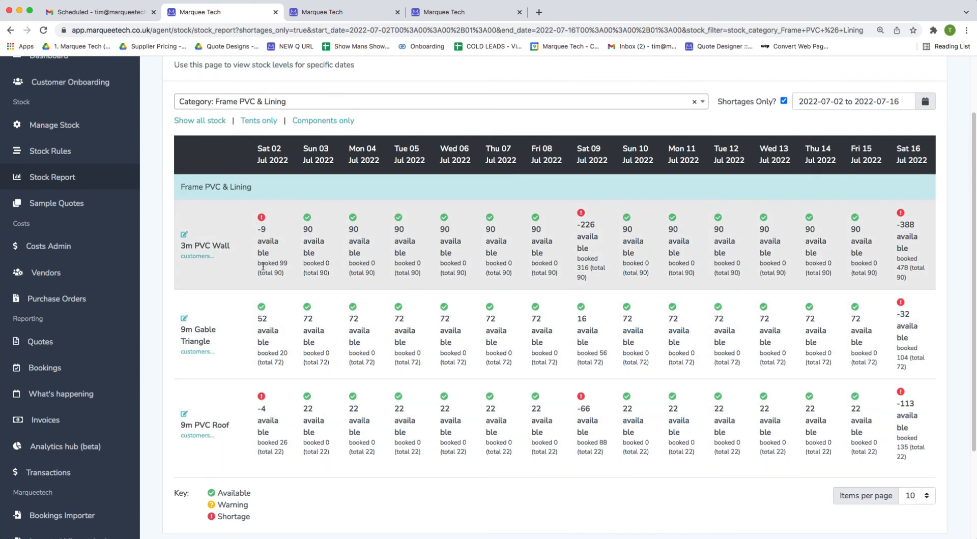
List the customers who booked the 3m PVC Wall, then bring up the public quote page.
left_click(197, 256)
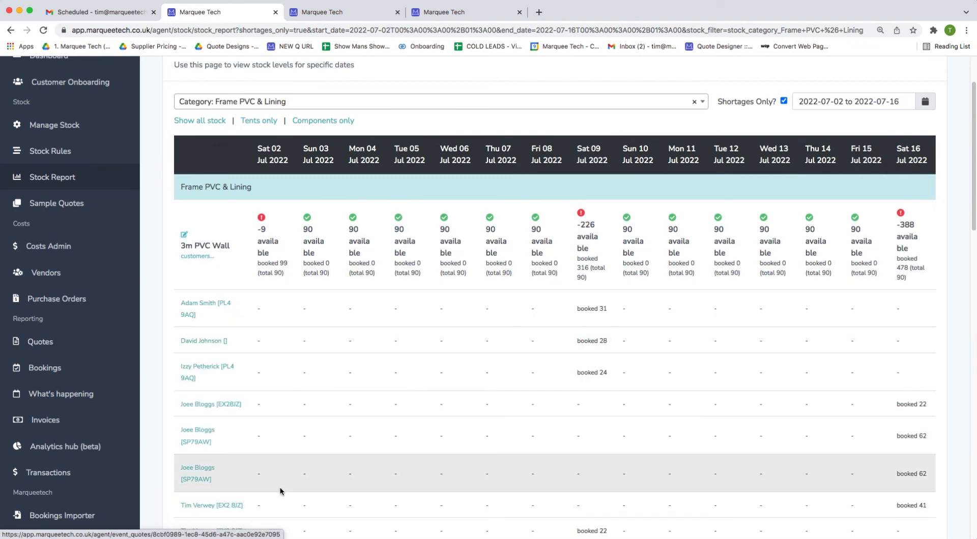
scroll(283, 486, "down", 3)
scroll(292, 481, "up", 5)
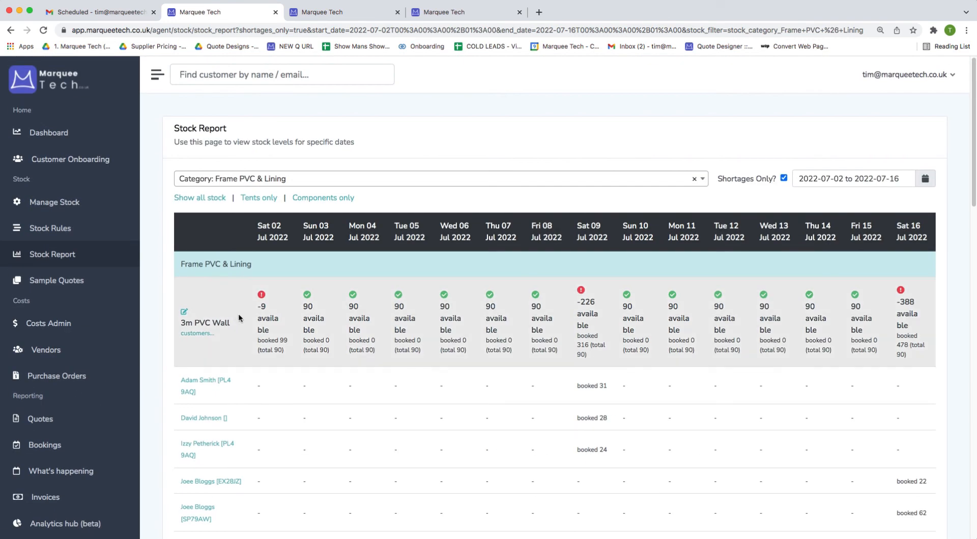
left_click(327, 11)
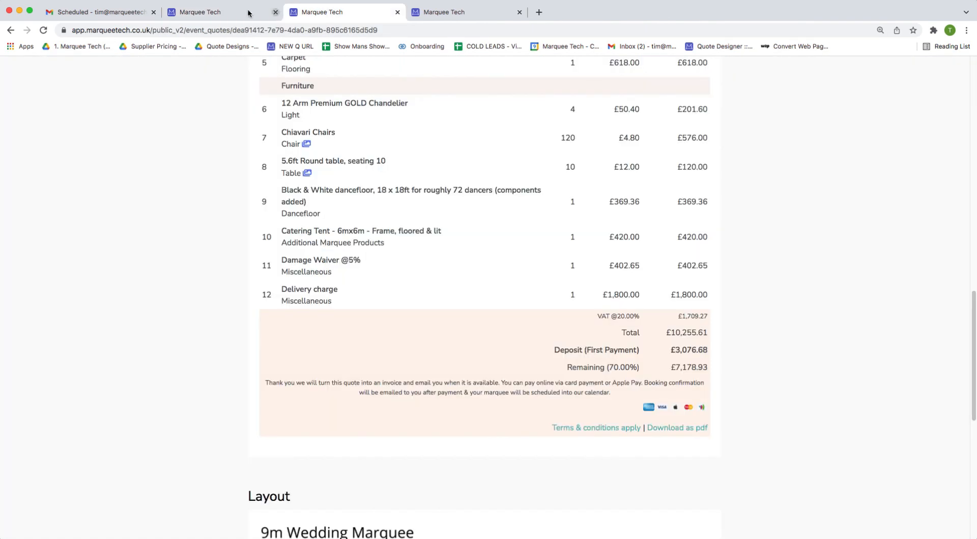
Go to Customer Onboarding and open the first Latest Quotes customer in a new tab.
left_click(244, 11)
left_click(67, 161)
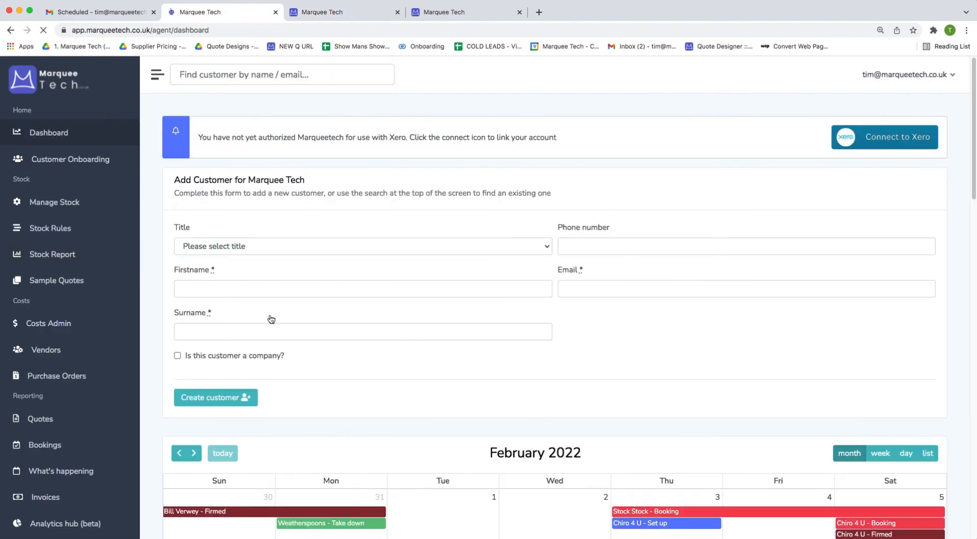
scroll(513, 464, "down", 4)
scroll(512, 464, "down", 1)
scroll(501, 337, "up", 4)
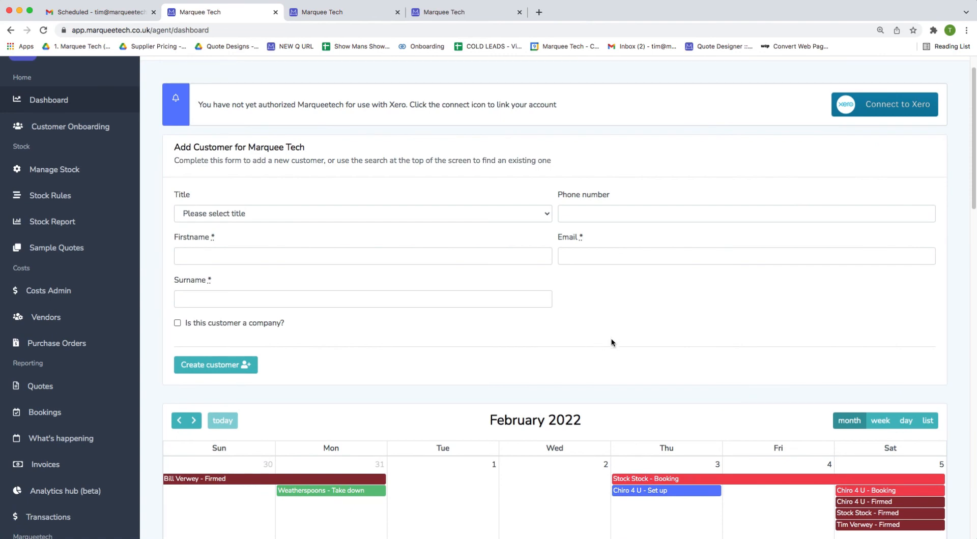
scroll(613, 338, "down", 15)
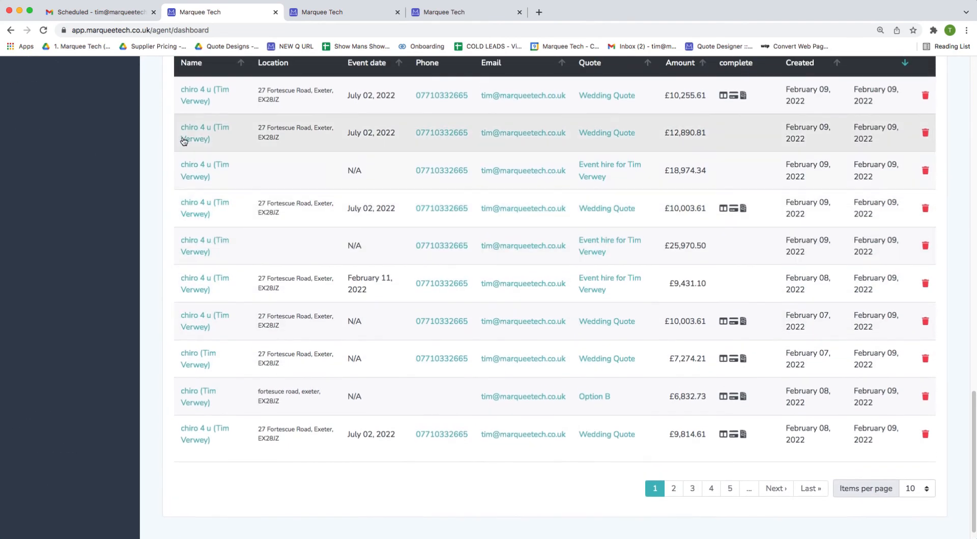
right_click(188, 96)
left_click(213, 105)
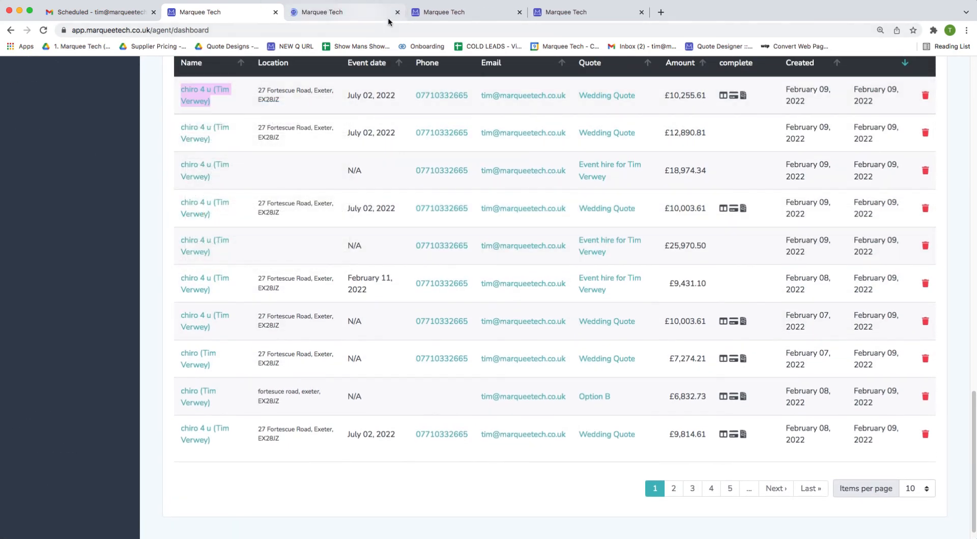
left_click(356, 13)
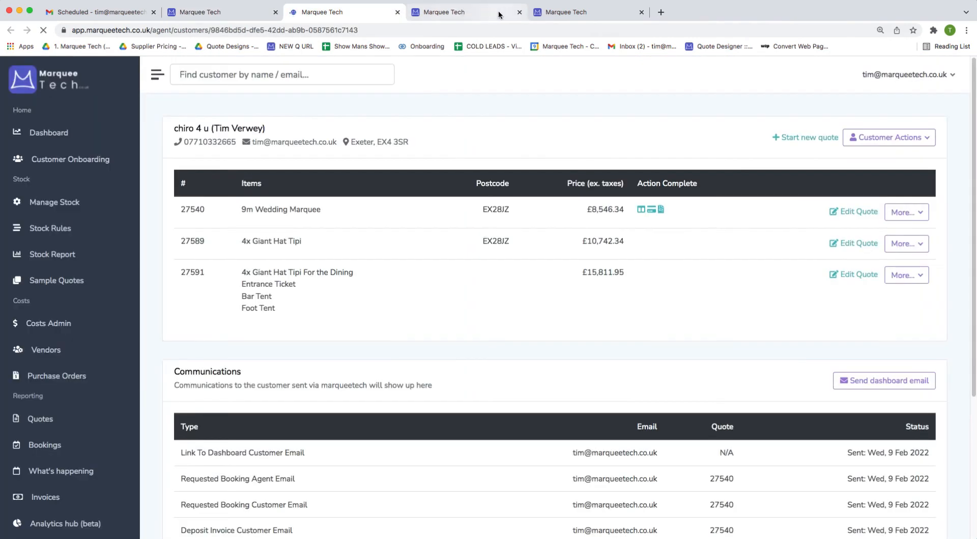
Open the giant tipi and 9m Wedding Marquee quotes in new tabs for editing.
right_click(860, 275)
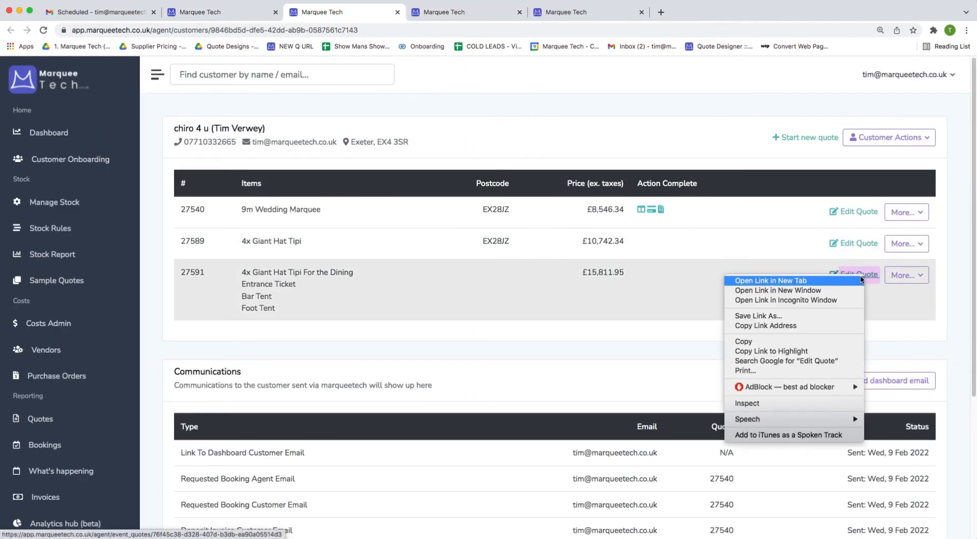
left_click(860, 279)
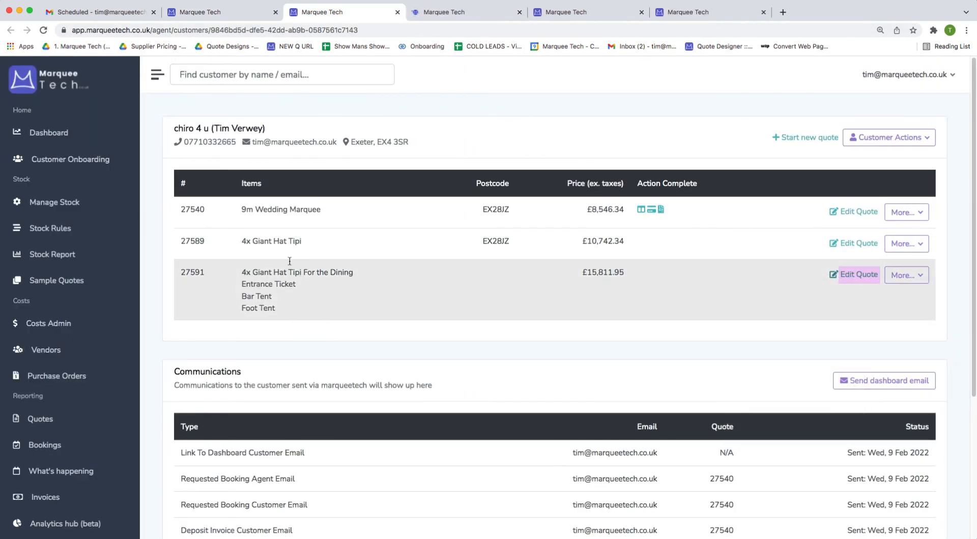
right_click(843, 213)
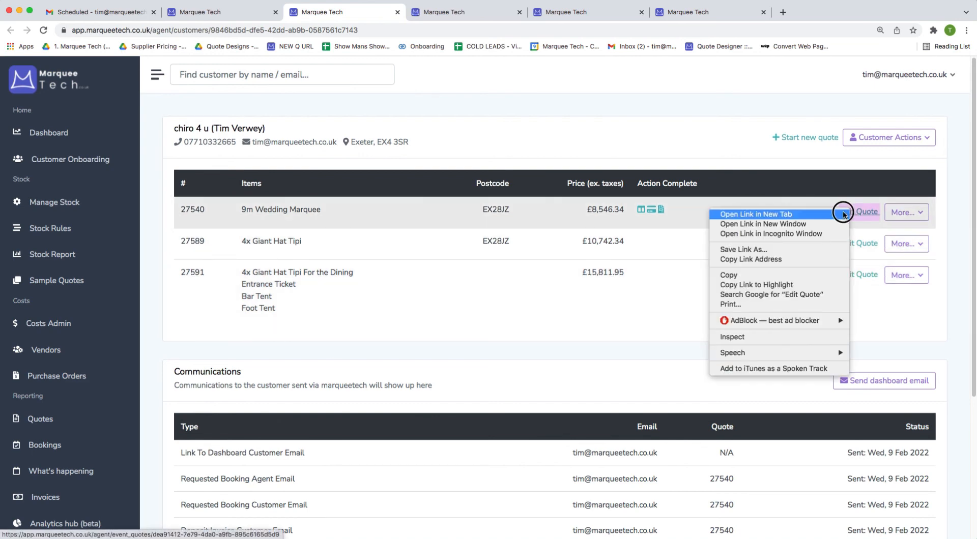
left_click(843, 214)
left_click(583, 23)
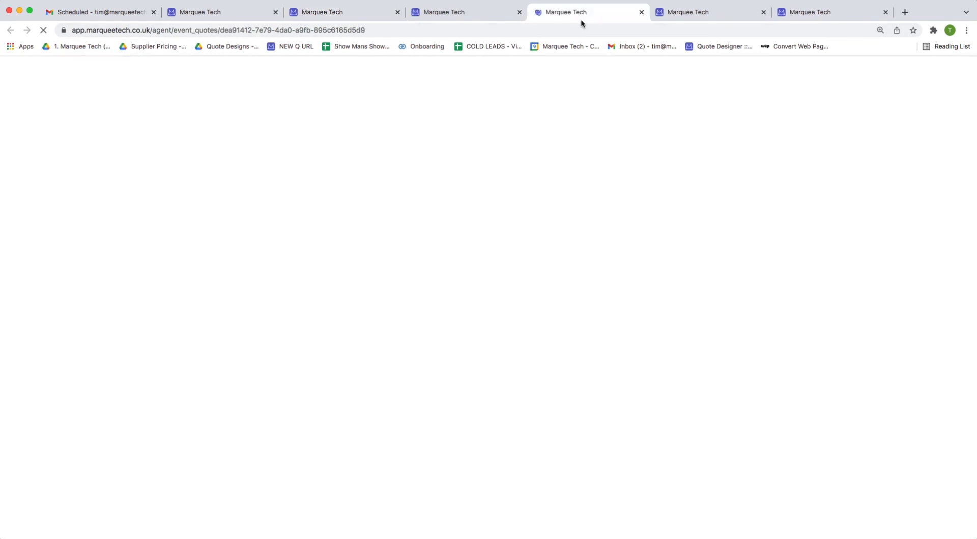
Open the 9m Wedding Marquee quote's load list from its More... menu.
scroll(395, 496, "down", 5)
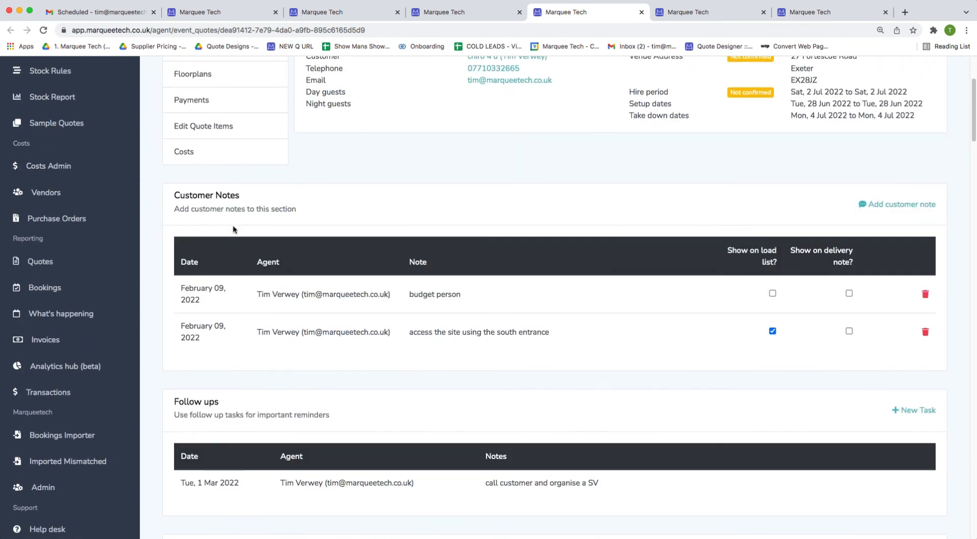
scroll(523, 337, "down", 6)
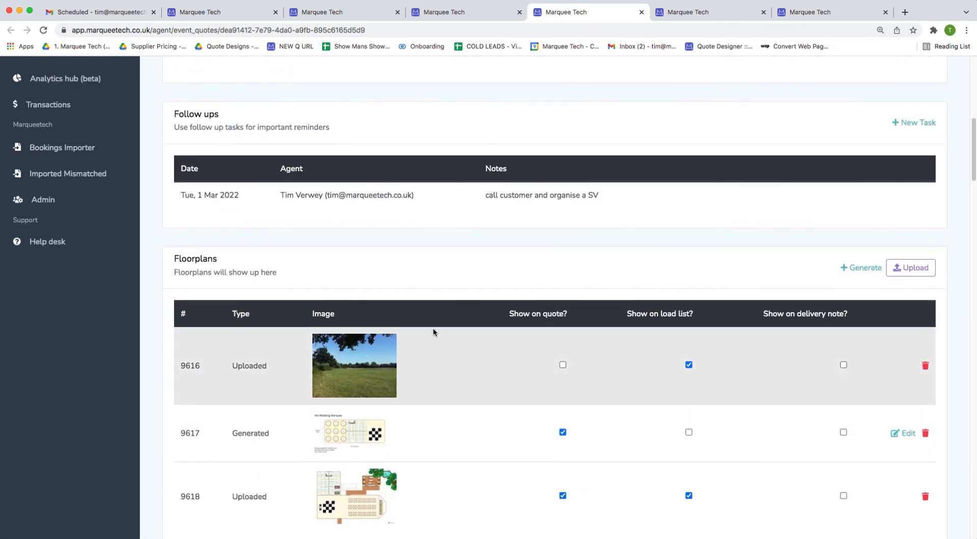
scroll(455, 375, "down", 12)
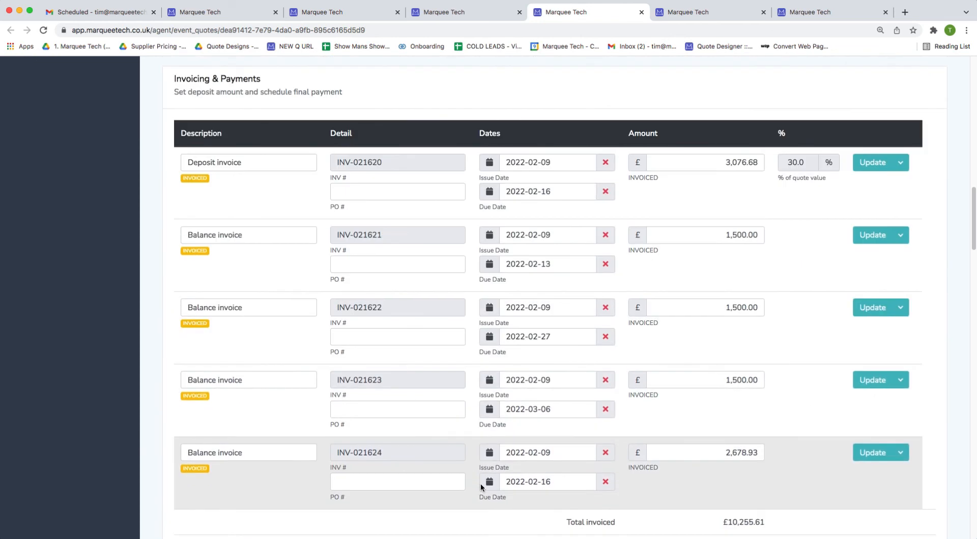
scroll(481, 483, "up", 12)
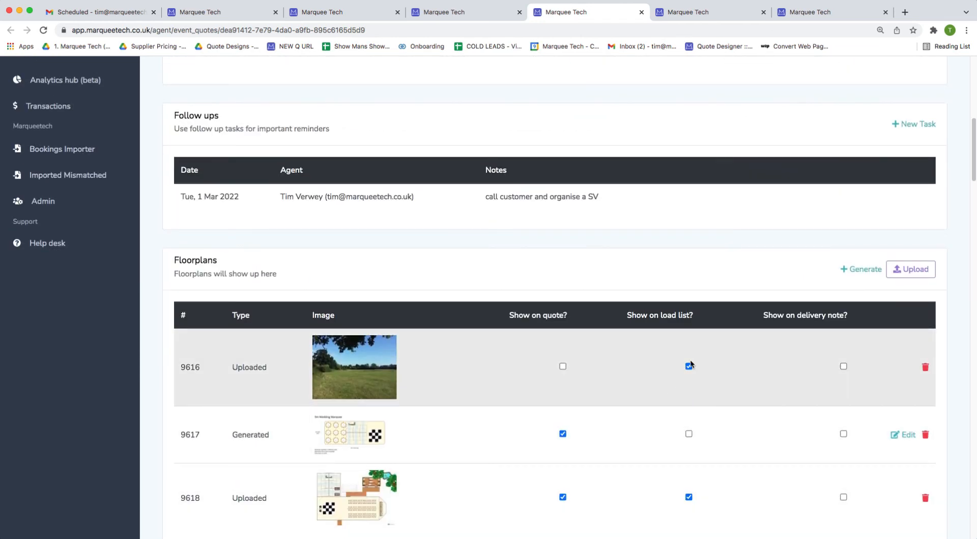
scroll(745, 380, "down", 14)
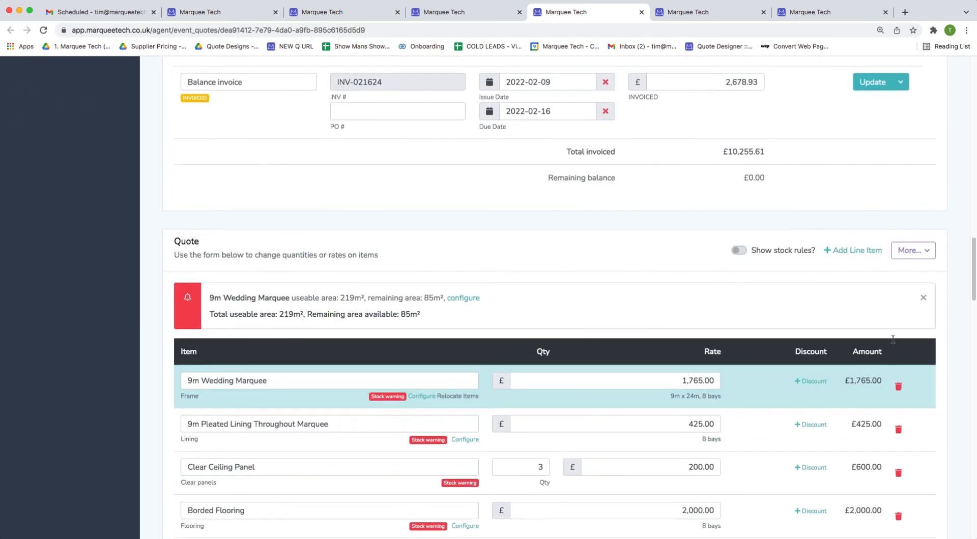
left_click(913, 250)
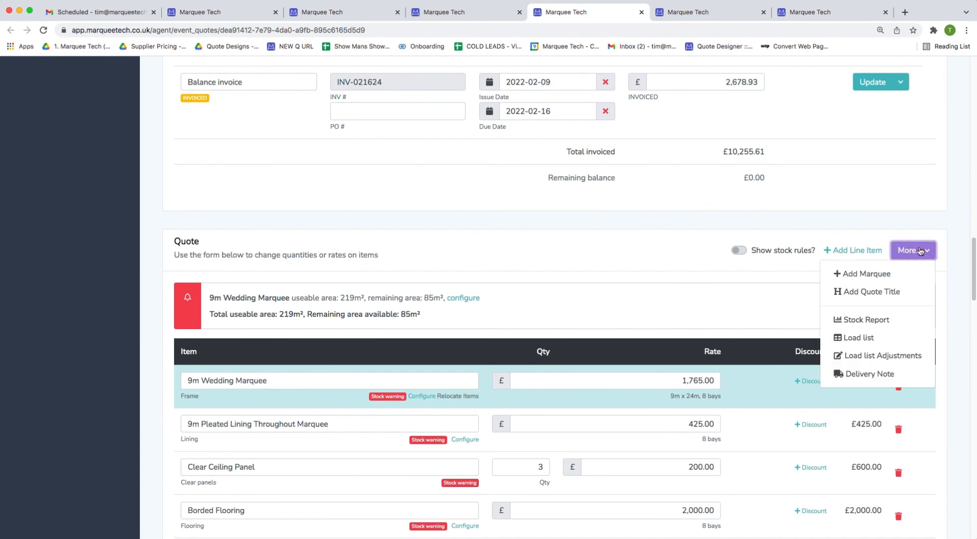
left_click(837, 337)
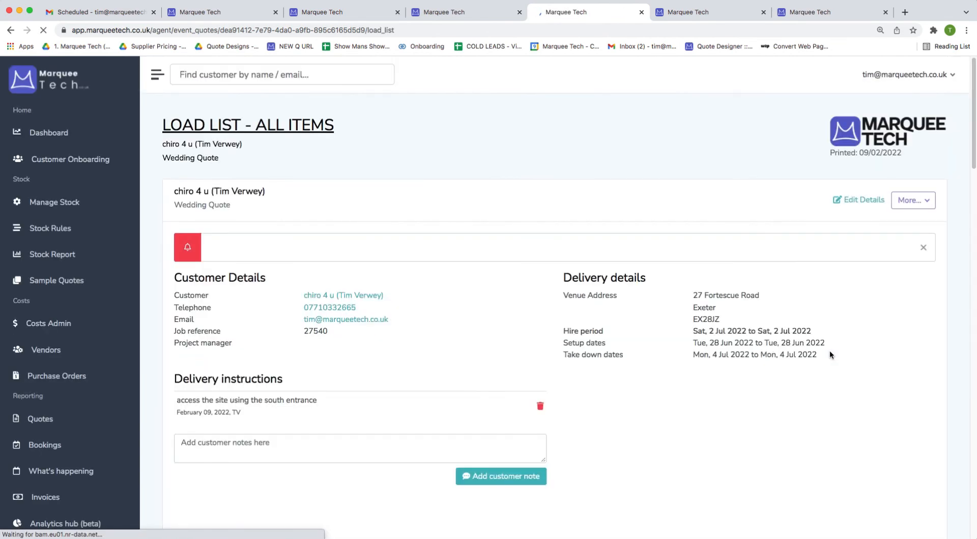
Group the load list items by Category.
scroll(830, 350, "down", 5)
left_click(763, 379)
left_click(771, 403)
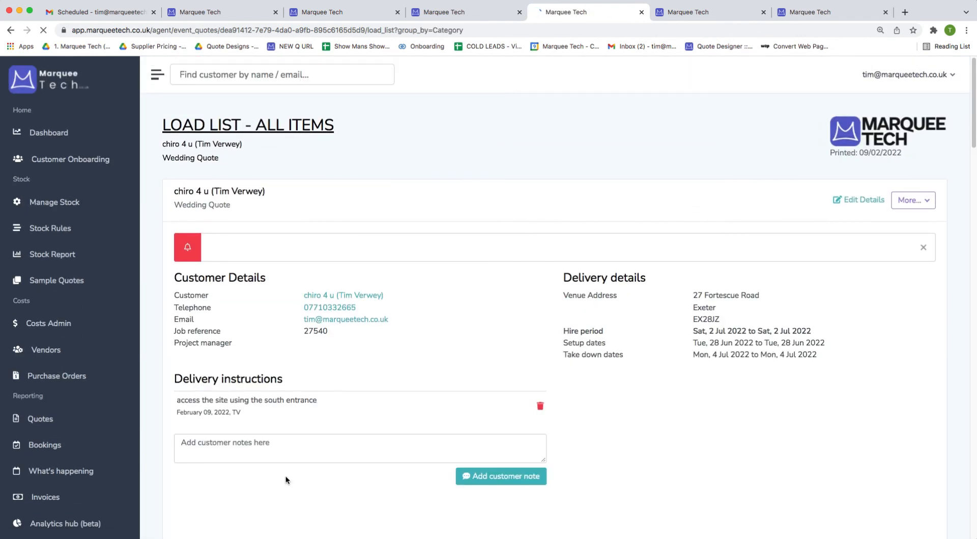
Start a customer note but discard the text, then switch the venue map to satellite.
scroll(286, 475, "down", 3)
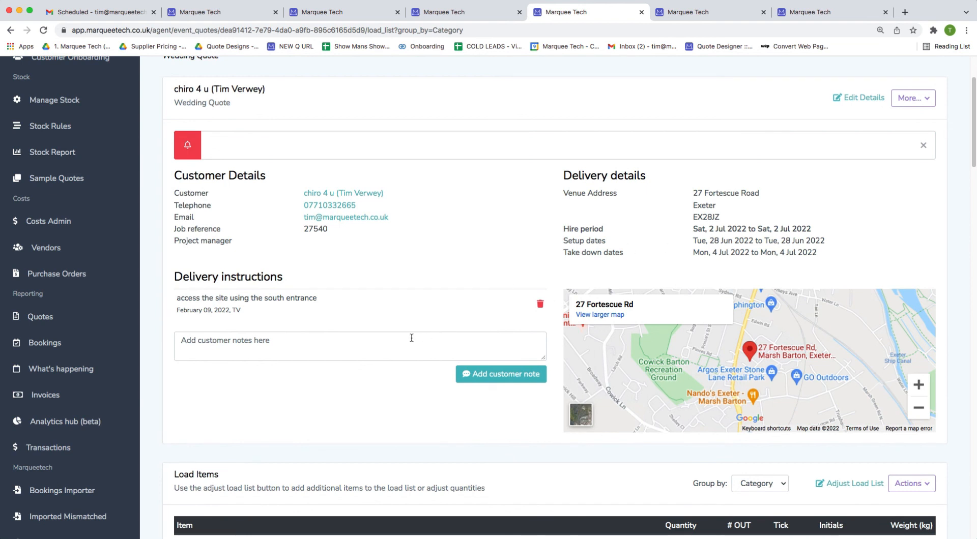
left_click(310, 353)
type("more notes")
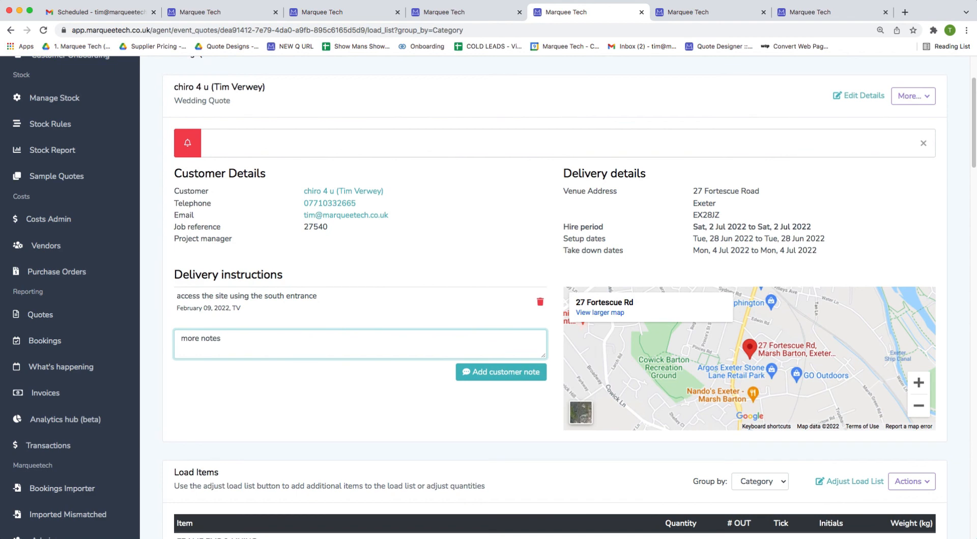
key("super+a")
key("BackSpace")
left_click(580, 411)
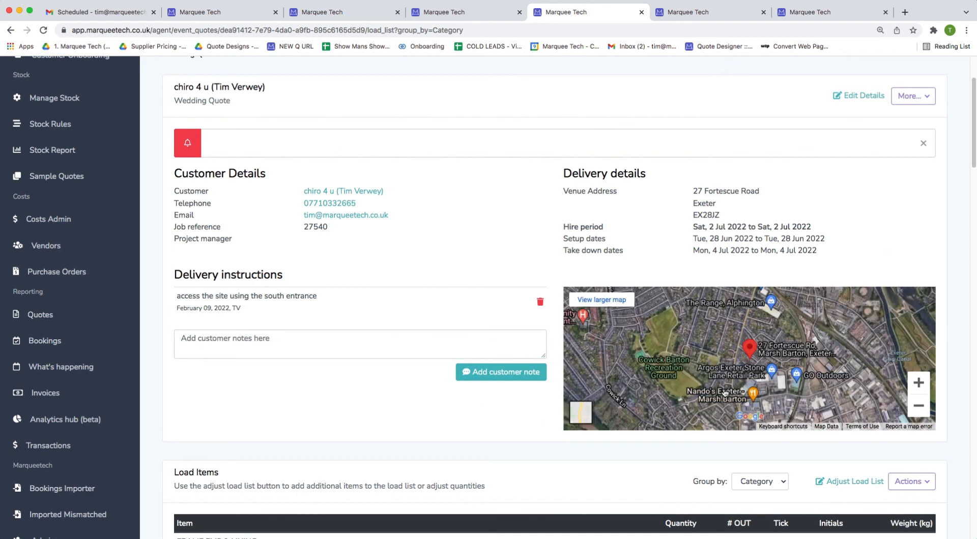
scroll(724, 392, "down", 8)
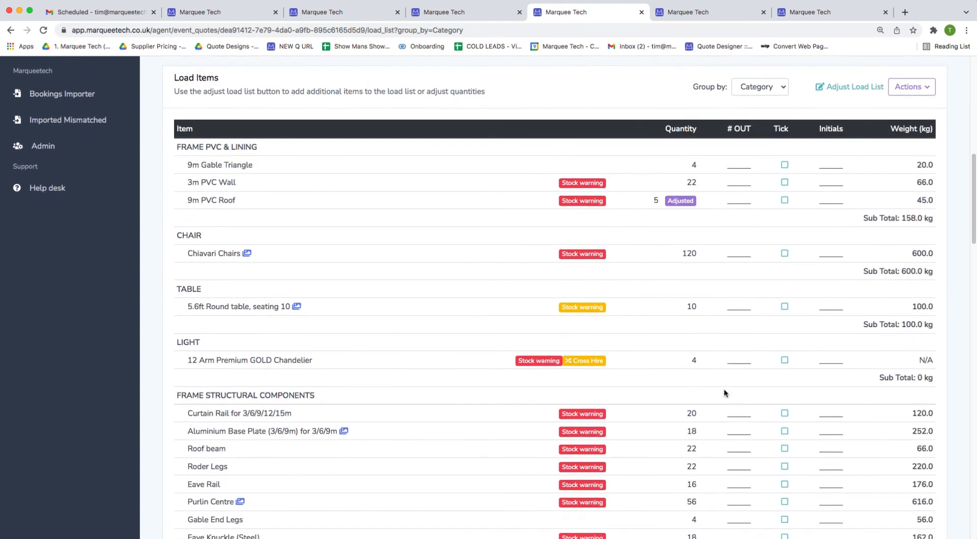
Check the 9m PVC Roof's stock levels, then return to the category-grouped load list.
scroll(723, 393, "down", 1)
scroll(721, 393, "up", 1)
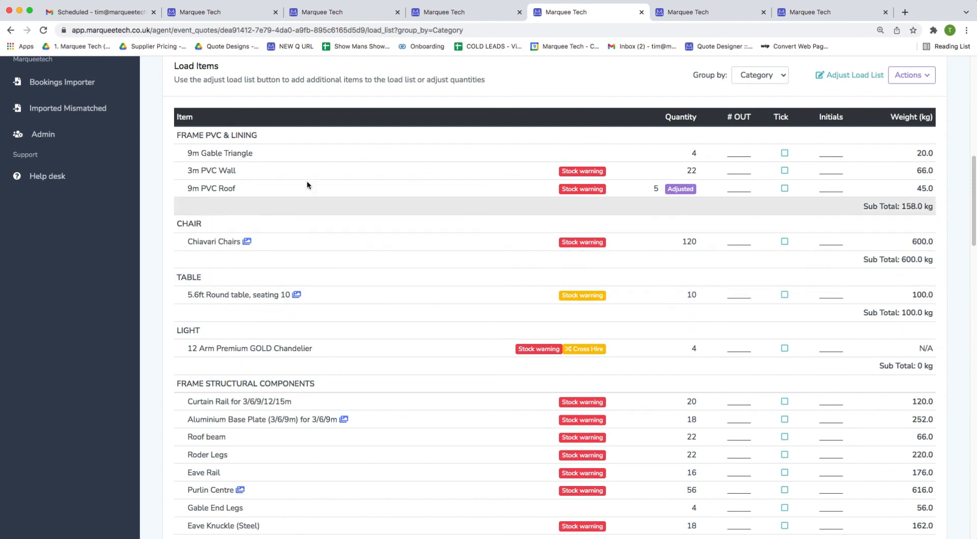
left_click(576, 192)
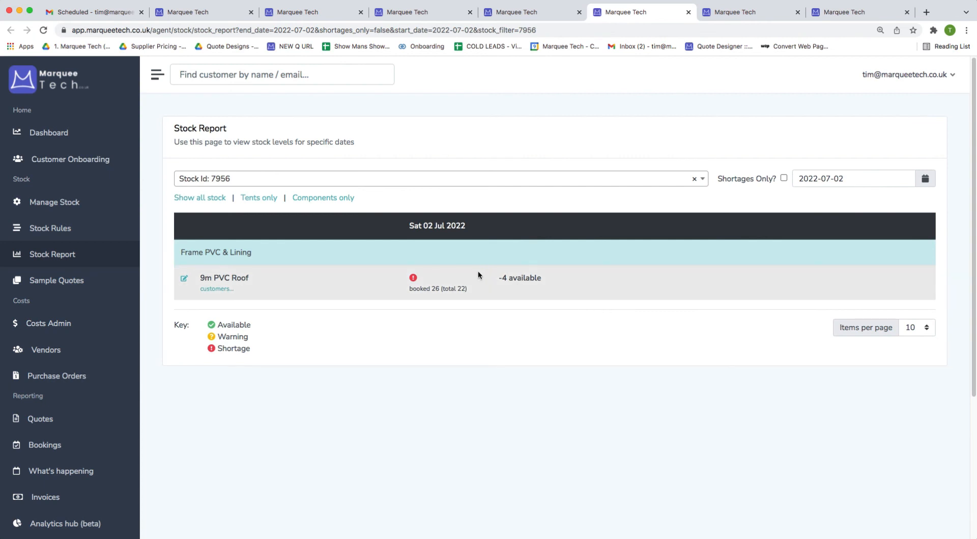
double_click(517, 279)
left_click(562, 21)
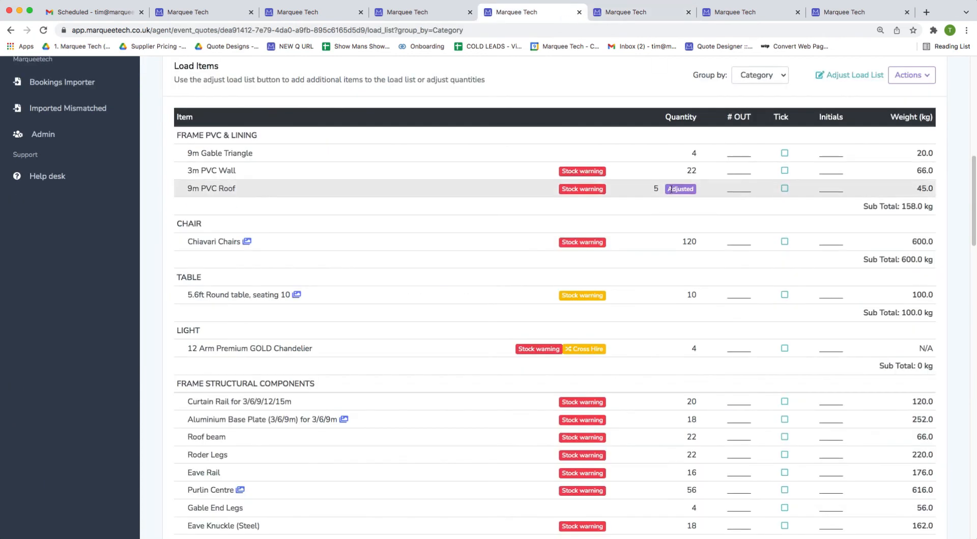
Review the grouped load items and floorplan images, then call up Adjust Load List's link options.
scroll(897, 214, "down", 1)
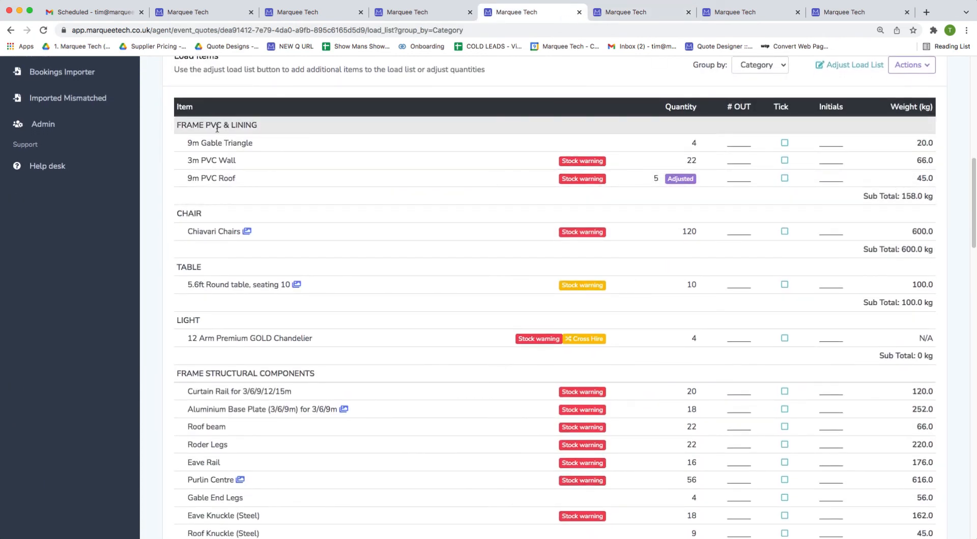
scroll(923, 380, "down", 2)
scroll(922, 380, "down", 15)
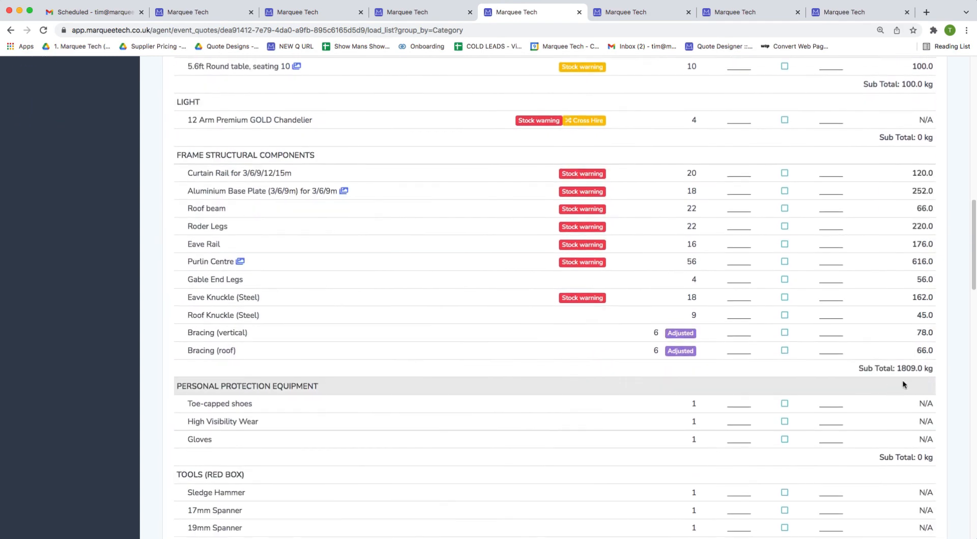
scroll(906, 496, "down", 10)
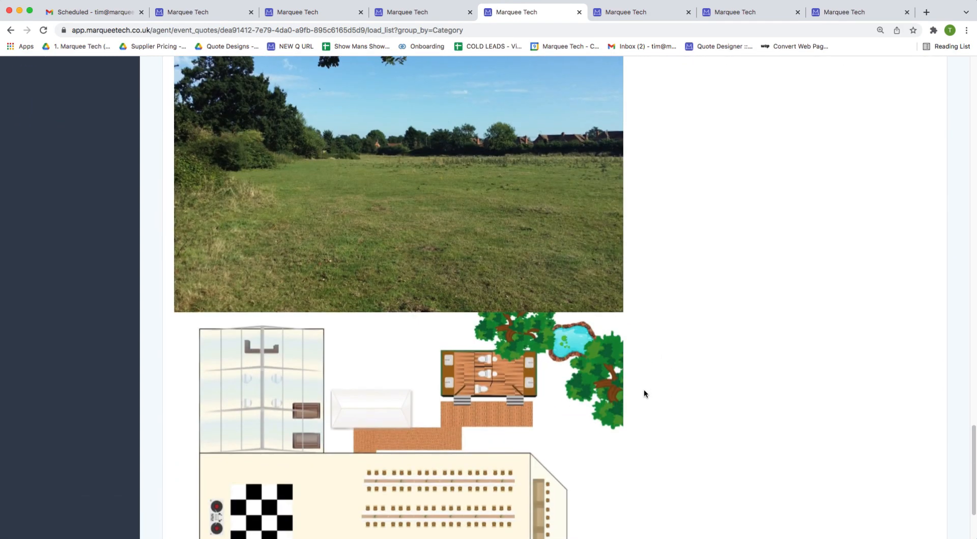
scroll(565, 402, "up", 3)
scroll(564, 404, "up", 2)
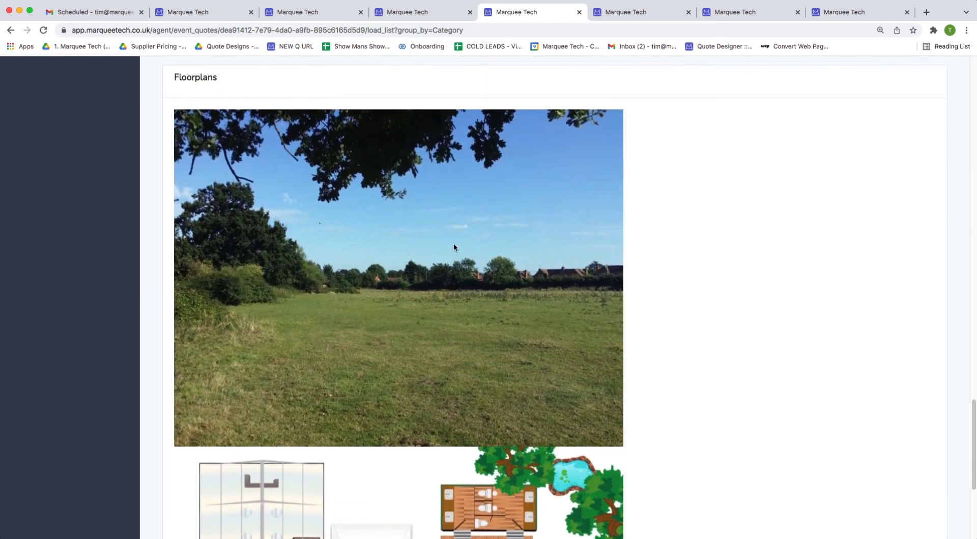
scroll(489, 219, "down", 9)
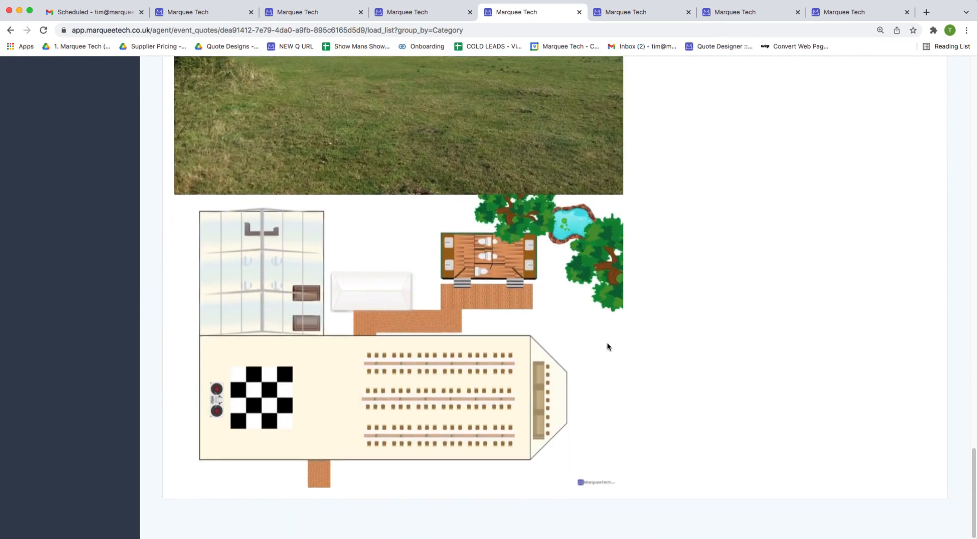
scroll(606, 343, "up", 20)
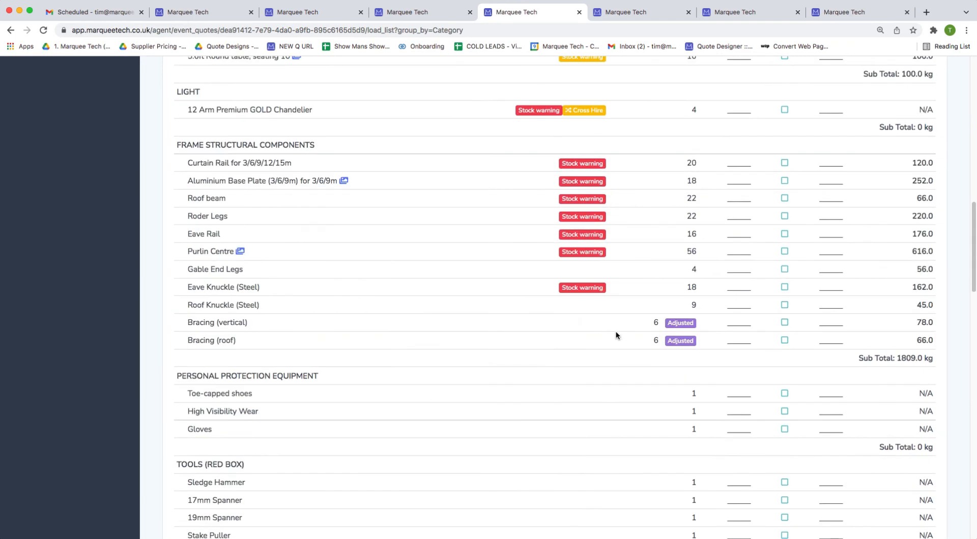
right_click(875, 171)
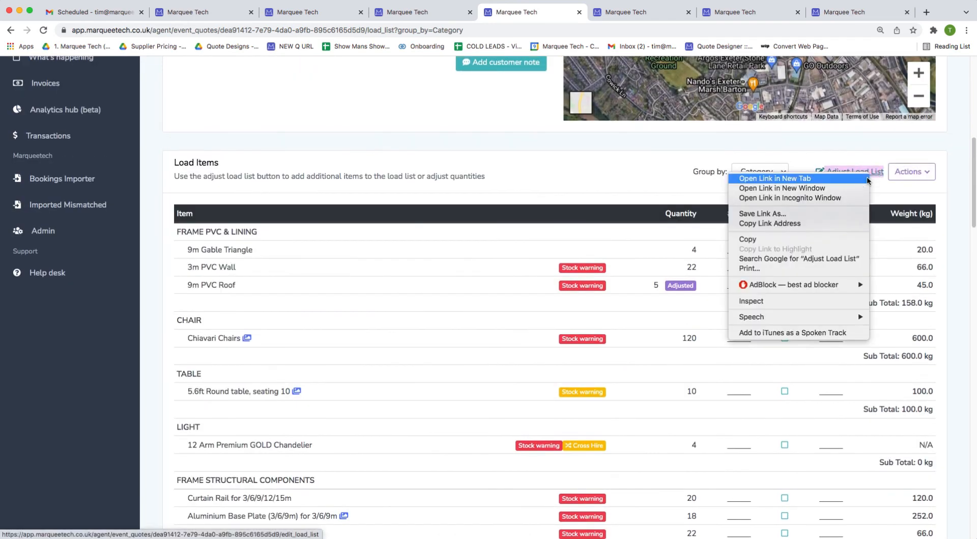
Open Adjust Load List in a new tab and change the 3m PVC Wall quantity to 15.
left_click(864, 177)
left_click(666, 11)
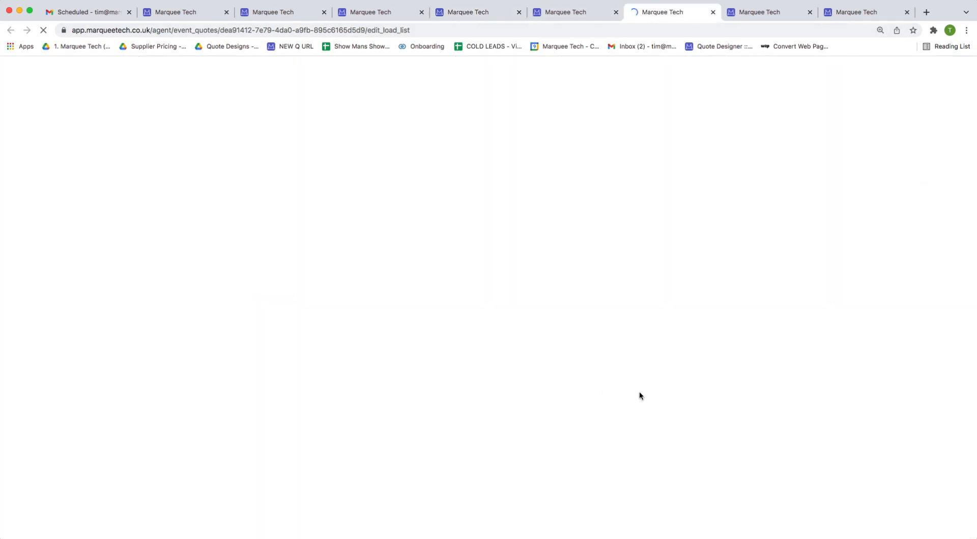
scroll(794, 374, "down", 2)
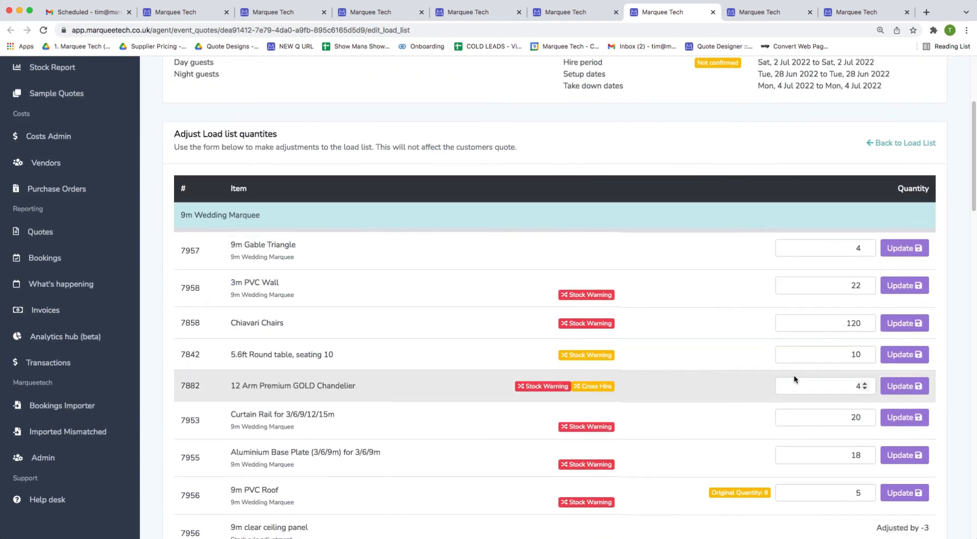
double_click(856, 285)
type("15")
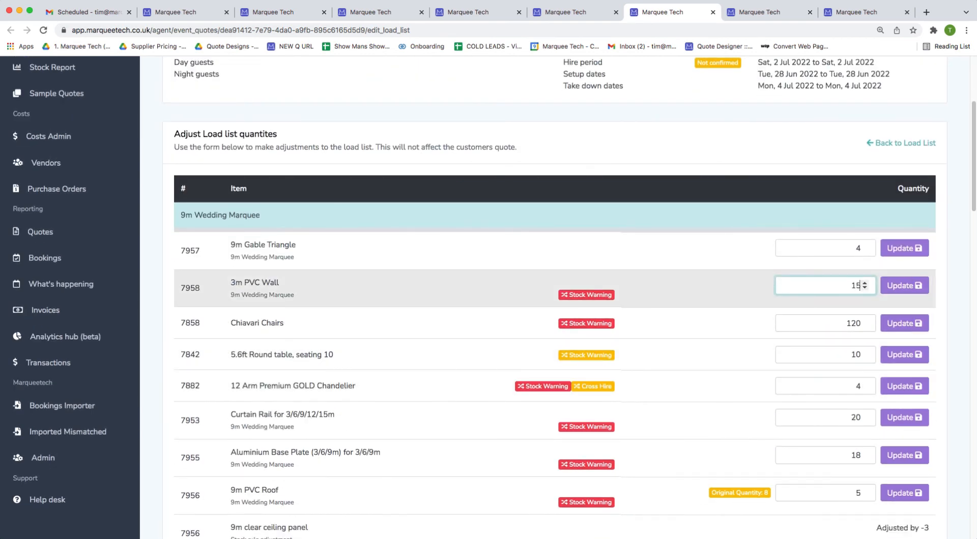
left_click(888, 292)
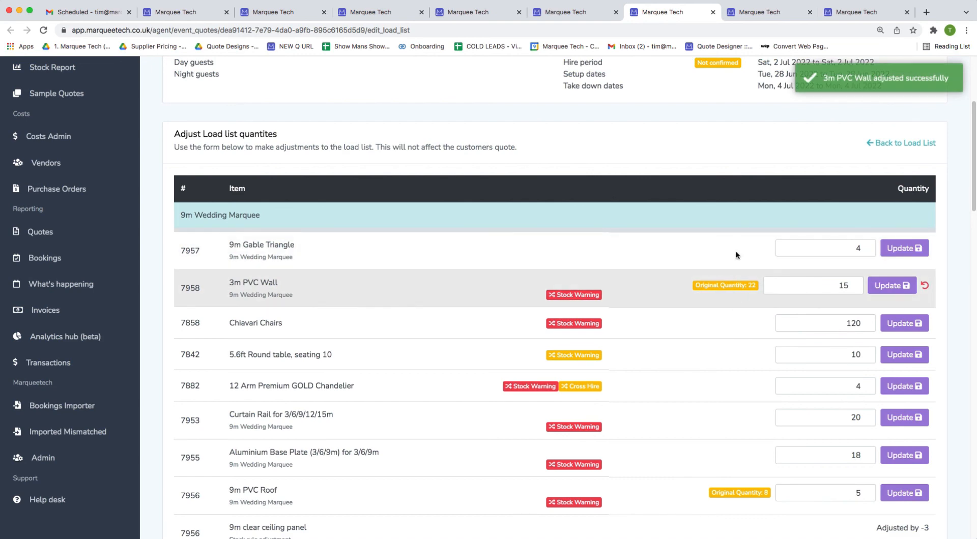
Close the 9m PVC Roof stock report and load list adjustment tabs.
left_click(577, 14)
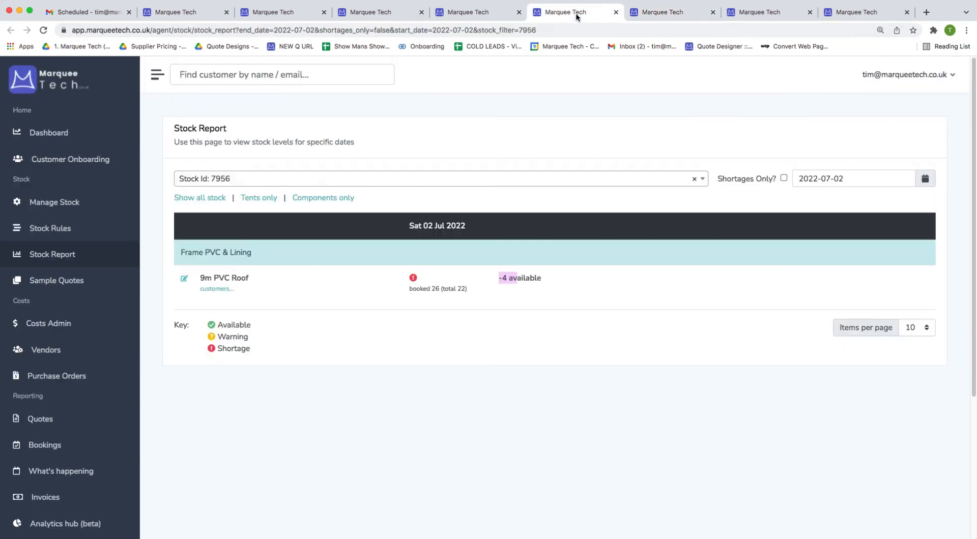
left_click(616, 12)
left_click(616, 12)
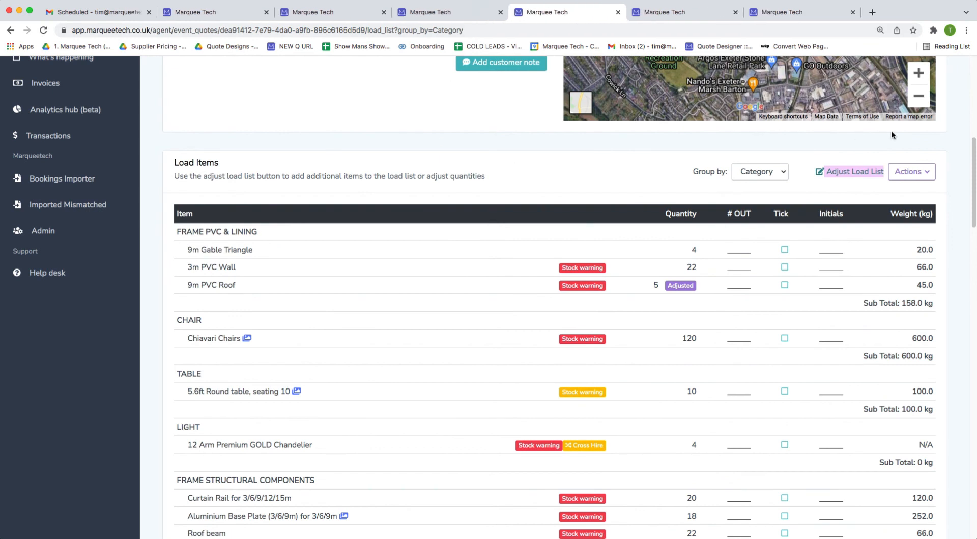
Look over the load list actions, then review the updated weights, e.g. Frame PVC & Lining 158.0 kg.
left_click(910, 172)
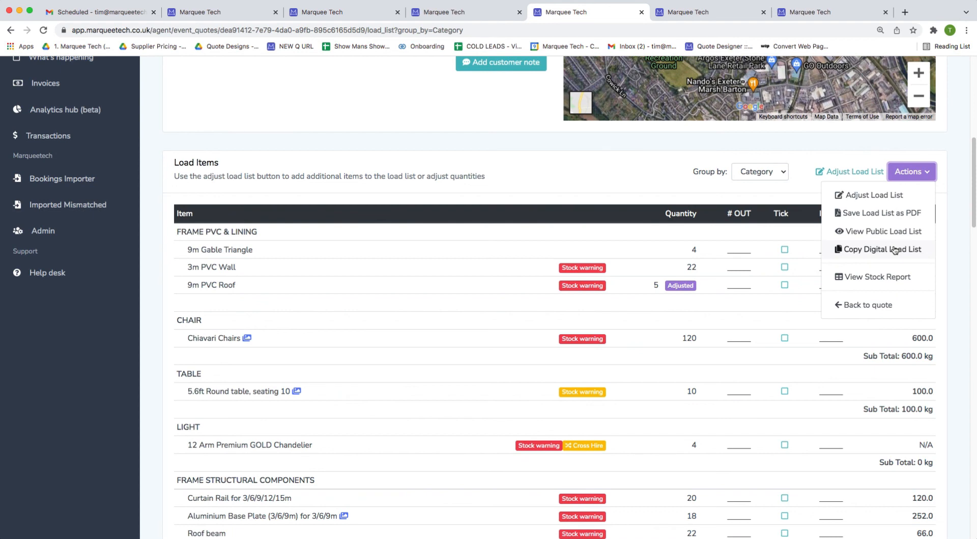
scroll(844, 259, "up", 7)
scroll(367, 371, "down", 2)
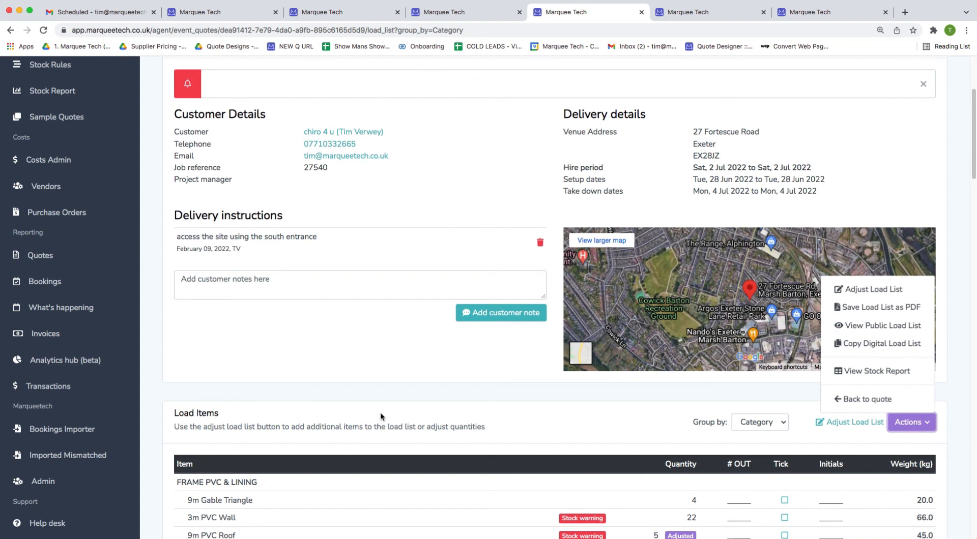
left_click(380, 412)
scroll(399, 399, "down", 5)
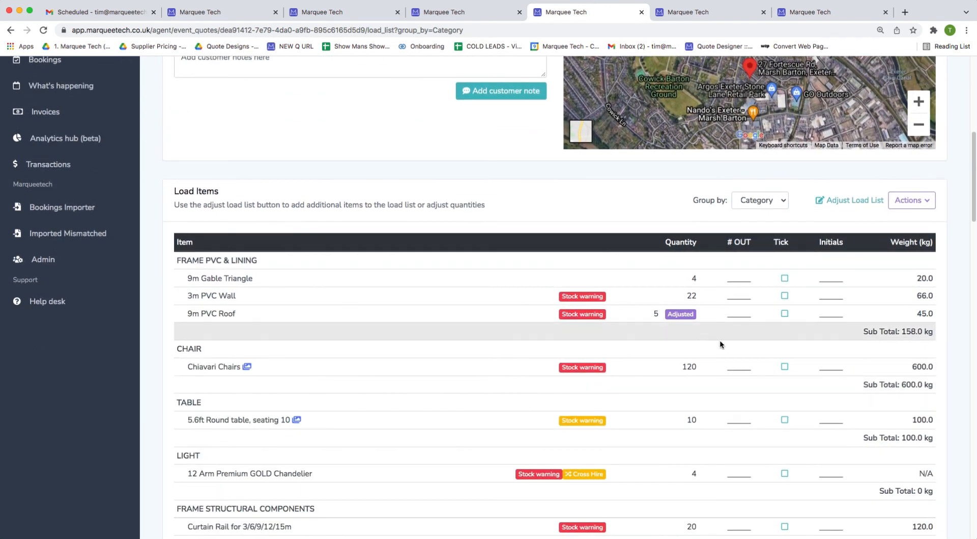
scroll(233, 364, "down", 2)
scroll(233, 364, "down", 2)
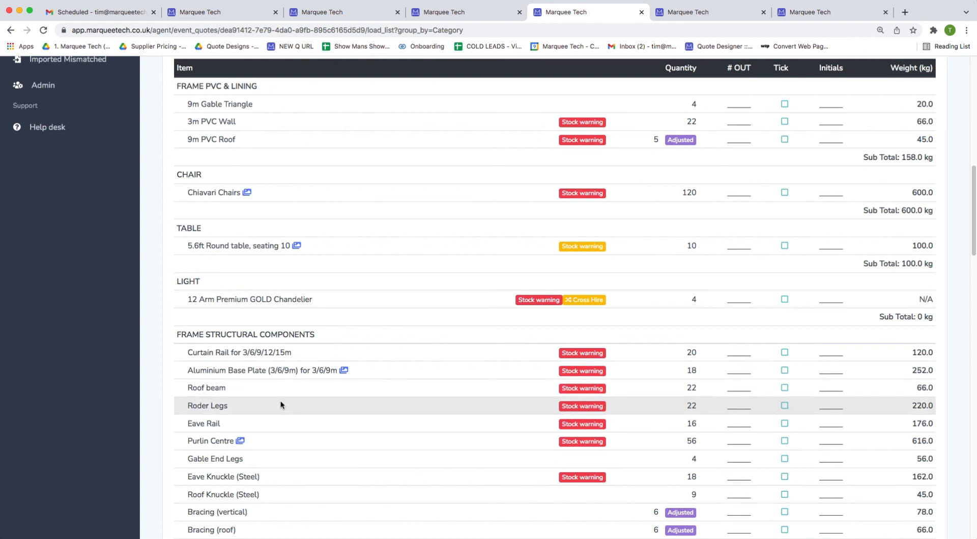
scroll(407, 417, "down", 1)
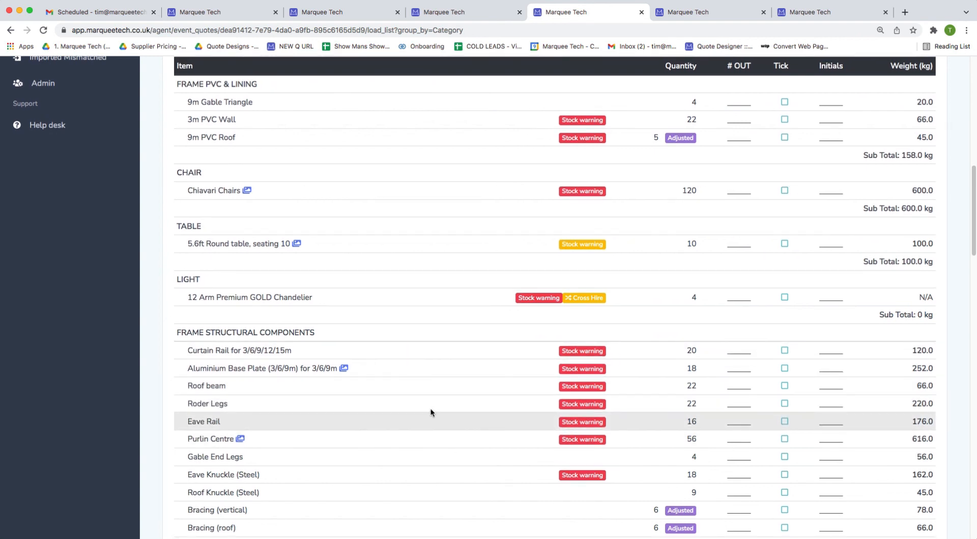
Preview the Aluminium Base Plate and Chiavari Chairs photos, then switch to the other event hire quote.
left_click(344, 369)
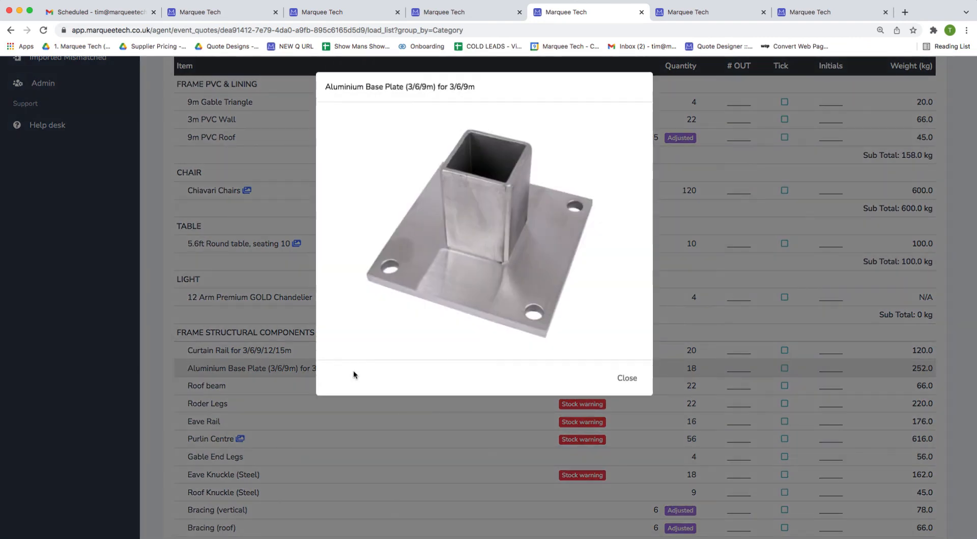
left_click(366, 472)
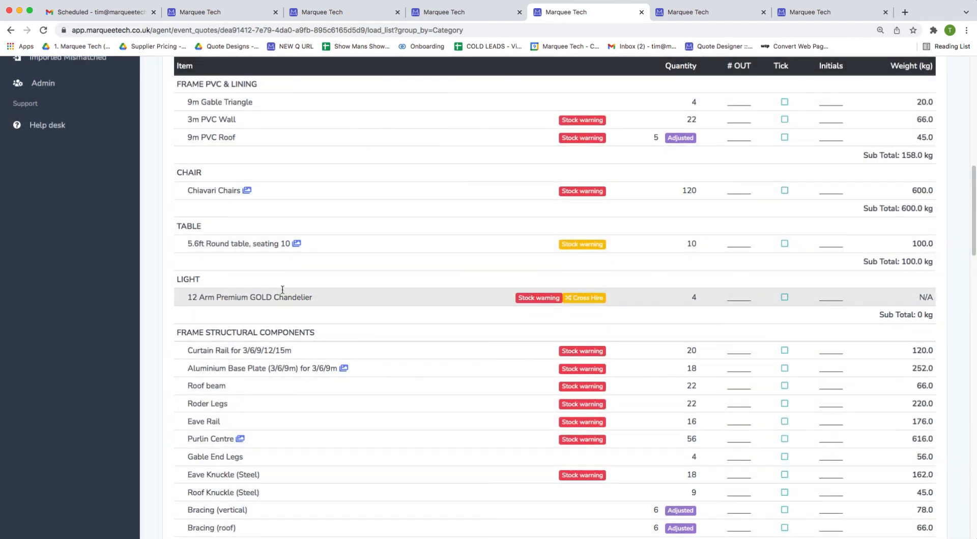
left_click(246, 191)
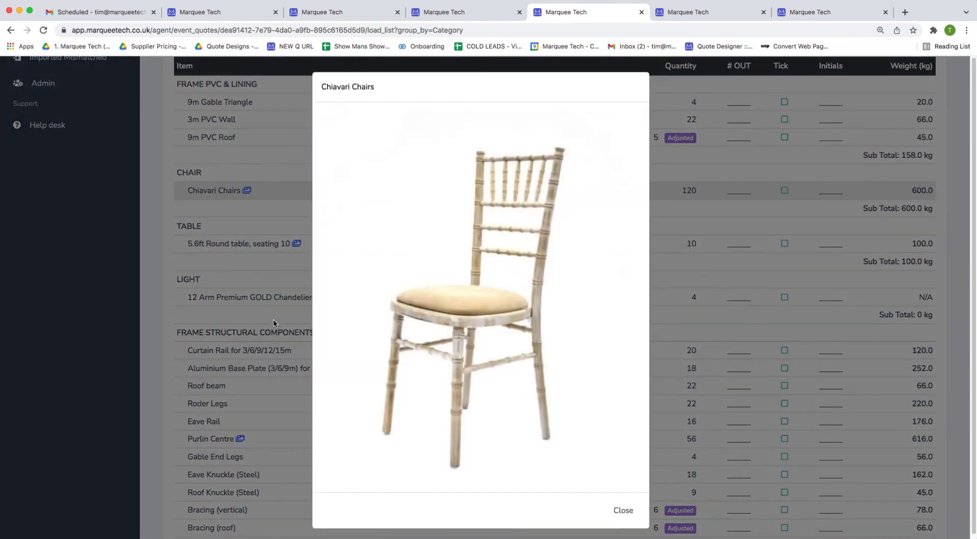
left_click(268, 364)
left_click(440, 11)
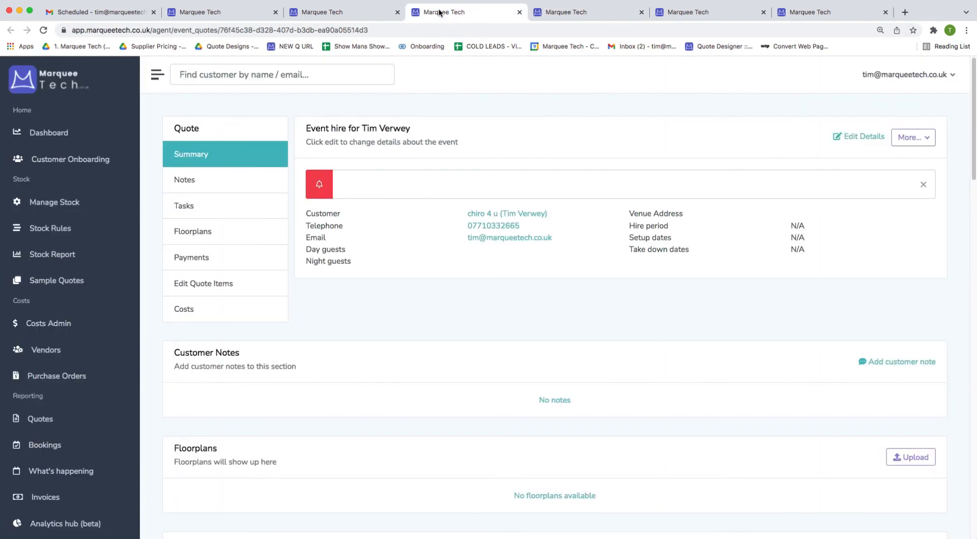
Open this quote's load list from the More… menu and bring up its Group by options.
scroll(465, 263, "down", 8)
scroll(465, 263, "down", 5)
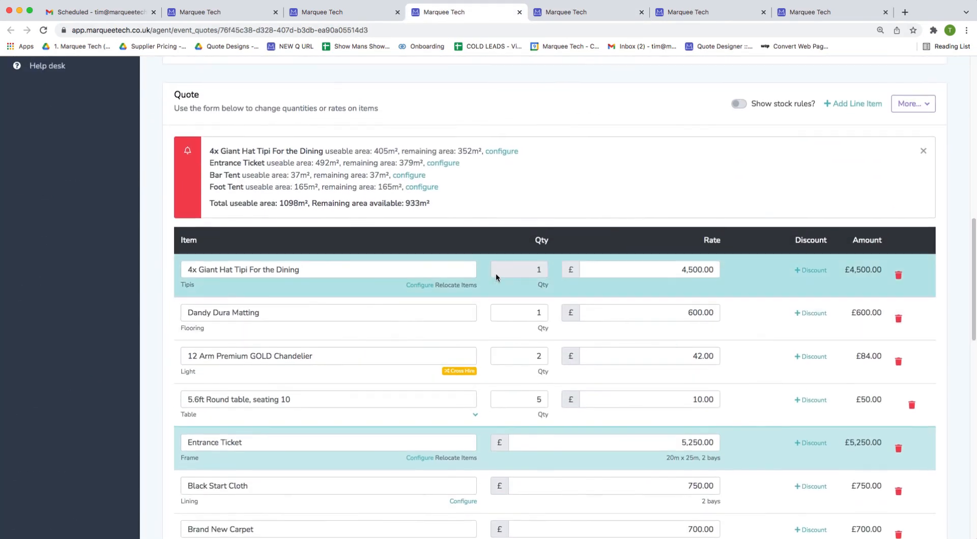
left_click(918, 104)
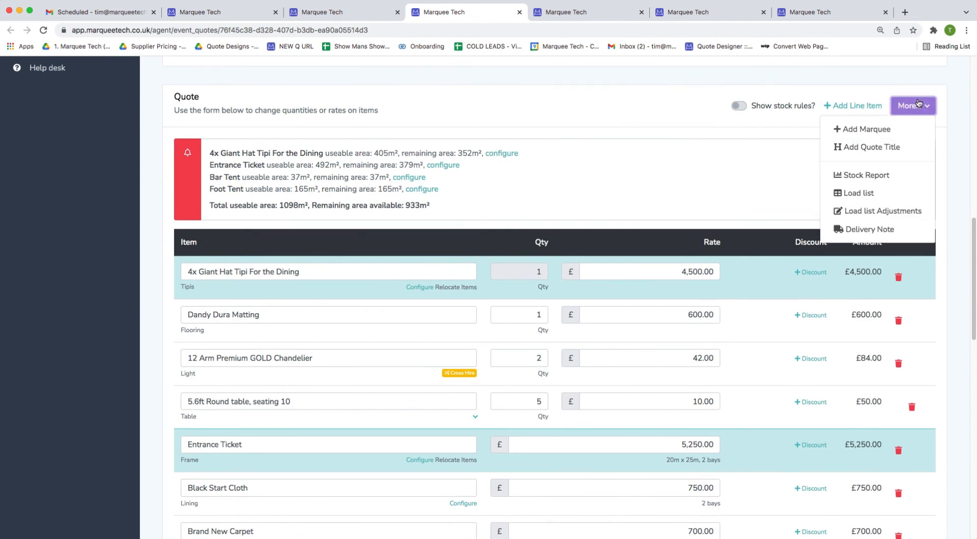
left_click(869, 191)
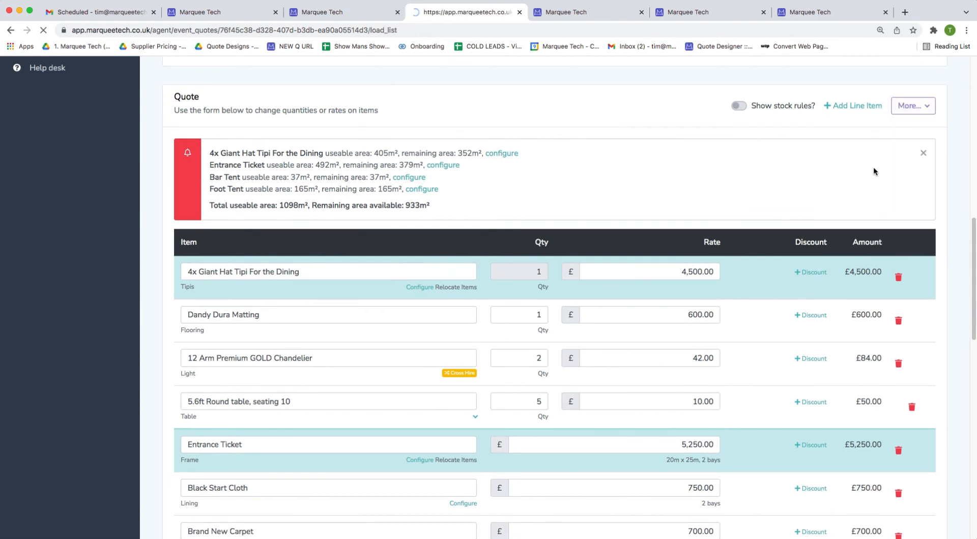
scroll(851, 218, "down", 2)
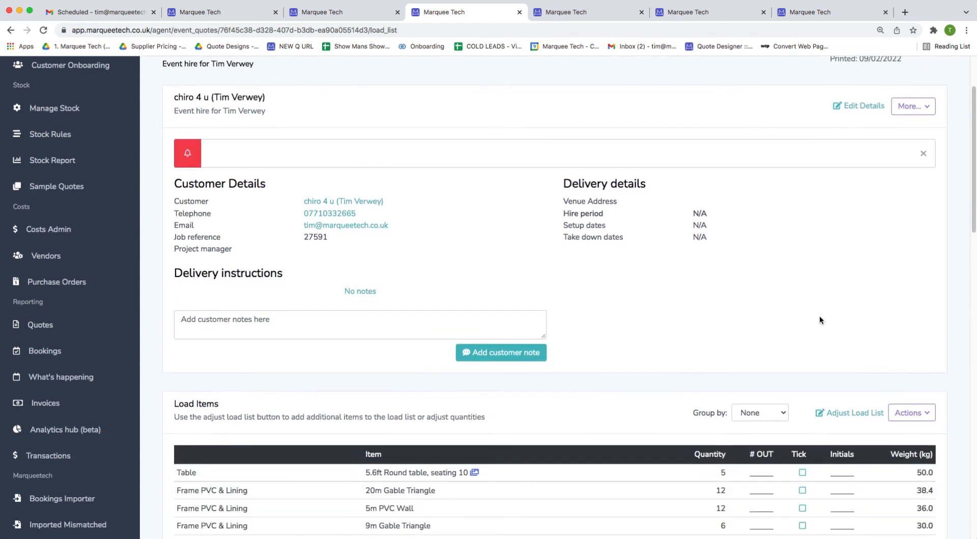
left_click(759, 412)
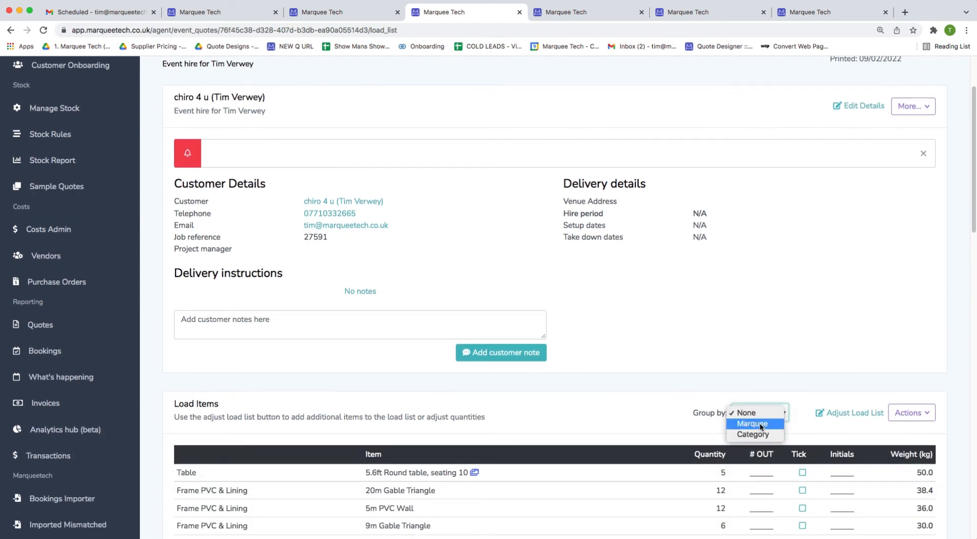
Group the load list by Marquee and scroll through groups like 4x Giant Hat Tipi For the Dining.
left_click(758, 423)
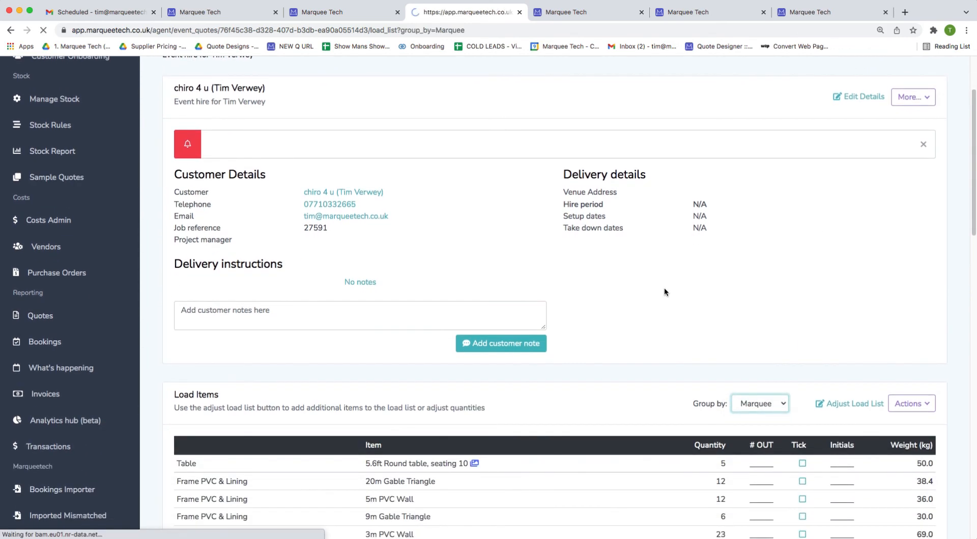
scroll(661, 381, "down", 5)
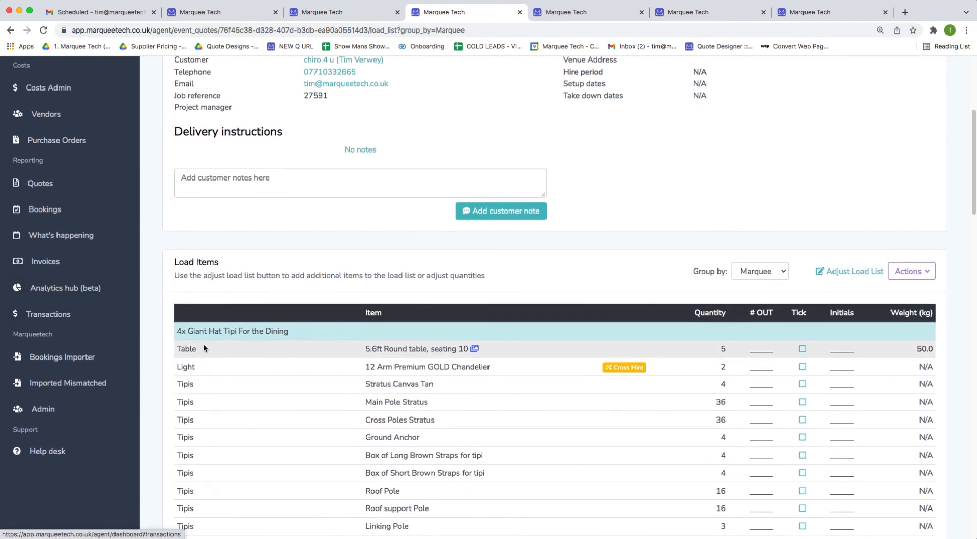
left_click_drag(178, 332, 289, 332)
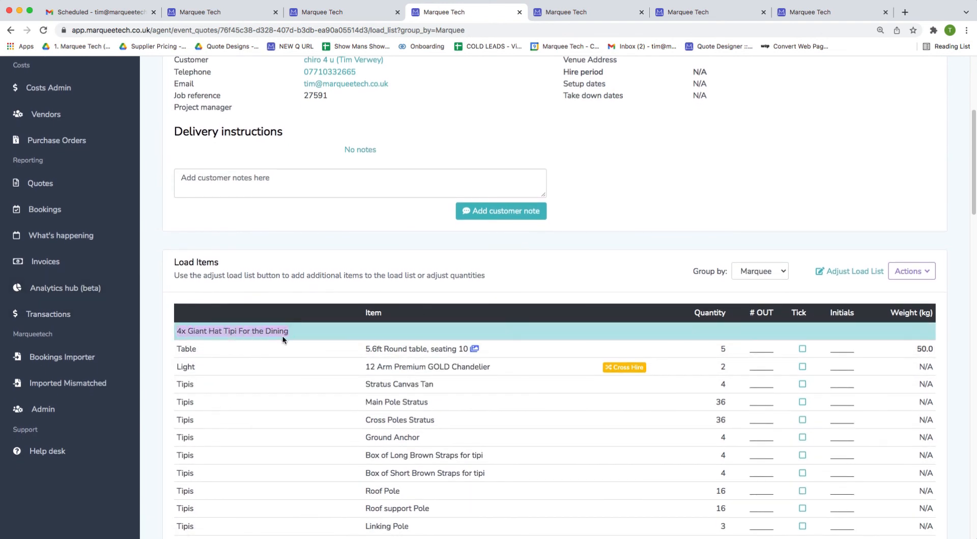
scroll(283, 334, "down", 2)
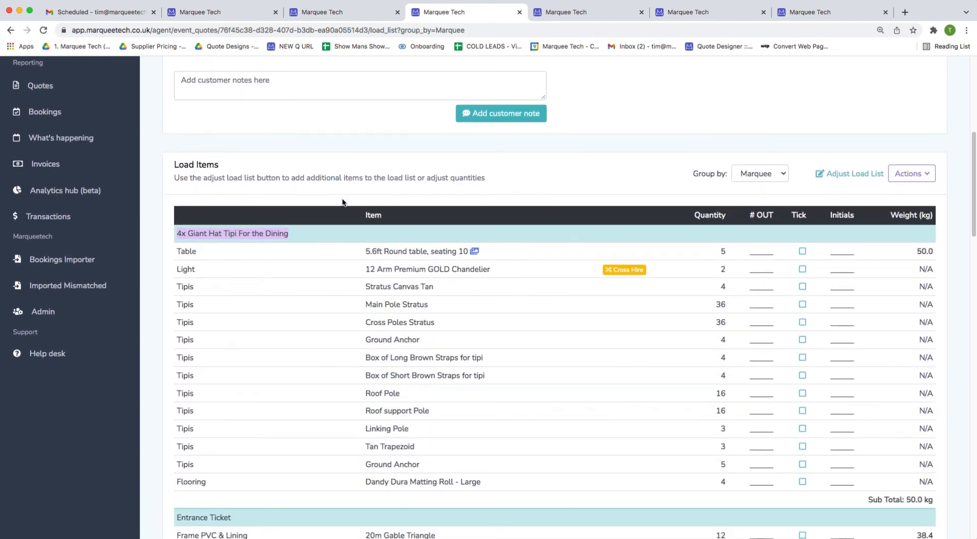
scroll(315, 240, "down", 6)
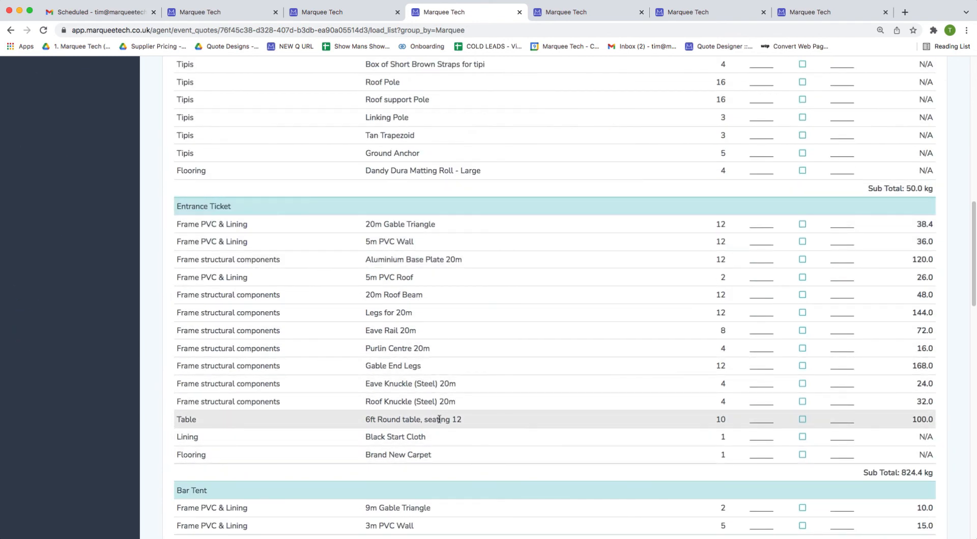
scroll(357, 187, "down", 7)
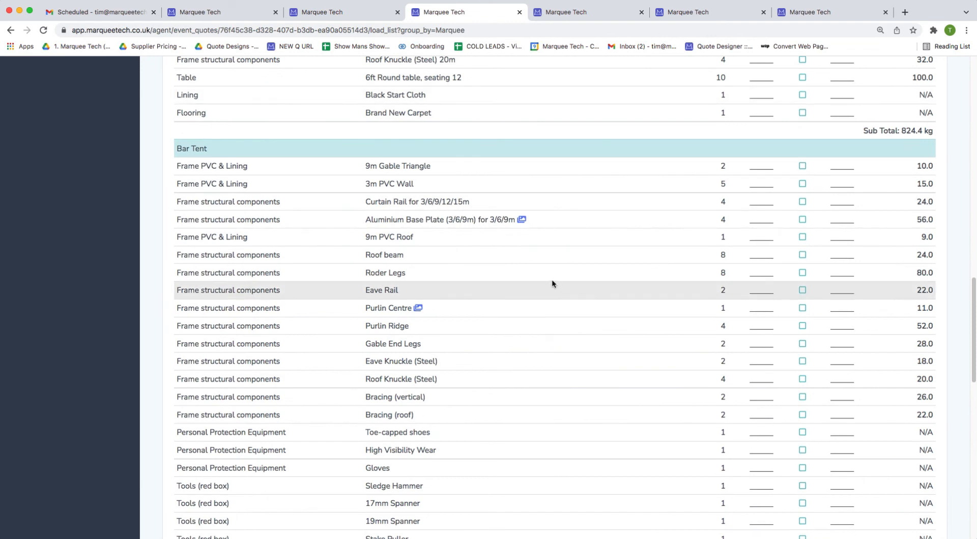
scroll(503, 448, "down", 8)
scroll(372, 468, "down", 6)
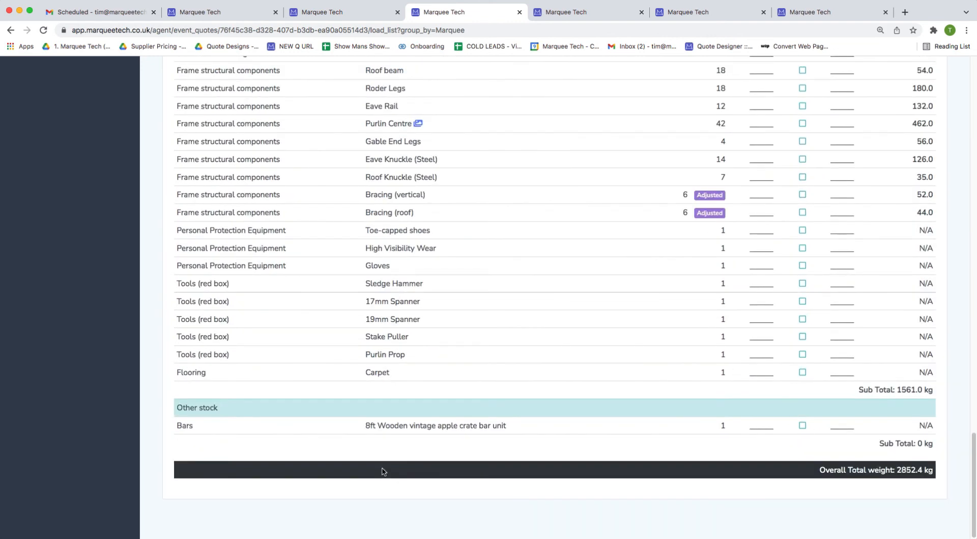
Finish reviewing the marquee groups, then switch to the wedding quote's category-grouped load list.
scroll(250, 309, "up", 7)
left_click_drag(173, 314, 192, 313)
scroll(320, 394, "down", 6)
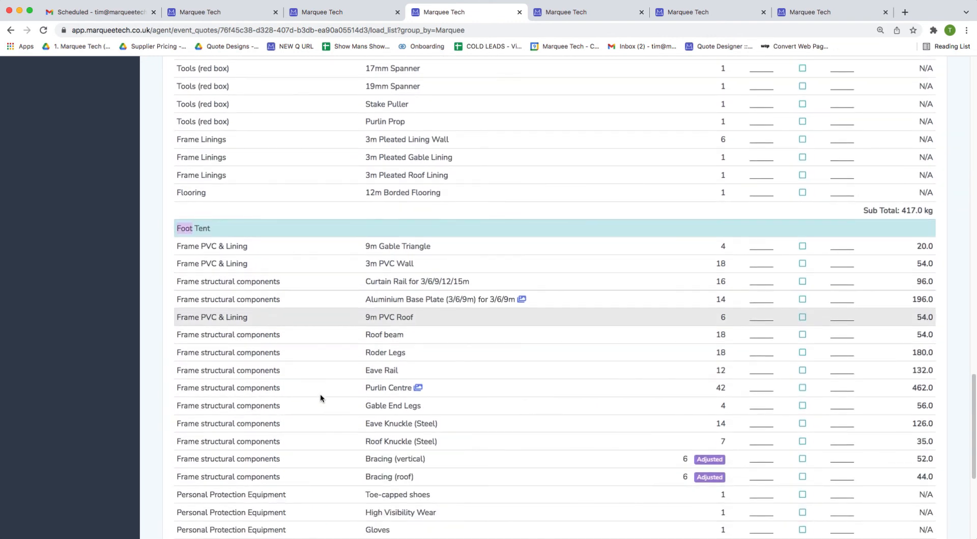
scroll(454, 124, "up", 2)
scroll(460, 285, "down", 3)
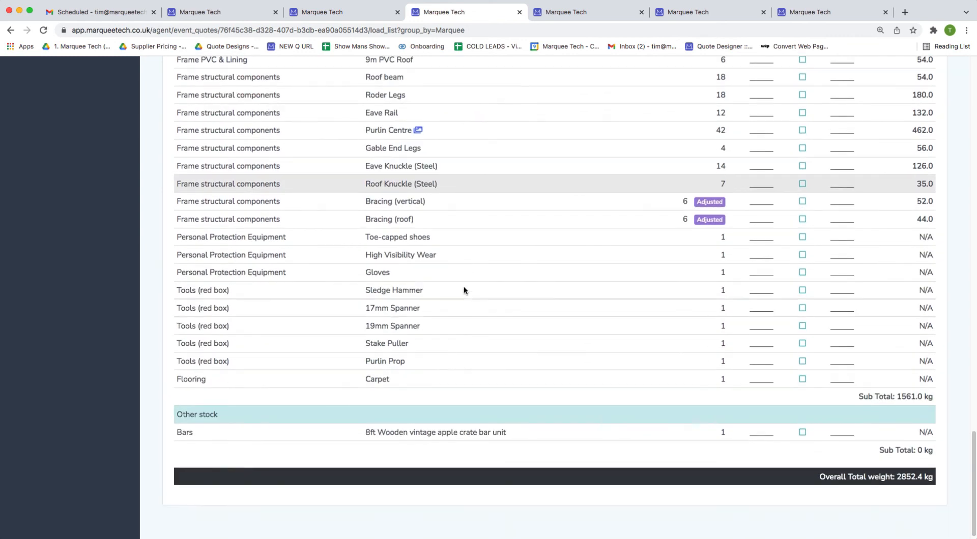
scroll(427, 216, "up", 6)
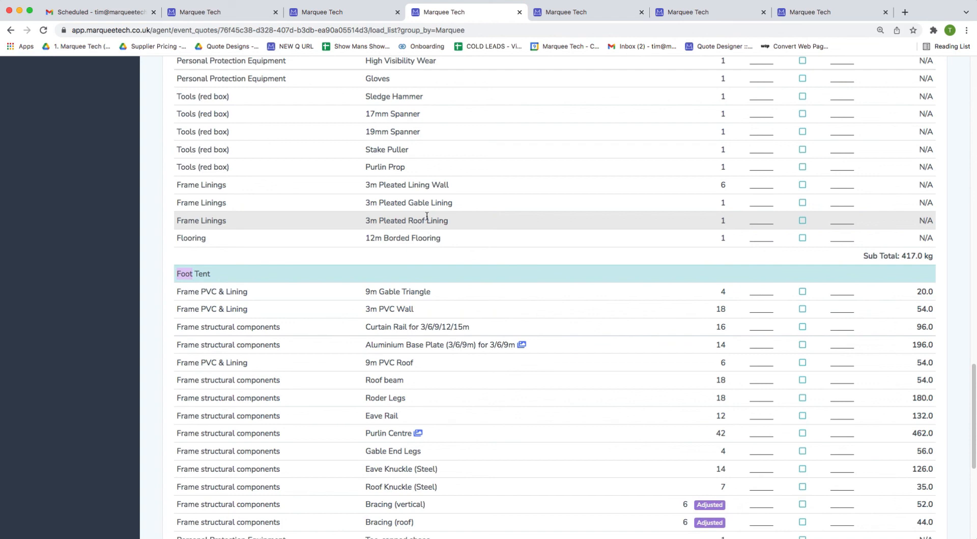
scroll(455, 240, "up", 5)
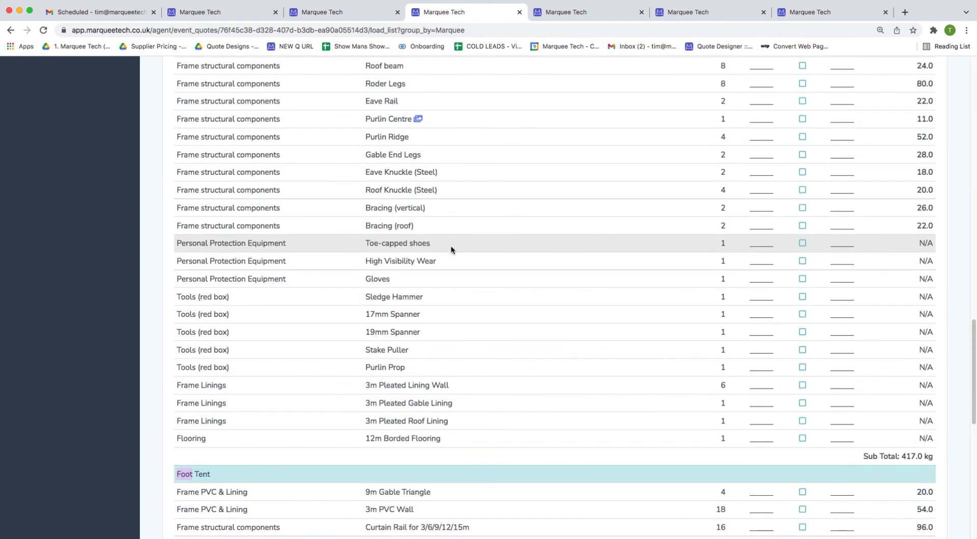
scroll(599, 290, "up", 20)
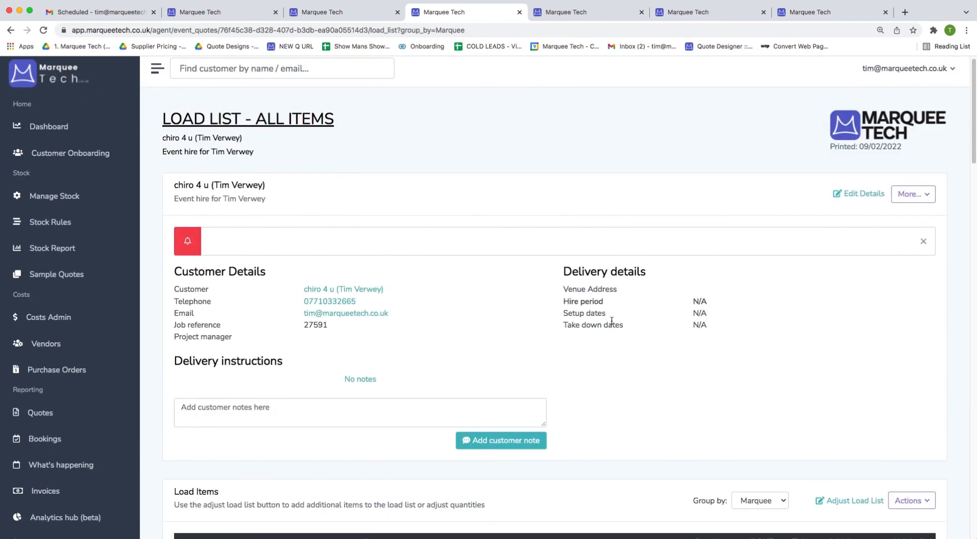
left_click(540, 10)
scroll(553, 325, "up", 8)
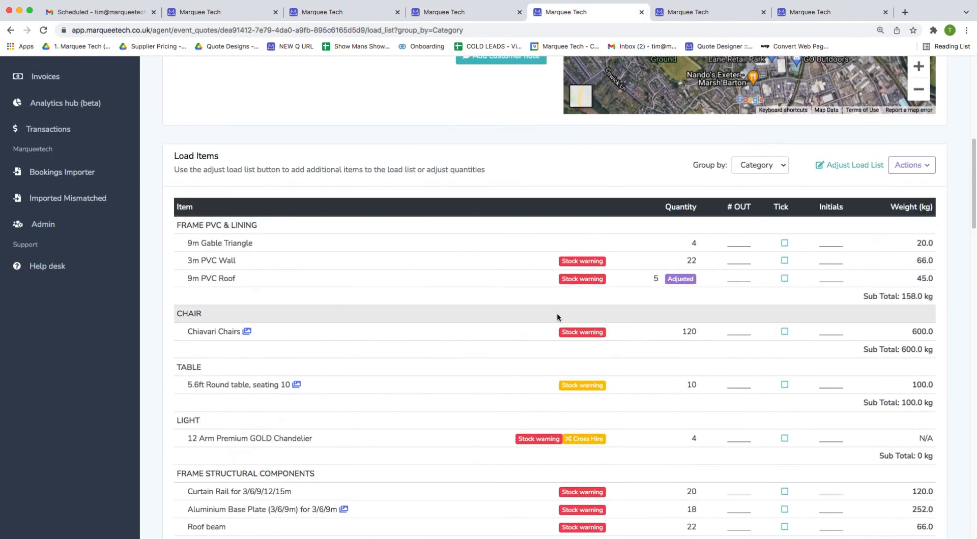
Go back from the load list to the Wedding Quote and open its More… options menu.
left_click(912, 357)
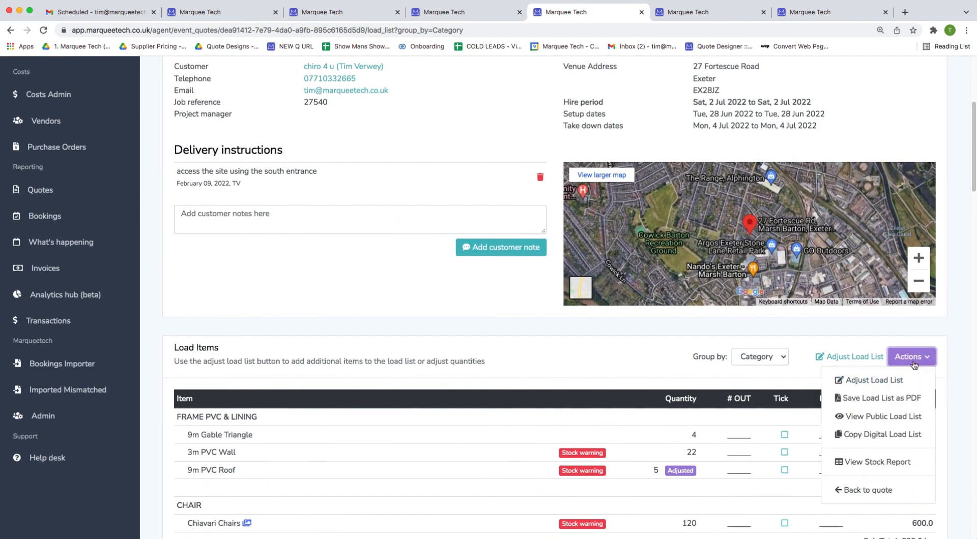
left_click(847, 489)
scroll(383, 459, "down", 10)
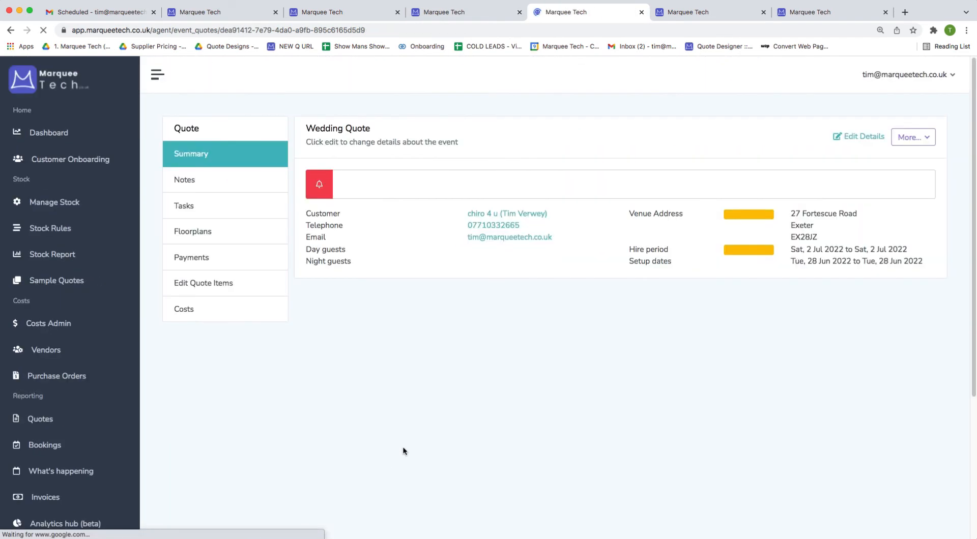
scroll(538, 389, "down", 20)
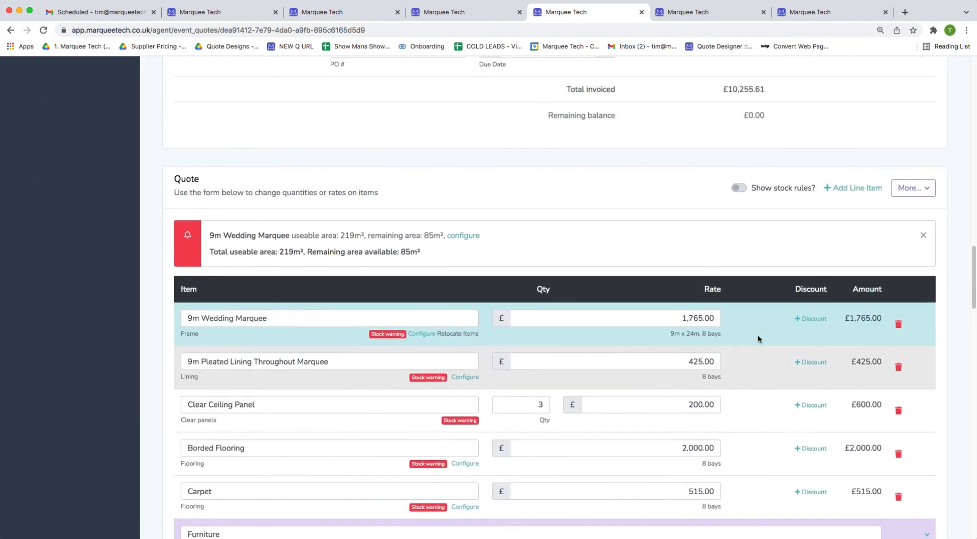
left_click(913, 188)
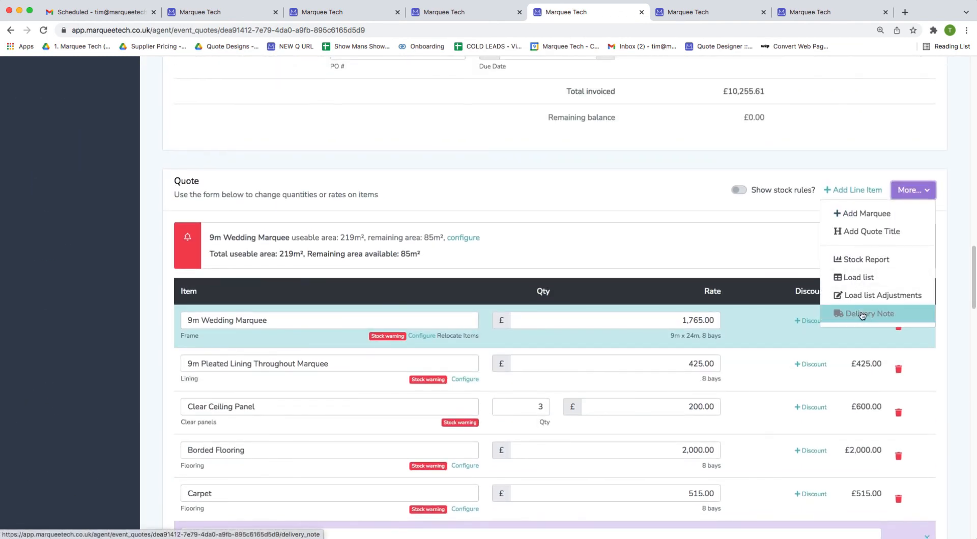
Open the Wedding Quote's Delivery Note and scroll through its item quantities and delivery and collection sign-off sections.
left_click(874, 312)
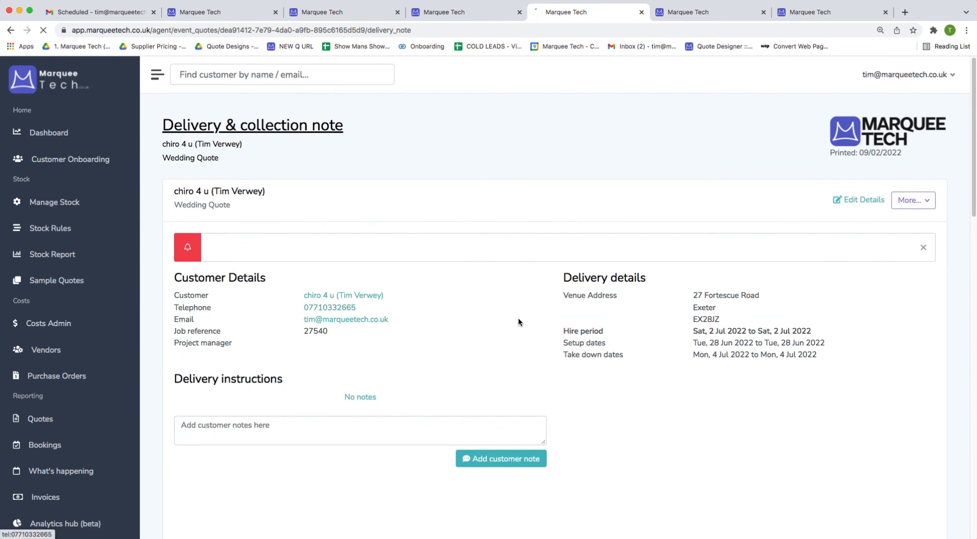
scroll(538, 273, "down", 10)
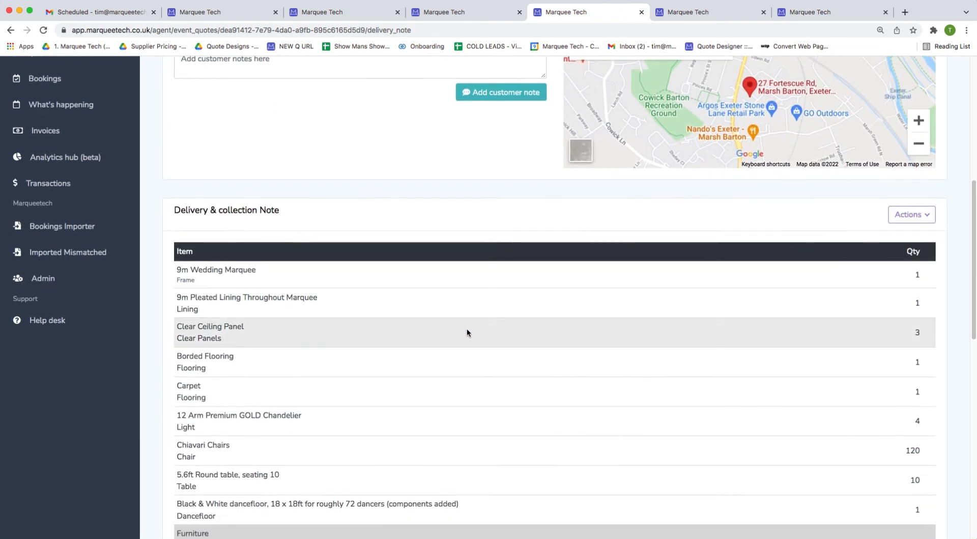
scroll(389, 173, "up", 1)
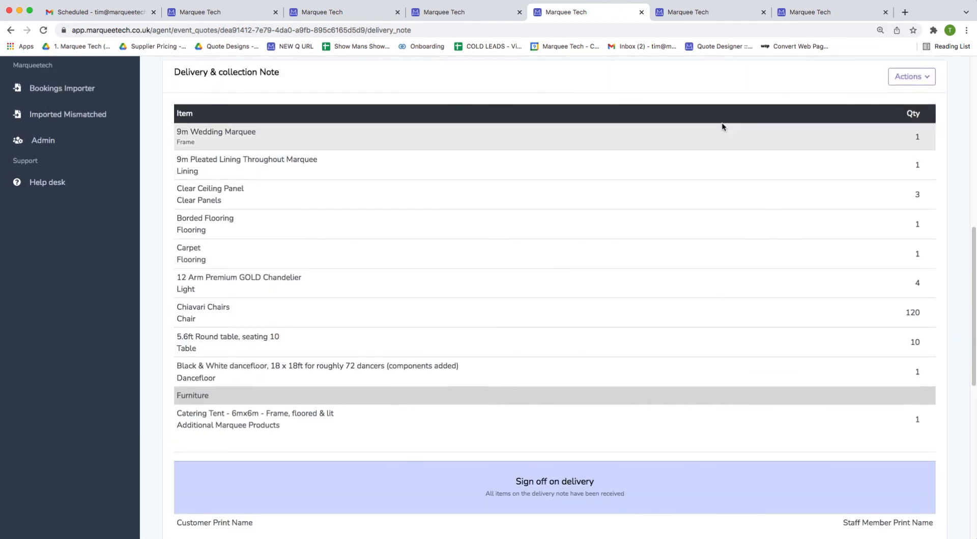
scroll(526, 312, "down", 4)
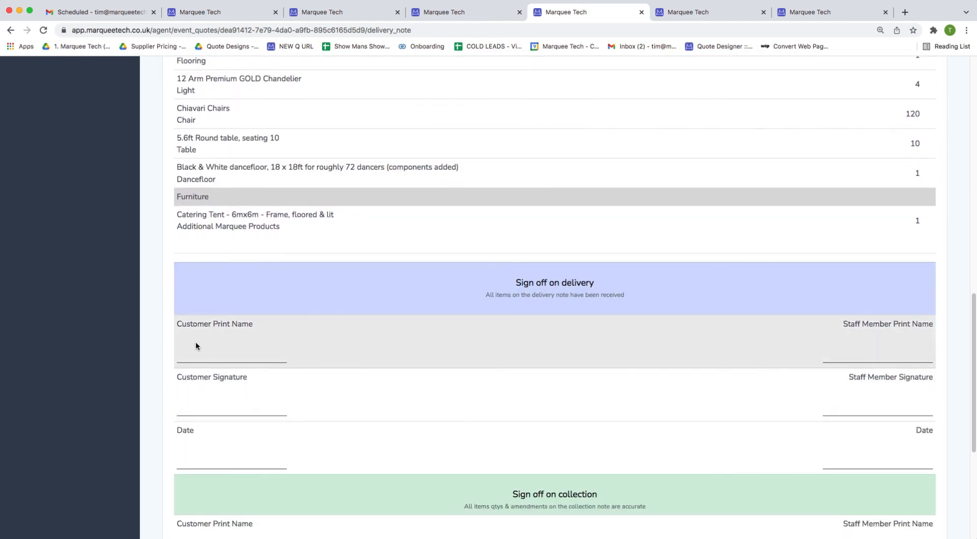
scroll(585, 432, "down", 2)
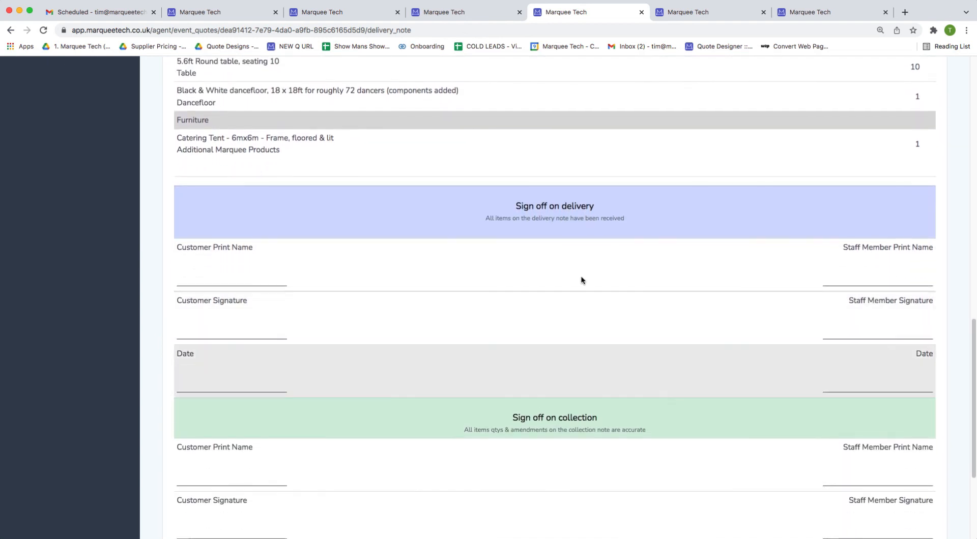
scroll(274, 345, "down", 2)
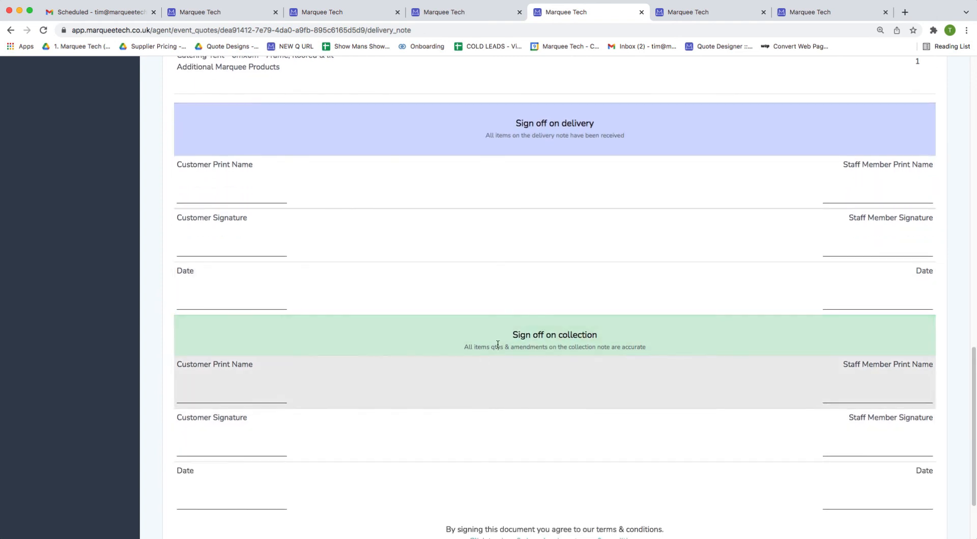
scroll(517, 329, "down", 2)
scroll(515, 325, "up", 14)
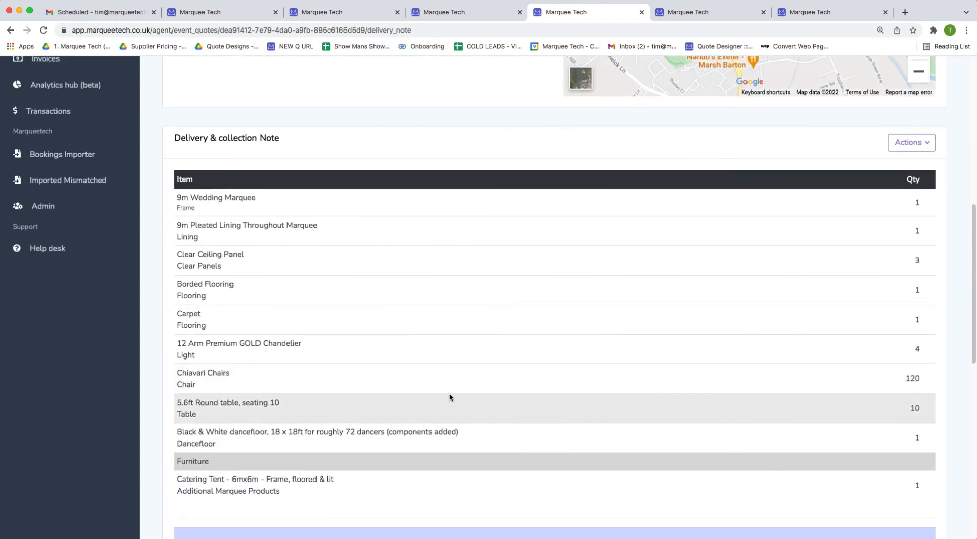
scroll(391, 473, "up", 2)
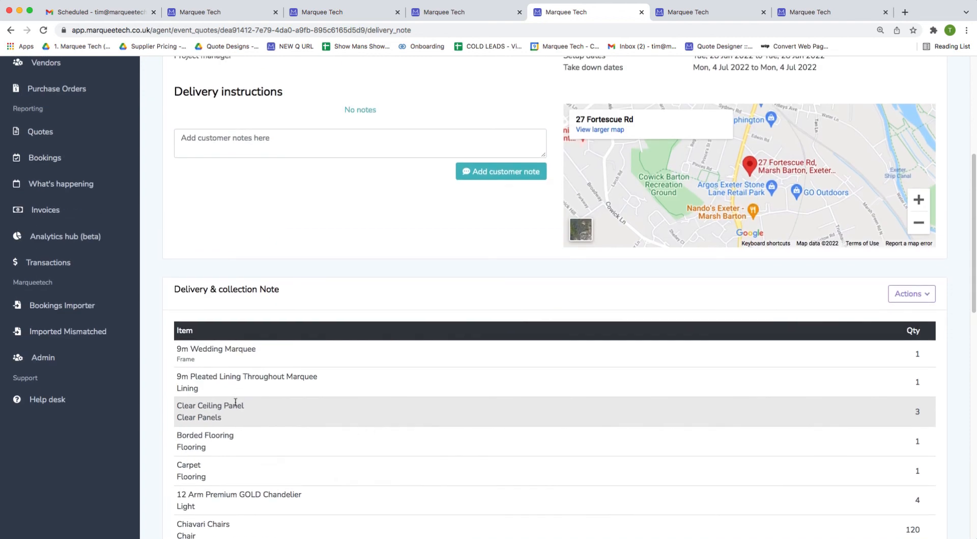
scroll(362, 267, "up", 6)
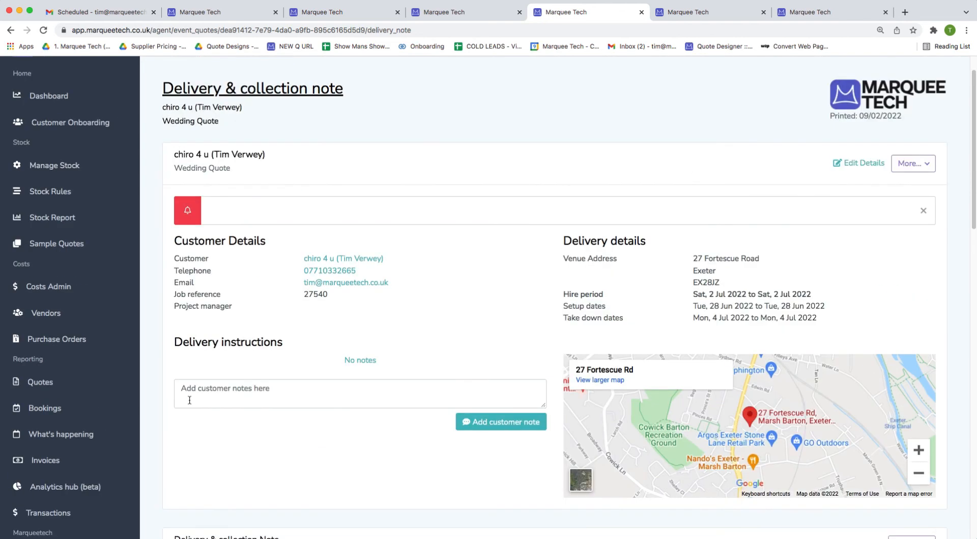